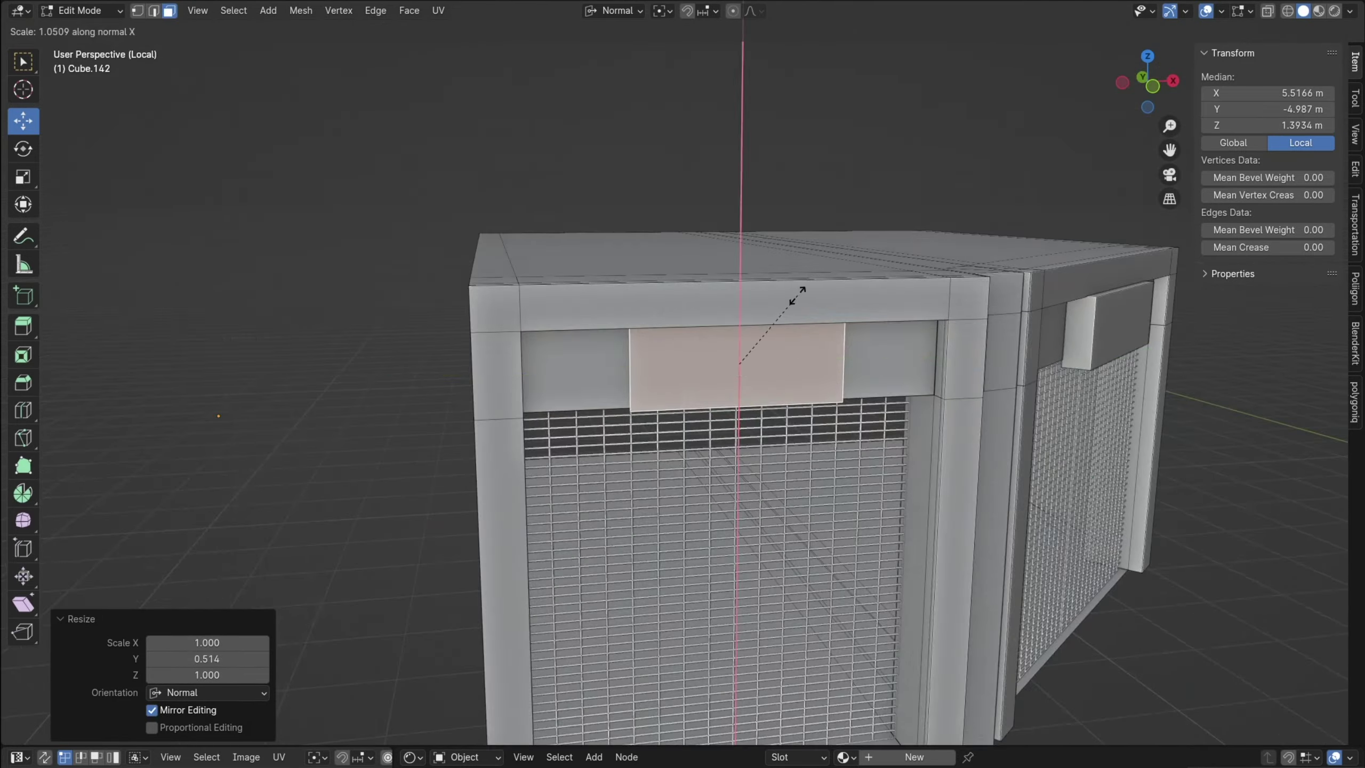
pyautogui.press('l')
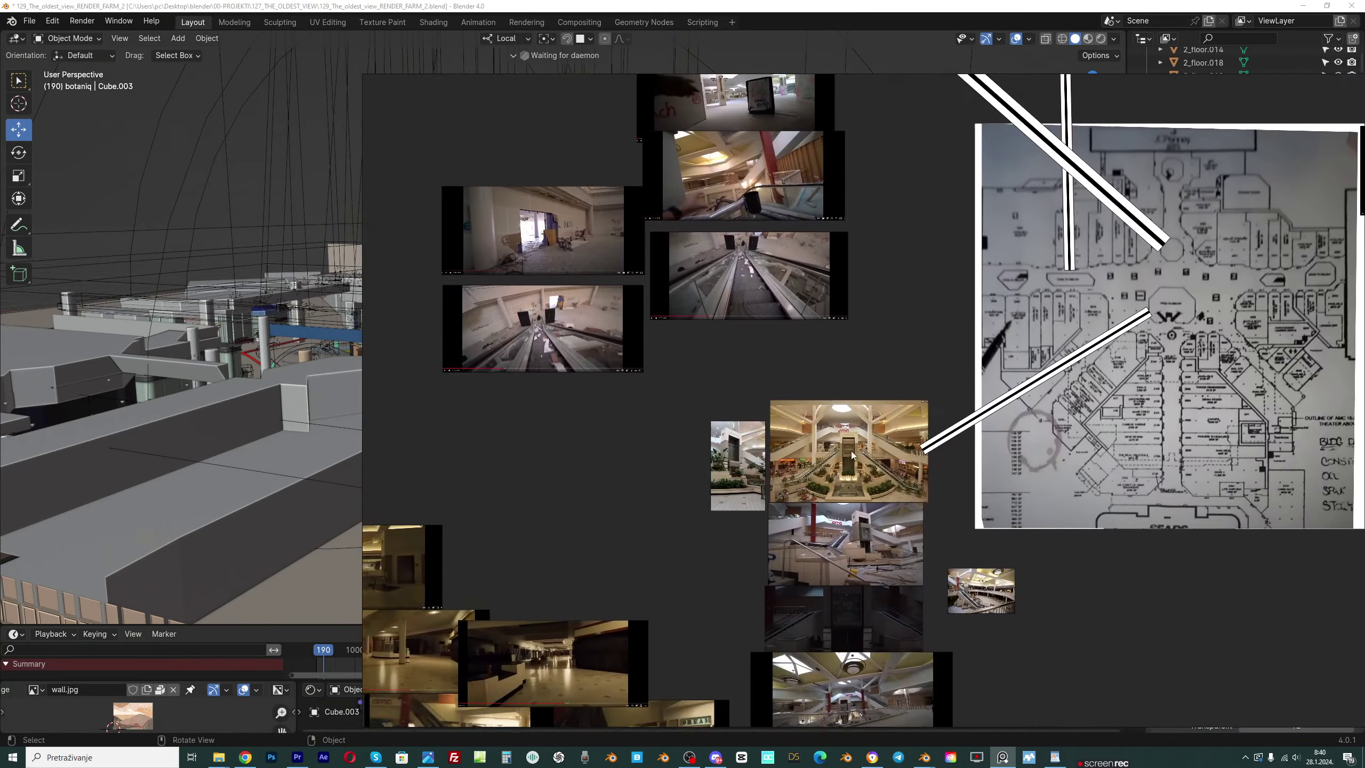
pyautogui.scroll(5, 851, 450)
pyautogui.scroll(2, 768, 430)
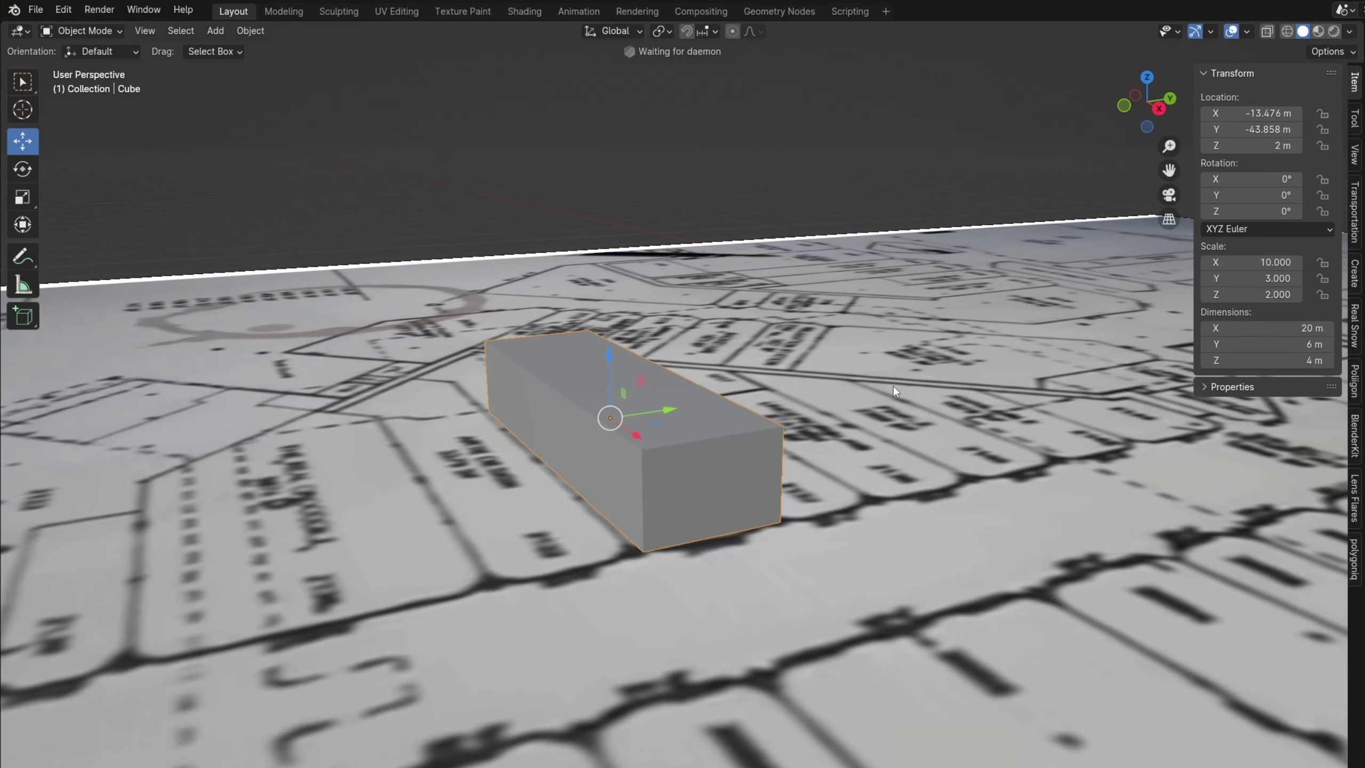
pyautogui.press('g')
pyautogui.press('z')
pyautogui.press('Escape')
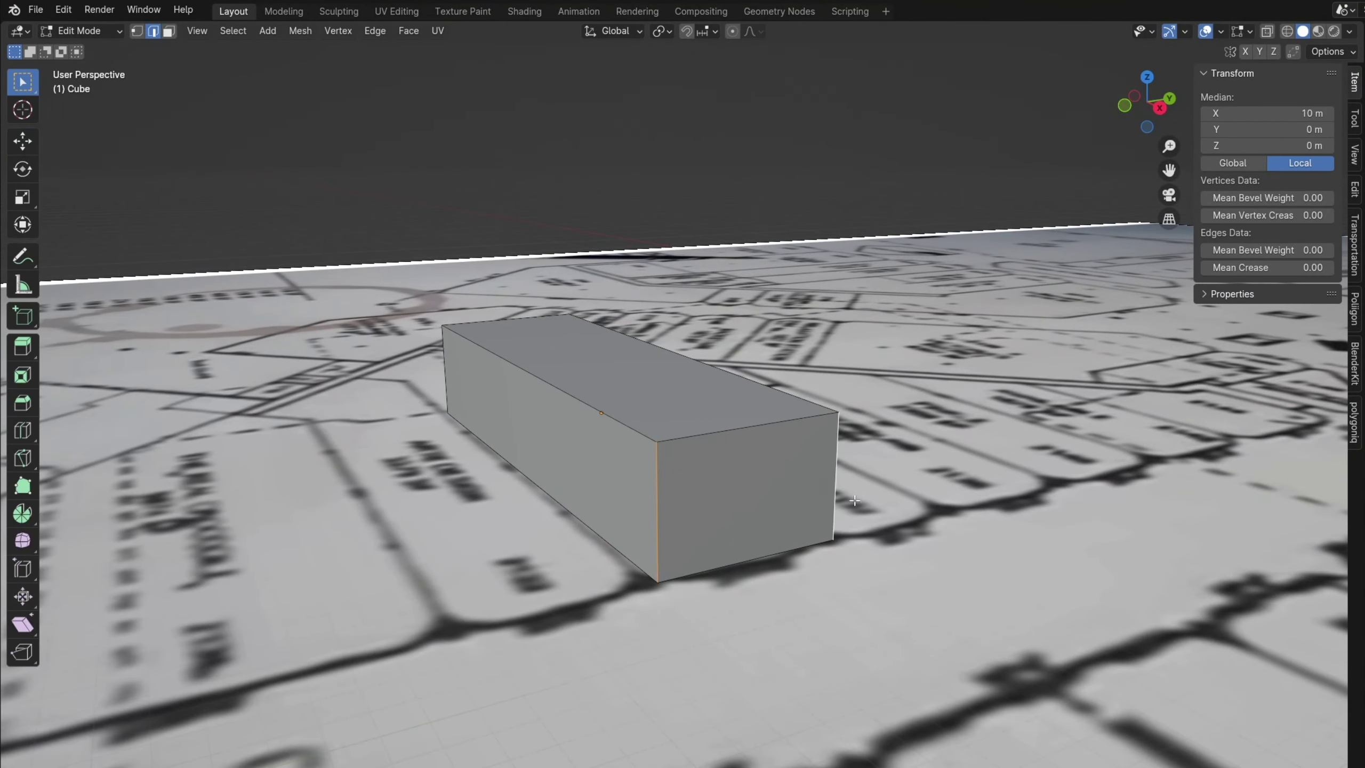
# Place copies of the rotated shop block along their local Y axis over the neighbouring diagonal units of the floor plan
pyautogui.press('KP_7')
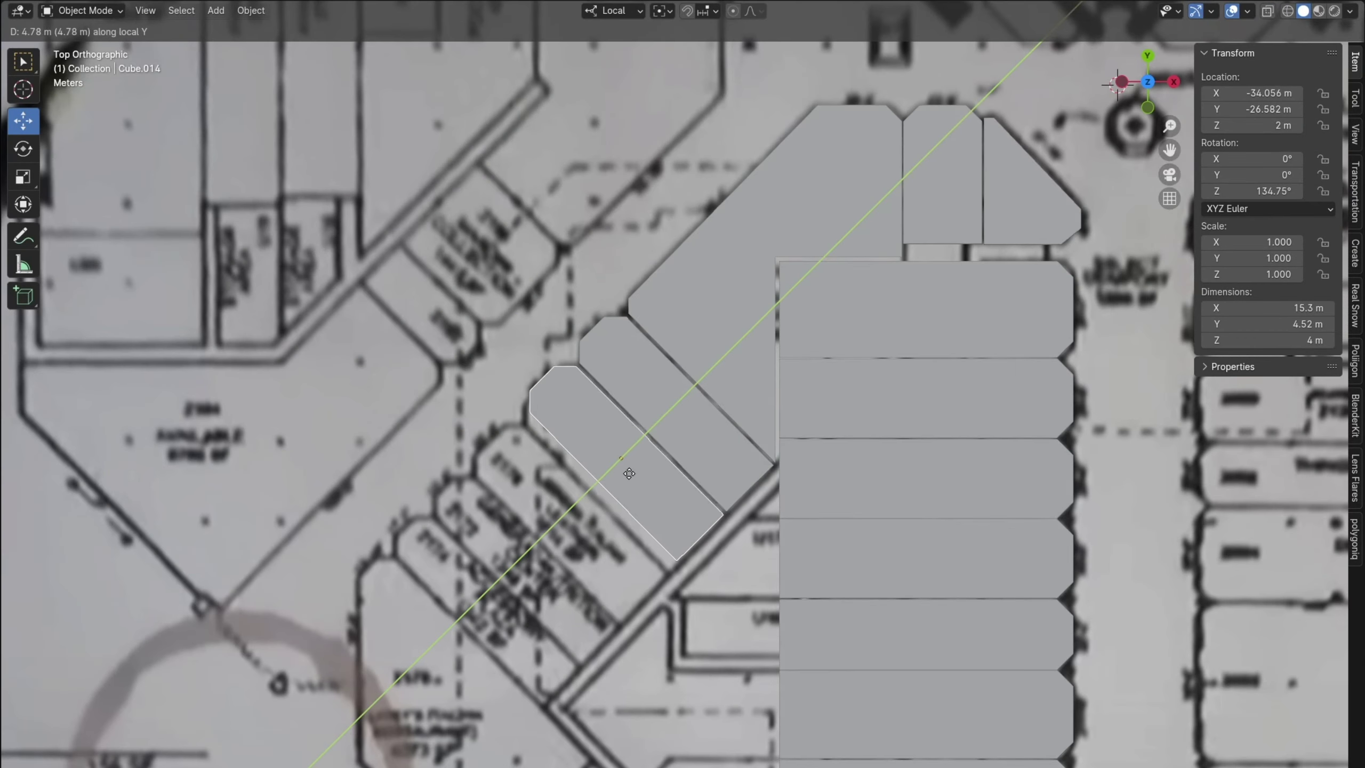
pyautogui.click(630, 472)
pyautogui.press('g')
pyautogui.press('y')
pyautogui.press('y')
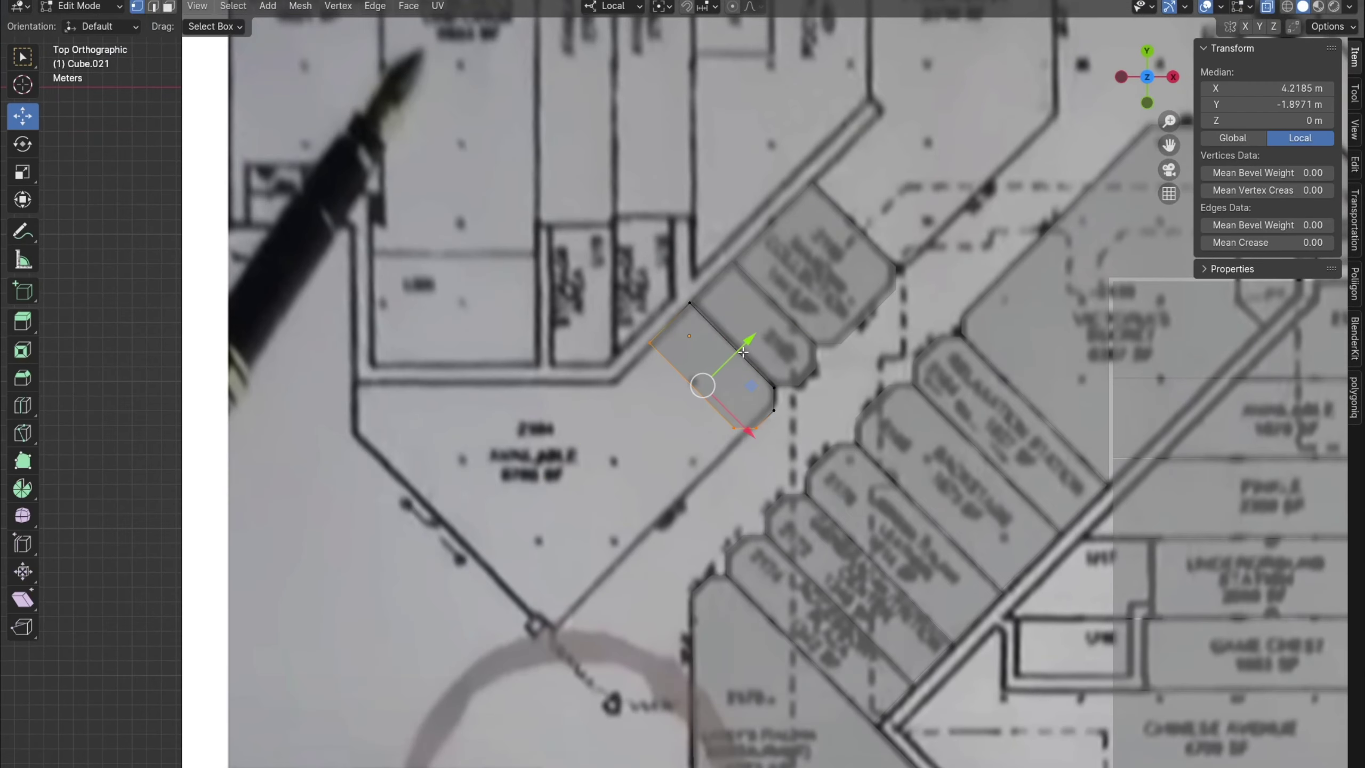
# Stretch the diagonal shop blocks to the plan outline by moving one side edge and extruding another along Y
pyautogui.moveTo(749, 339); pyautogui.dragTo(610, 438)
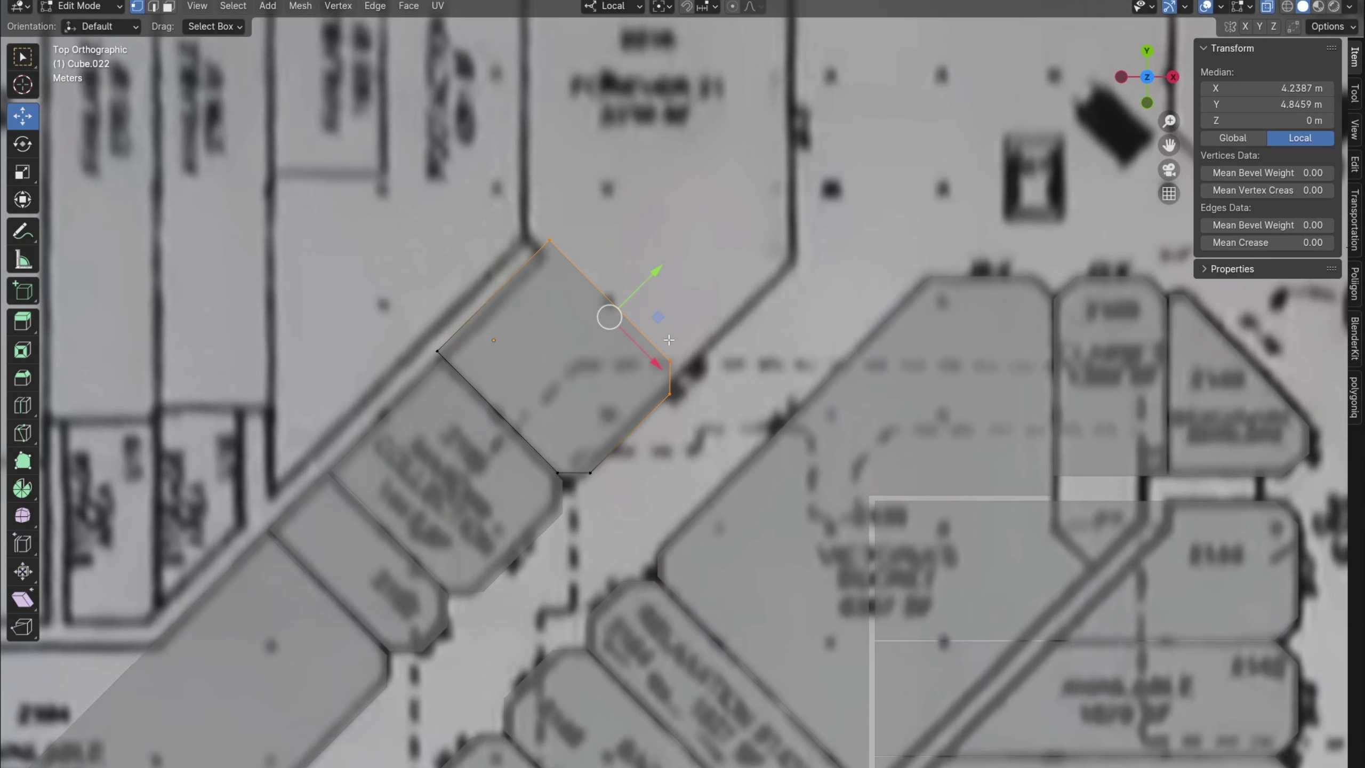
pyautogui.press('e')
pyautogui.press('y')
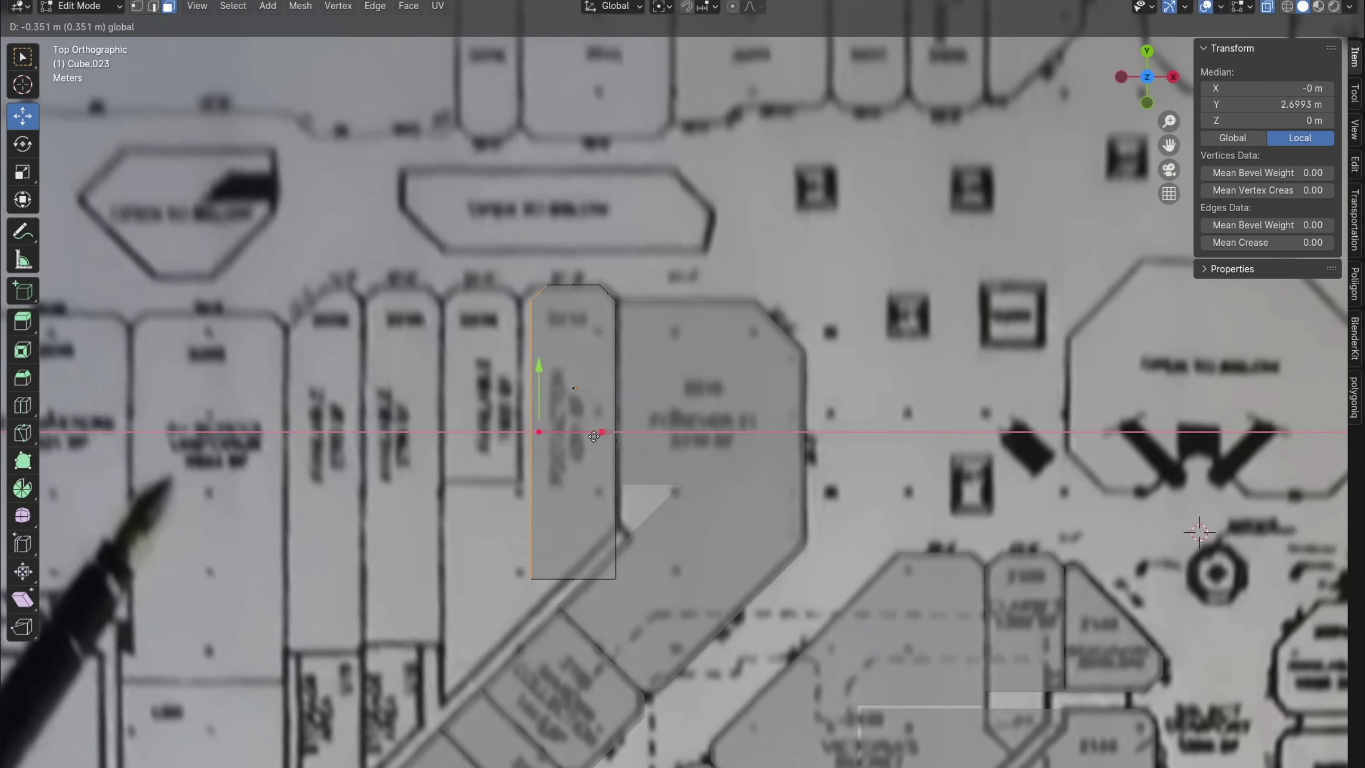
# Fit the narrow shop block's side to its plan outline and place a further copy about 5.09 m away along negative X
pyautogui.press('Tab')
pyautogui.click(508, 403)
pyautogui.press('Tab')
pyautogui.press('Tab')
pyautogui.press('g')
pyautogui.press('x')
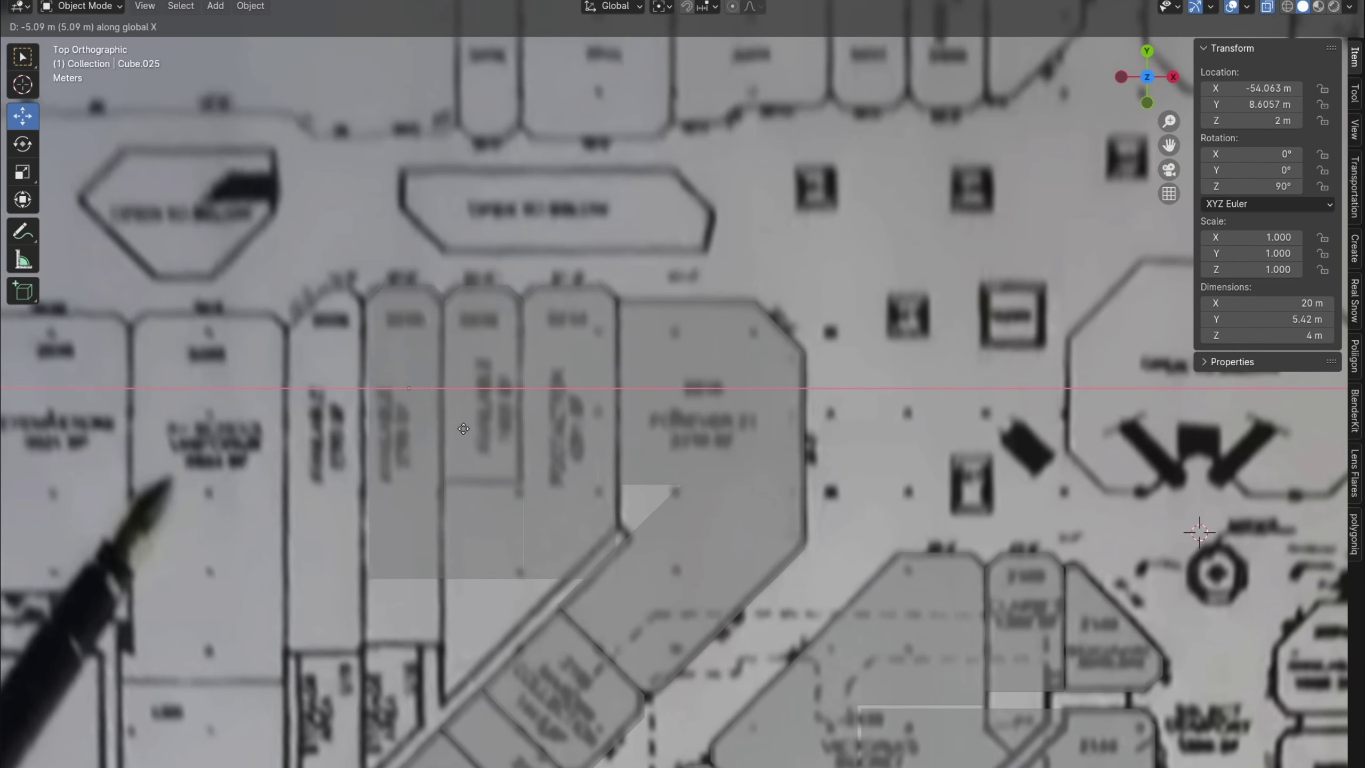
pyautogui.click(458, 429)
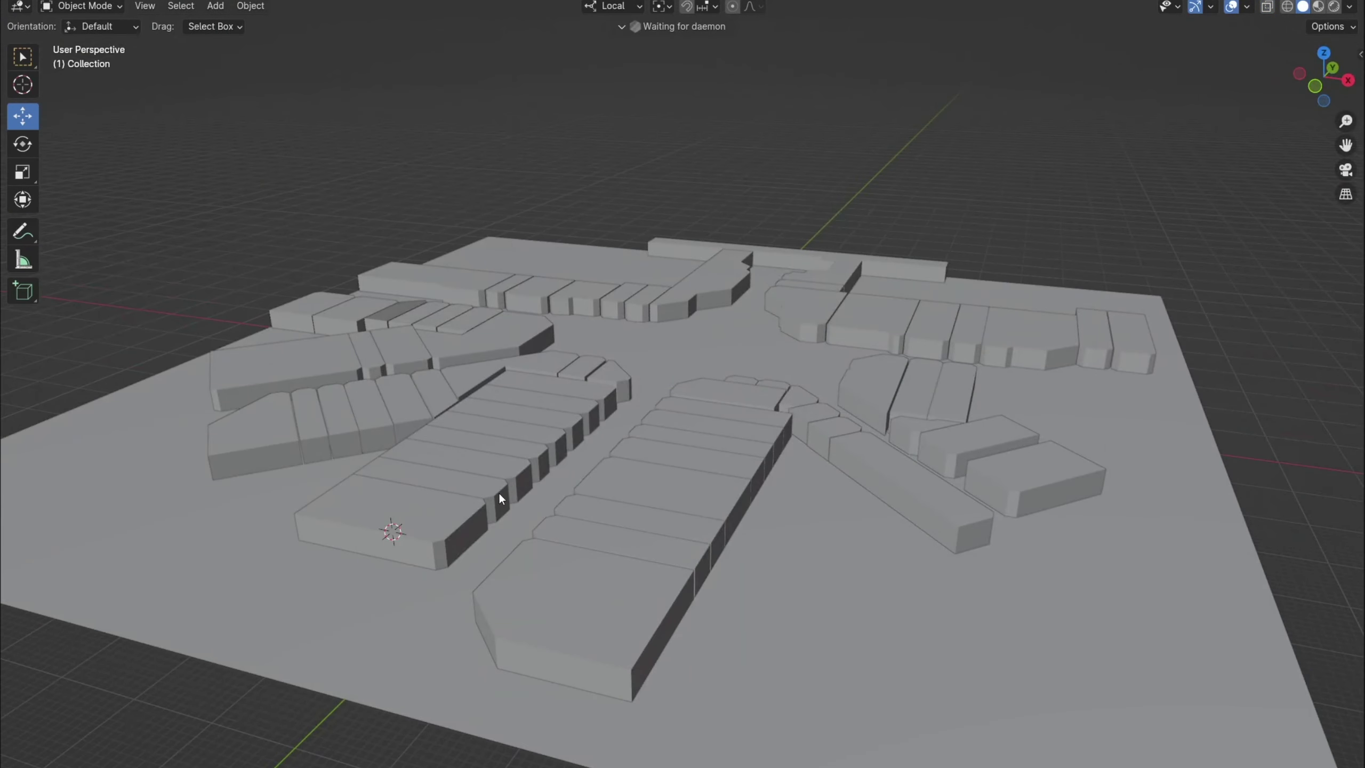
pyautogui.click(501, 492)
pyautogui.click(542, 454)
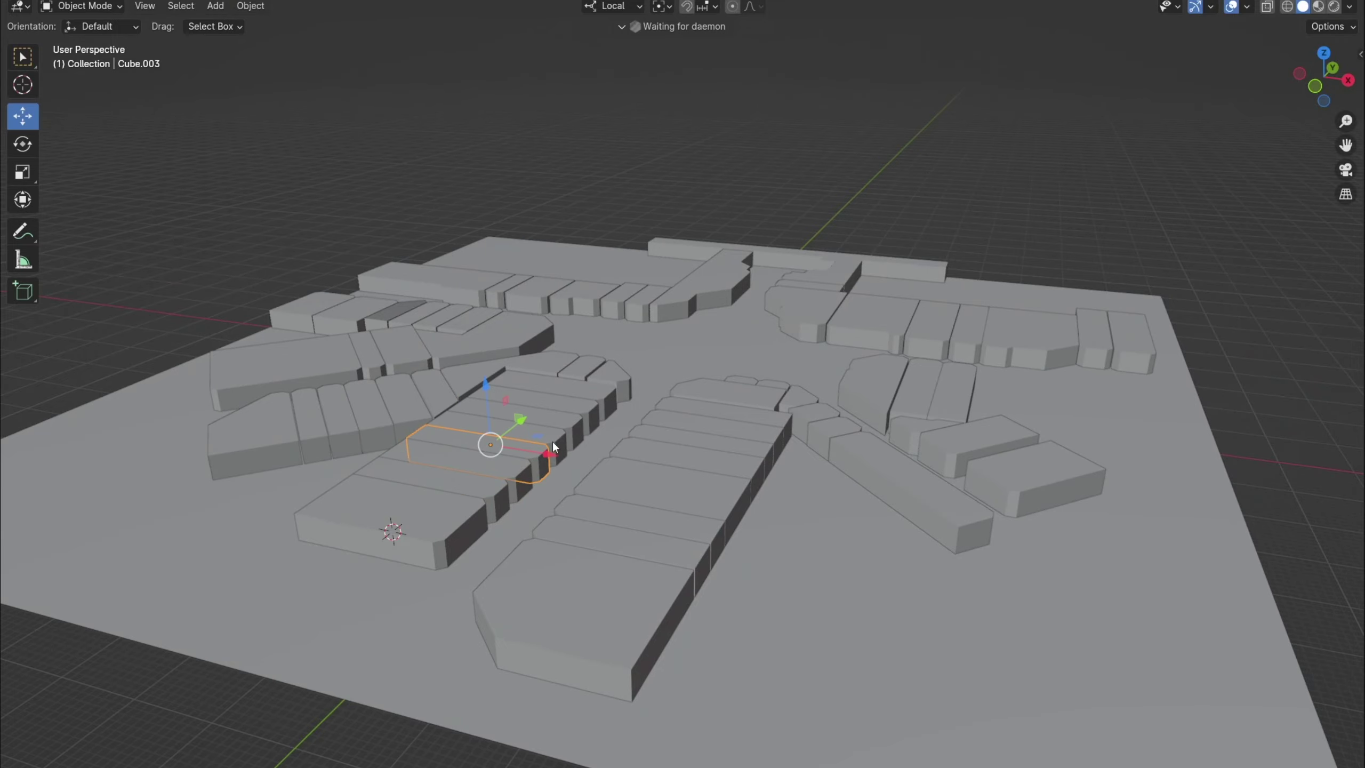
pyautogui.click(553, 442)
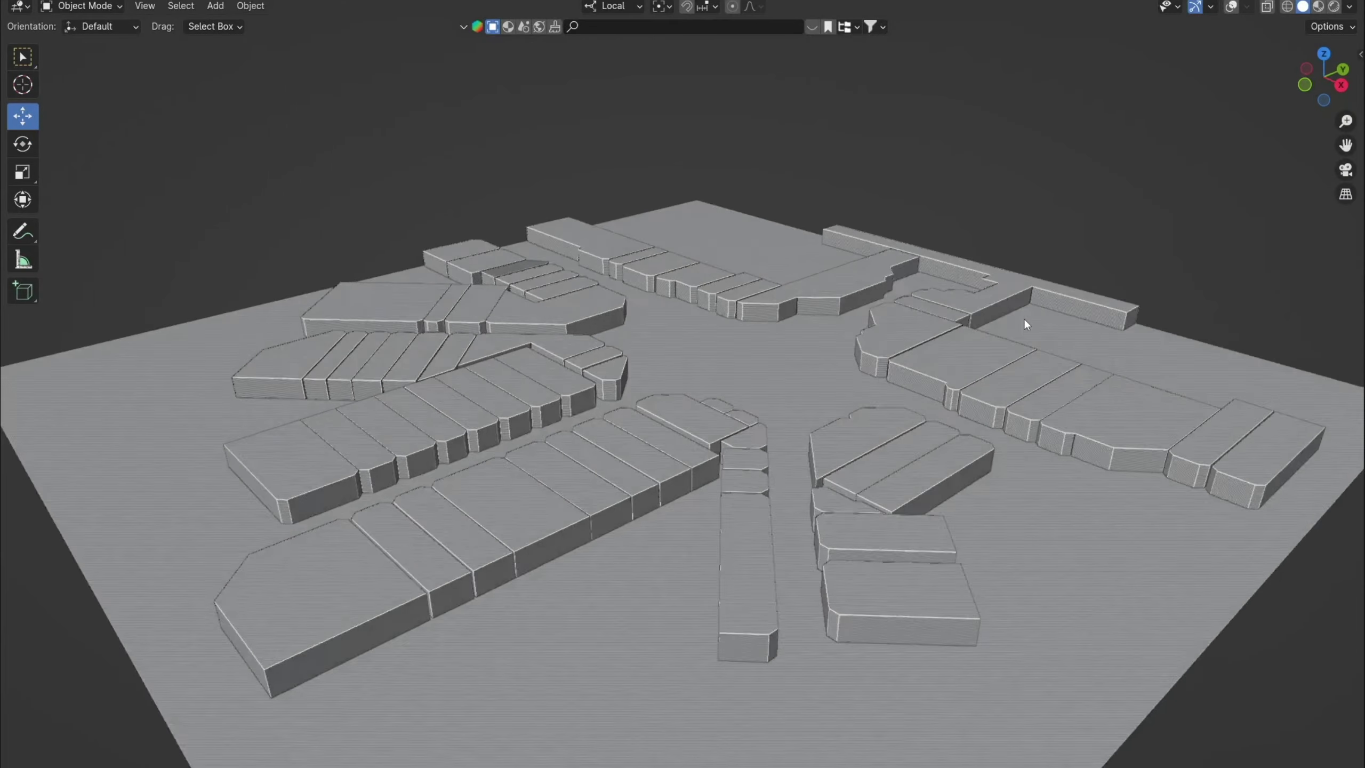
pyautogui.moveTo(1024, 317); pyautogui.dragTo(998, 341, button='middle')
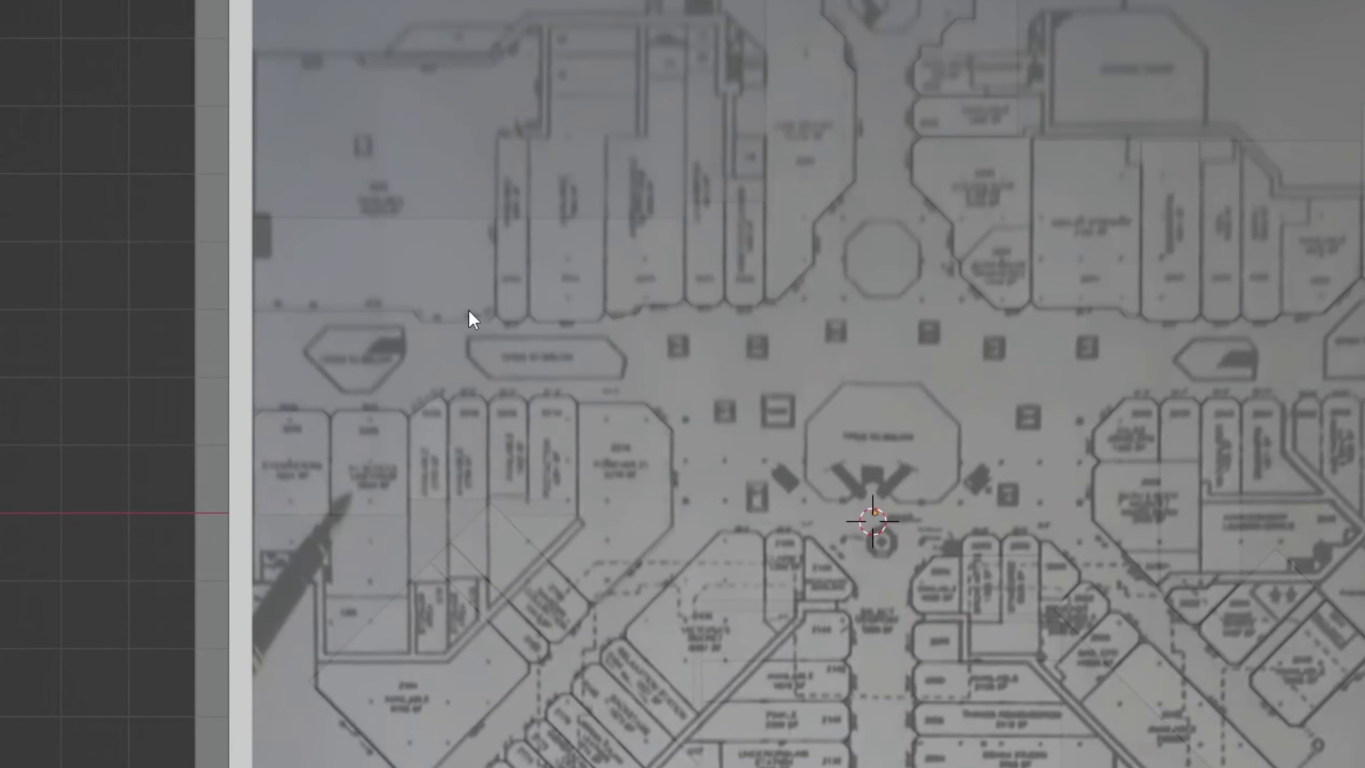
# Slide a horizontal edge loop and add a vertical loop cut on the second floor plane to frame the central opening
pyautogui.press('g')
pyautogui.press('g')
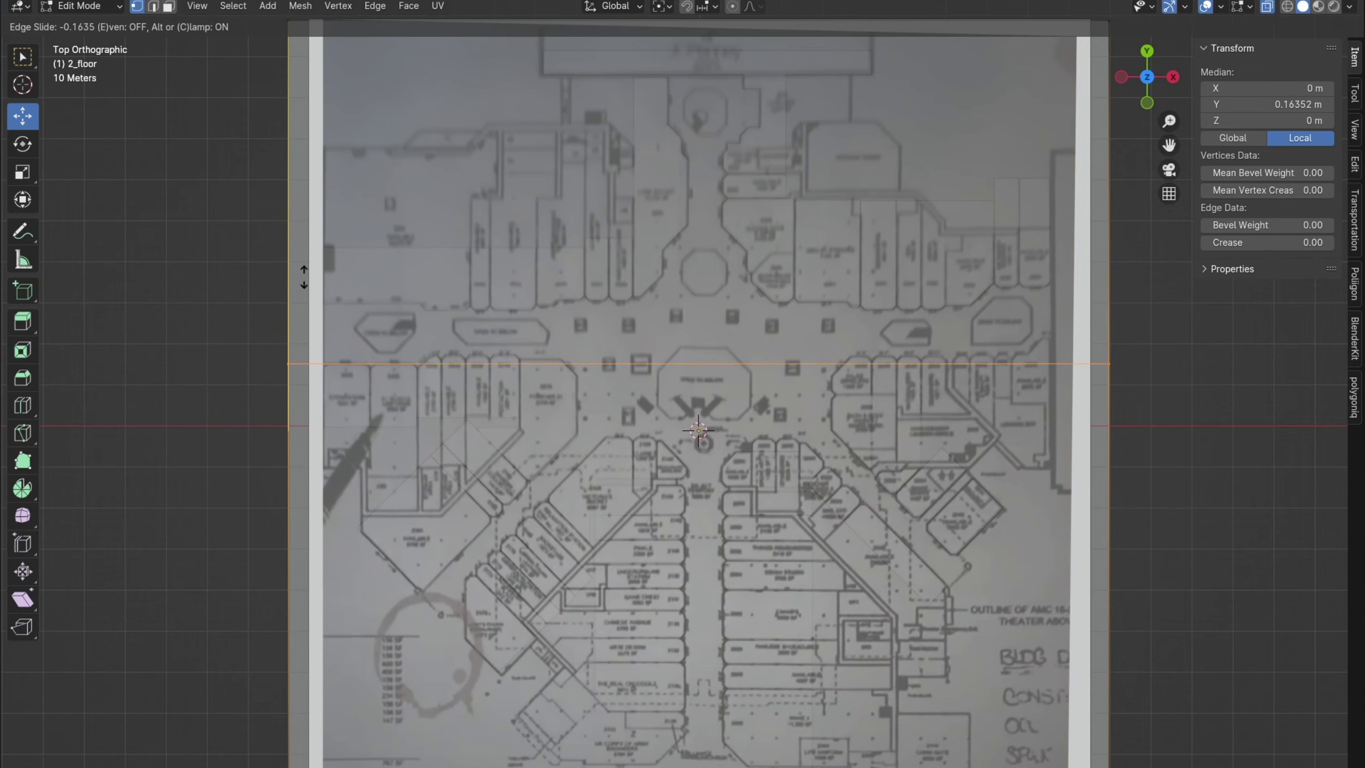
pyautogui.click(312, 338)
pyautogui.hotkey('ctrl', 'r')
pyautogui.click(702, 51)
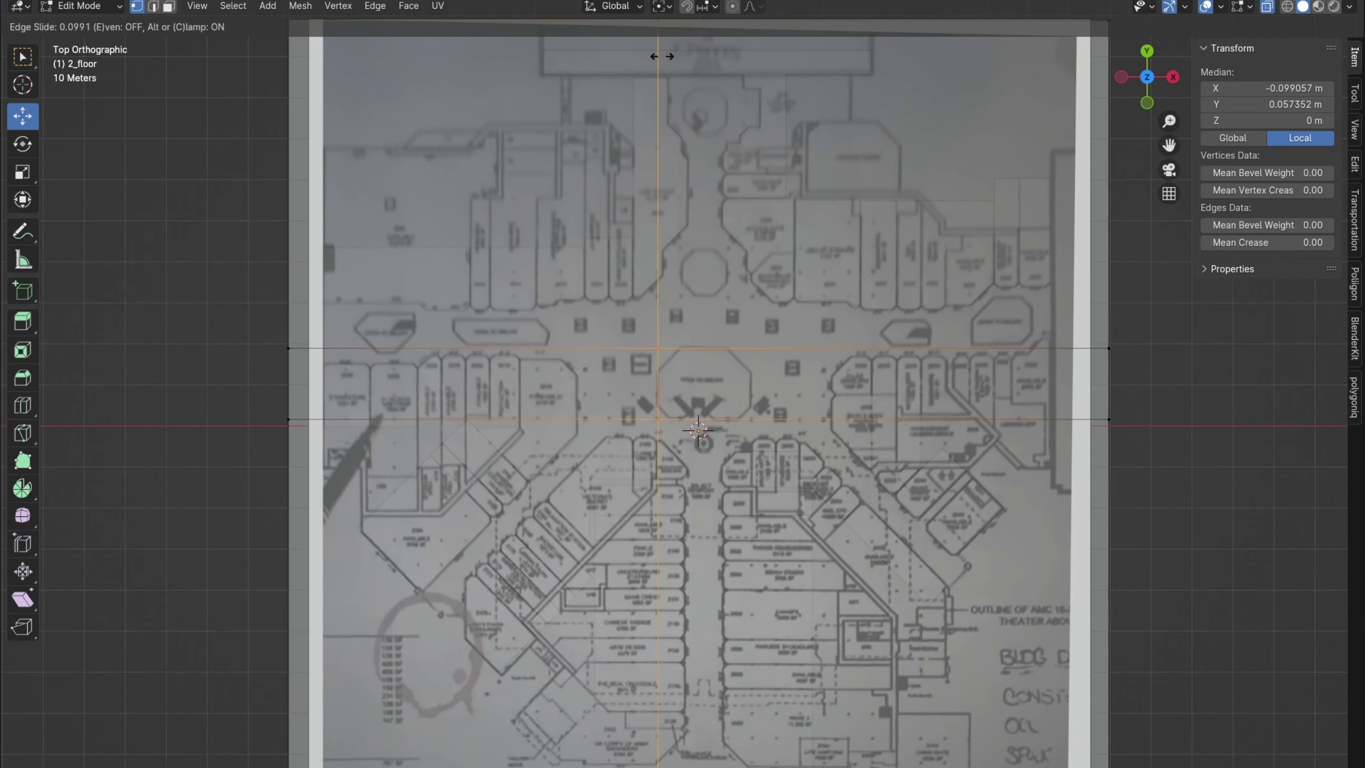
pyautogui.scroll(2, 646, 118)
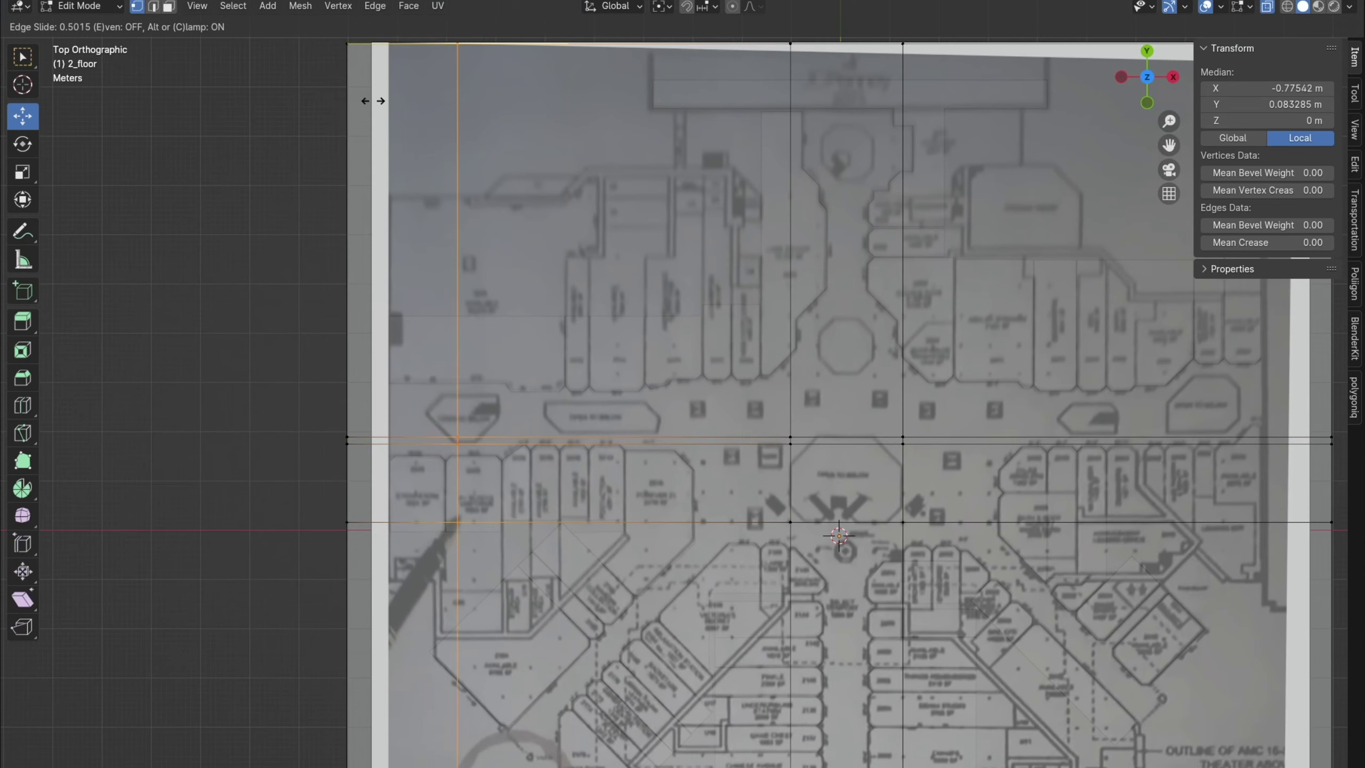
# Add vertical loop cuts to the second floor plane in line with the openings near both sides of the plan
pyautogui.hotkey('ctrl', 'r')
pyautogui.click(449, 114)
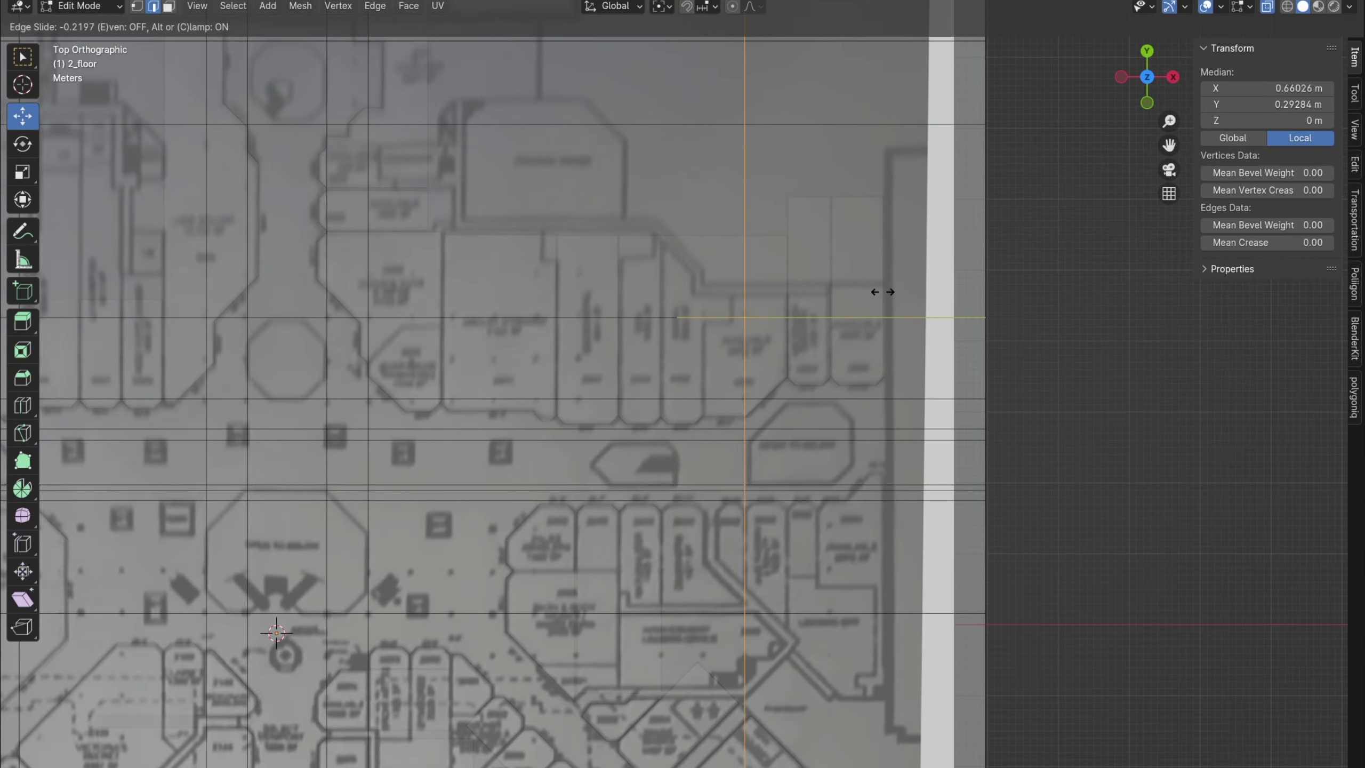
pyautogui.click(884, 292)
# Cut the octagonal opening outlines into the second floor plane with the Knife and delete the faces inside them
pyautogui.press('k')
pyautogui.scroll(3, 493, 461)
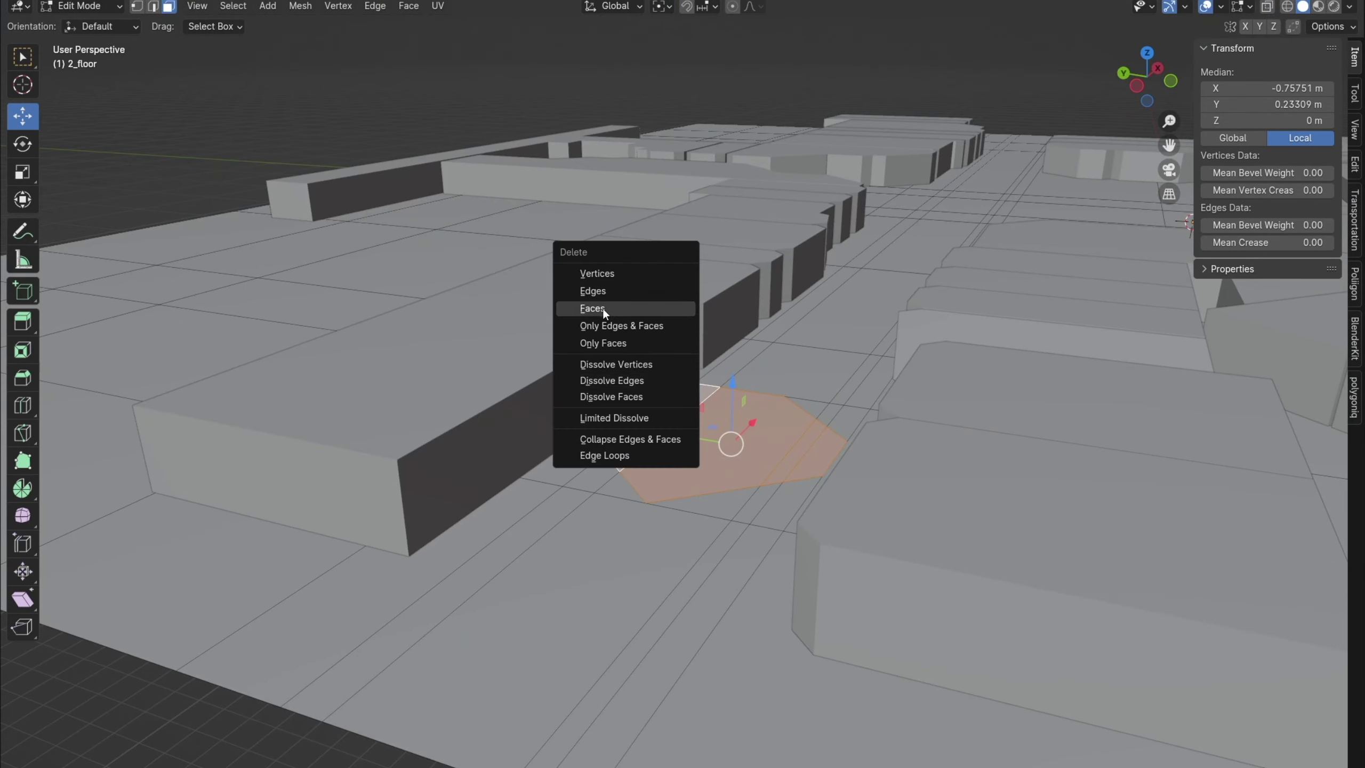
pyautogui.click(603, 308)
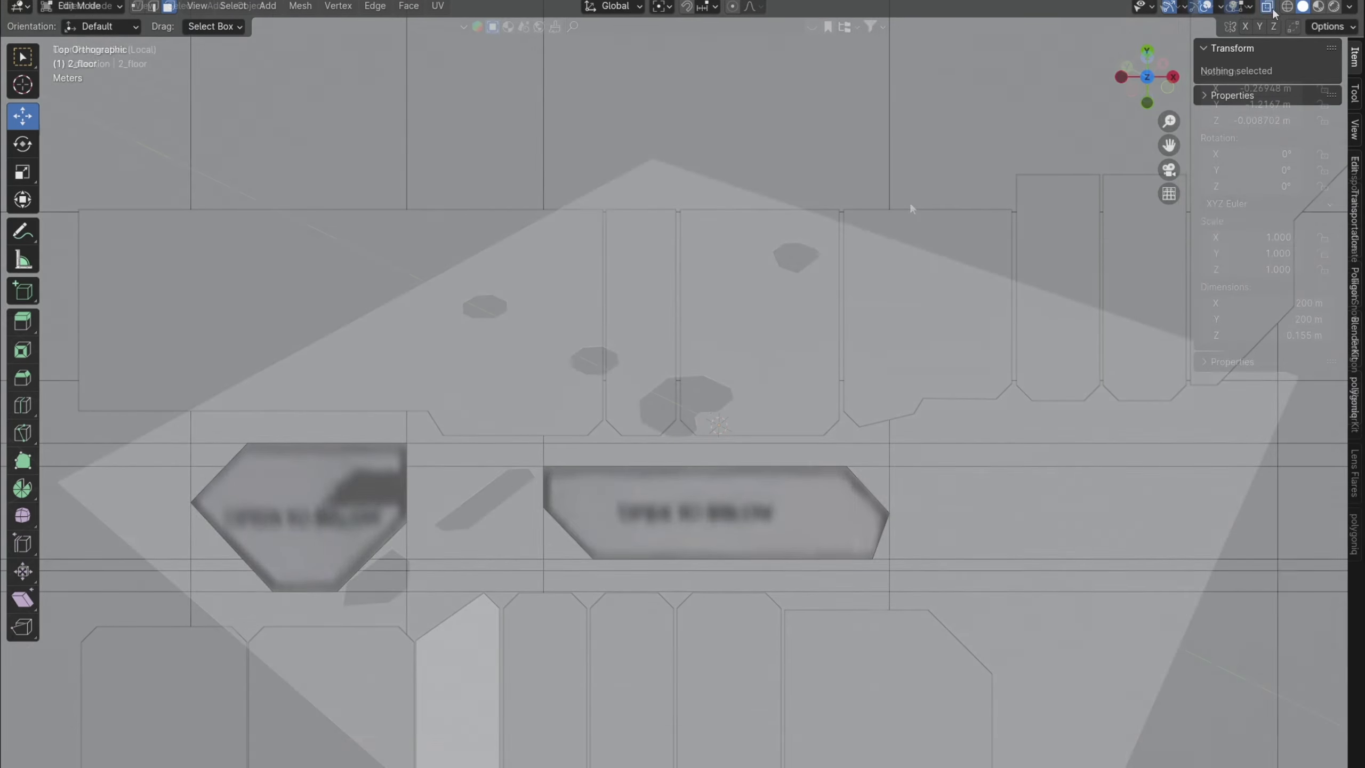
pyautogui.click(695, 511)
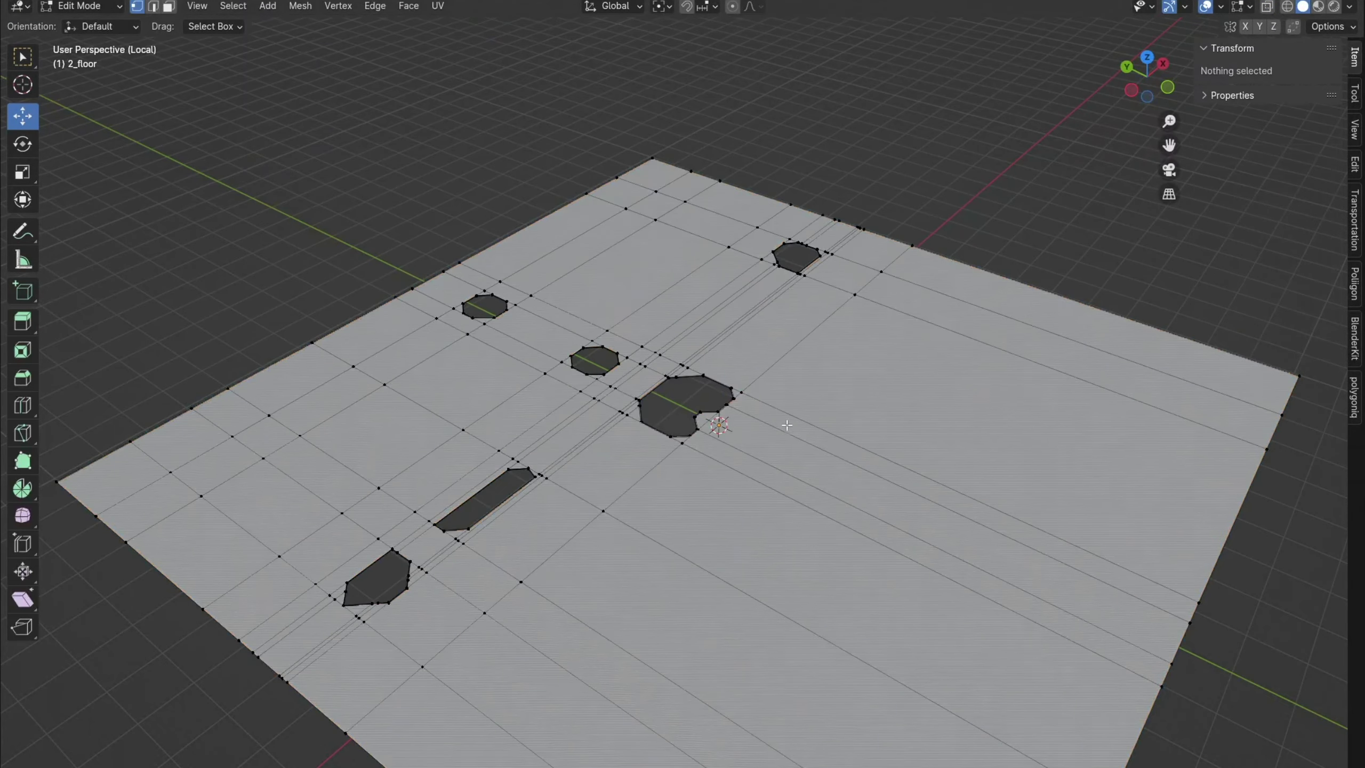
pyautogui.moveTo(786, 424)
pyautogui.mouseDown(button='middle')
pyautogui.moveTo(762, 428)
pyautogui.moveTo(808, 421)
pyautogui.mouseUp(button='middle')
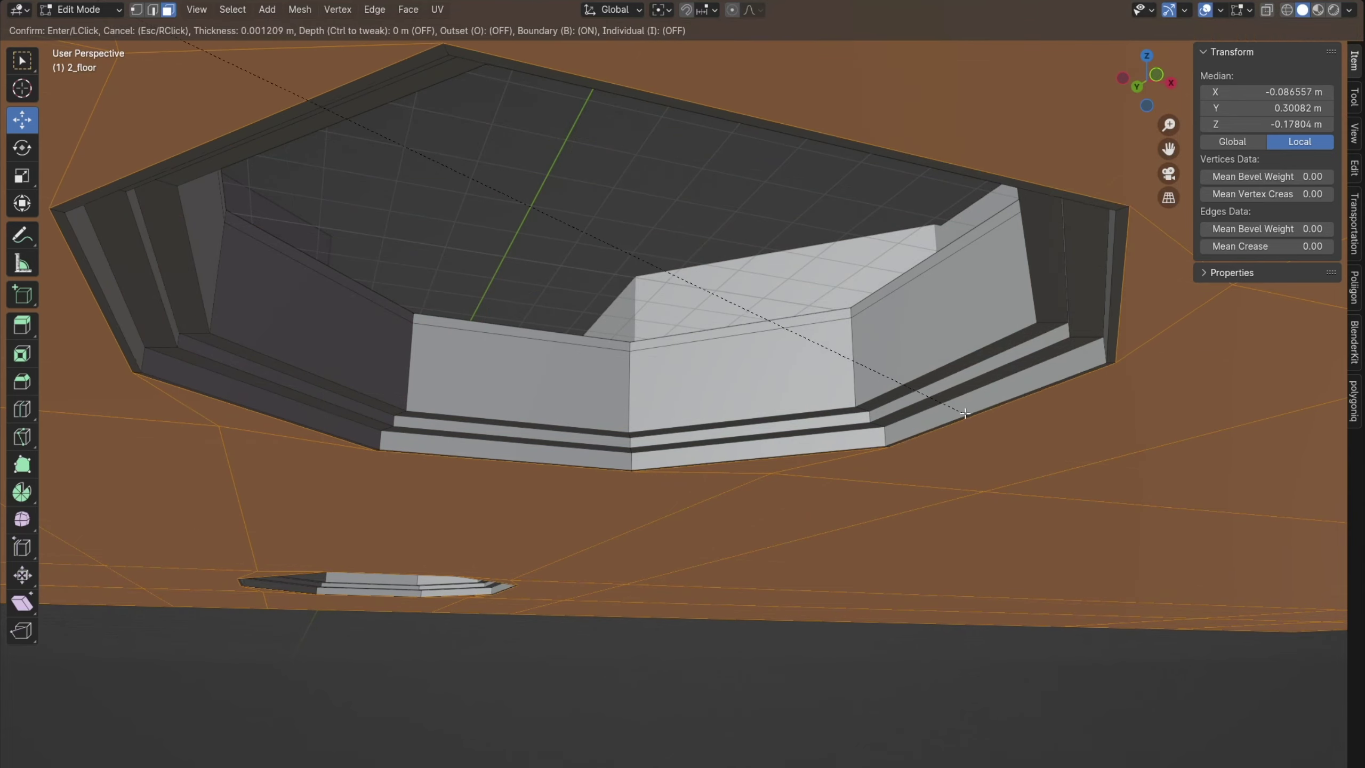
# Inset the second floor's underside around the openings and extrude it to form another stepped ledge
pyautogui.click(965, 413)
pyautogui.press('e')
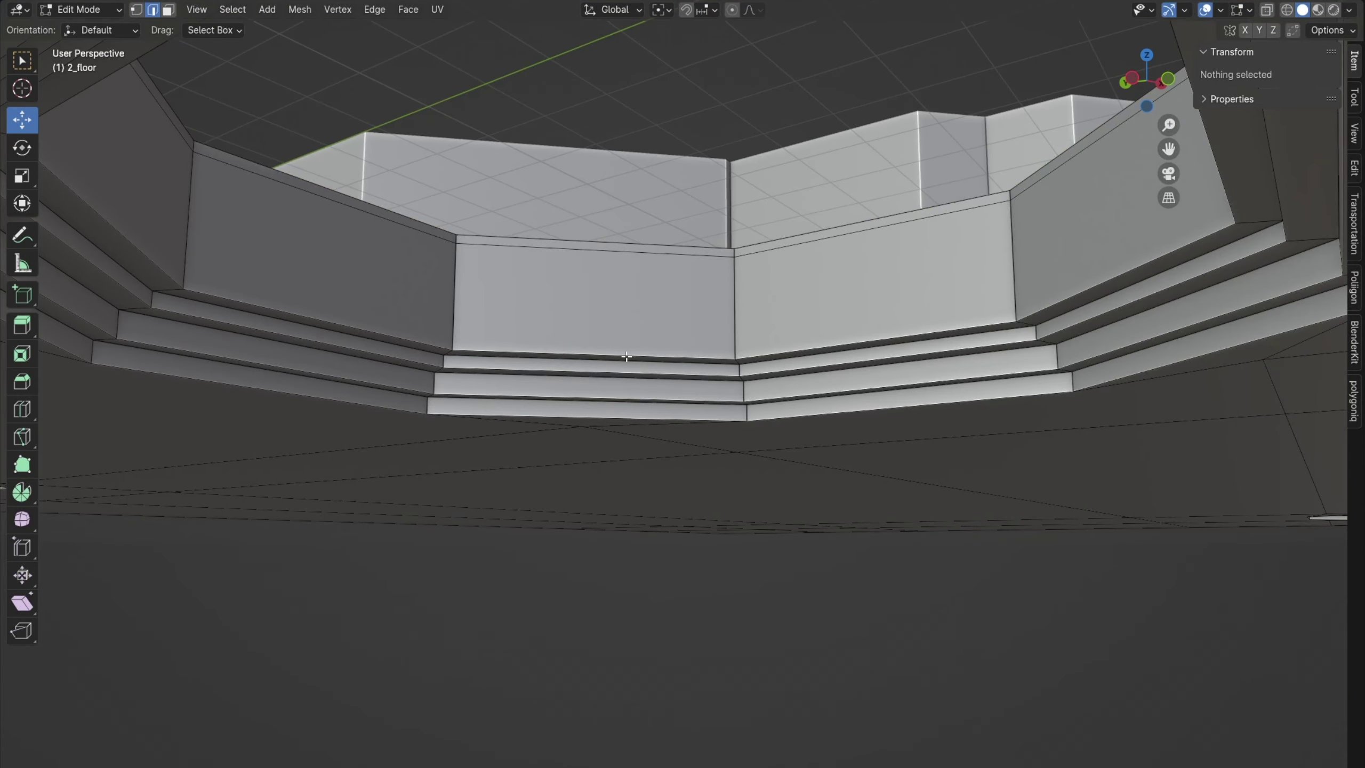
pyautogui.keyDown('alt'); pyautogui.click(612, 370); pyautogui.keyUp('alt')
pyautogui.hotkey('alt', 'a')
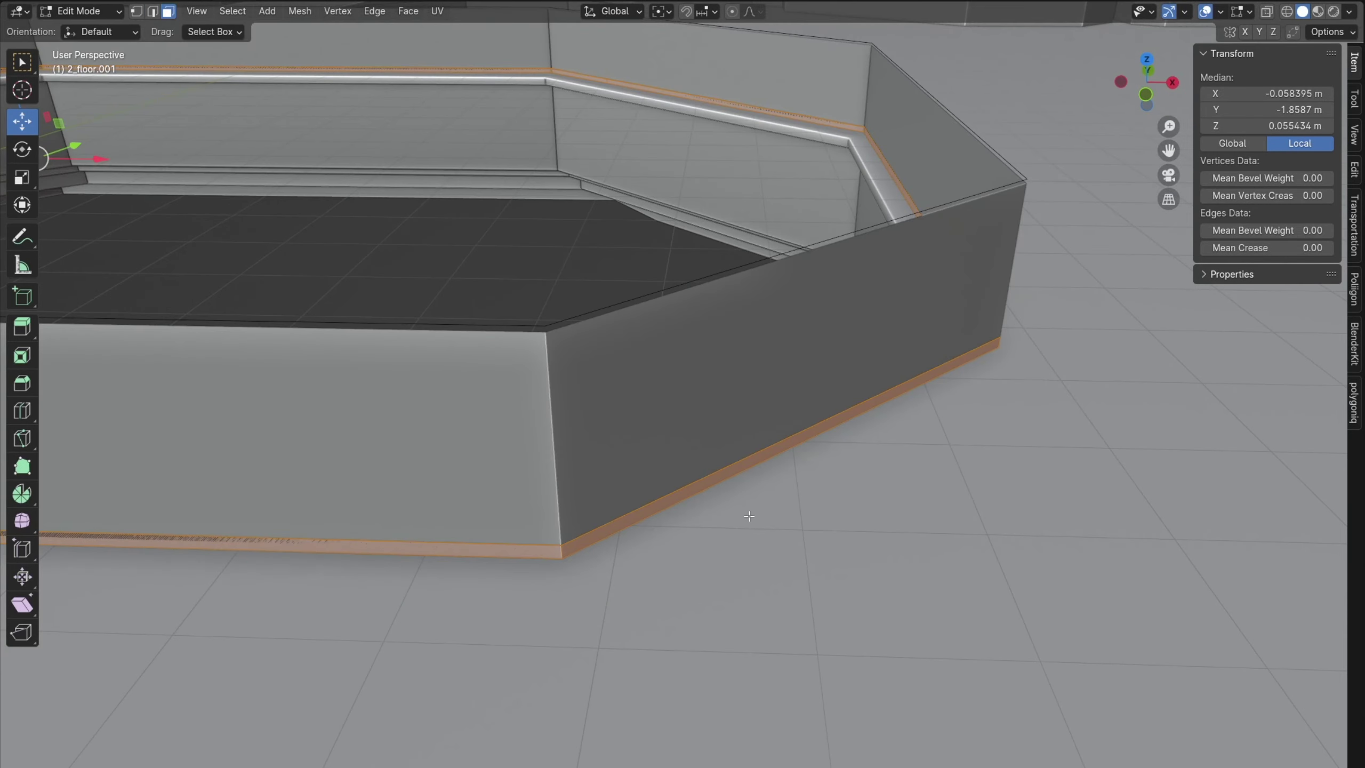
# Extrude the base strip around the central opening, then extrude the separated opening outline 1.2 m upward along Z
pyautogui.hotkey('alt', 'e')
pyautogui.click(749, 516)
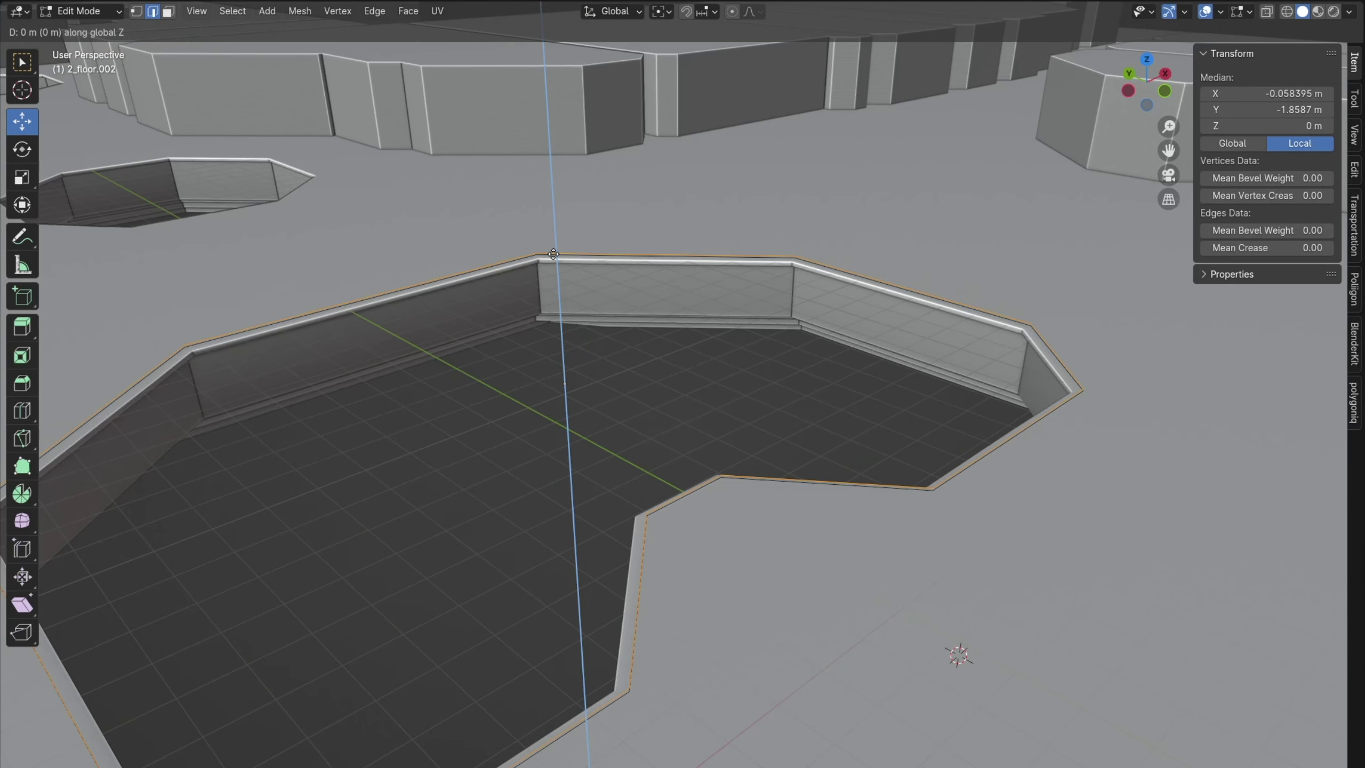
pyautogui.write('1.2')
pyautogui.press('Return')
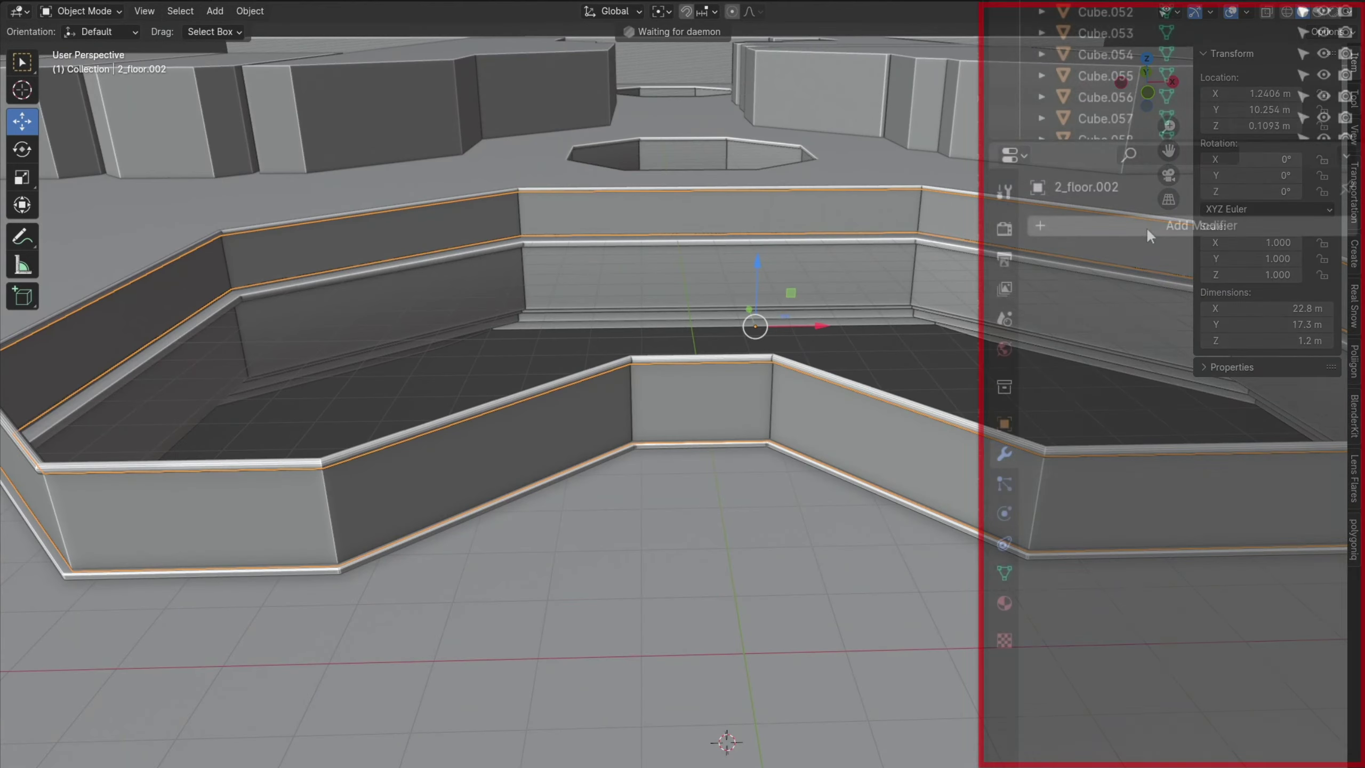
# Add a Wireframe modifier to the railing surface around the central opening
pyautogui.click(1146, 227)
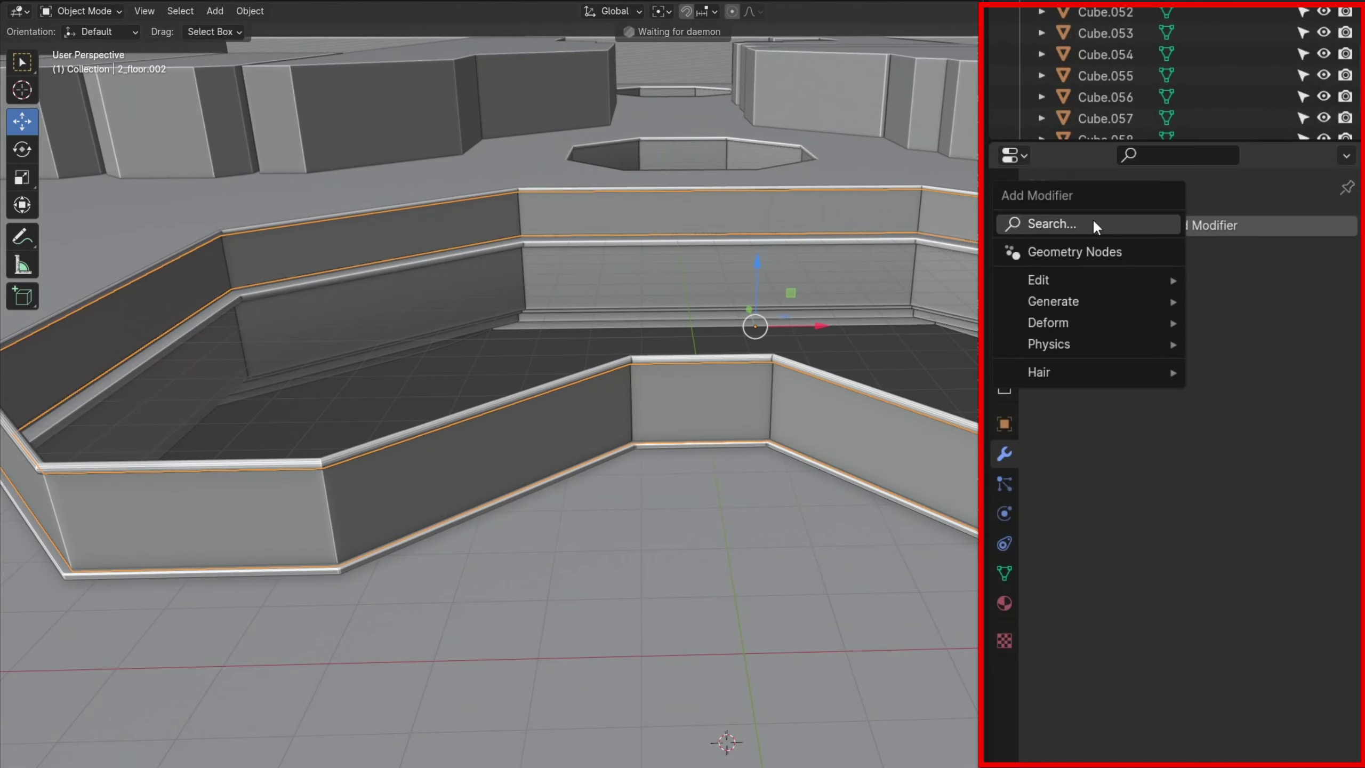
pyautogui.click(1092, 219)
pyautogui.write('wire')
pyautogui.press('Return')
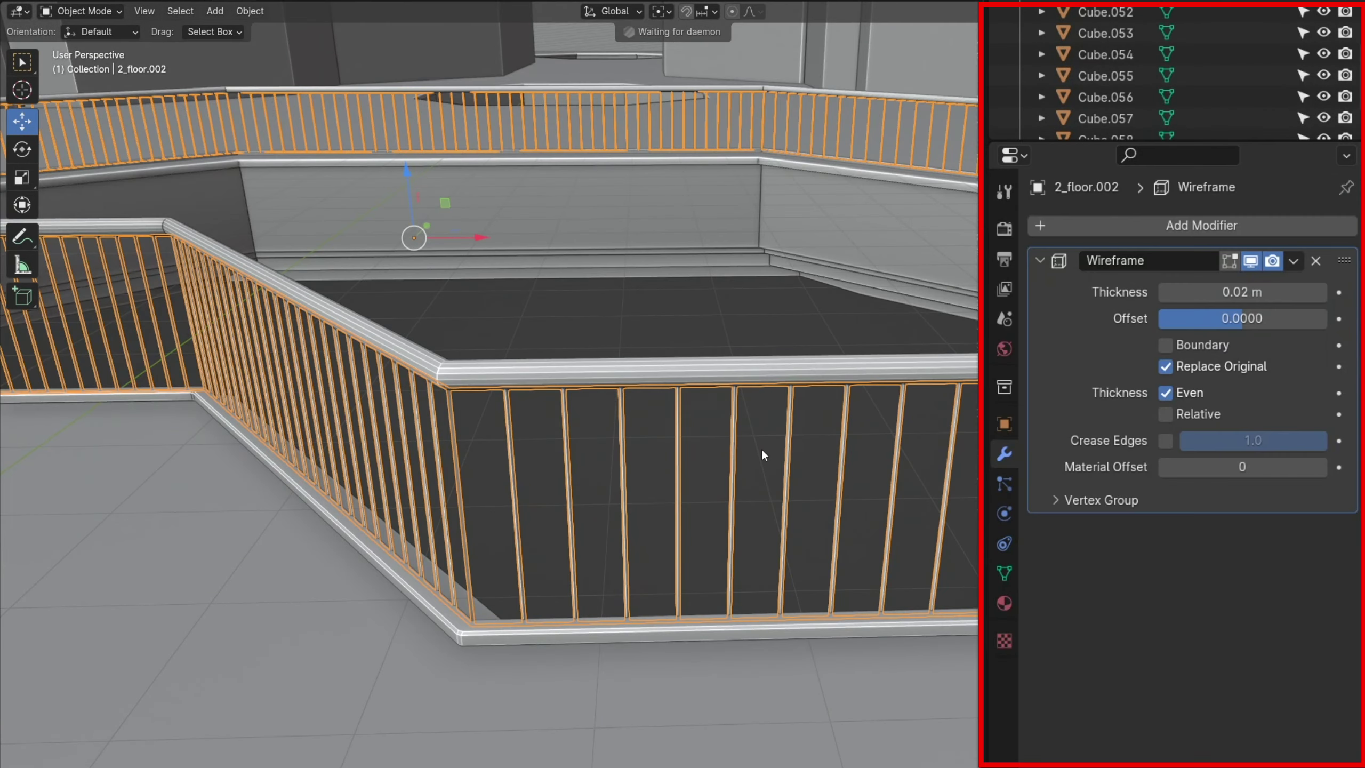
pyautogui.hotkey('ctrl', 'space')
pyautogui.moveTo(761, 448); pyautogui.dragTo(672, 457, button='middle')
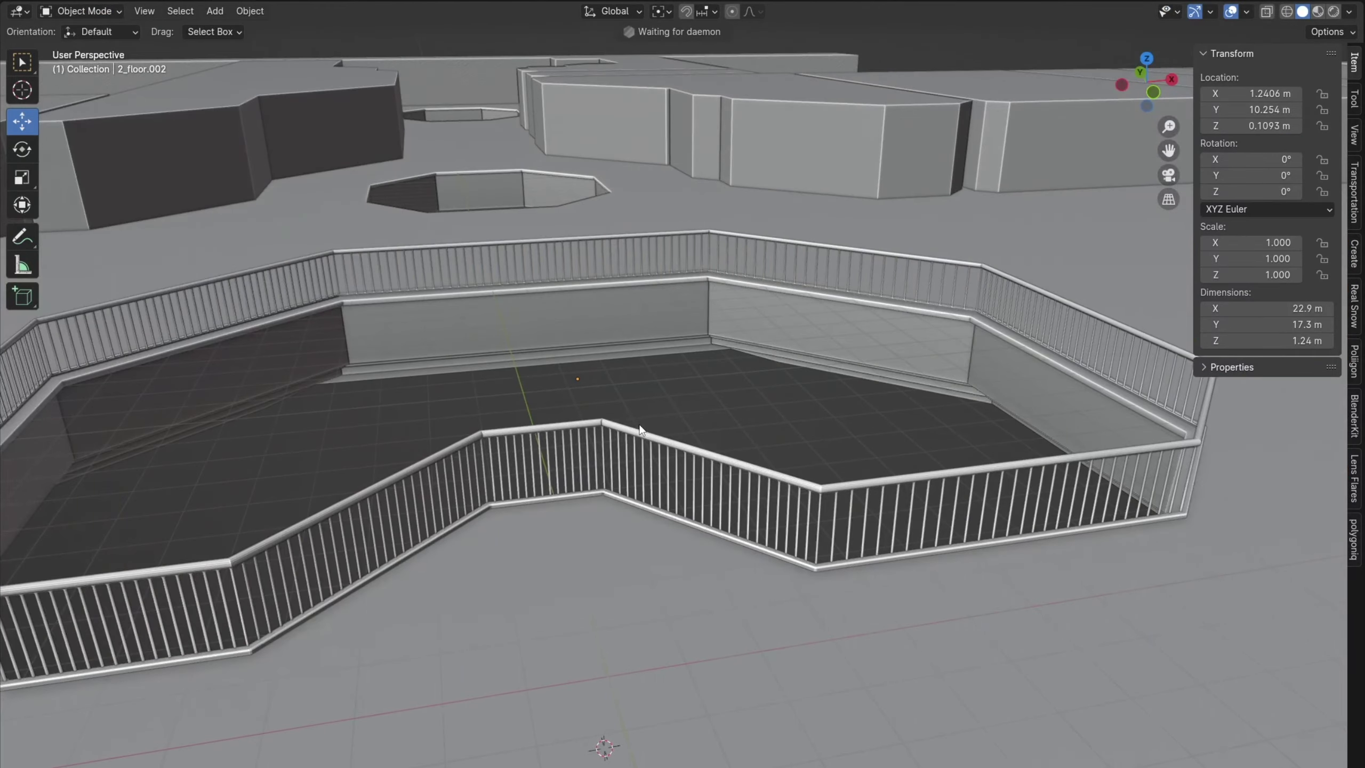
# Move the bottom rail of the central opening's railing vertically along Z
pyautogui.moveTo(962, 371); pyautogui.dragTo(1105, 435, button='middle')
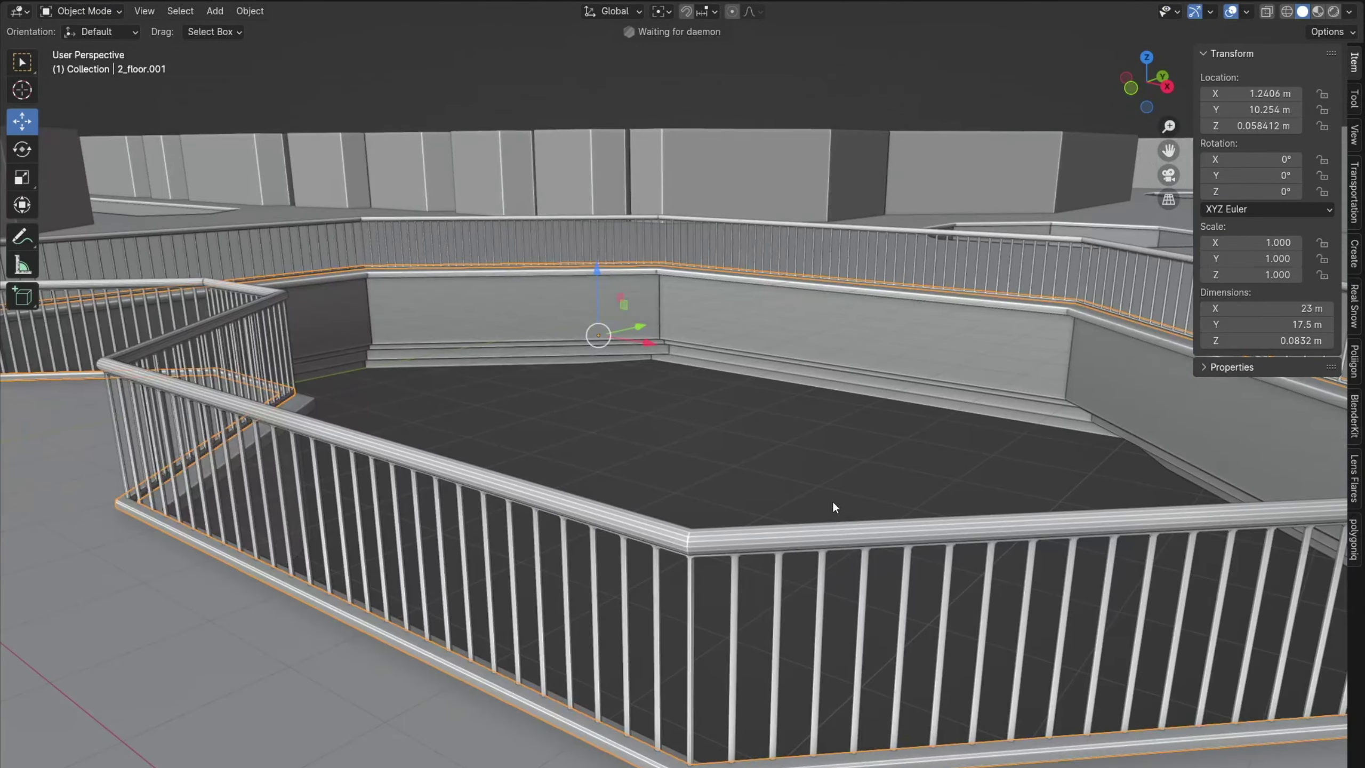
pyautogui.press('g')
pyautogui.press('z')
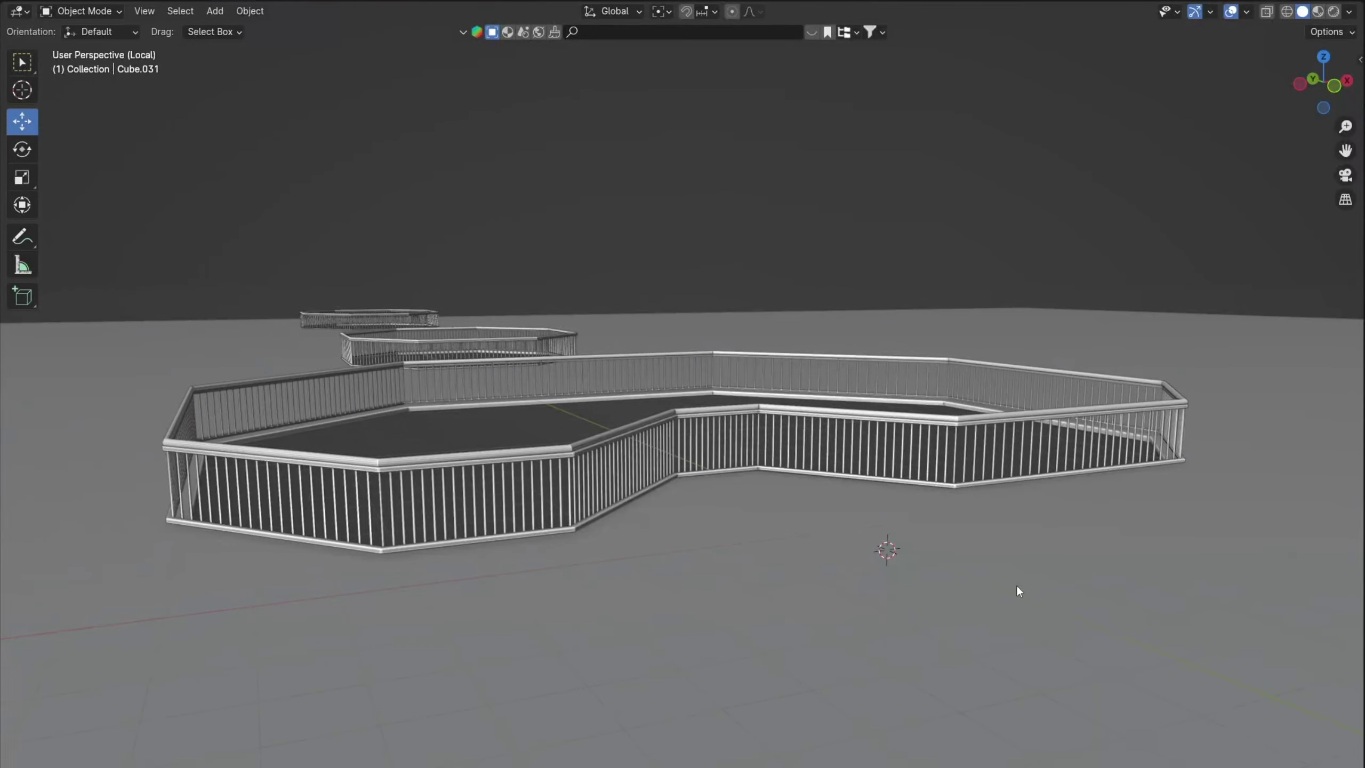
pyautogui.moveTo(1016, 584); pyautogui.dragTo(853, 510, button='middle')
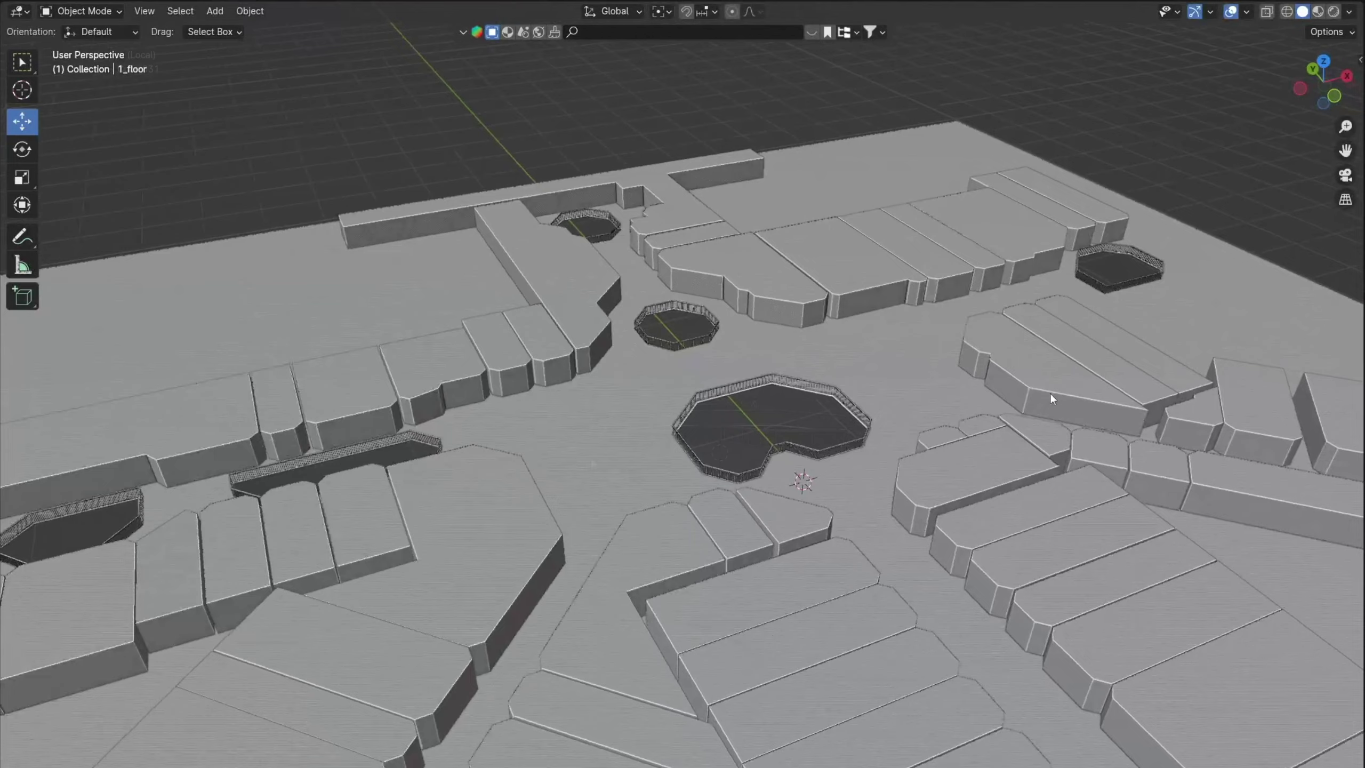
pyautogui.moveTo(1049, 393); pyautogui.dragTo(1016, 356, button='middle')
pyautogui.moveTo(1015, 357); pyautogui.dragTo(964, 358, button='middle')
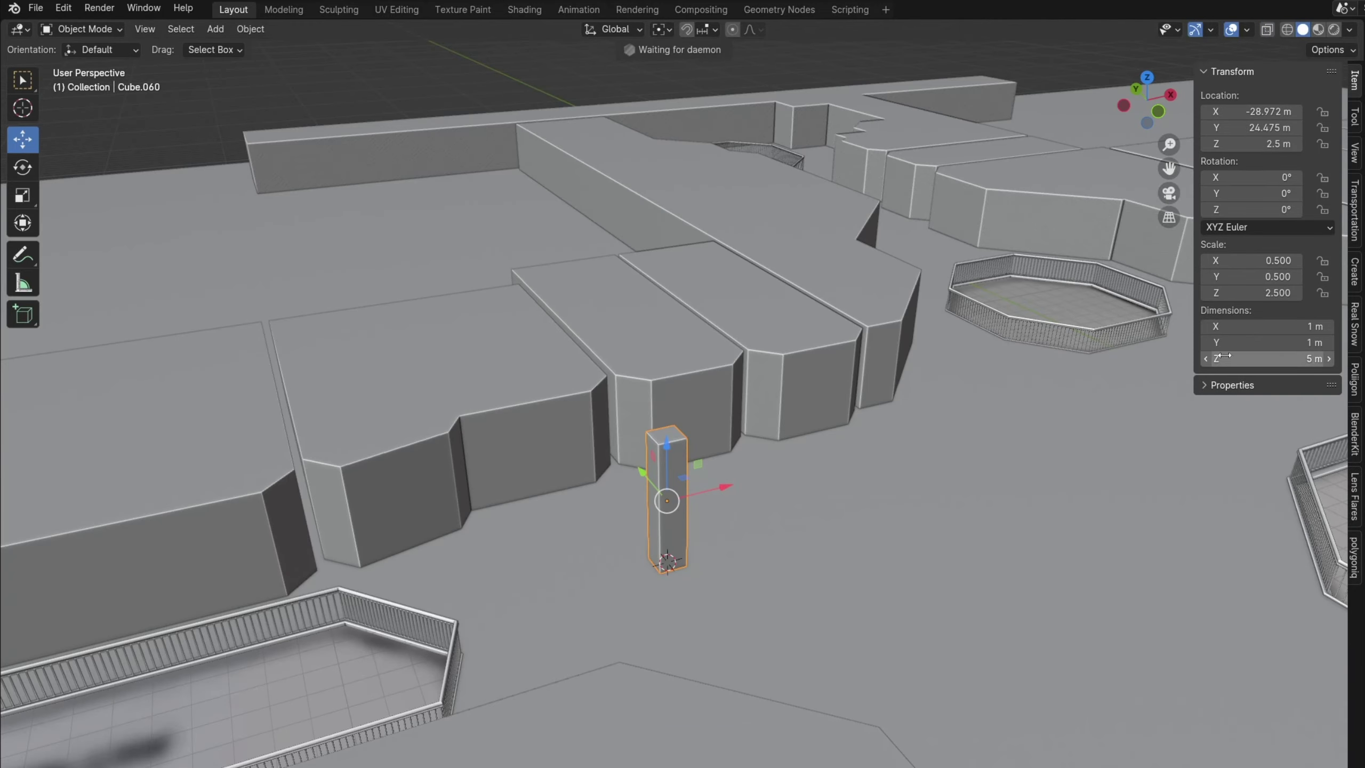
# Isolate the 1 × 1 × 5 m column and scale down its side face for the wall lamp's backplate
pyautogui.press('KP_Divide')
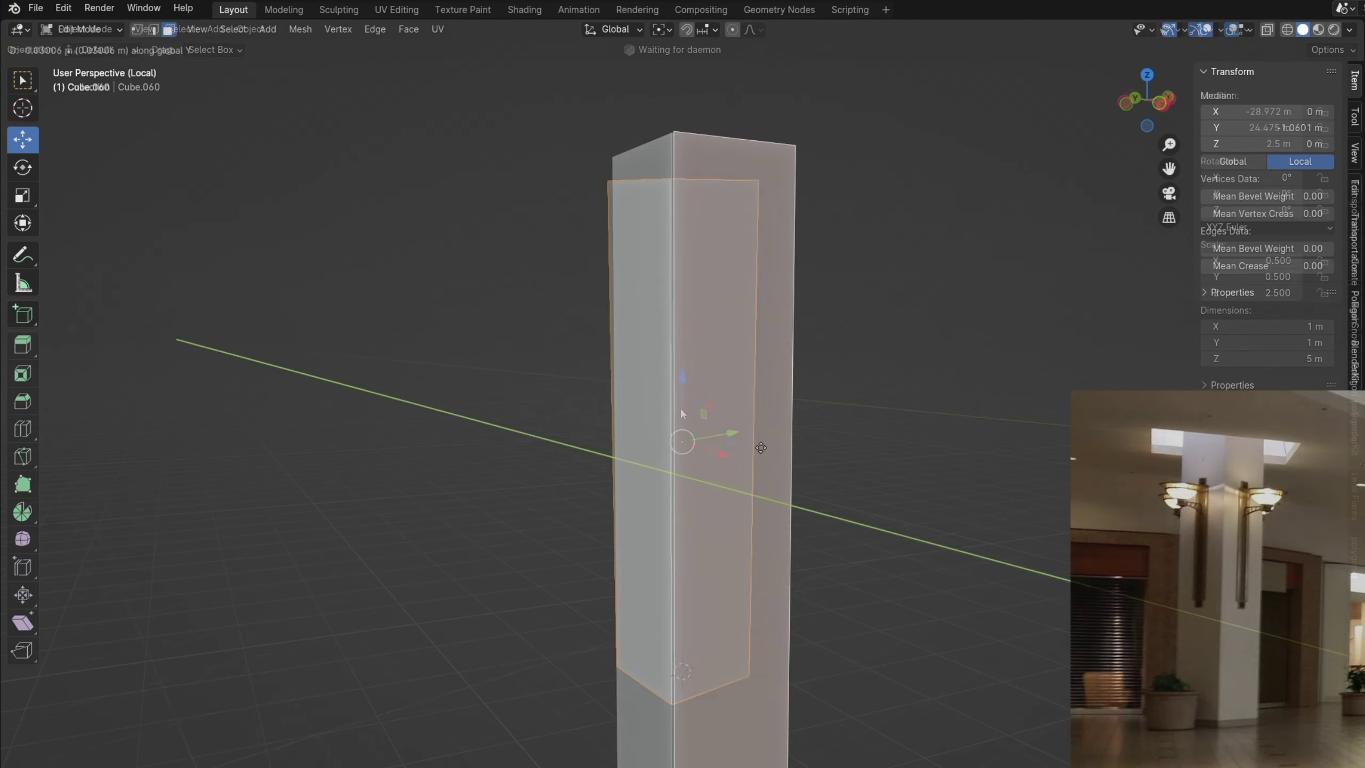
pyautogui.press('s')
pyautogui.click(827, 417)
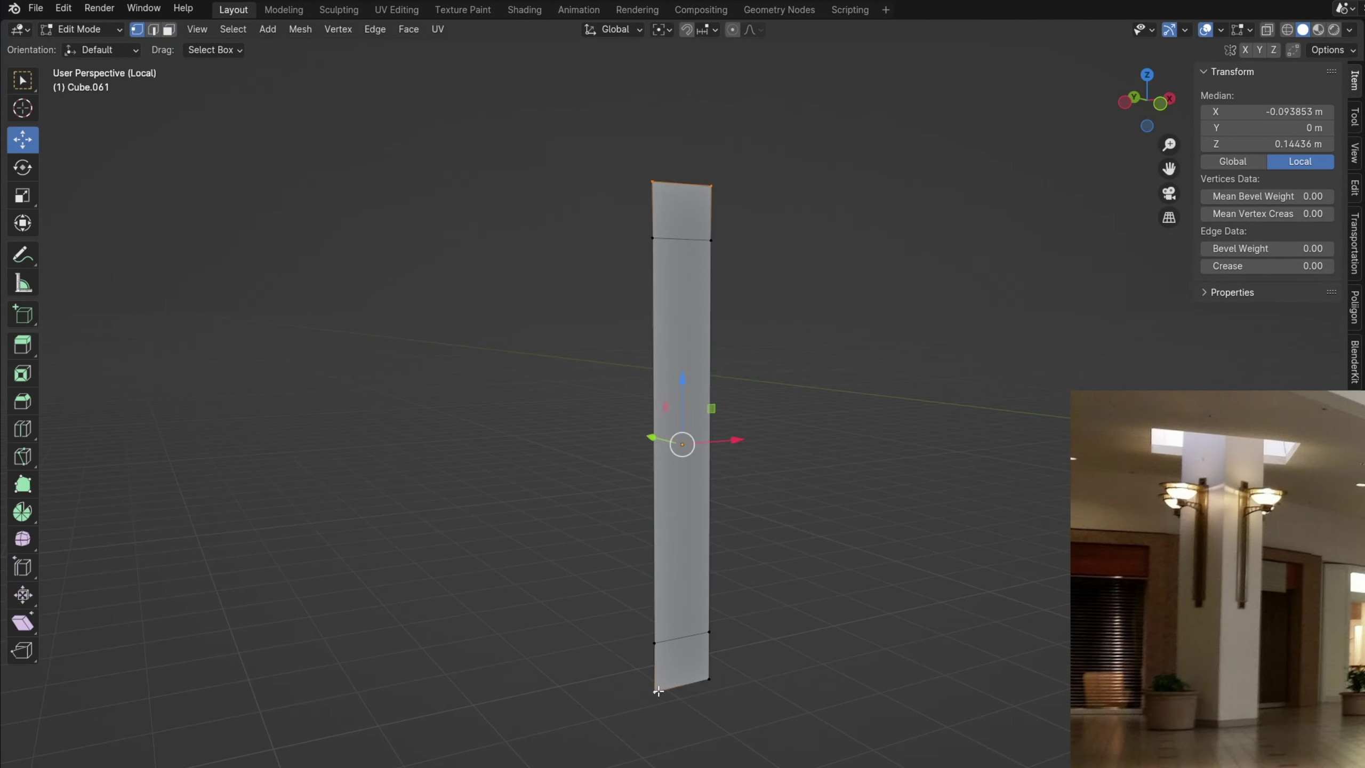
# Add a centred loop cut to the lamp backplate with chamfered corners and move the selected part along Y
pyautogui.moveTo(753, 357)
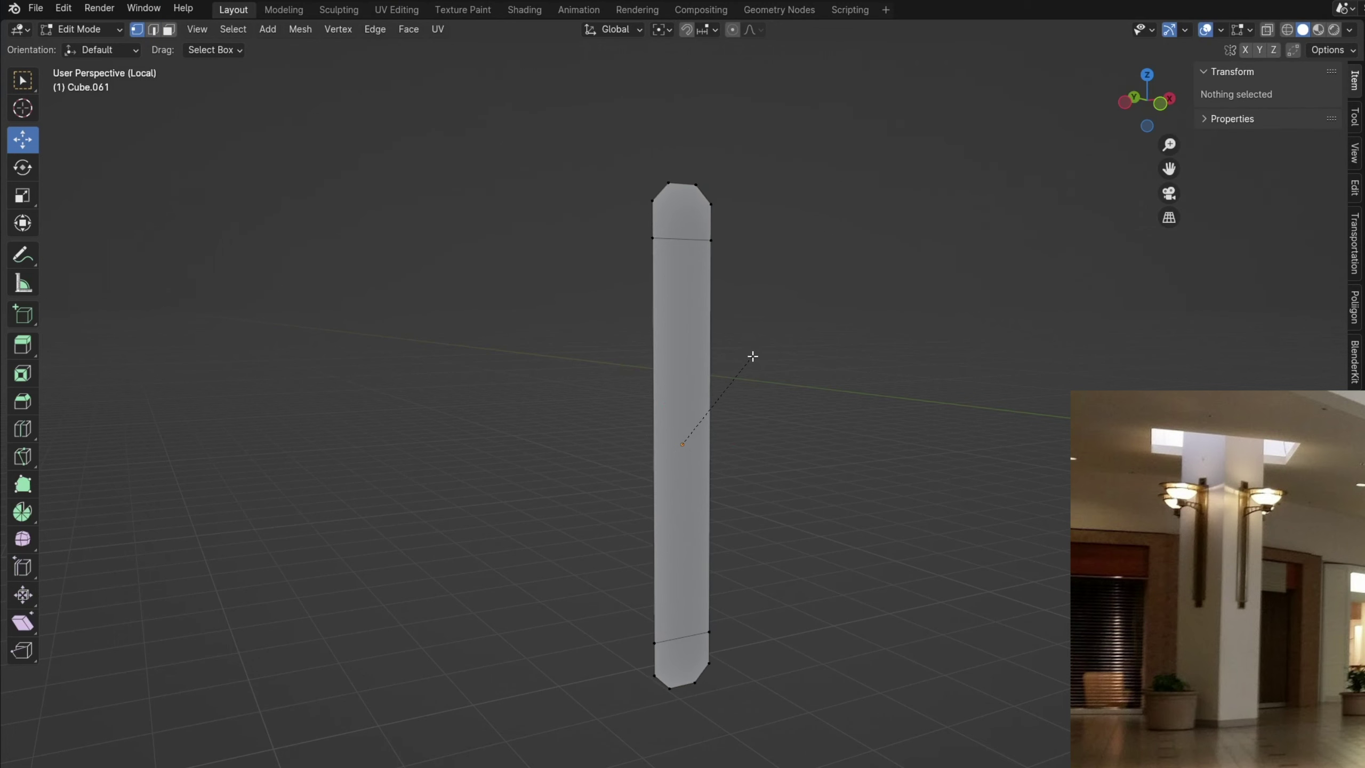
pyautogui.click(696, 366)
pyautogui.hotkey('ctrl', 'r')
pyautogui.click(720, 306)
pyautogui.rightClick(726, 295)
pyautogui.click(758, 381)
pyautogui.scroll(5, 811, 396)
pyautogui.press('g')
pyautogui.press('y')
pyautogui.click(811, 397)
pyautogui.scroll(-3, 924, 330)
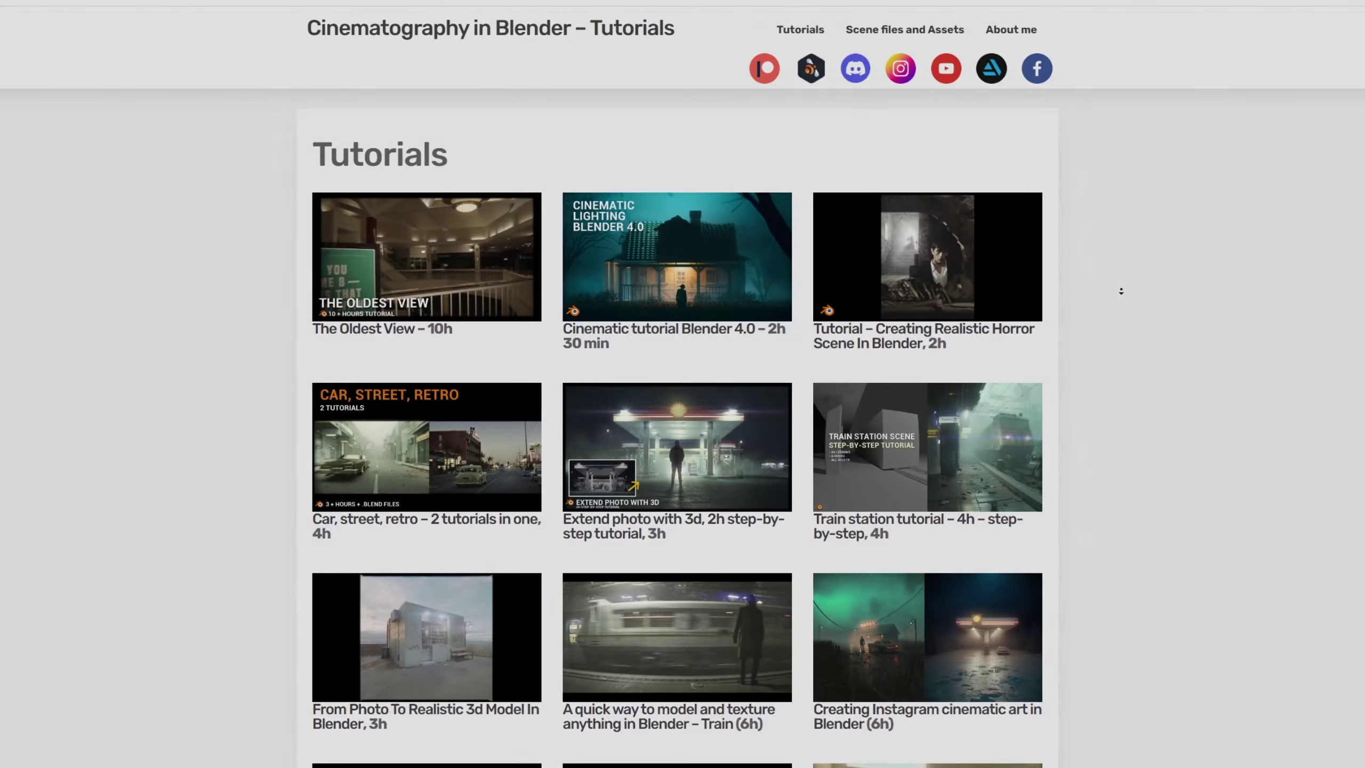
# Browse the list of Blender tutorials on the tutorials web page
pyautogui.scroll(-3, 1120, 304)
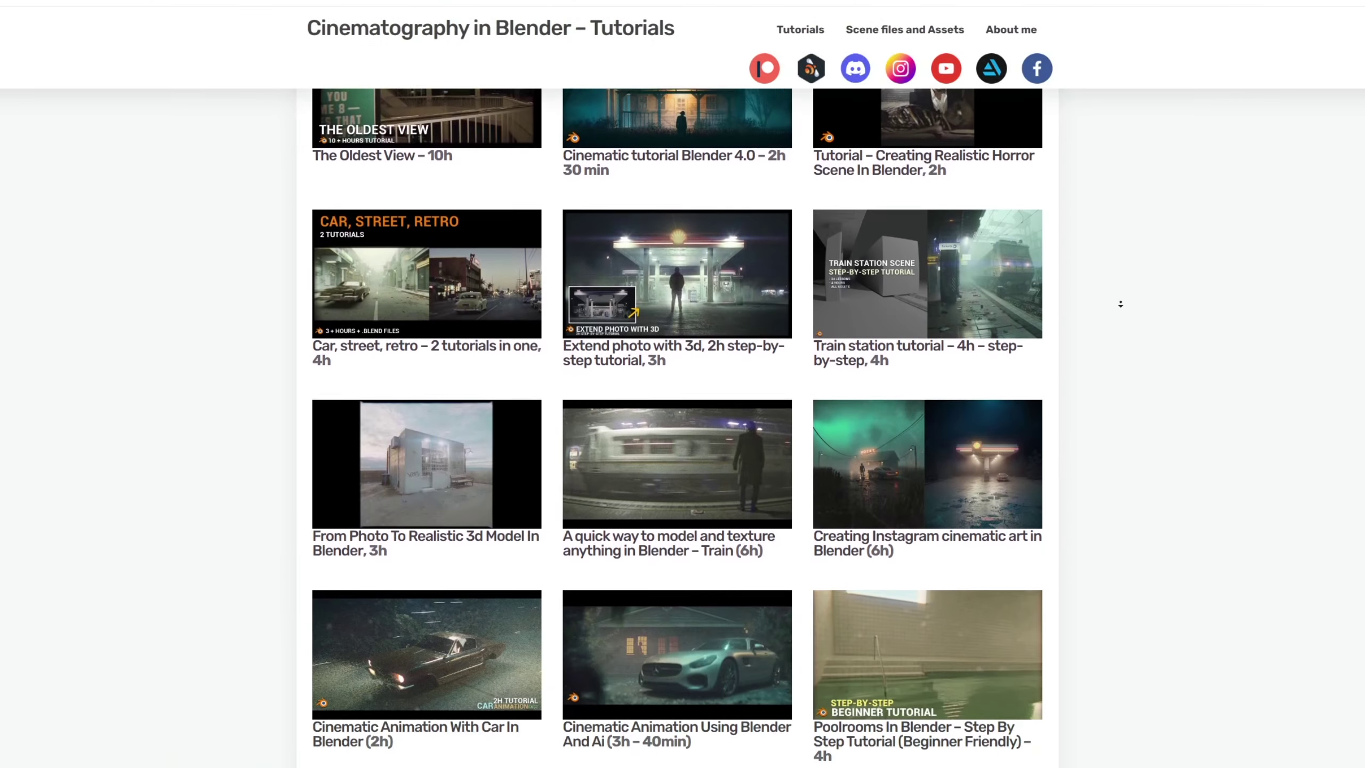
pyautogui.scroll(-5, 1120, 304)
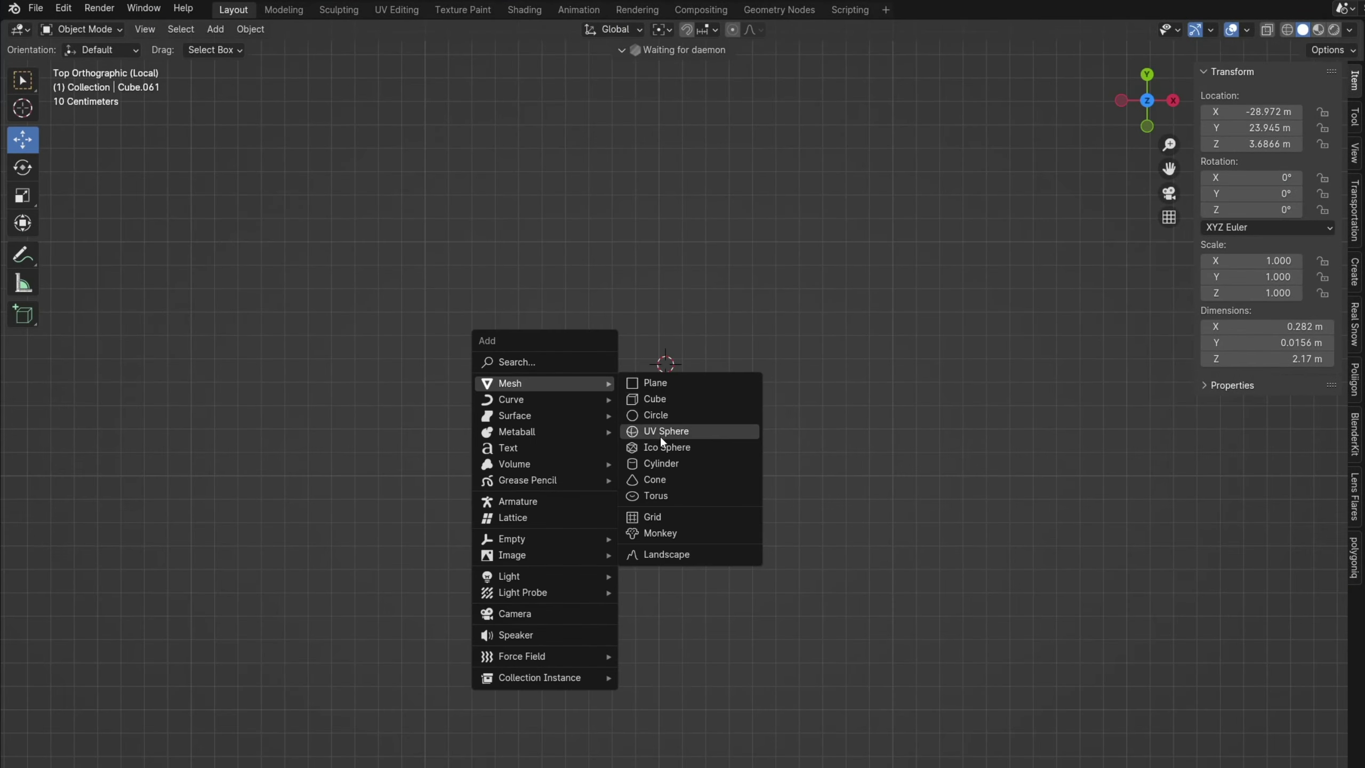
# Build the wall lamp's bowl from a UV sphere cut to its lower half and scaled along Z, and checker-deselect the rim faces
pyautogui.click(665, 442)
pyautogui.moveTo(375, 116); pyautogui.dragTo(787, 260)
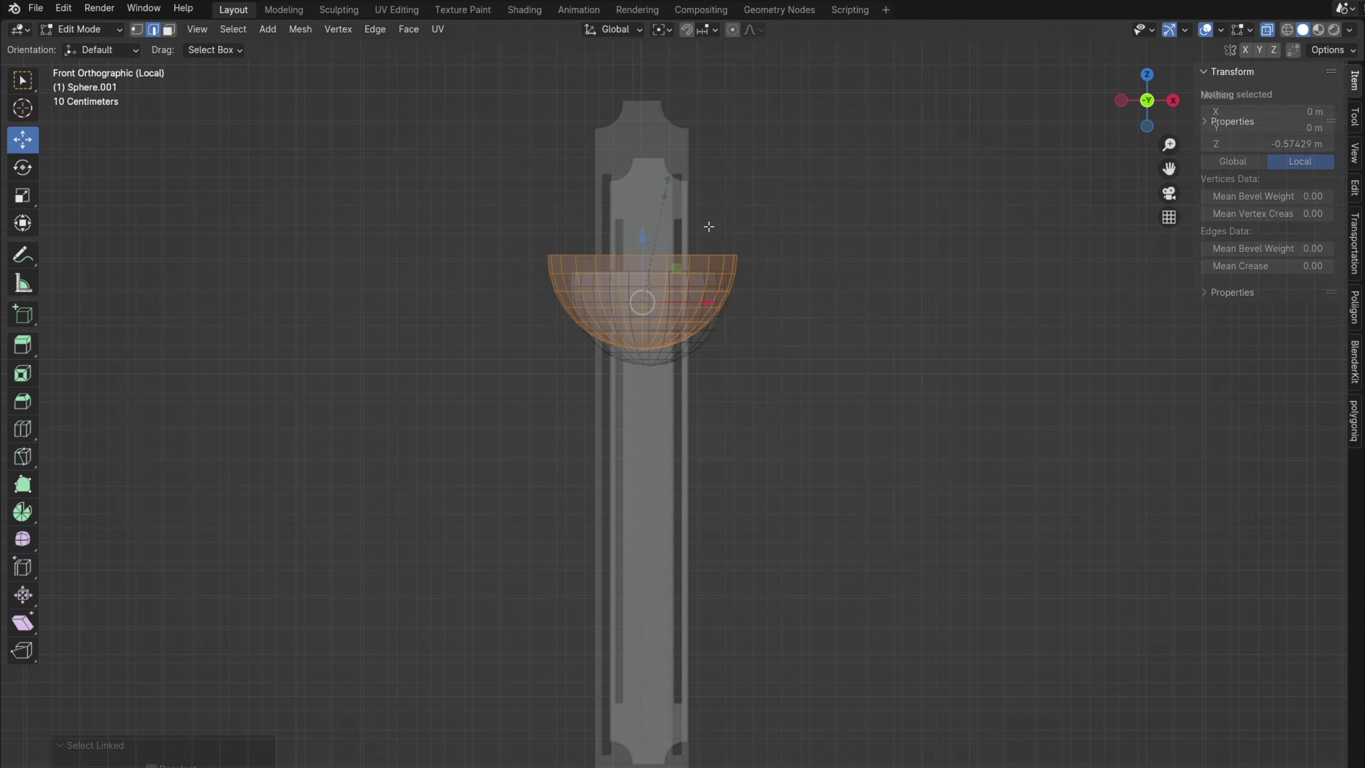
pyautogui.press('s')
pyautogui.press('z')
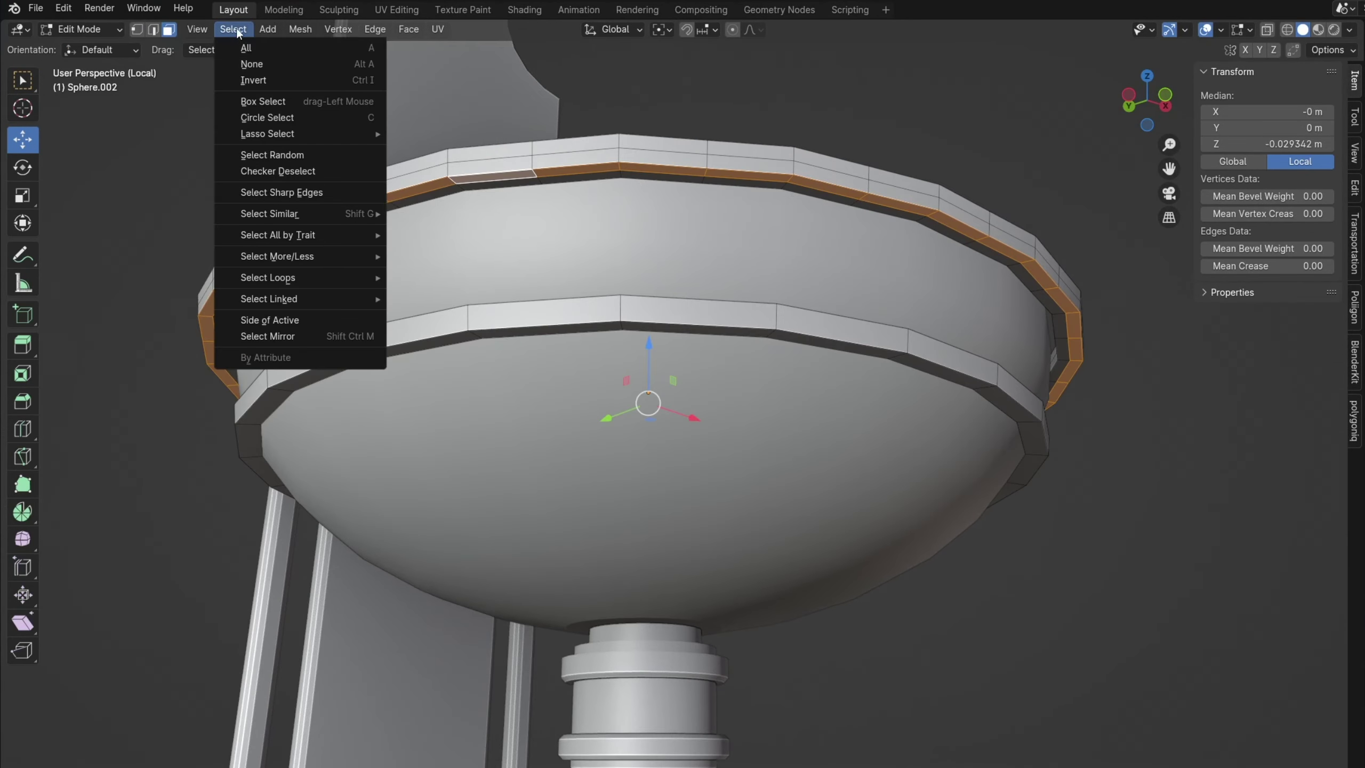
pyautogui.click(256, 170)
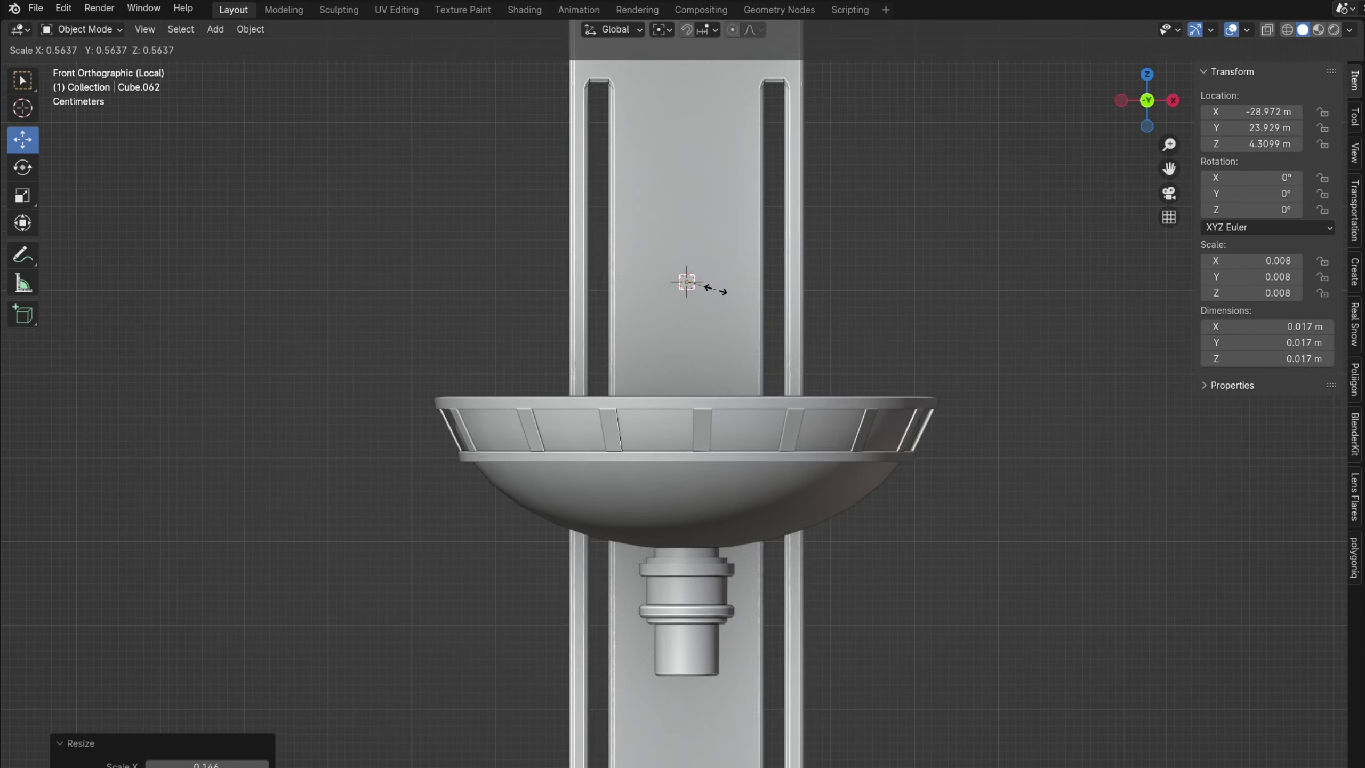
# In side view, select the outer end of the sign's horizontal bar and raise it along Z to start its wavy shape
pyautogui.press('KP_3')
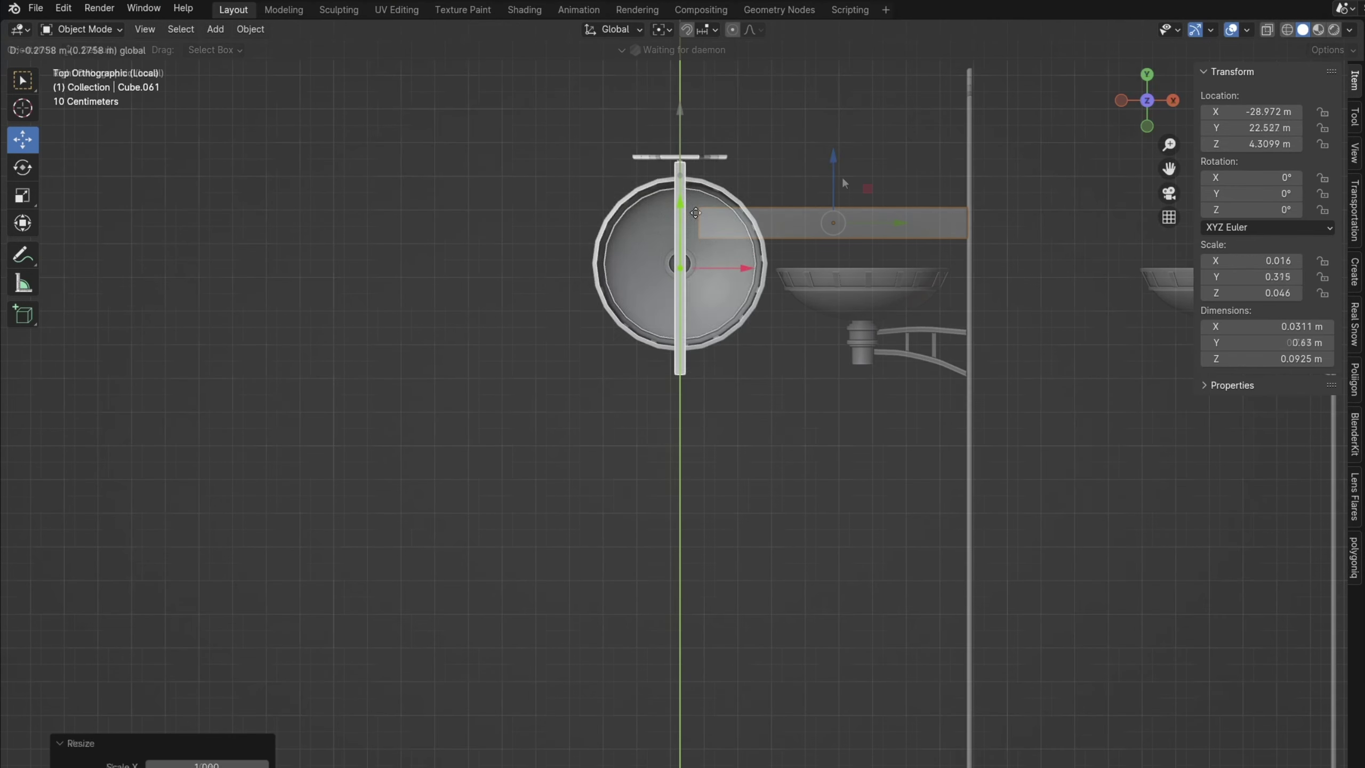
pyautogui.moveTo(547, 360); pyautogui.dragTo(658, 458)
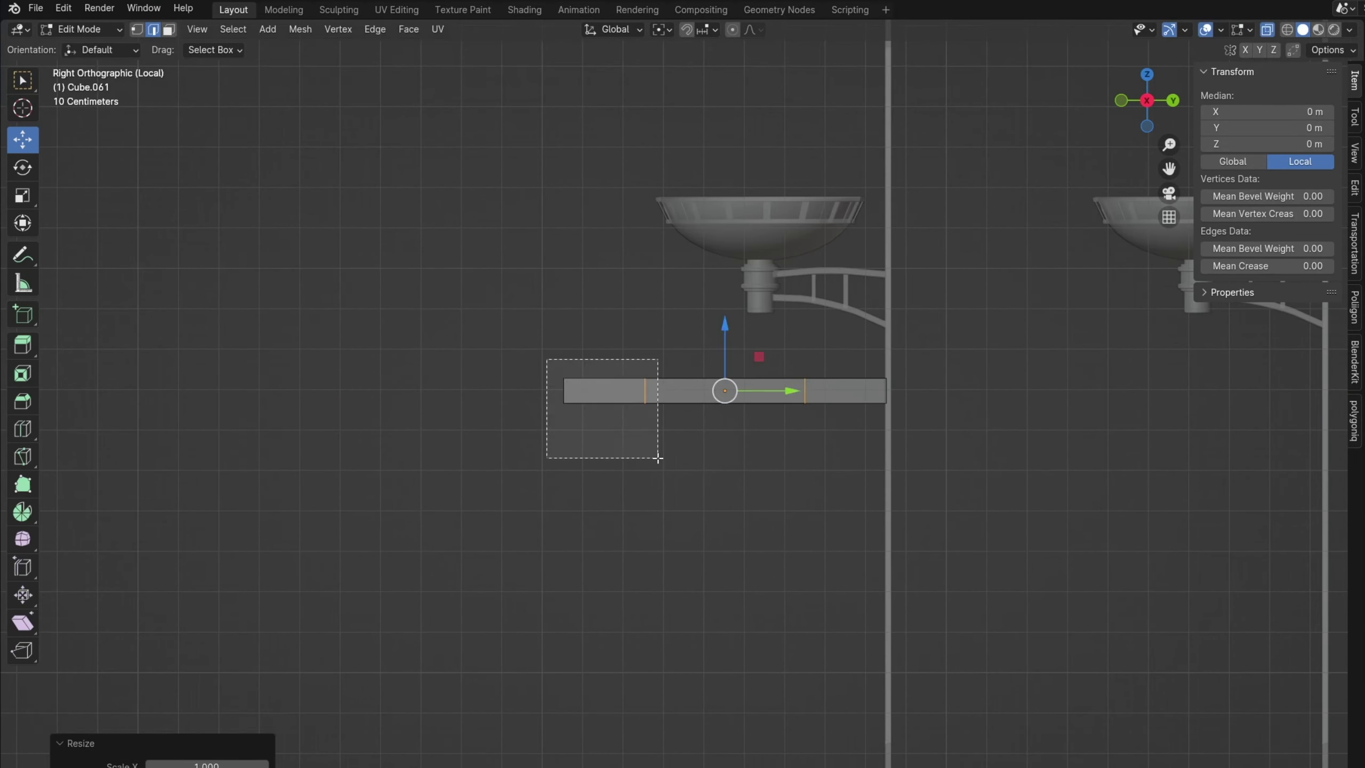
pyautogui.moveTo(608, 337); pyautogui.dragTo(610, 324)
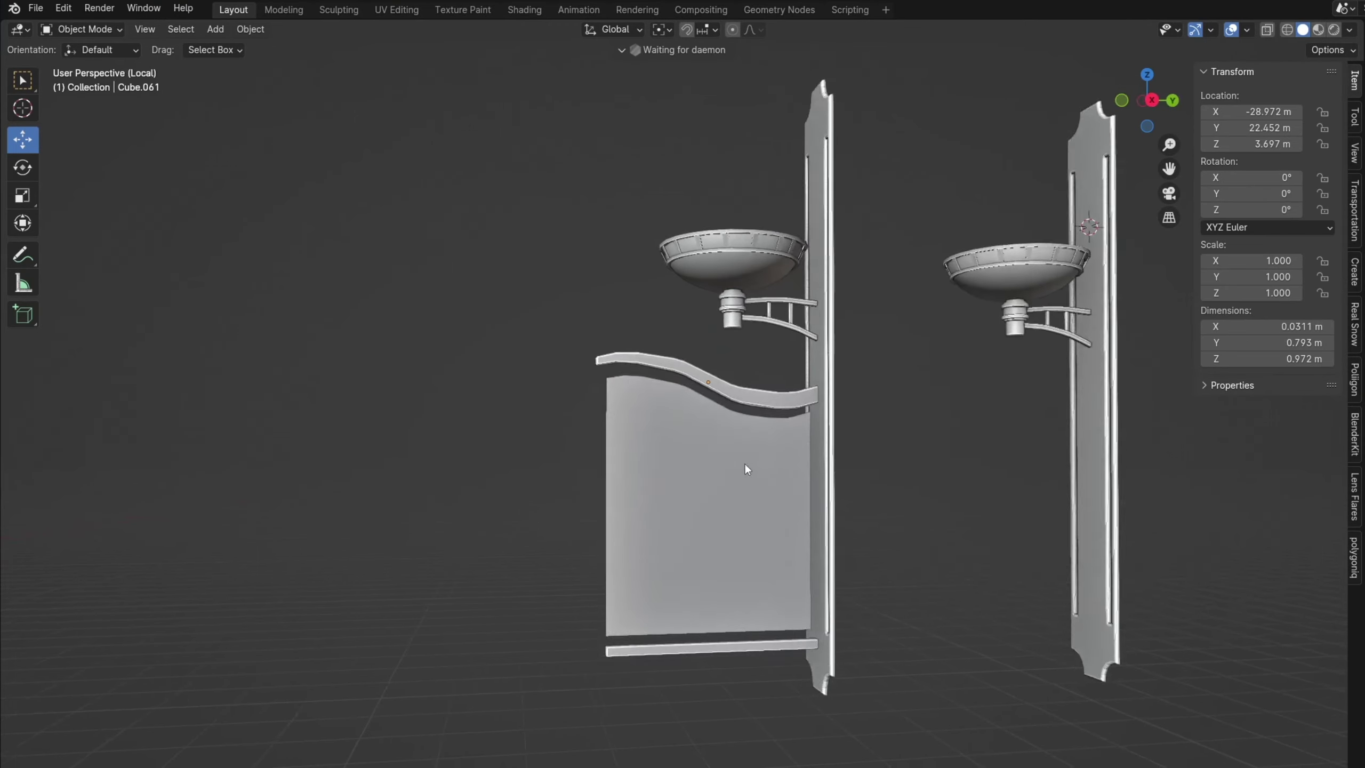
pyautogui.moveTo(745, 469); pyautogui.dragTo(1004, 451, button='middle')
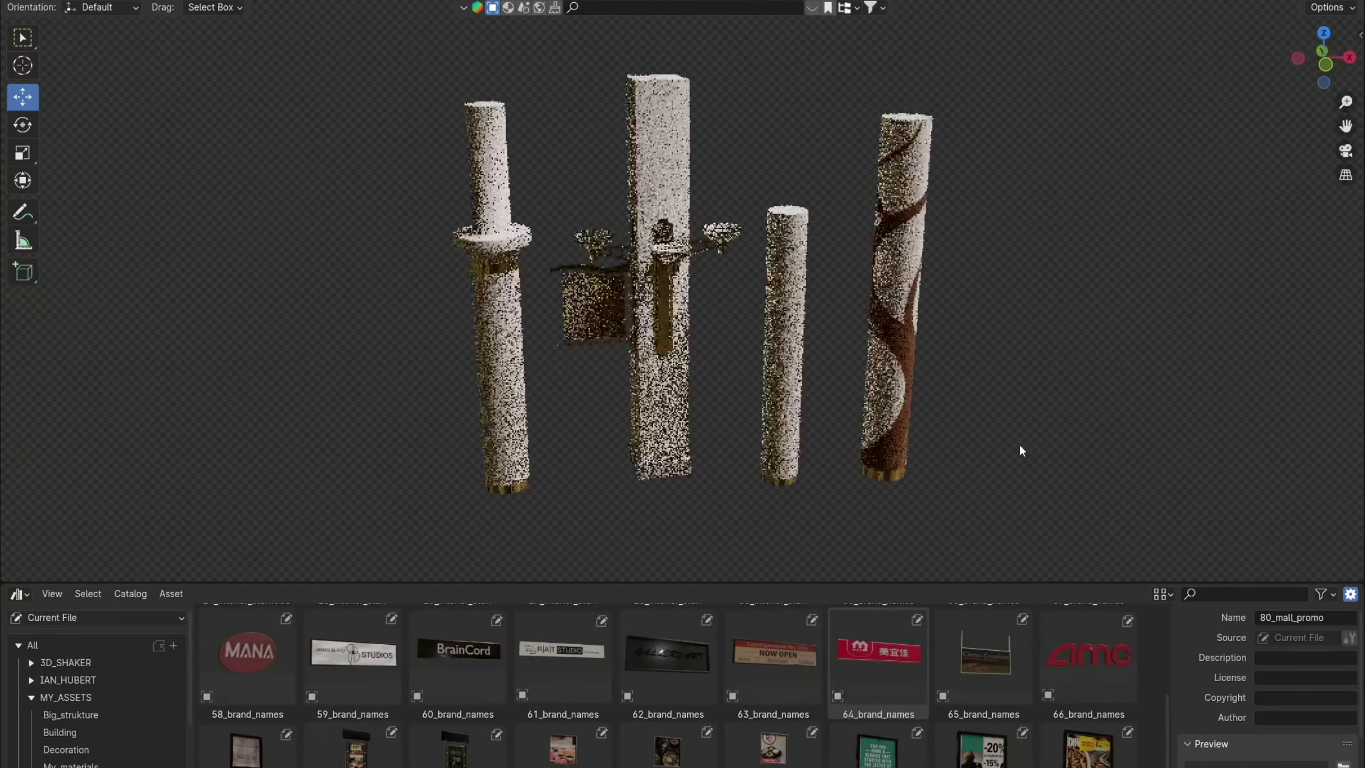
pyautogui.moveTo(1021, 447); pyautogui.dragTo(974, 404, button='middle')
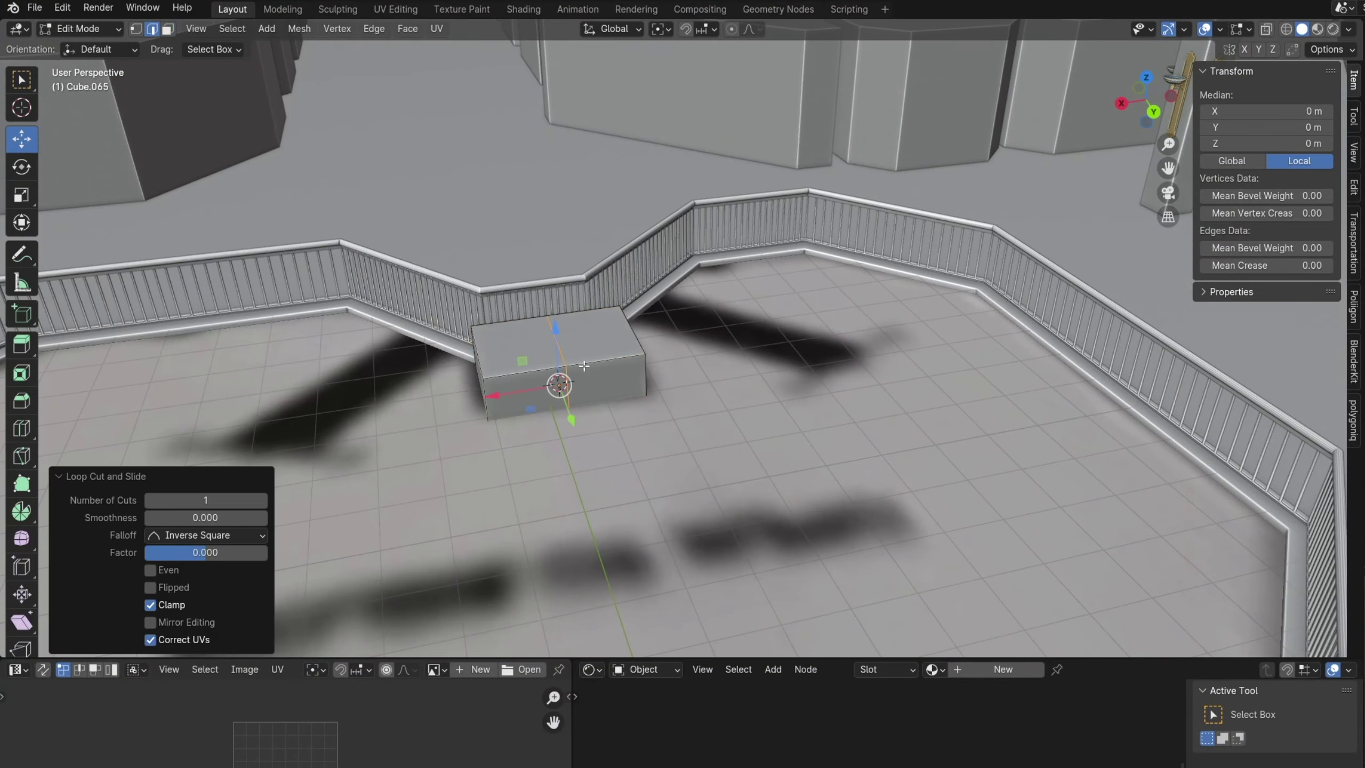
# Delete one half of the block beside the central railing's notch and add a Mirror modifier to it
pyautogui.click(167, 29)
pyautogui.click(542, 334)
pyautogui.press('x')
pyautogui.click(476, 192)
pyautogui.press('Tab')
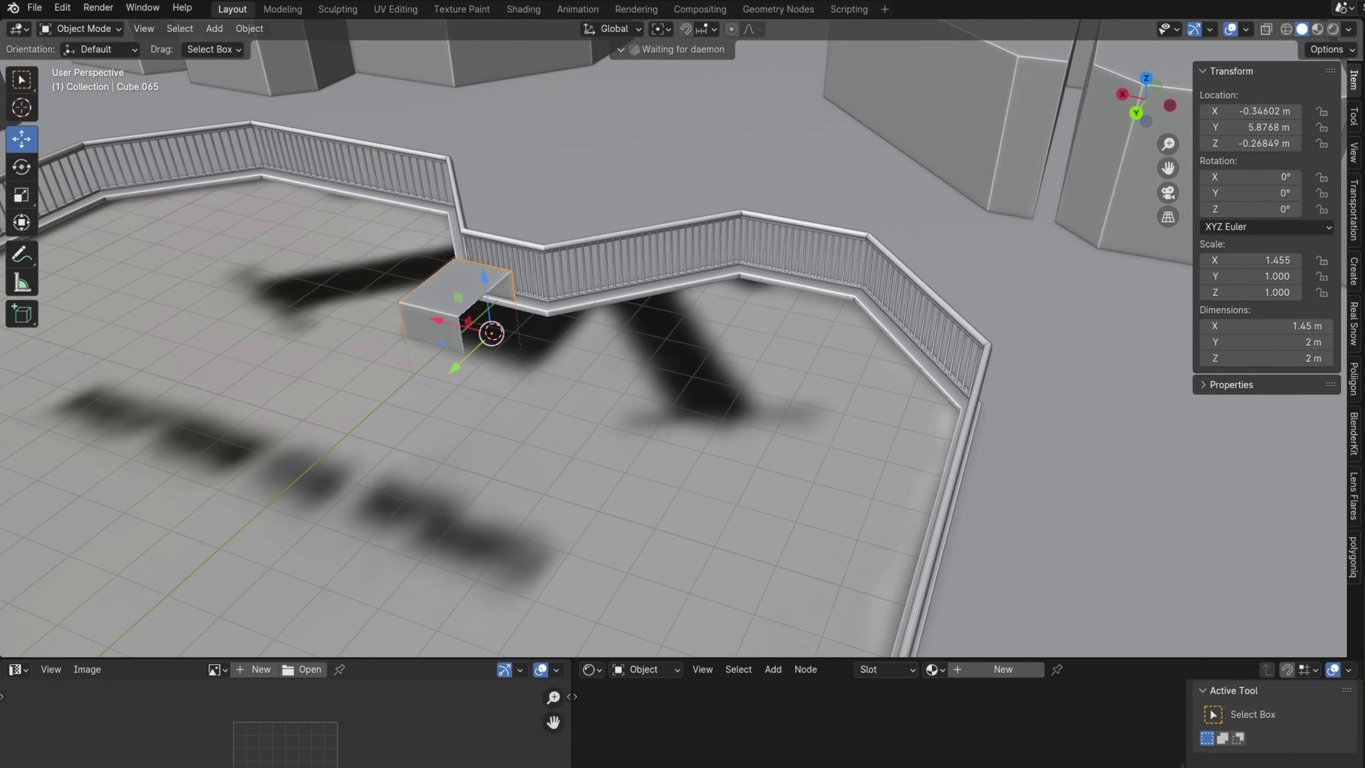
pyautogui.click(1056, 266)
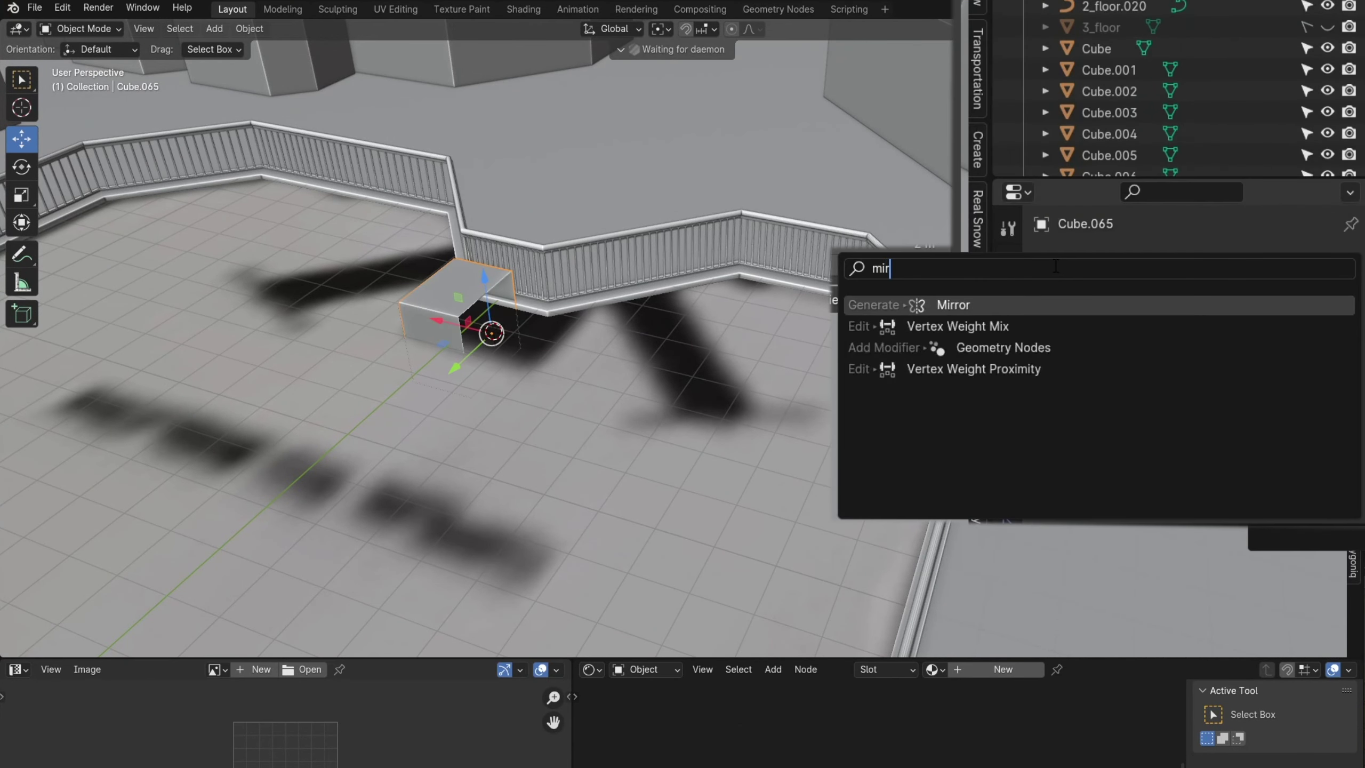
pyautogui.click(994, 305)
# Extrude from the mirrored block in Edit Mode to begin turning it into the central tower
pyautogui.press('Tab')
pyautogui.moveTo(377, 350); pyautogui.dragTo(573, 402, button='middle')
pyautogui.press('e')
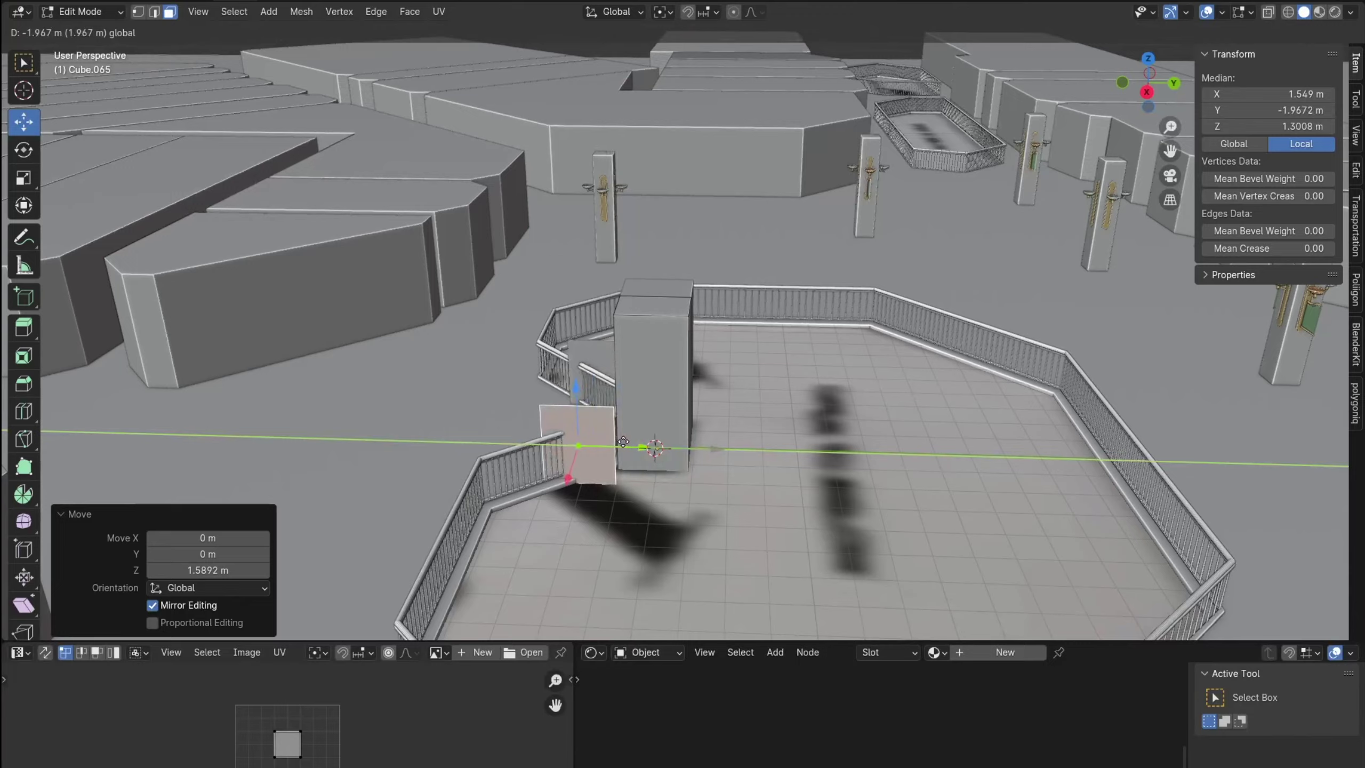
# Rotate the escalator's starting face 38.6° about Z to match the slanted railing and extrude it using the Normal orientation
pyautogui.press('KP_7')
pyautogui.press('r')
pyautogui.click(784, 390)
pyautogui.click(617, 11)
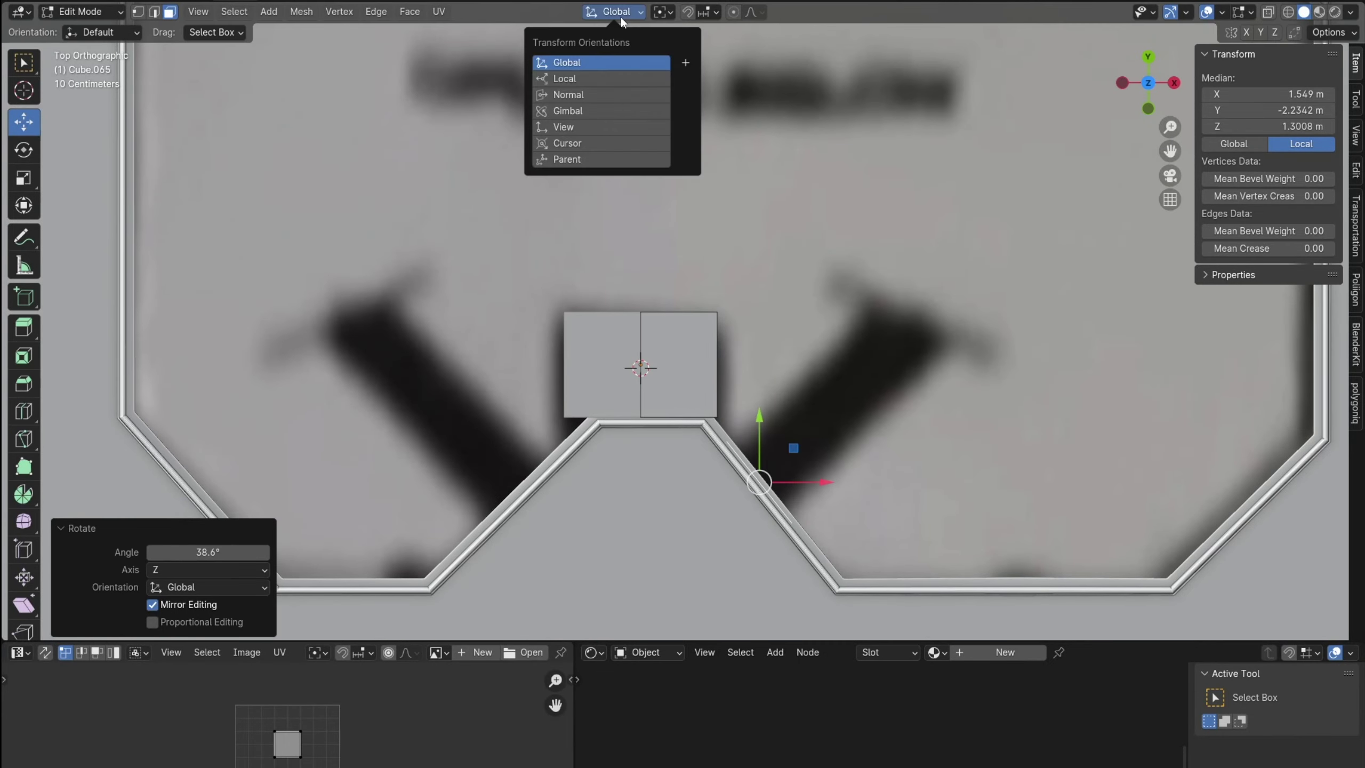
pyautogui.click(570, 95)
pyautogui.press('e')
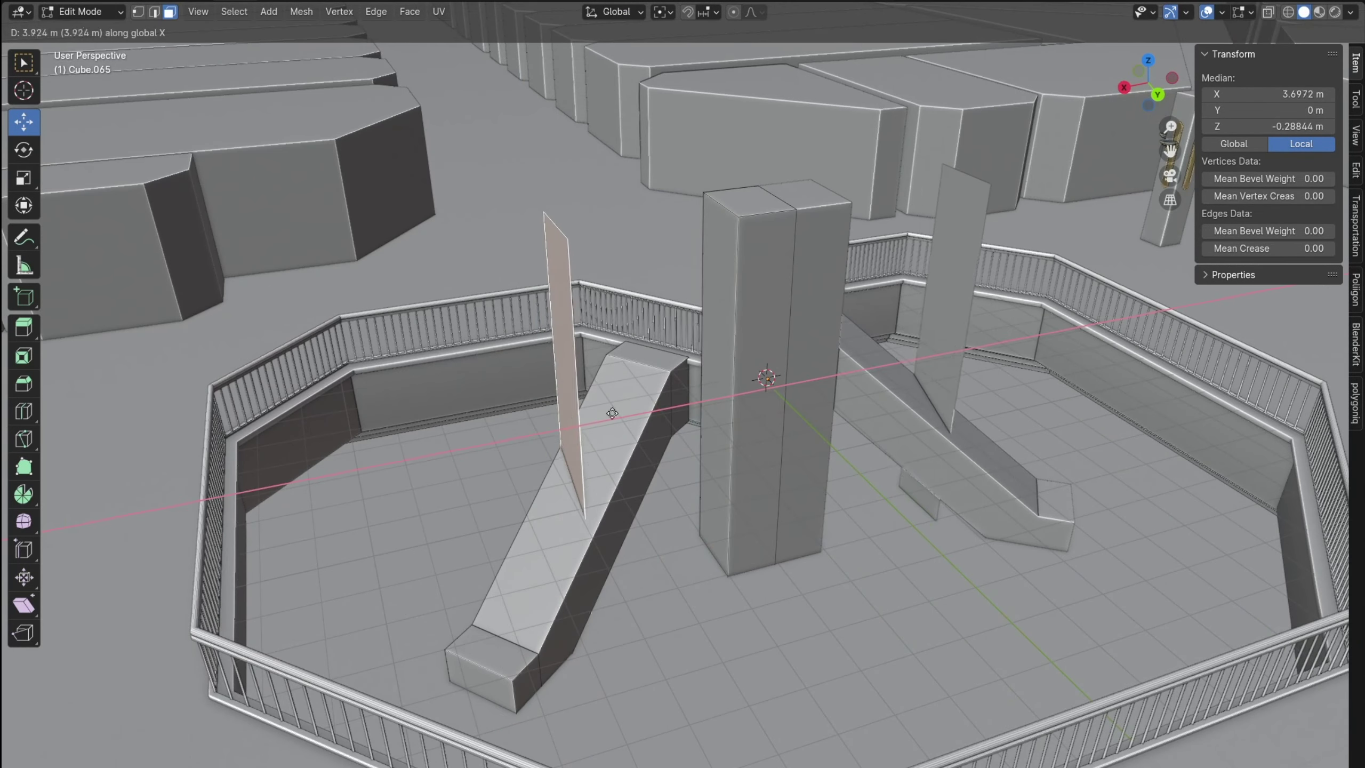
# Place the duplicated tower side face about 4.37 m along X and shift it back along Y behind the escalator
pyautogui.press('Return')
pyautogui.press('g')
pyautogui.press('y')
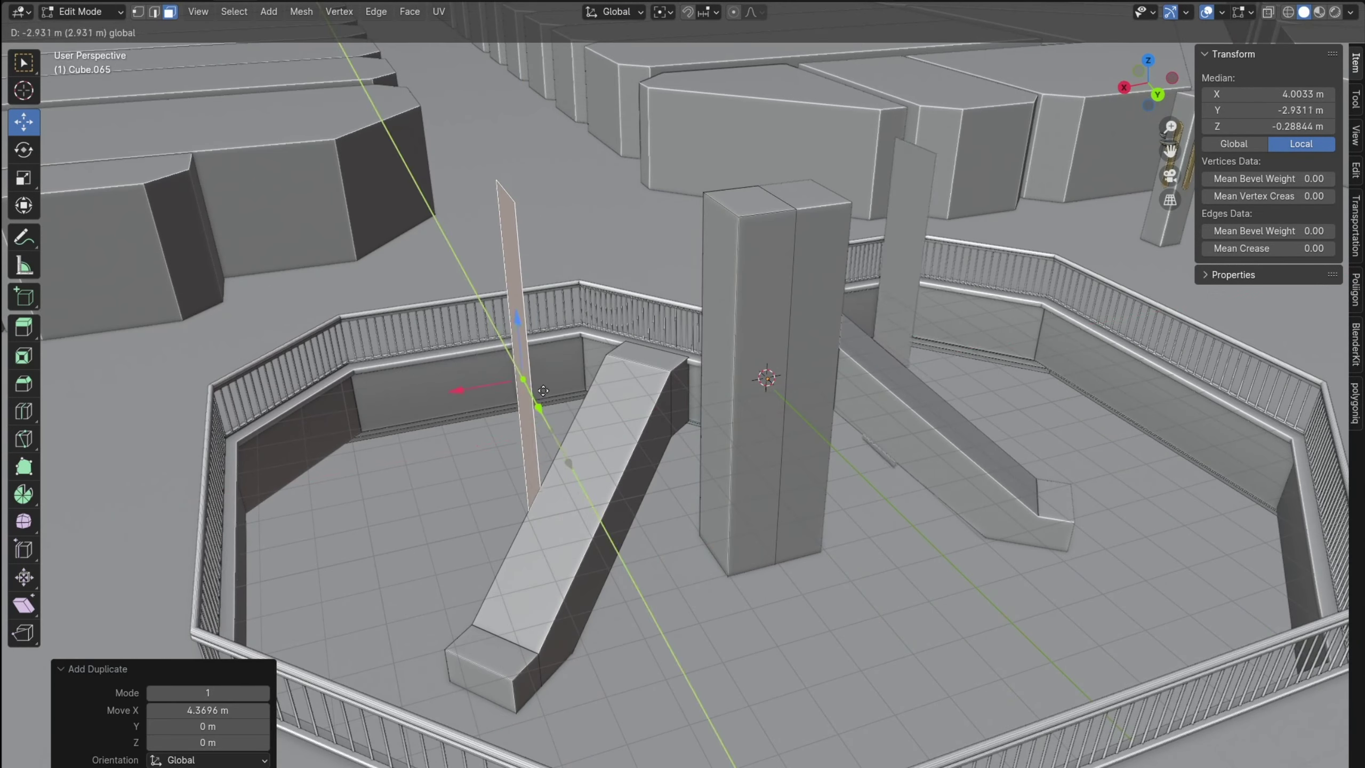
pyautogui.click(468, 359)
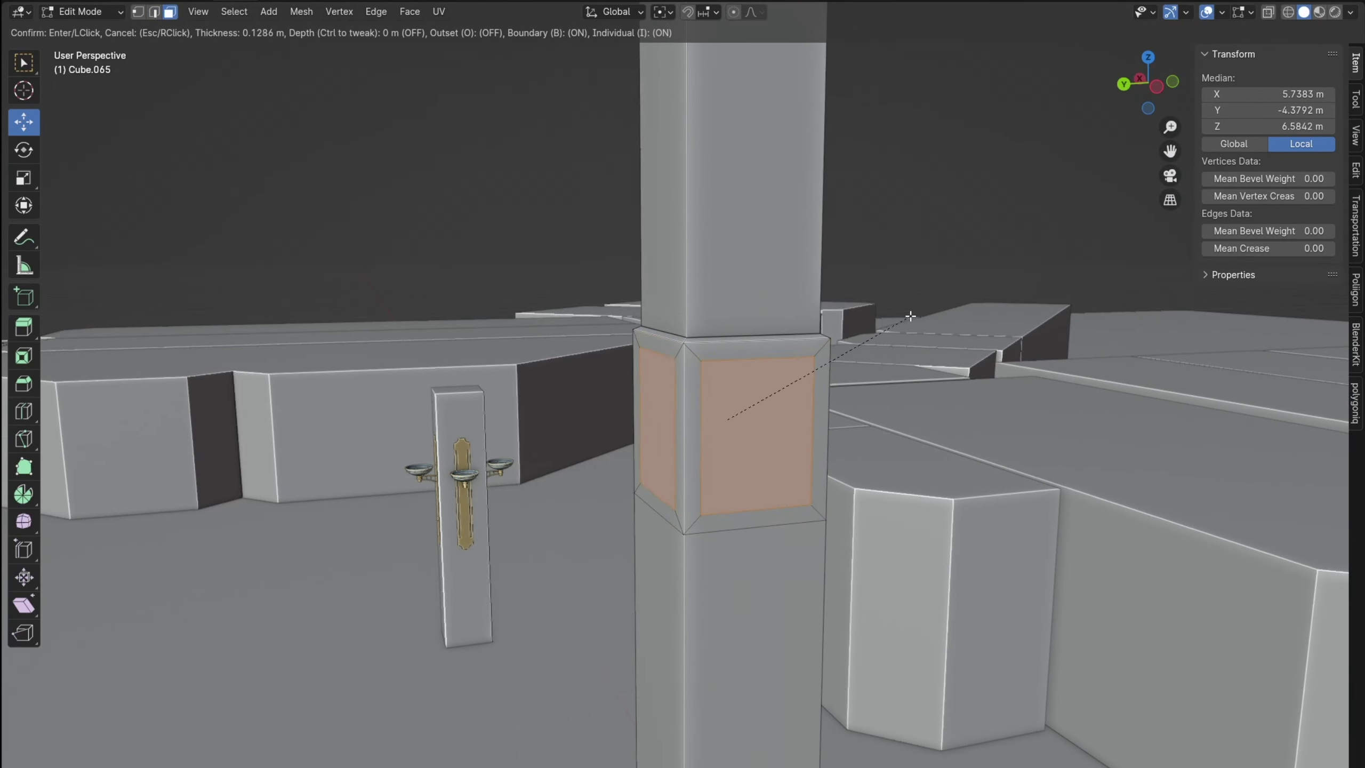
# Inset the faces of the support column's middle band individually and extrude them 5.32 m along their normals as beams
pyautogui.click(910, 316)
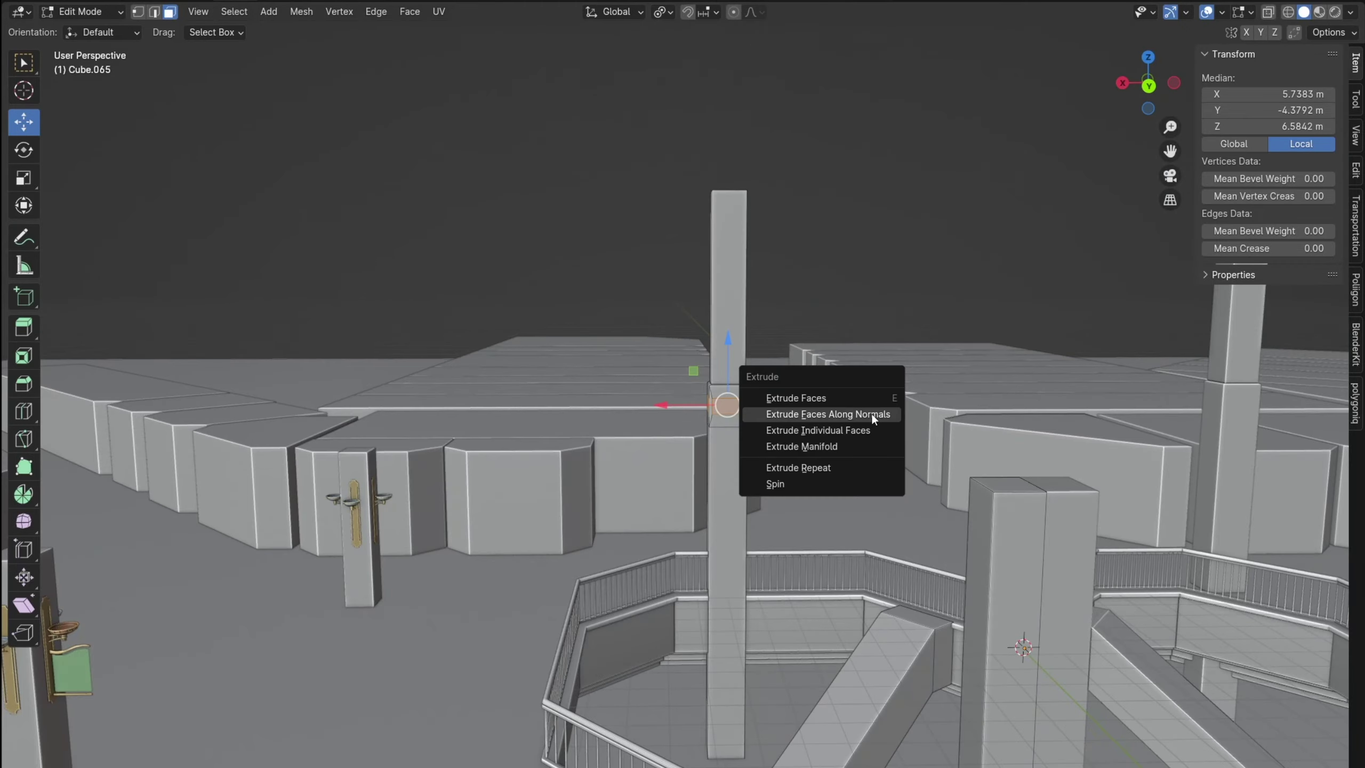
pyautogui.click(871, 414)
pyautogui.press('Return')
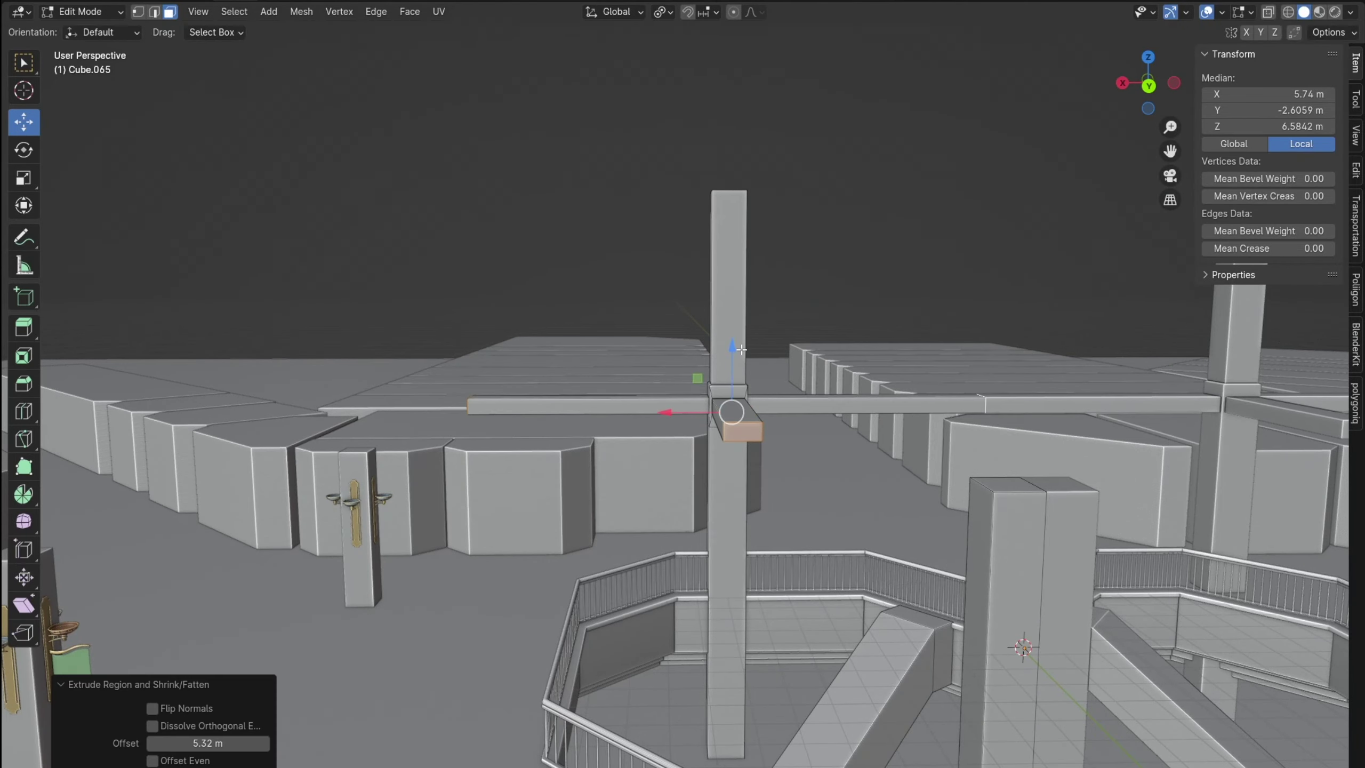
# Raise the outer ends of the column's beams along Z so the beams slope upward
pyautogui.press('g')
pyautogui.press('z')
pyautogui.click(828, 382)
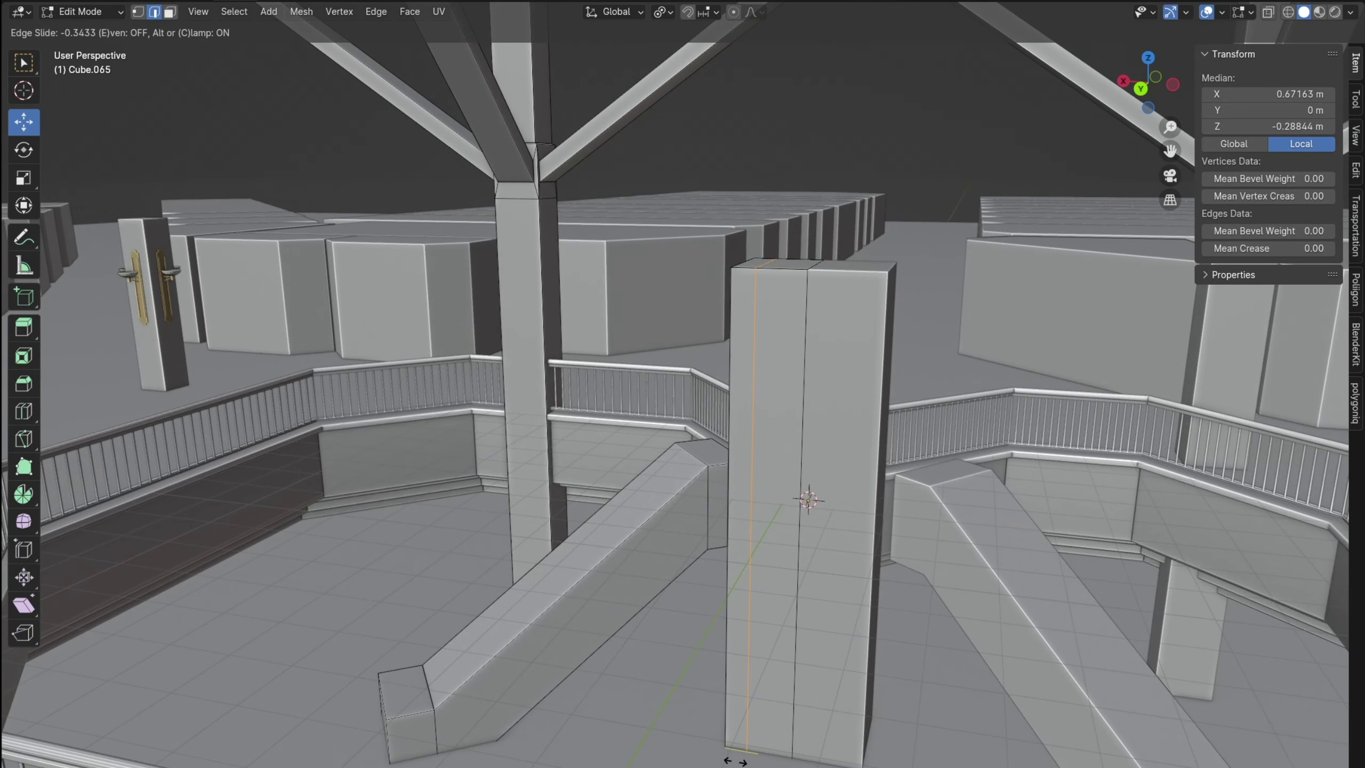
# Add a vertical loop cut near the tower's outer edge and a further loop cut to outline the front recess
pyautogui.click(735, 760)
pyautogui.hotkey('ctrl', 'r')
pyautogui.click(778, 354)
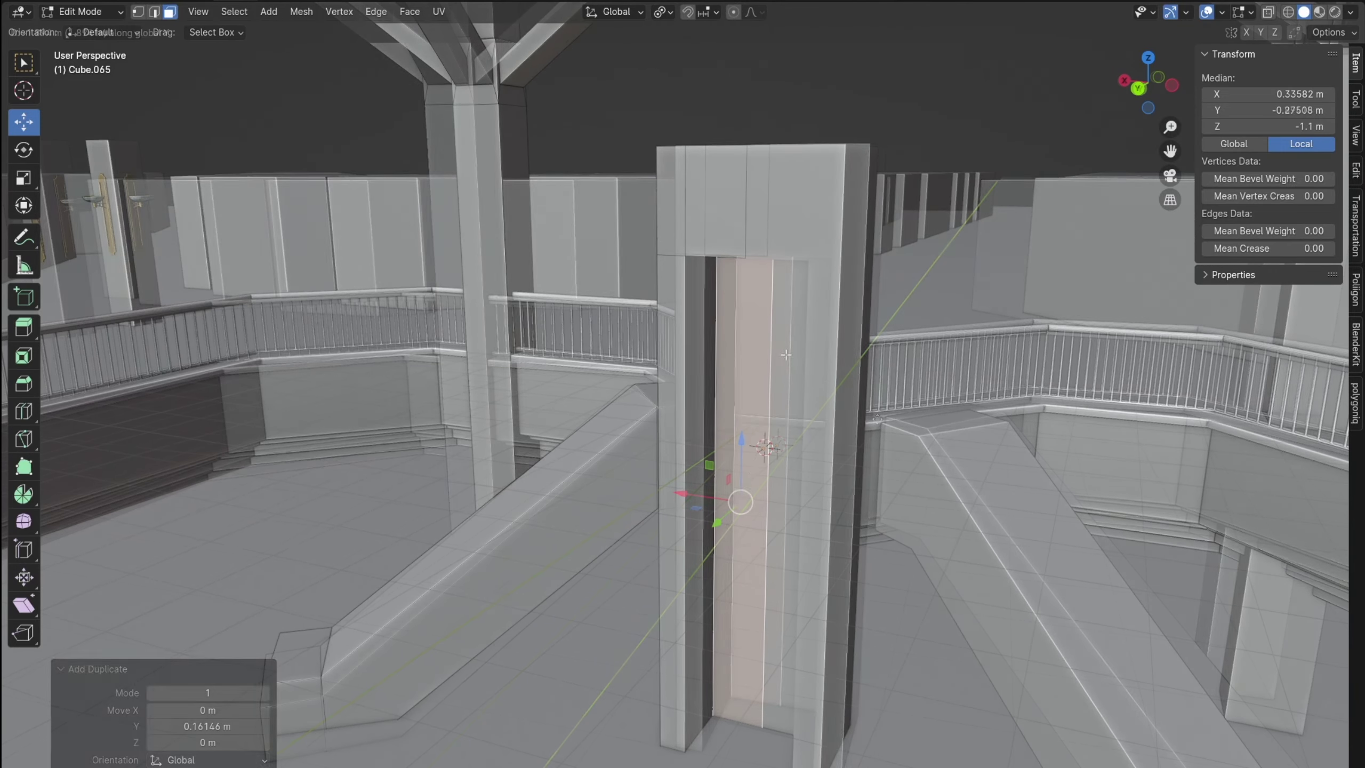
# Scale the duplicated recess face along Z and move it along Y for a raised box, and add loop cuts for its frame
pyautogui.press('s')
pyautogui.press('z')
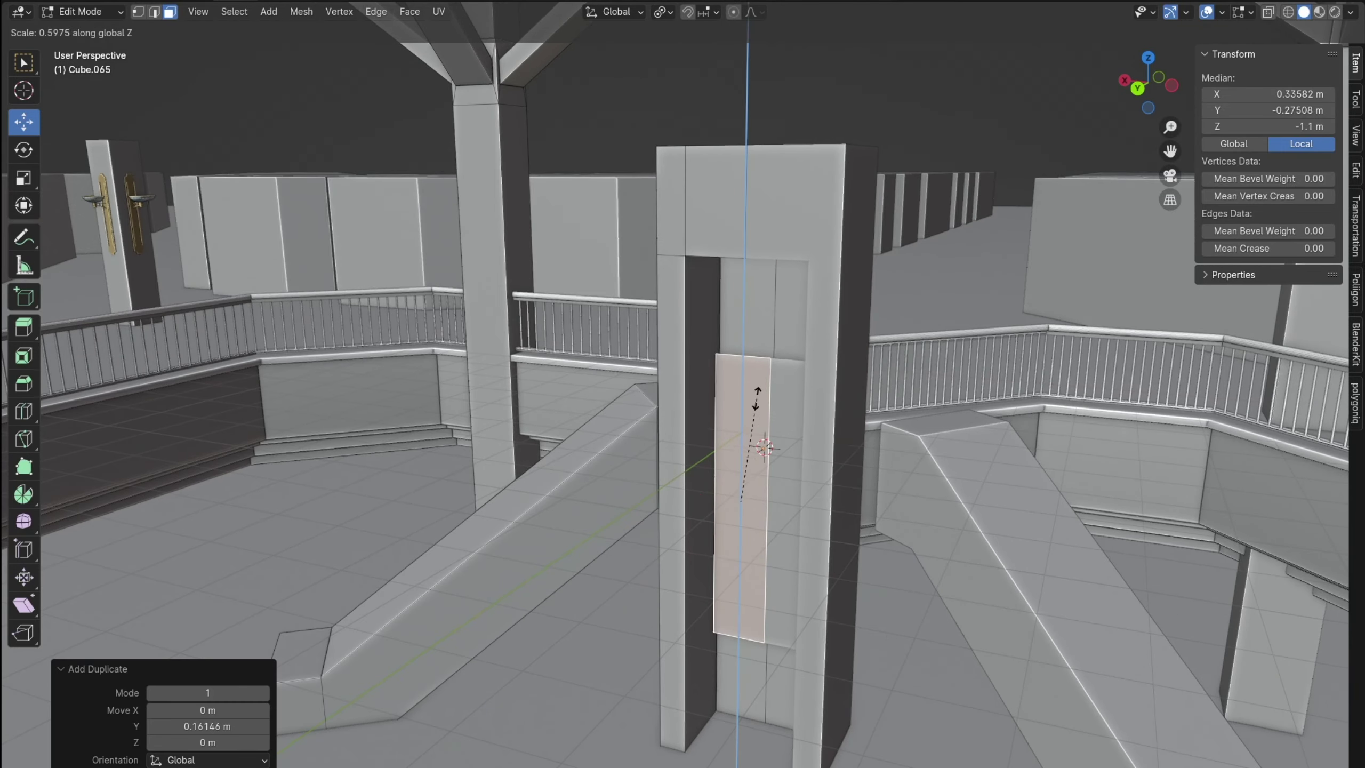
pyautogui.moveTo(747, 442); pyautogui.dragTo(741, 376, button='middle')
pyautogui.press('g')
pyautogui.press('y')
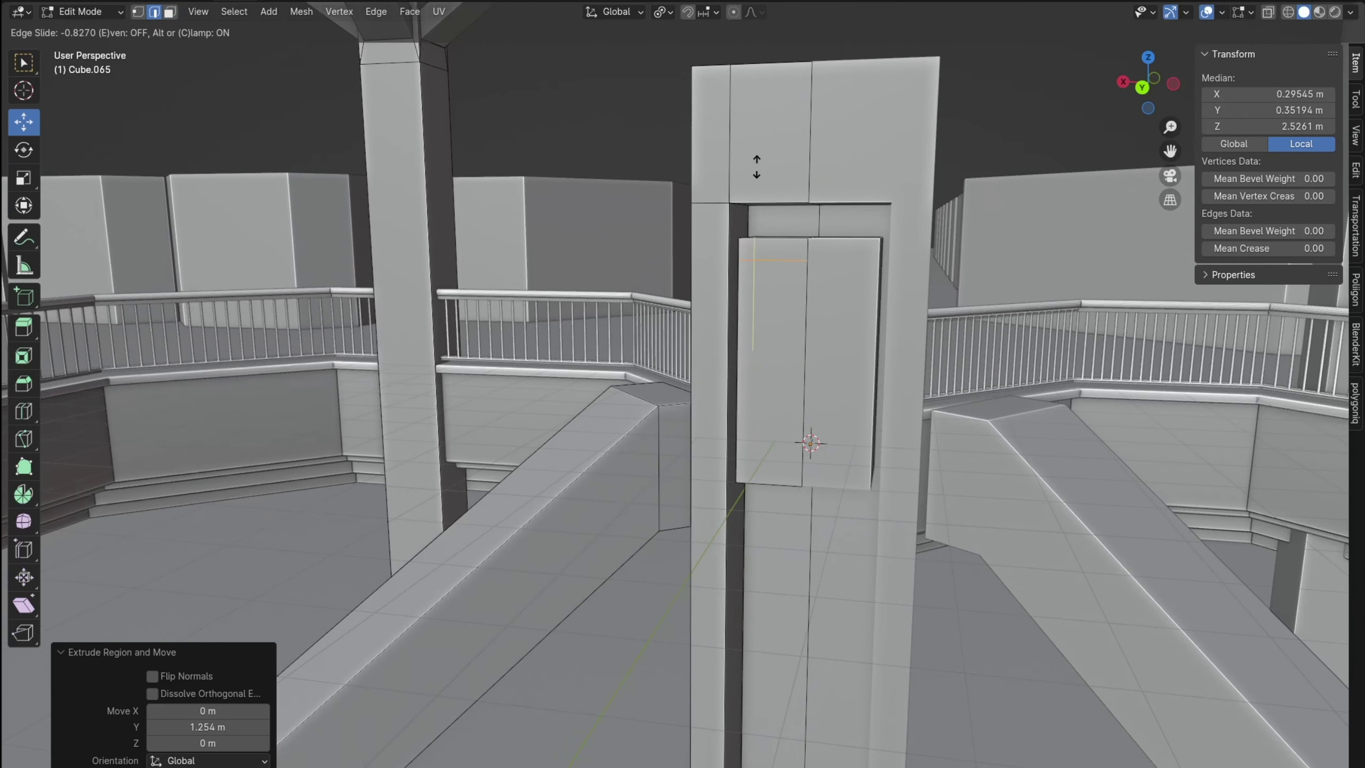
pyautogui.click(742, 428)
pyautogui.hotkey('ctrl', 'r')
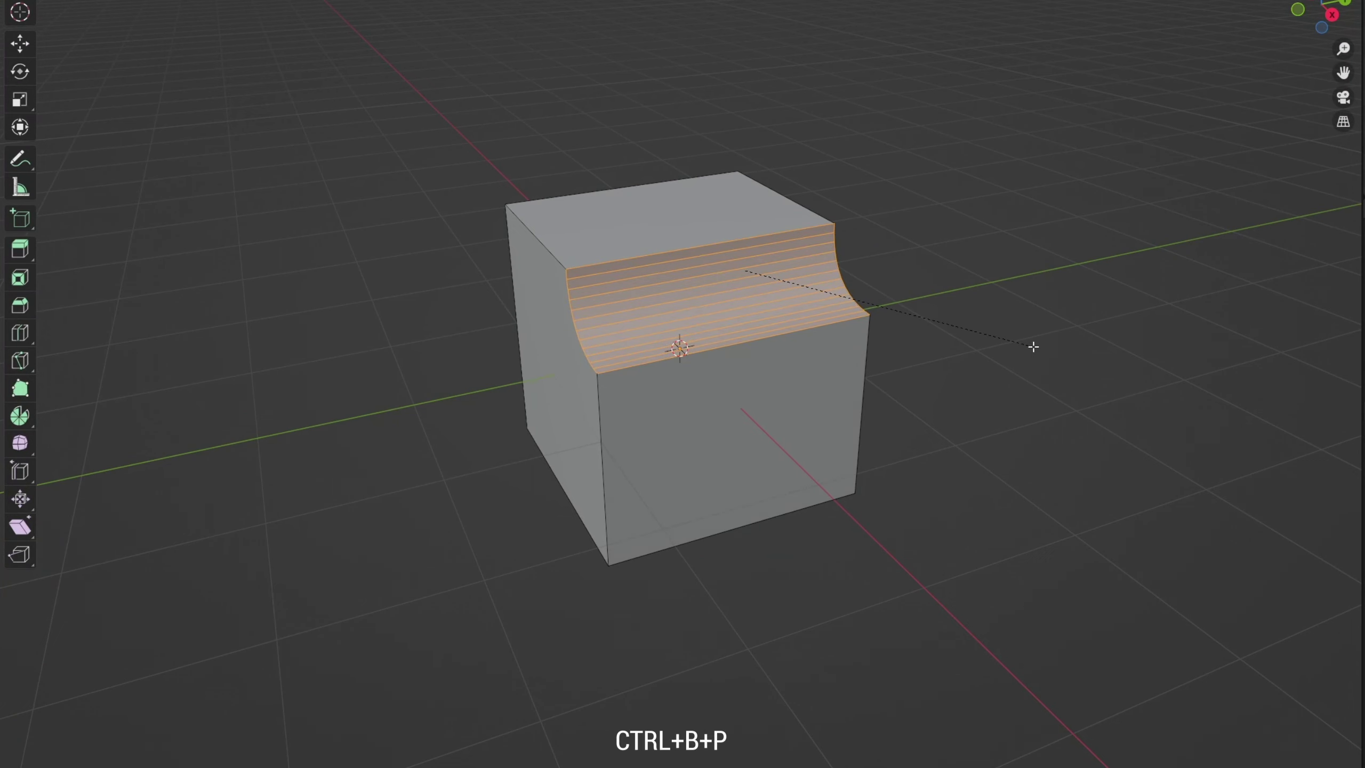
# Bevel the demo cube's upper edge 1.1 m wide with 37 segments and shape a custom profile curve for it
pyautogui.press('0')
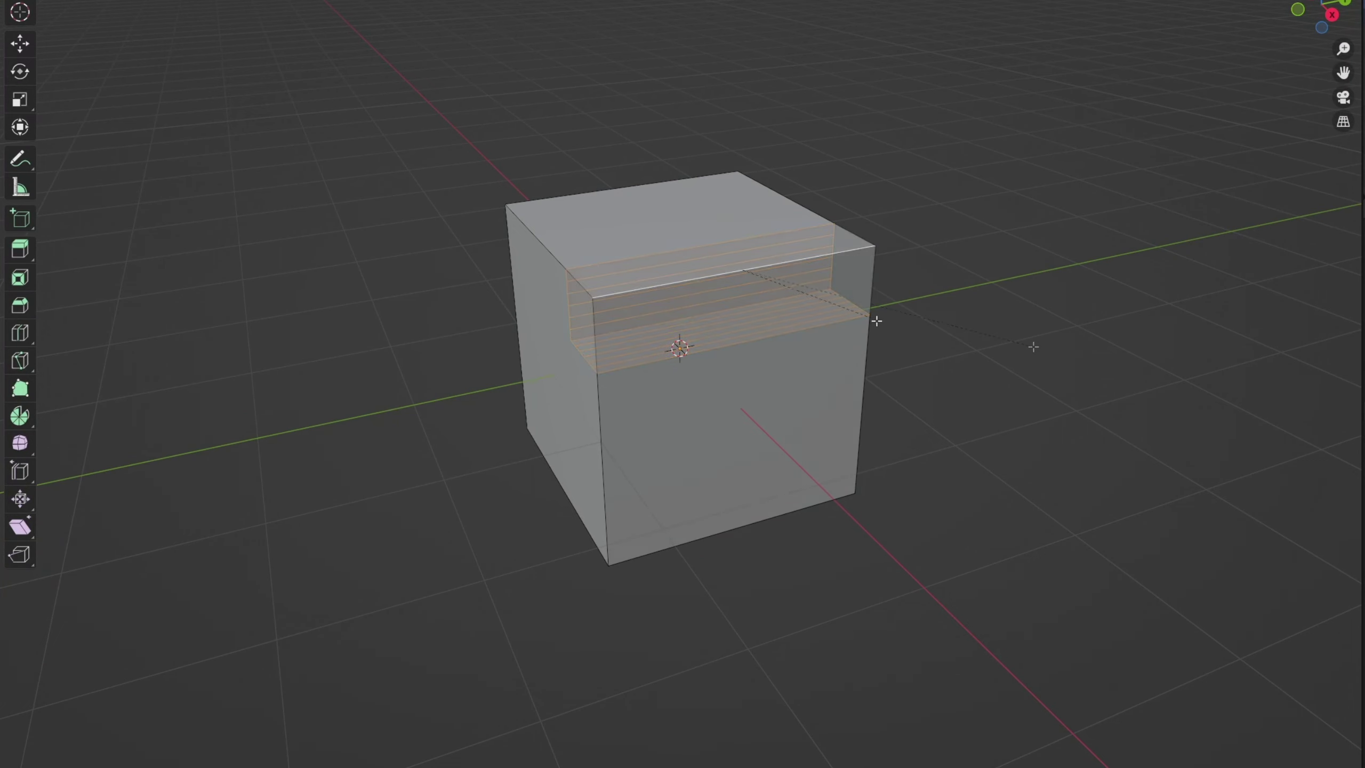
pyautogui.click(1063, 282)
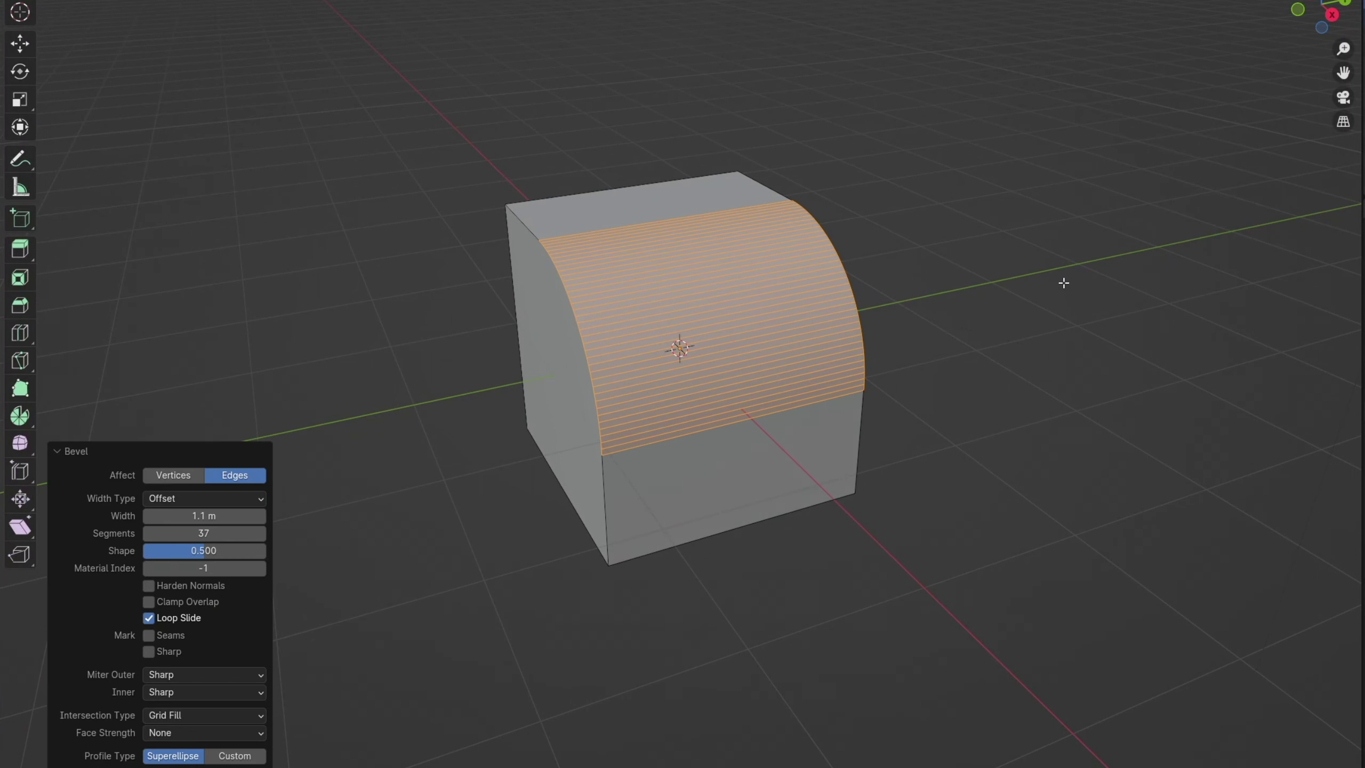
pyautogui.click(221, 756)
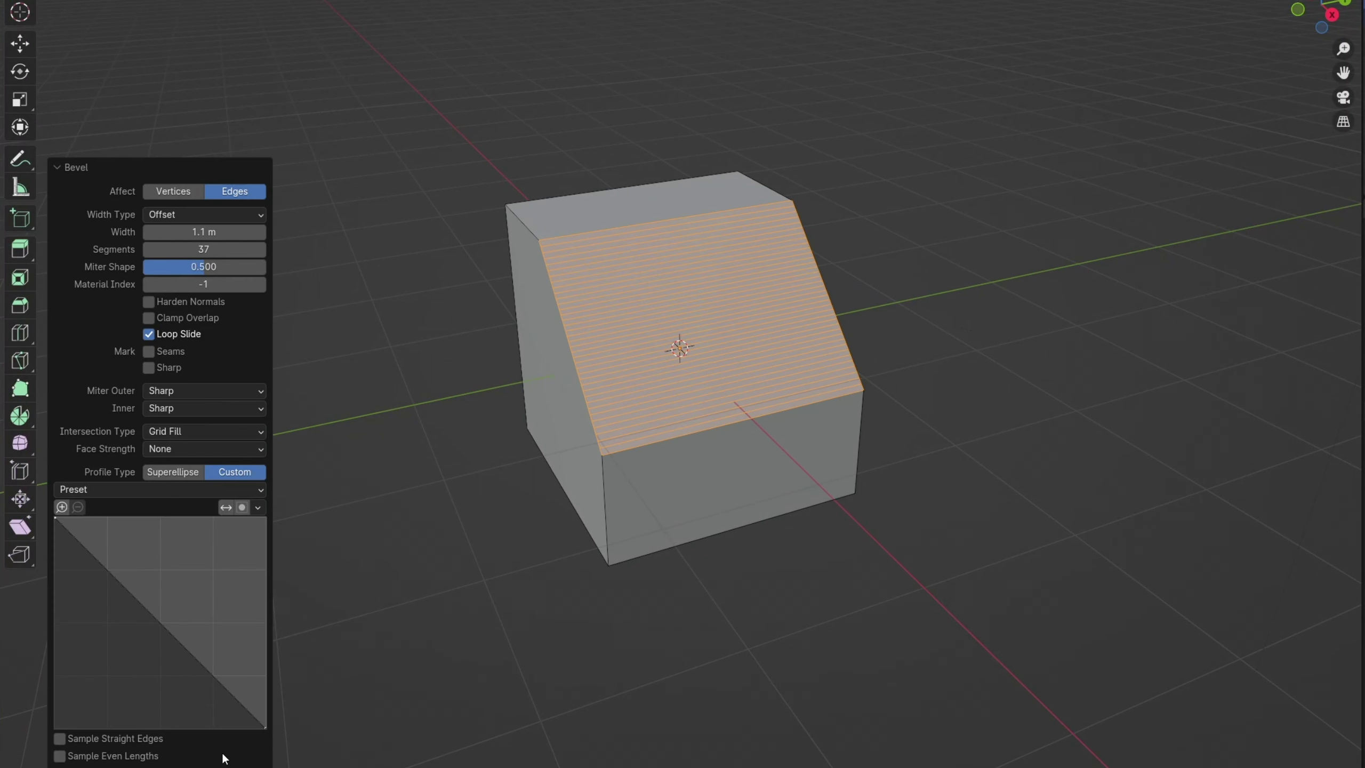
pyautogui.moveTo(99, 566); pyautogui.dragTo(91, 555)
pyautogui.moveTo(141, 607); pyautogui.dragTo(164, 575)
pyautogui.moveTo(207, 619); pyautogui.dragTo(238, 606)
pyautogui.click(125, 565)
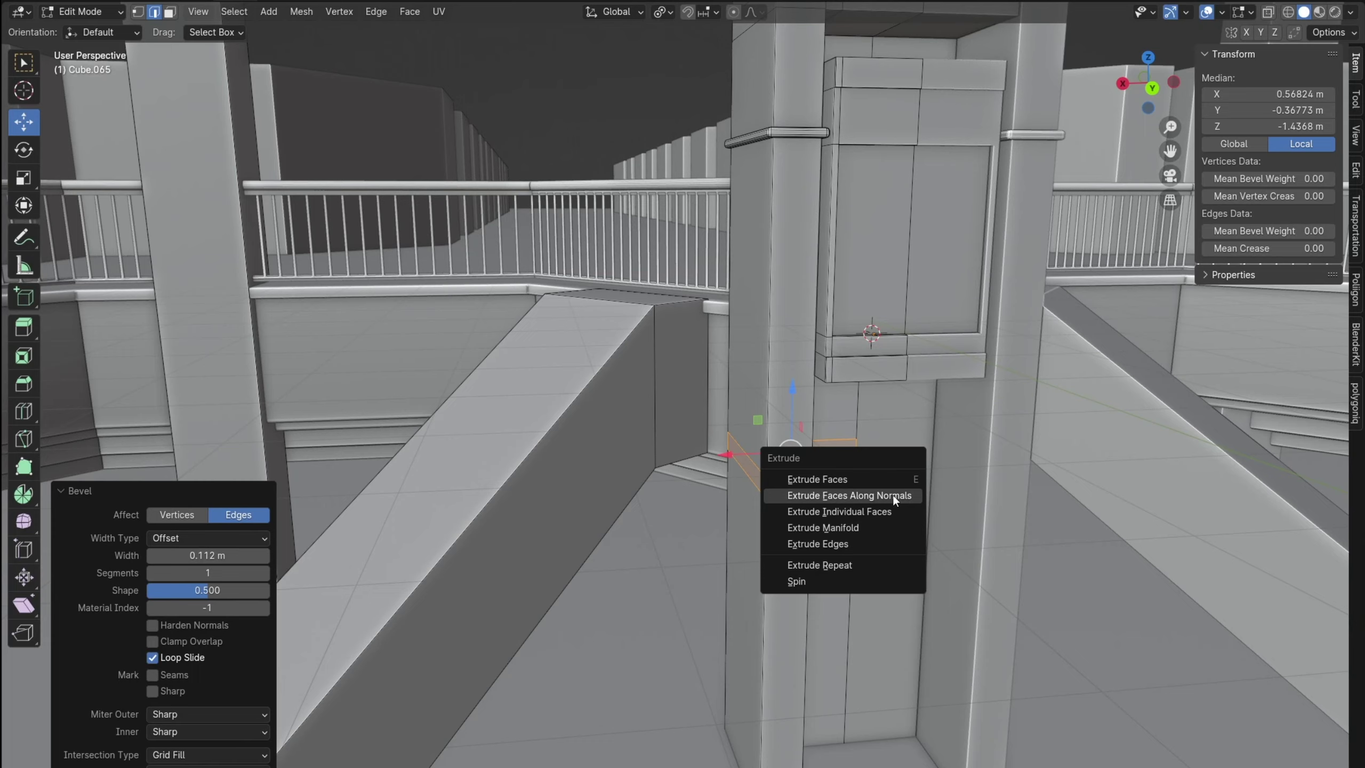
# Extrude the tower's band along its normals and bevel its lower edges 0.172 m with 9 segments and a custom stepped profile
pyautogui.click(892, 495)
pyautogui.hotkey('ctrl', 'b')
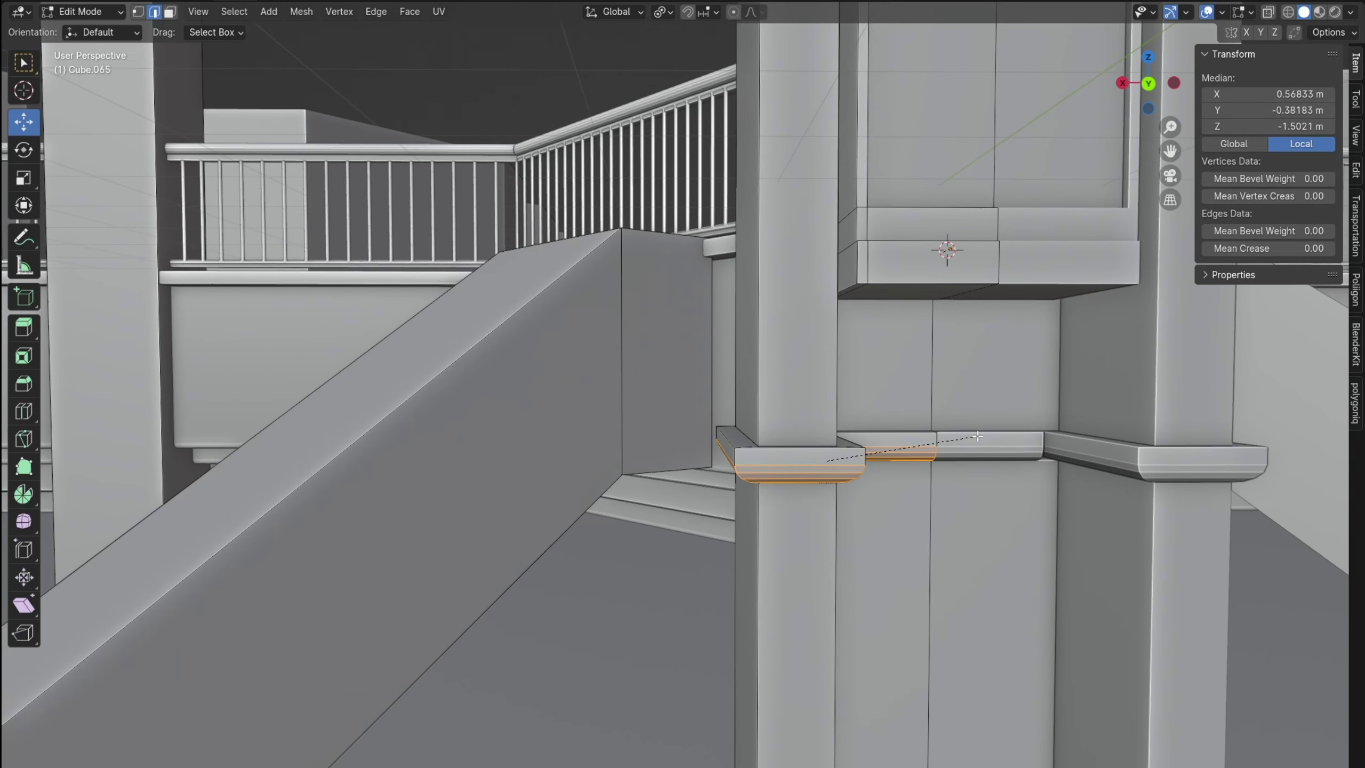
pyautogui.click(982, 427)
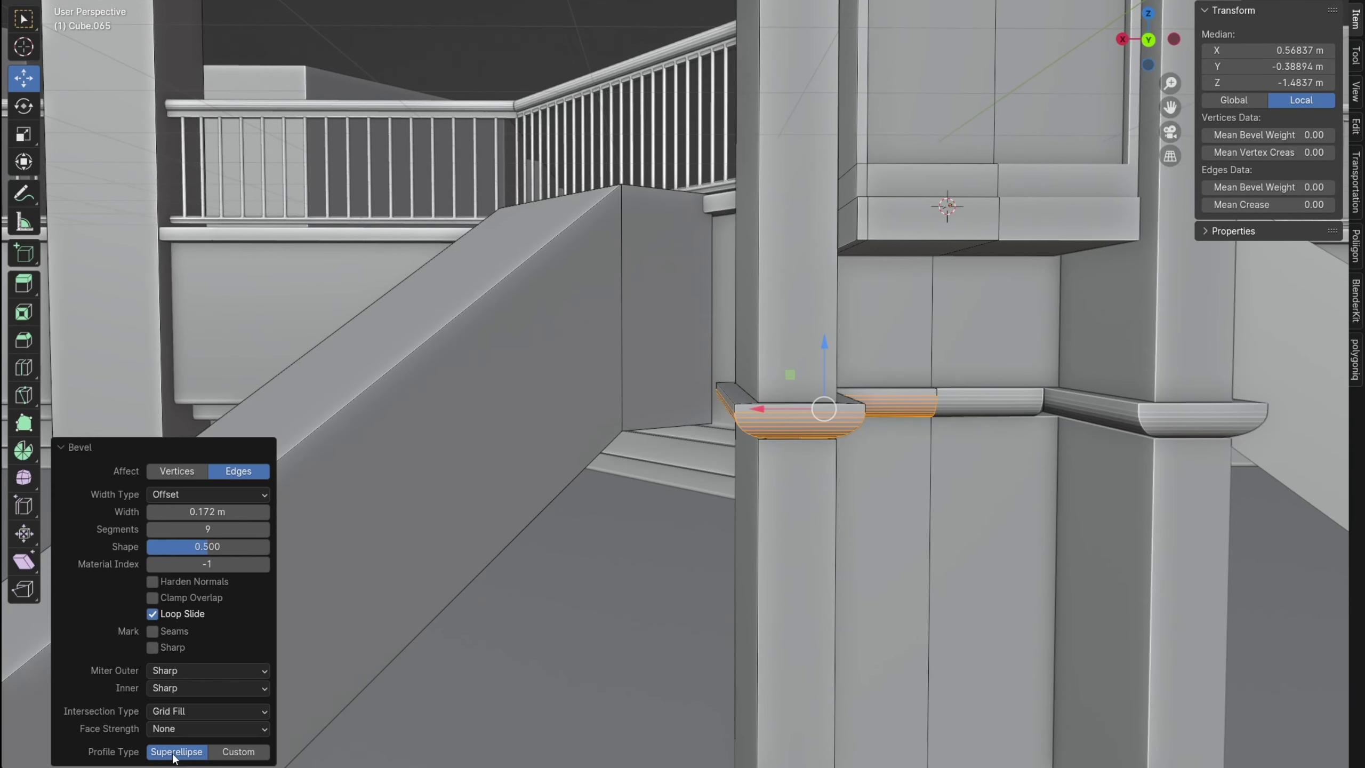
pyautogui.click(236, 752)
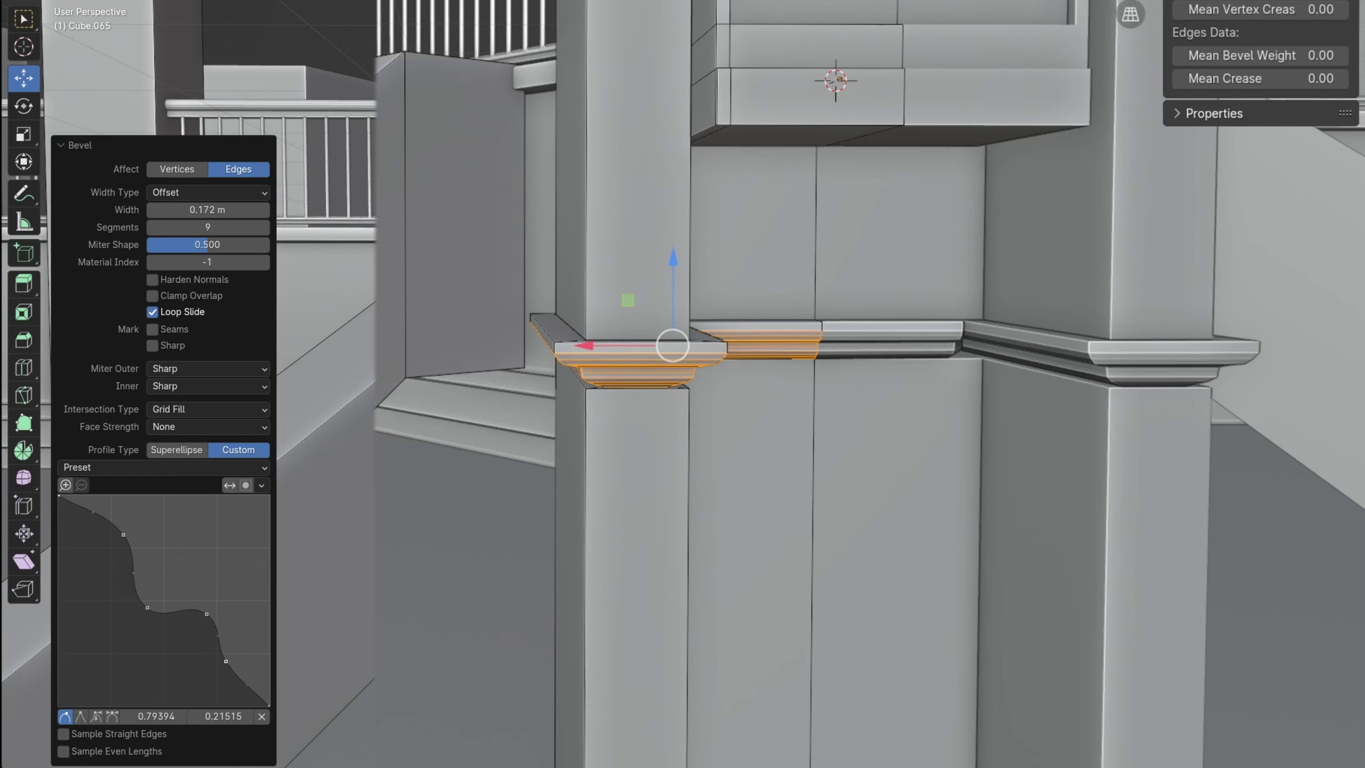
pyautogui.moveTo(228, 659); pyautogui.dragTo(235, 650)
# Extrude the three narrow bands on the tower's lower part outward along their normals
pyautogui.scroll(-3, 639, 422)
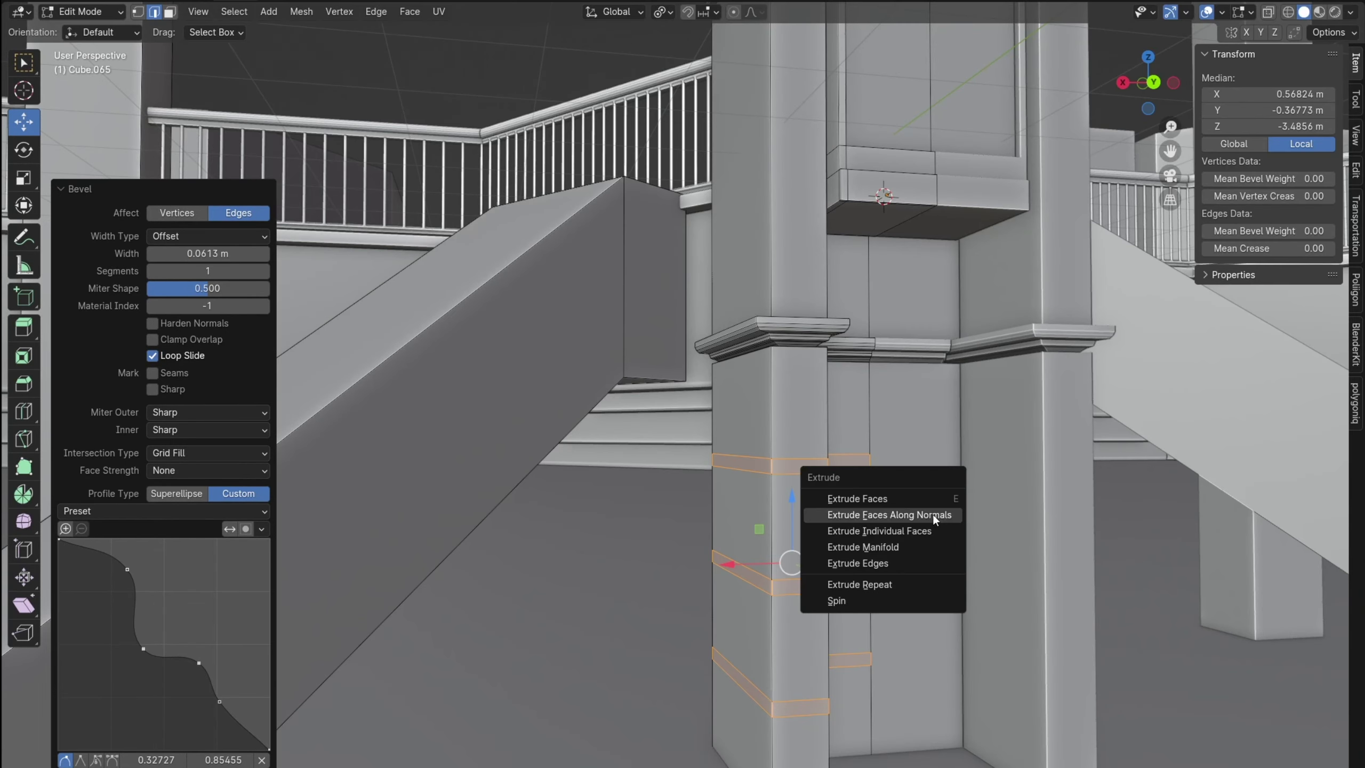
pyautogui.click(939, 511)
pyautogui.click(951, 495)
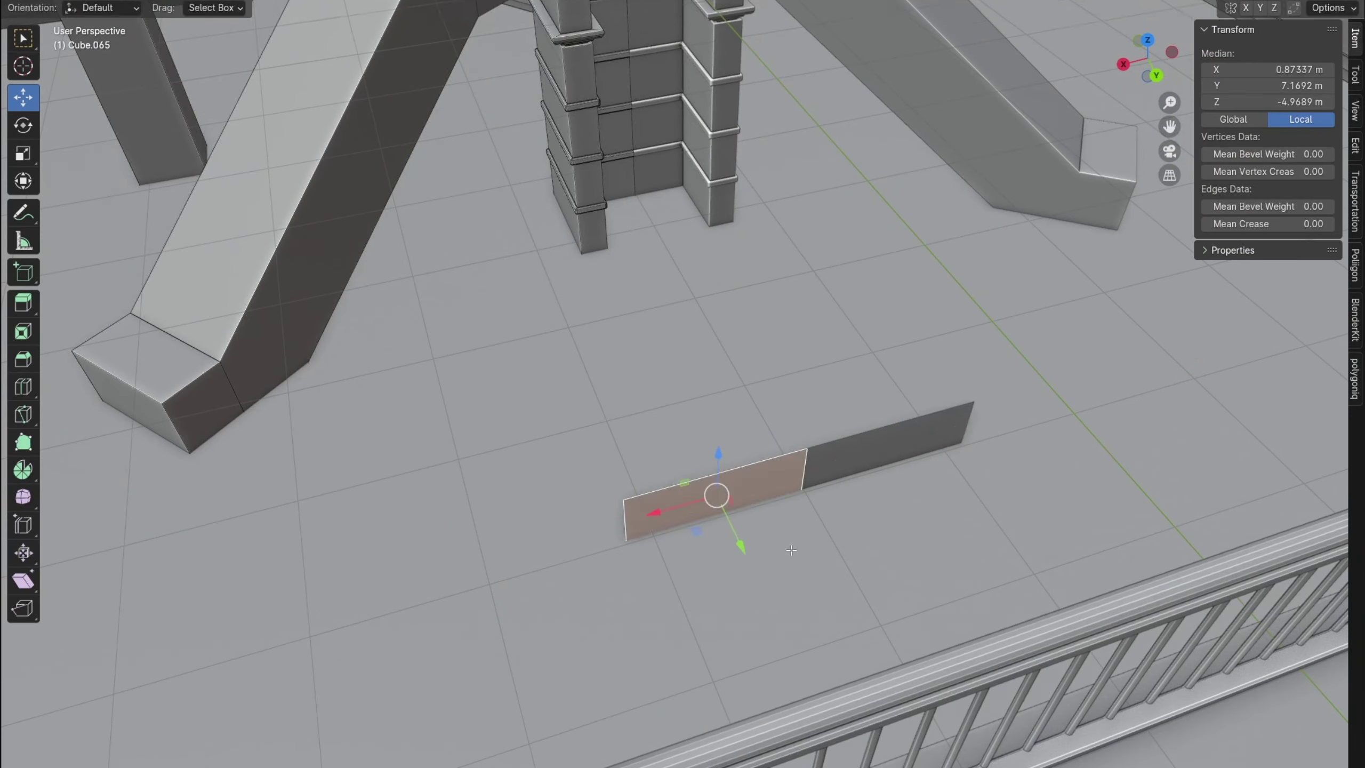
# Shape the low wall's plan by moving its end section along Y and X and rotating the outer segment about Z toward the escalator
pyautogui.press('g')
pyautogui.press('y')
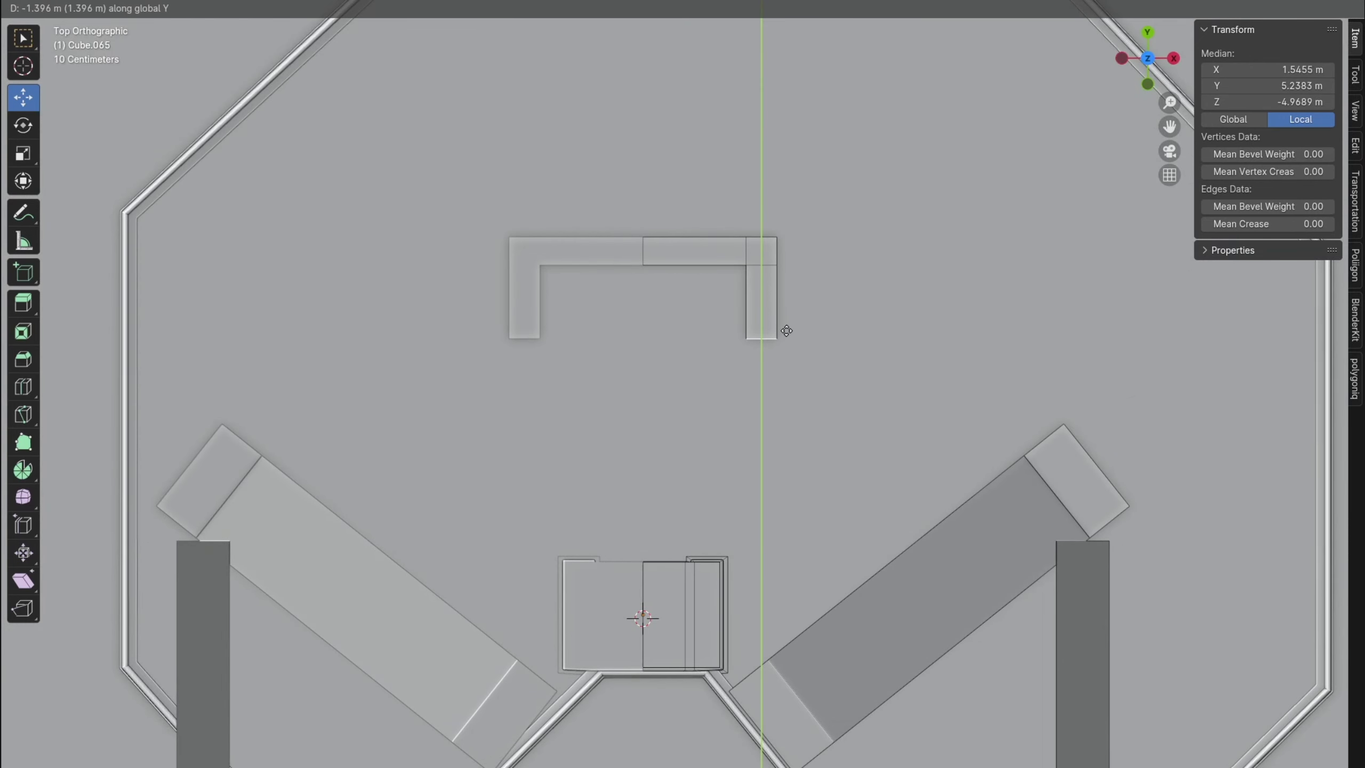
pyautogui.press('x')
pyautogui.click(964, 379)
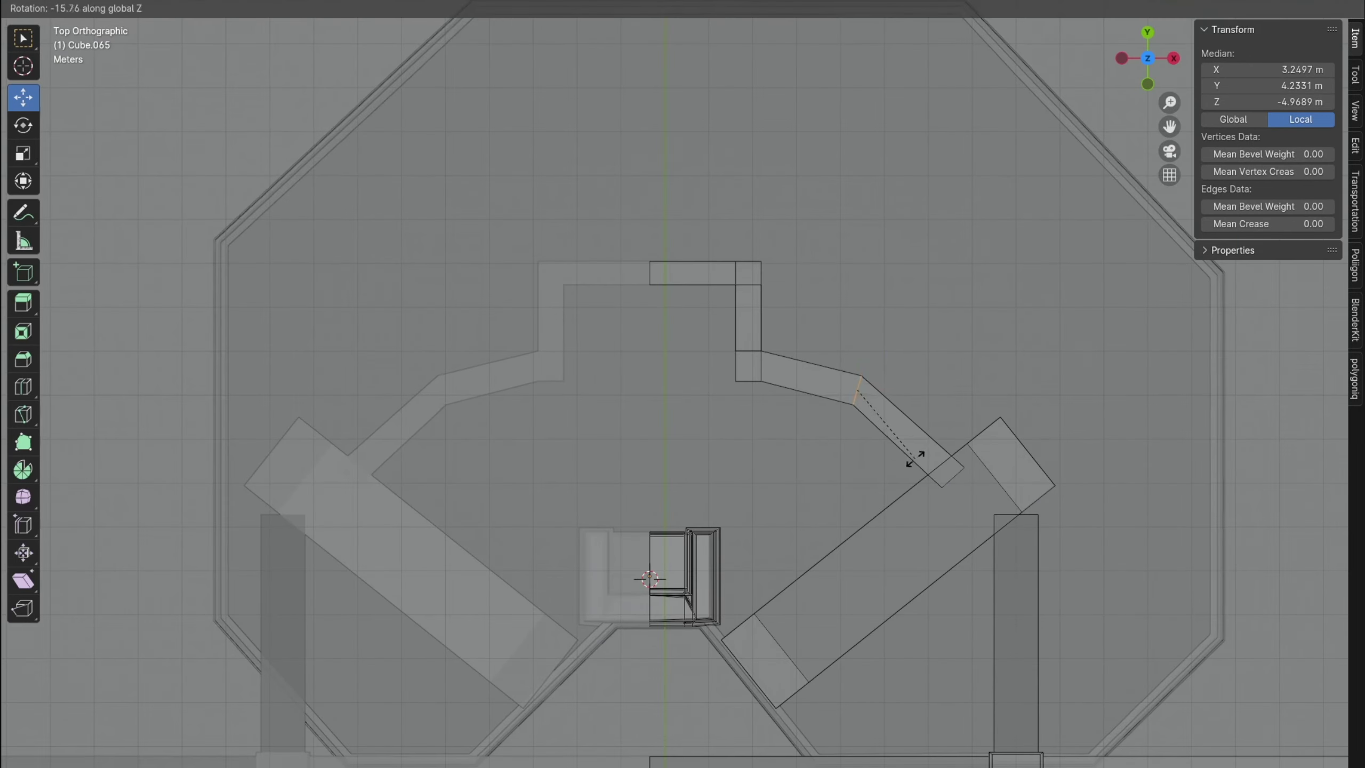
pyautogui.click(892, 329)
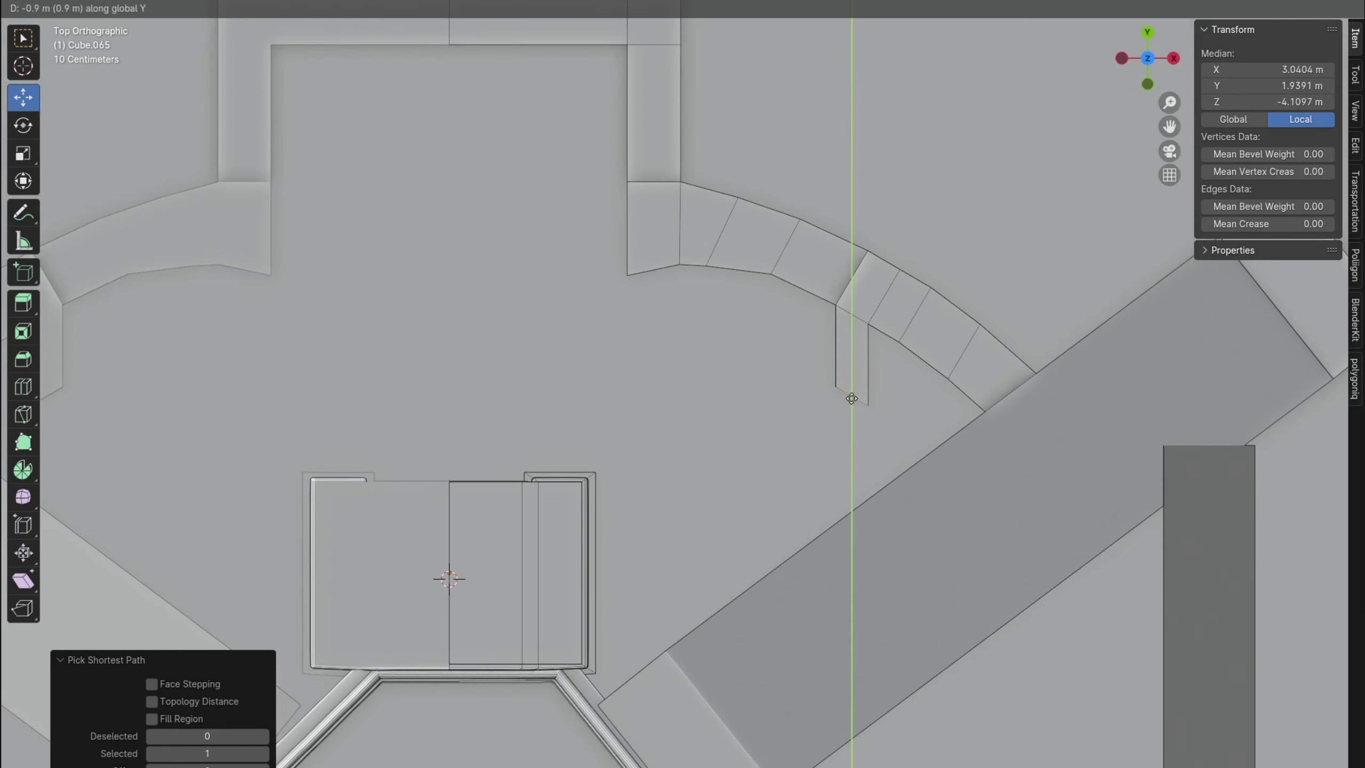
# Extrude an inner branch wall along Y from the curved low wall and rotate its end about Z
pyautogui.click(911, 473)
pyautogui.press('r')
pyautogui.press('z')
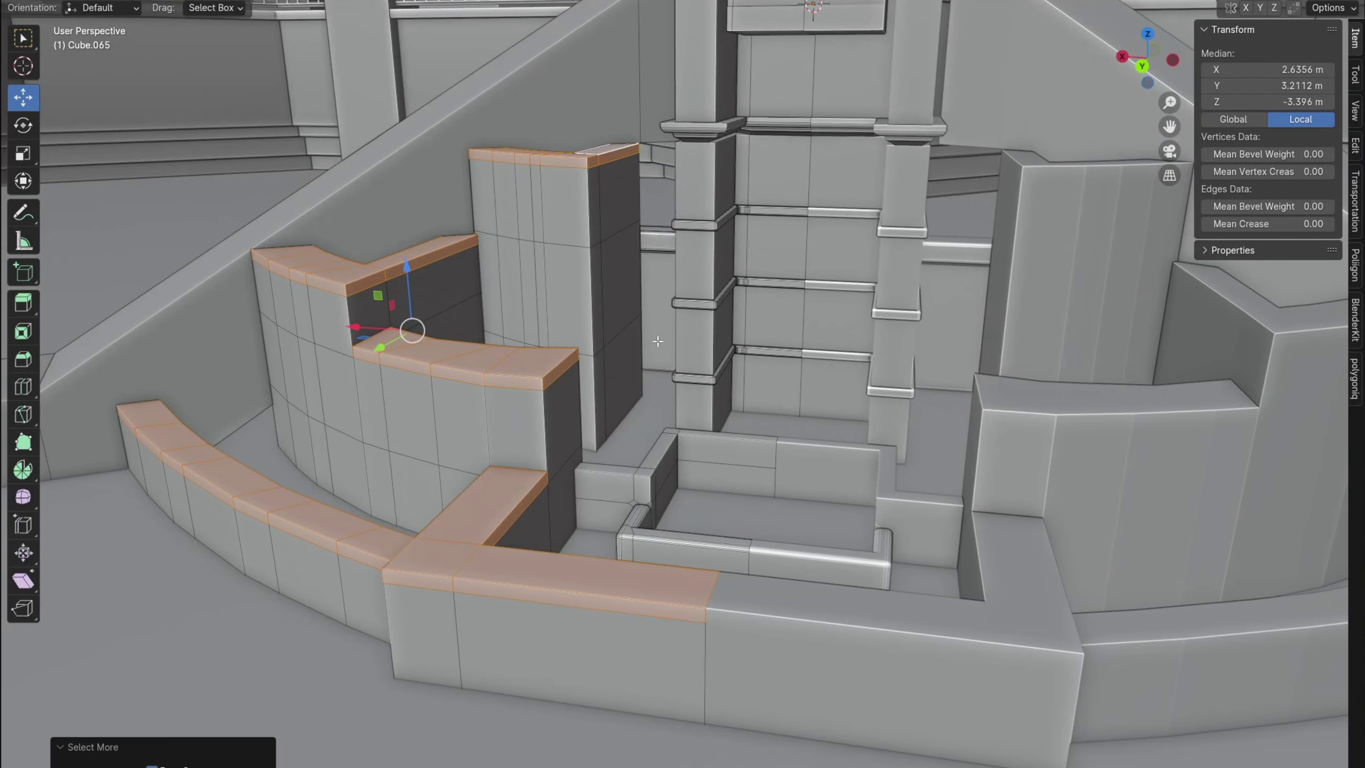
# Try to extrude the top bands of the planter walls outward along their normals
pyautogui.hotkey('alt', 's')
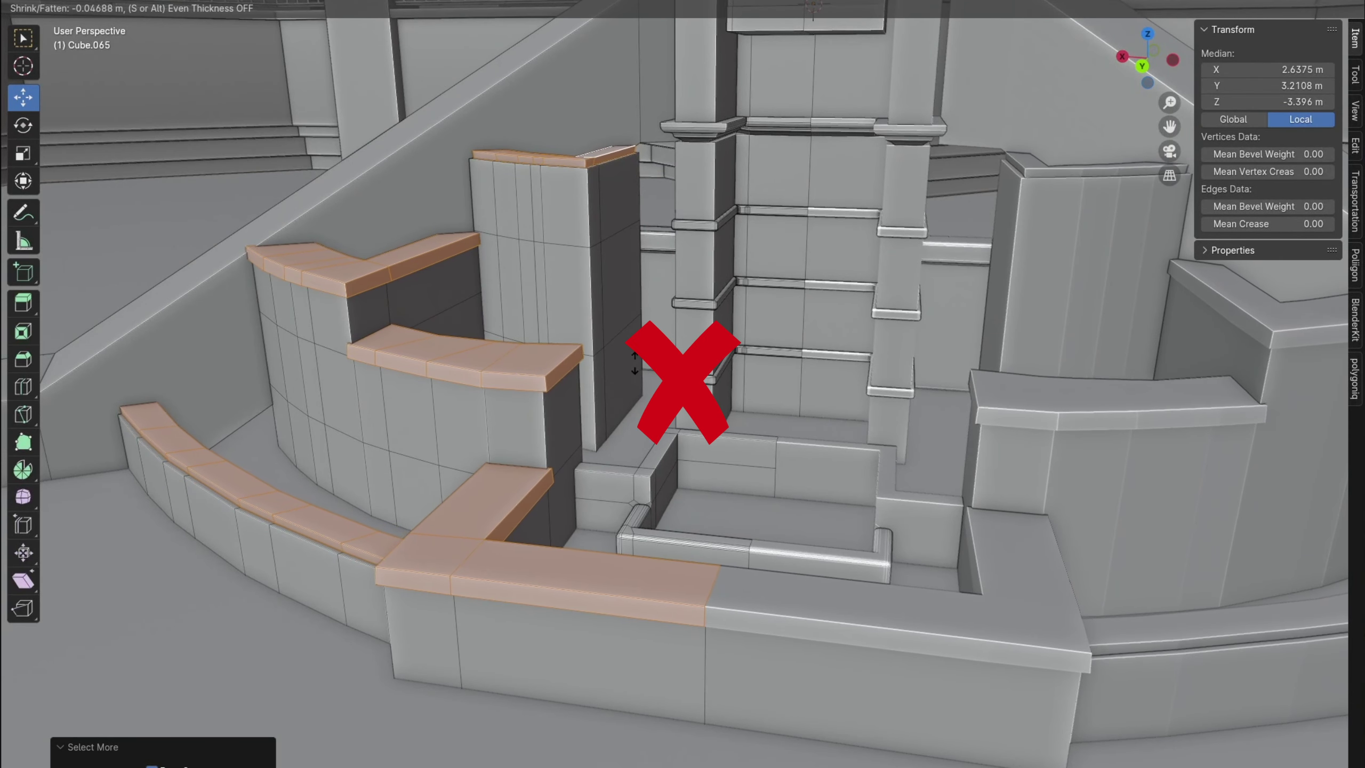
pyautogui.click(632, 364)
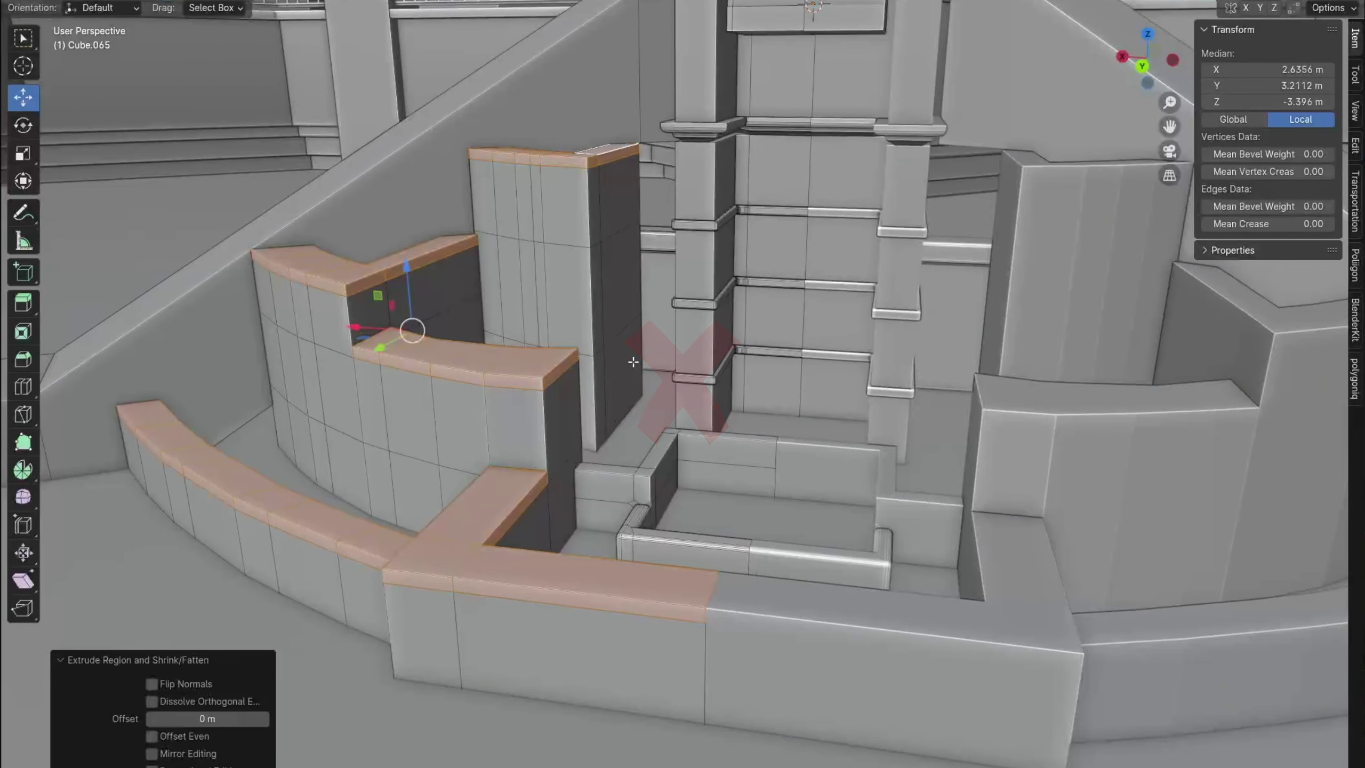
# Check face orientation, recalculate the mesh normals outside, and extrude the planter walls' top bands along their normals
pyautogui.click(1221, 8)
pyautogui.click(1121, 309)
pyautogui.press('F3')
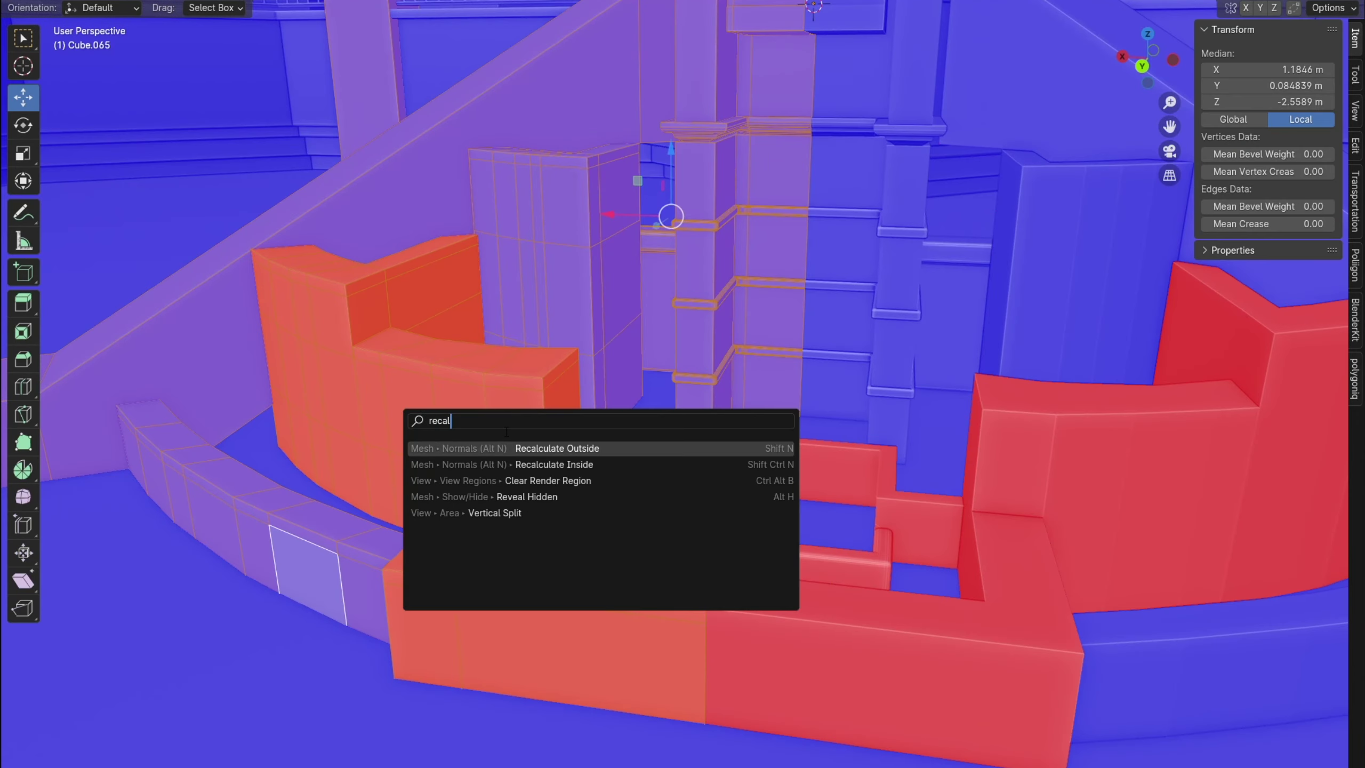
pyautogui.write('recal')
pyautogui.press('Return')
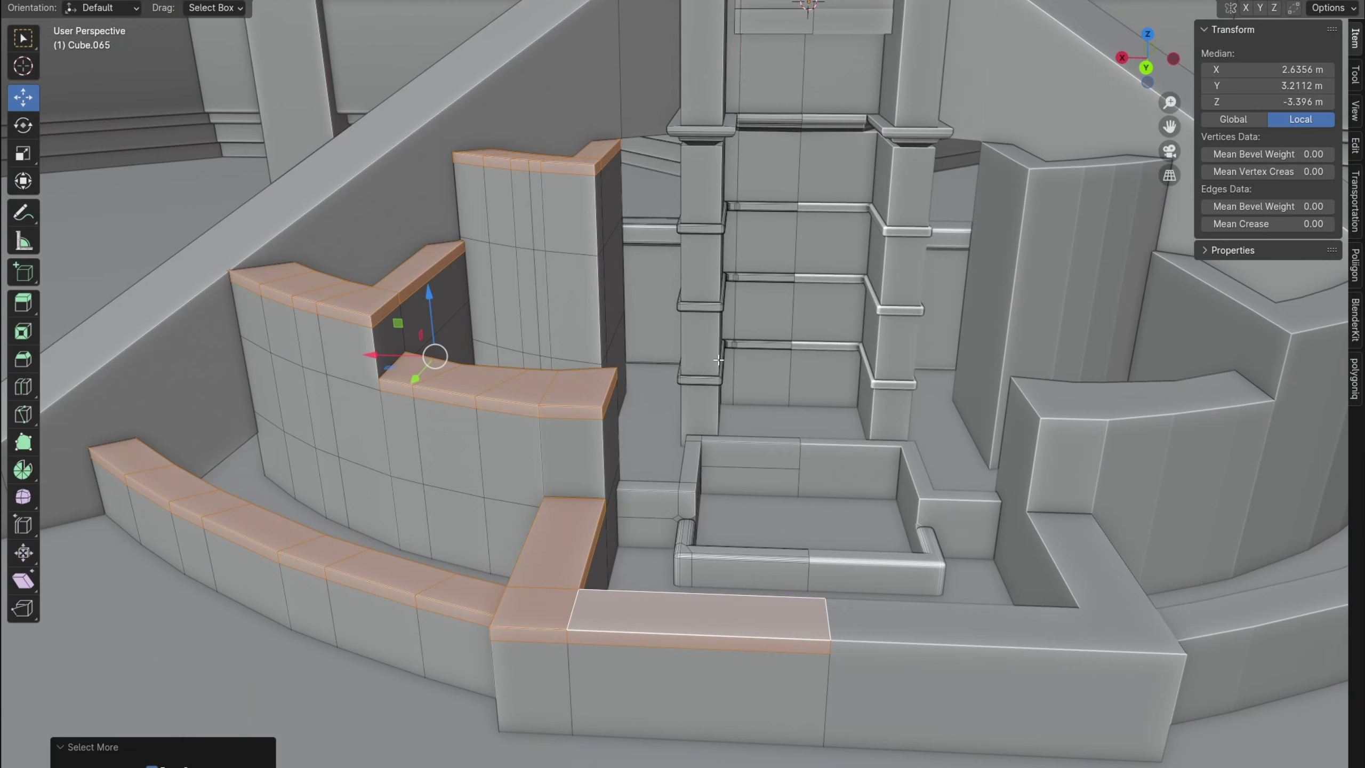
pyautogui.hotkey('alt', 'e')
pyautogui.click(724, 358)
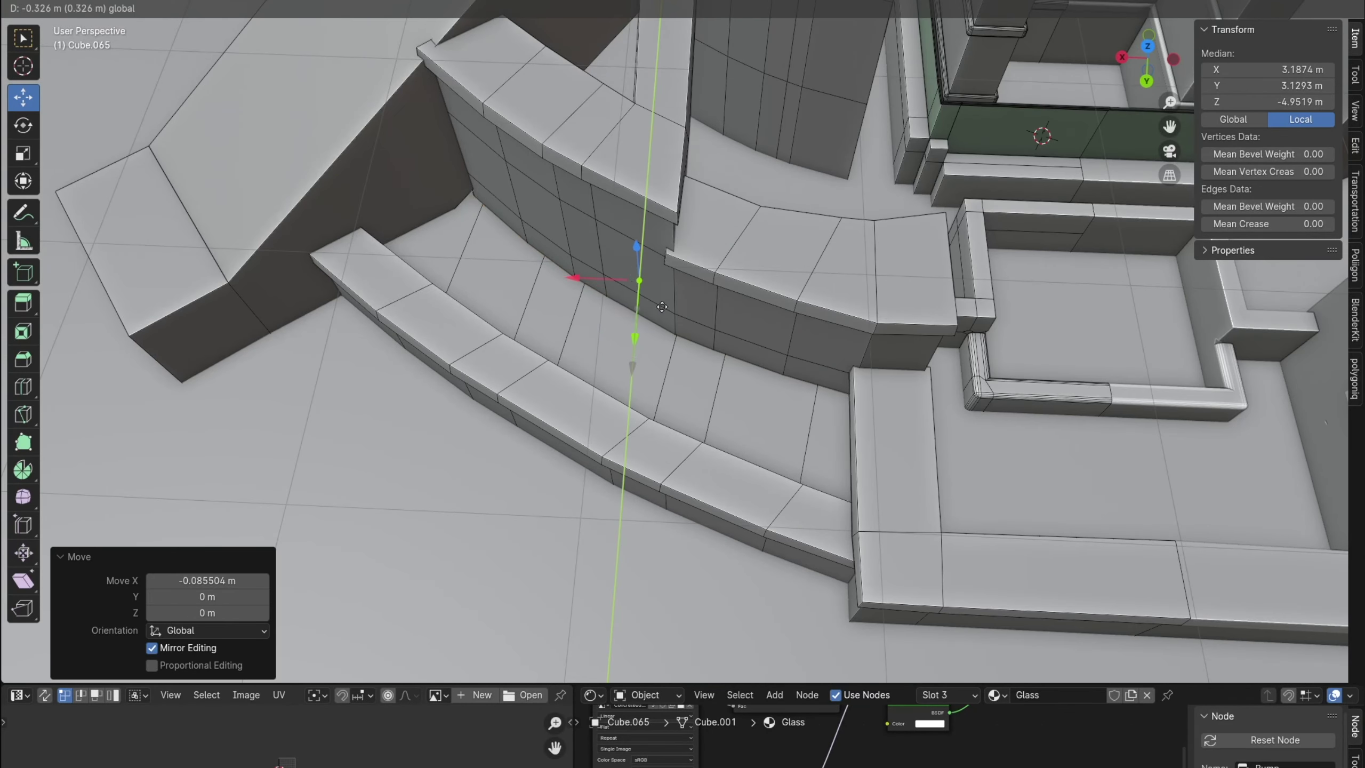
# Subdivide the planter's soil surface, UV-unwrap it for the soil.jpg texture, and scale its UVs
pyautogui.rightClick(466, 365)
pyautogui.click(466, 361)
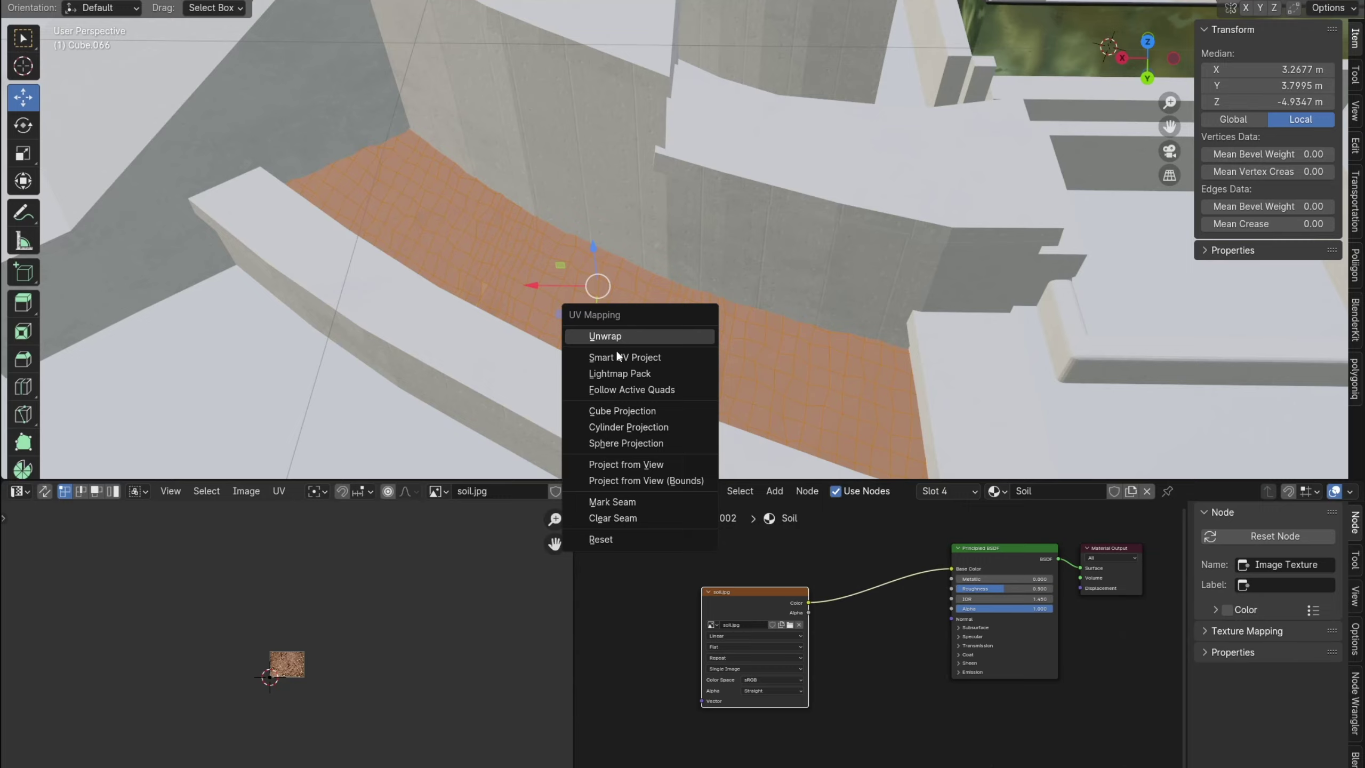
pyautogui.click(616, 349)
pyautogui.press('s')
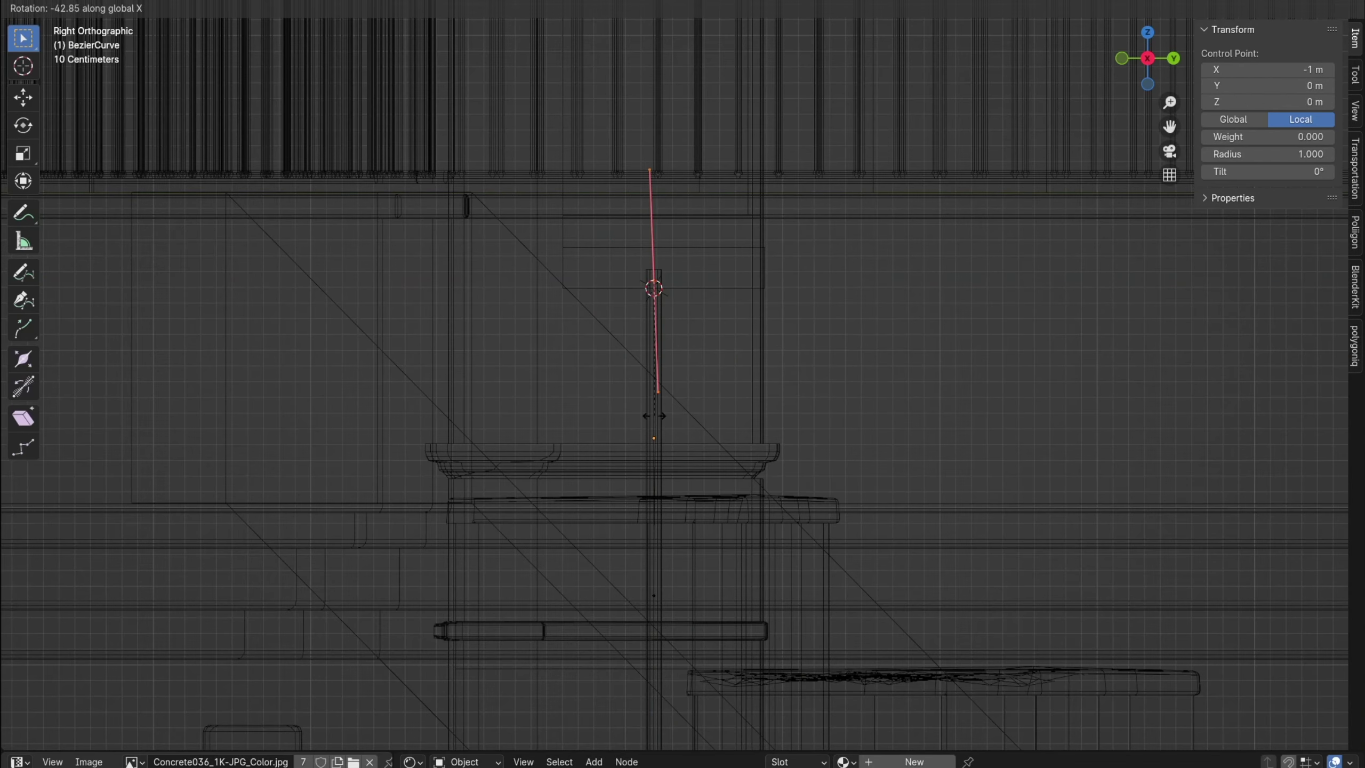
# Rotate the Bezier curve's control point about X, and scale and move the hanging cable beside the tower's pole
pyautogui.click(654, 416)
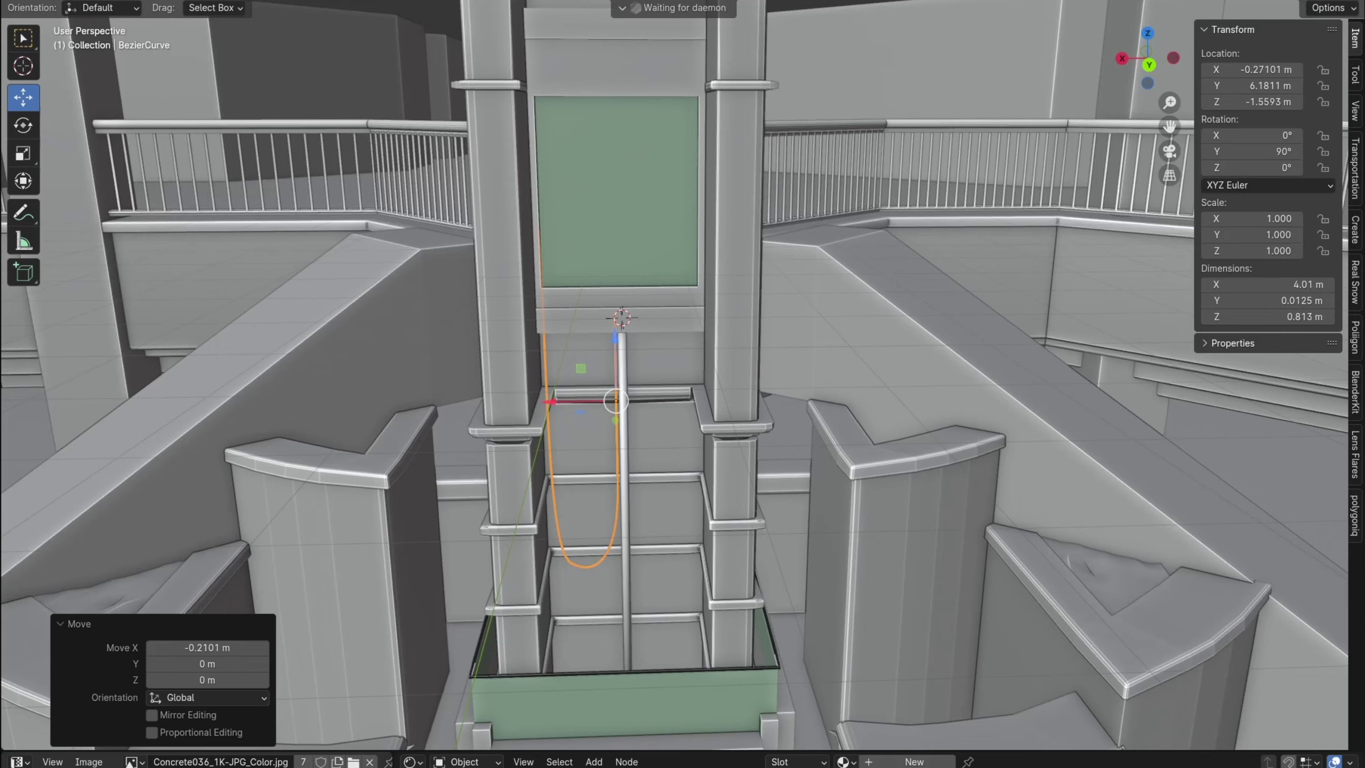
pyautogui.press('s')
pyautogui.click(648, 421)
pyautogui.press('g')
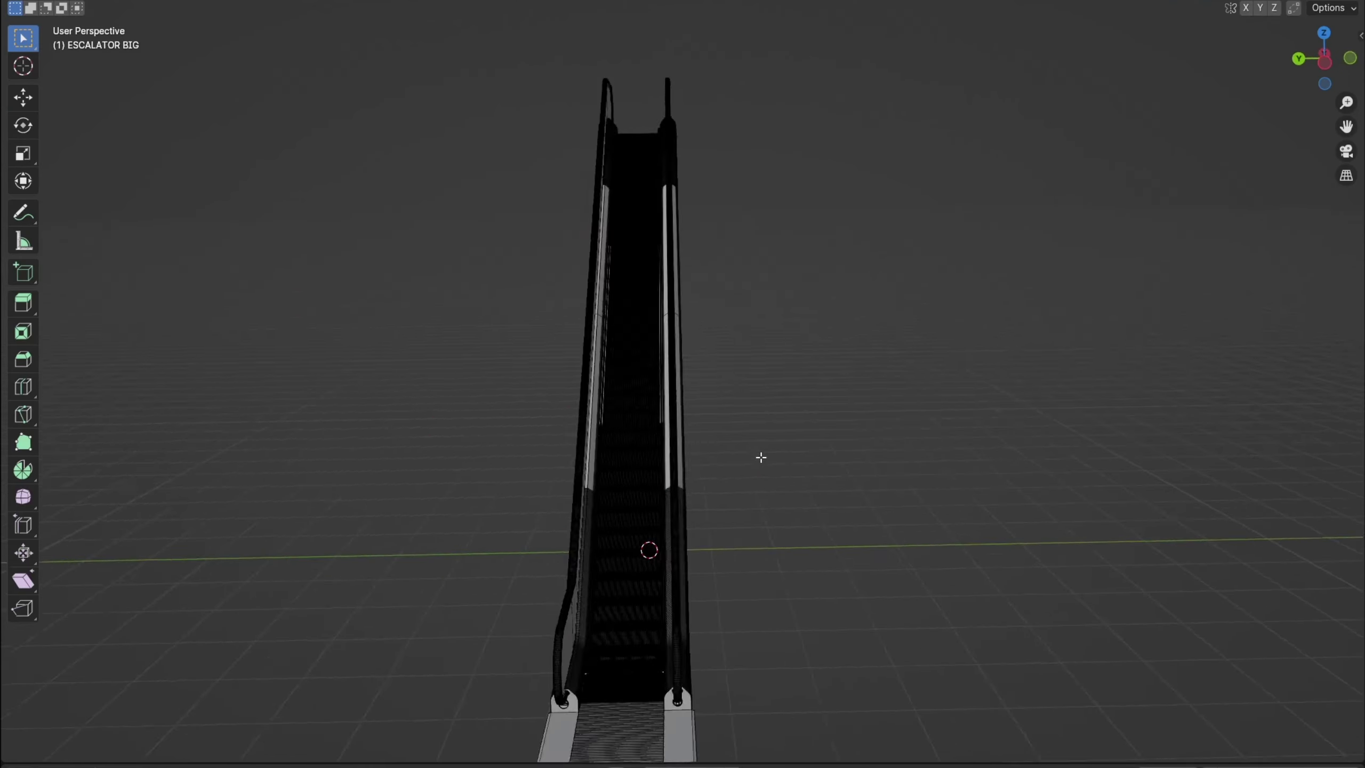
# Simplify the ESCALATOR BIG mesh with a Limited Dissolve at a 5° max angle and check its lower end
pyautogui.moveTo(759, 457)
pyautogui.mouseDown(button='middle')
pyautogui.moveTo(773, 422)
pyautogui.moveTo(875, 436)
pyautogui.mouseUp(button='middle')
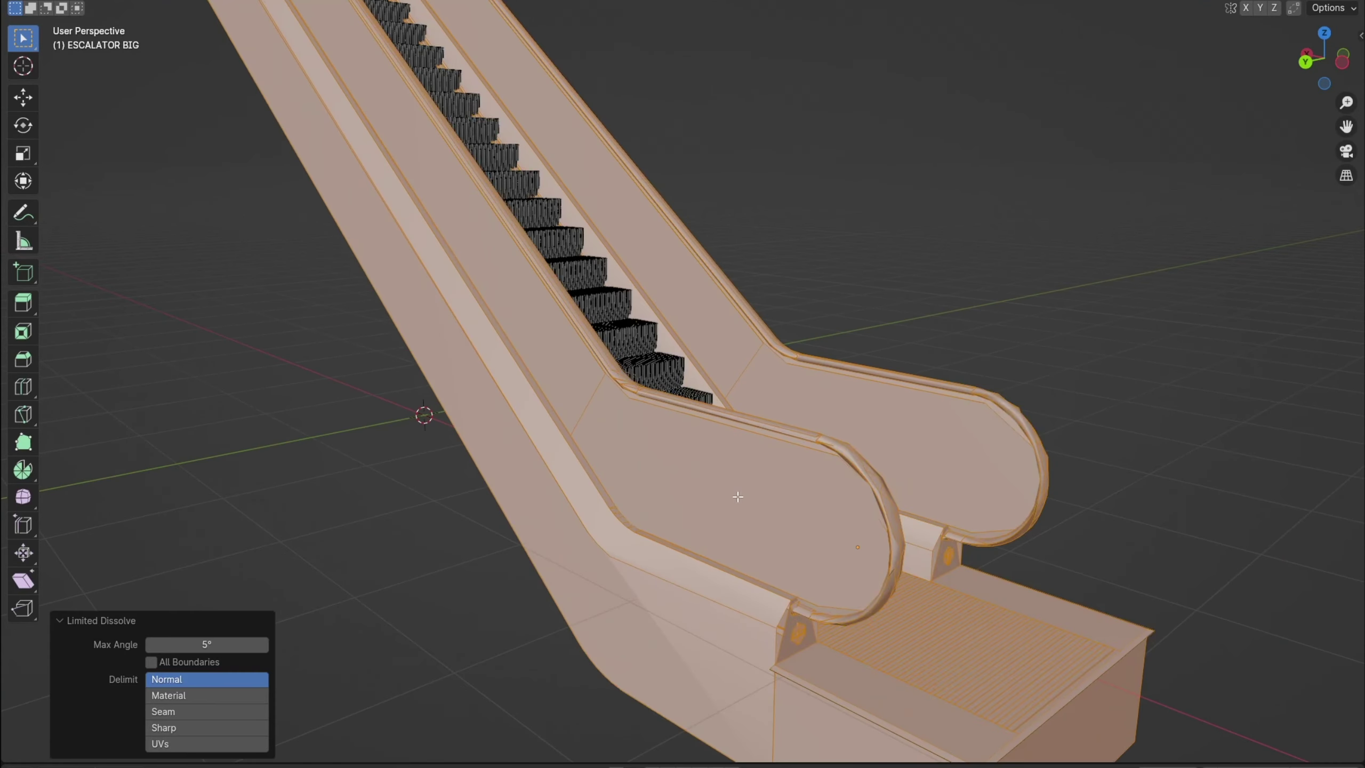
pyautogui.moveTo(737, 497); pyautogui.dragTo(671, 518, button='middle')
pyautogui.scroll(5, 613, 541)
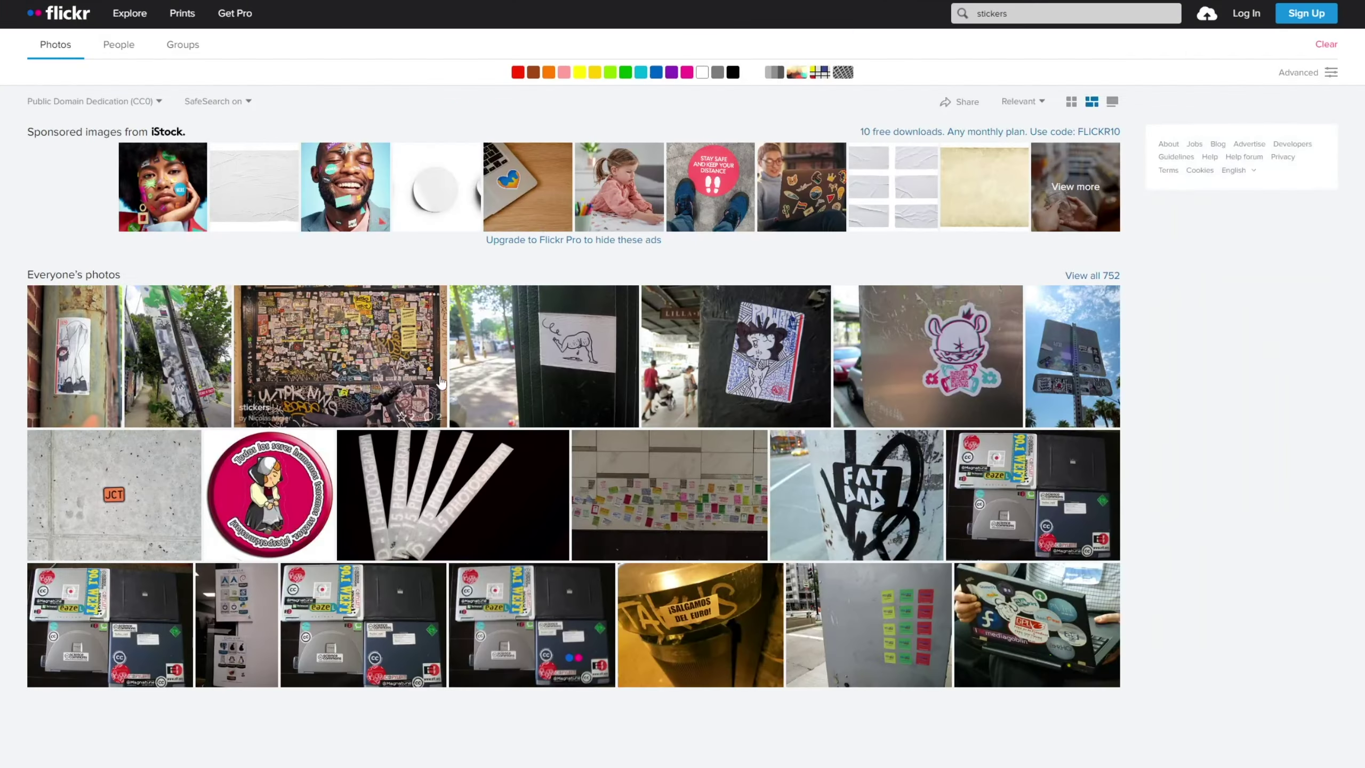
# Browse the Flickr sticker photos and the TEXTURES_2 and RESOURCES folders, opening the images 10 and cleos_creations
pyautogui.scroll(-10, 488, 444)
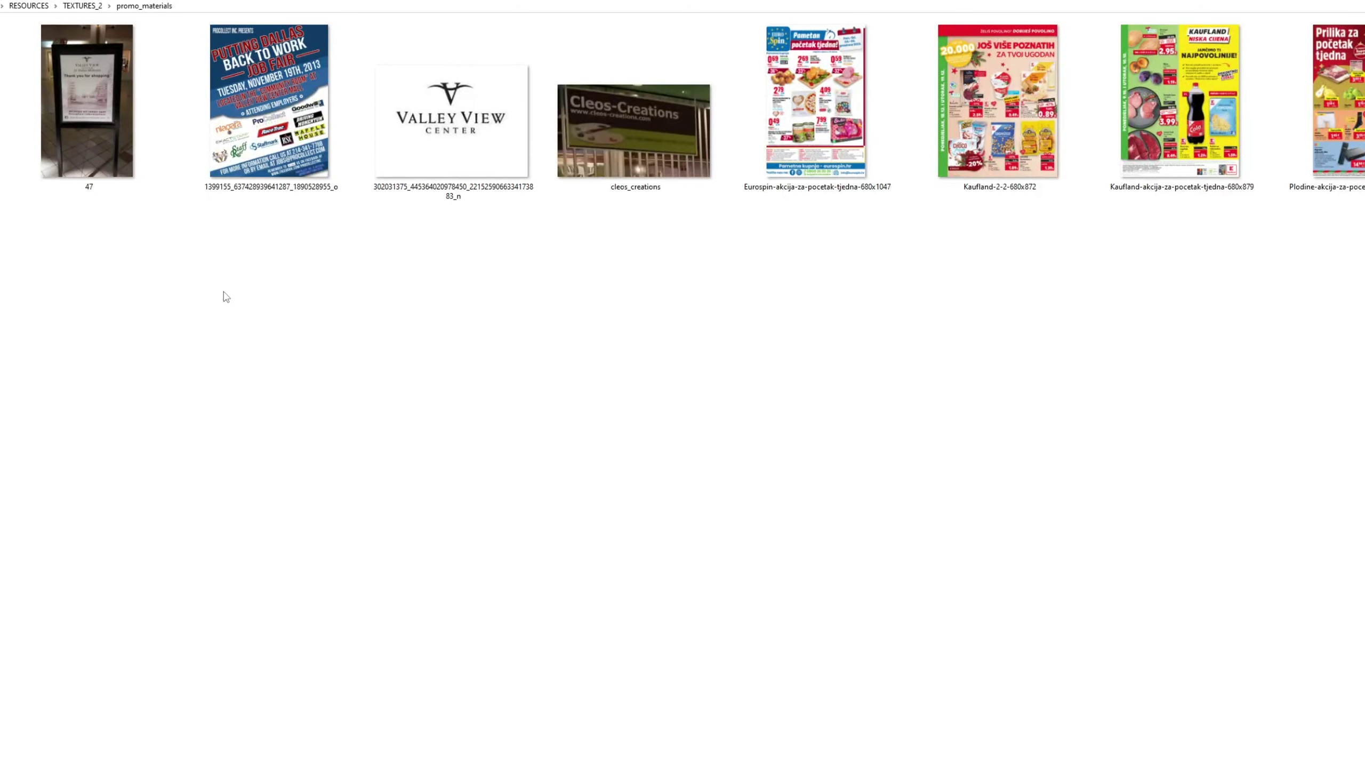
pyautogui.hotkey('alt', 'Up')
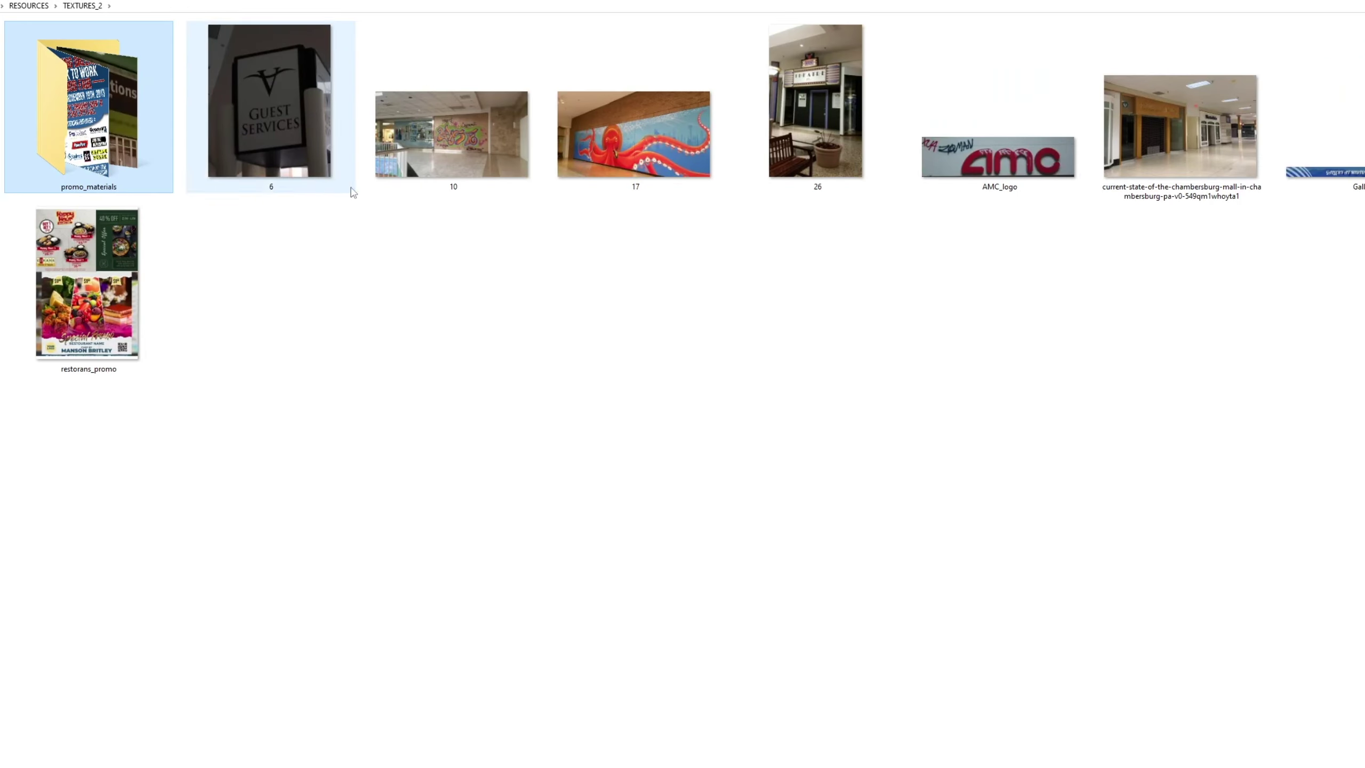
pyautogui.doubleClick(417, 146)
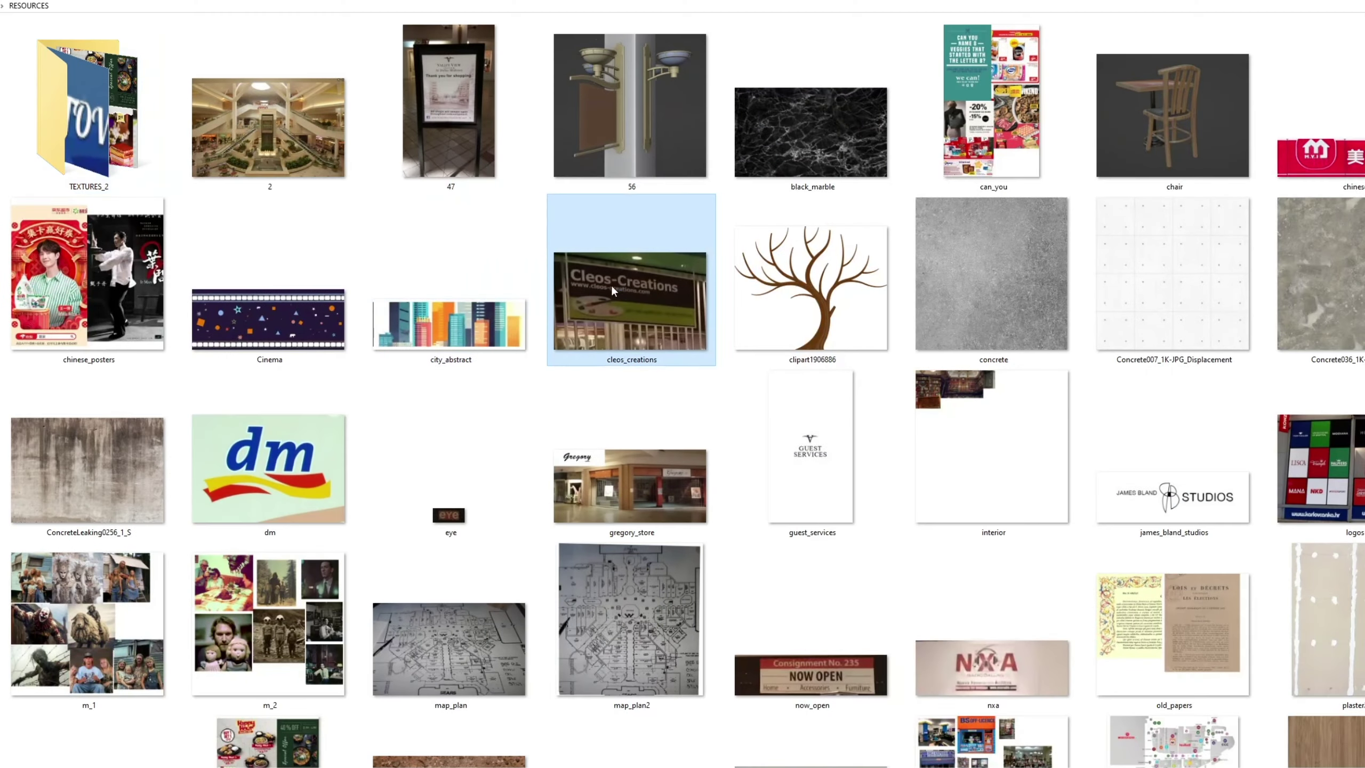
pyautogui.doubleClick(610, 284)
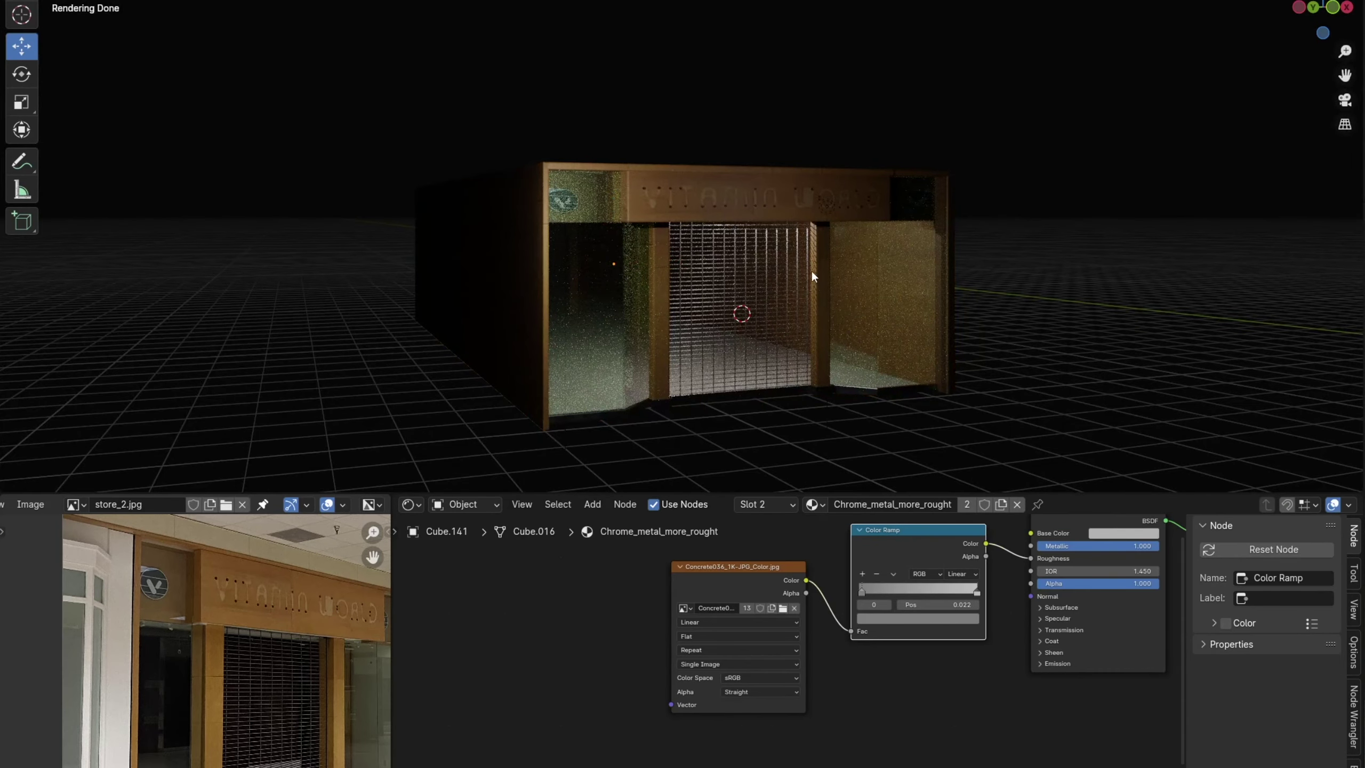
# Compare the rendered storefront with the store_2.jpg reference and open the logos image from the RESOURCES folder
pyautogui.scroll(-1, 813, 276)
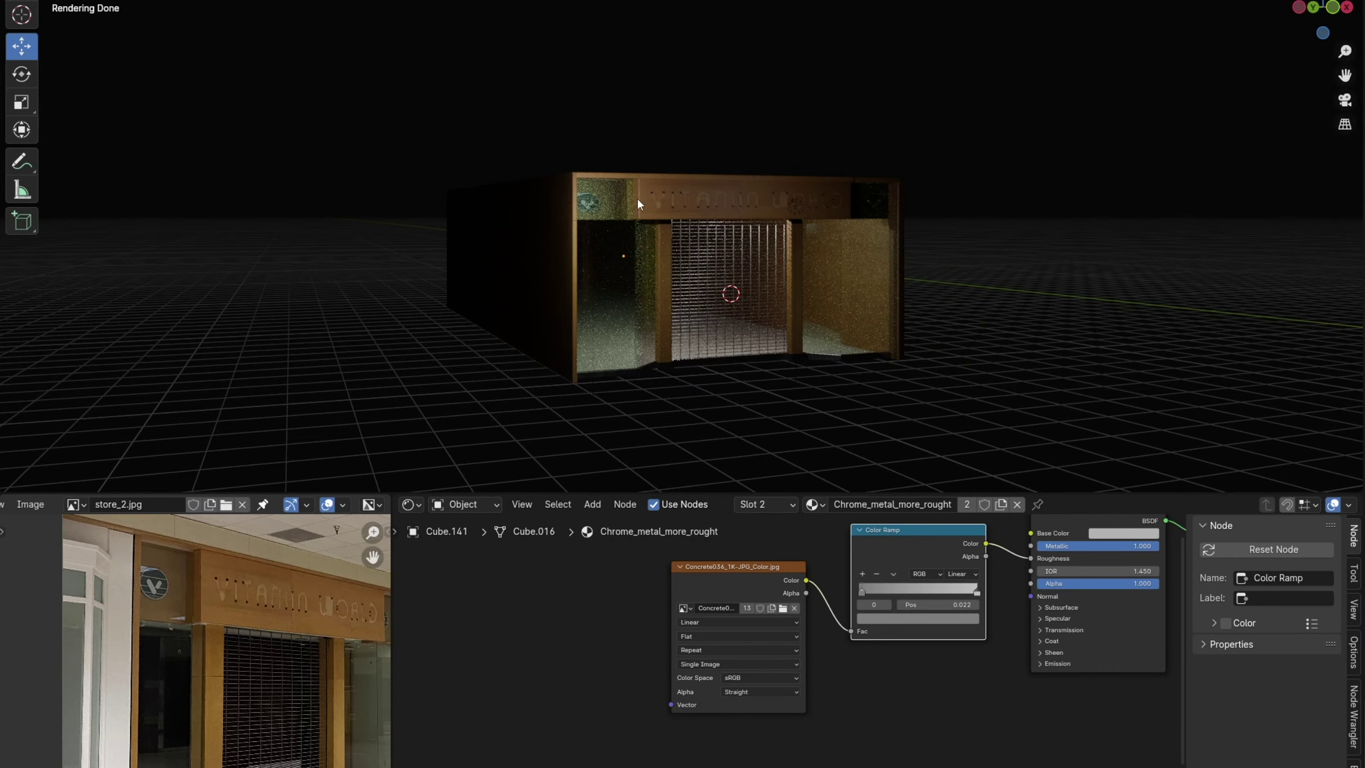
pyautogui.scroll(1, 614, 189)
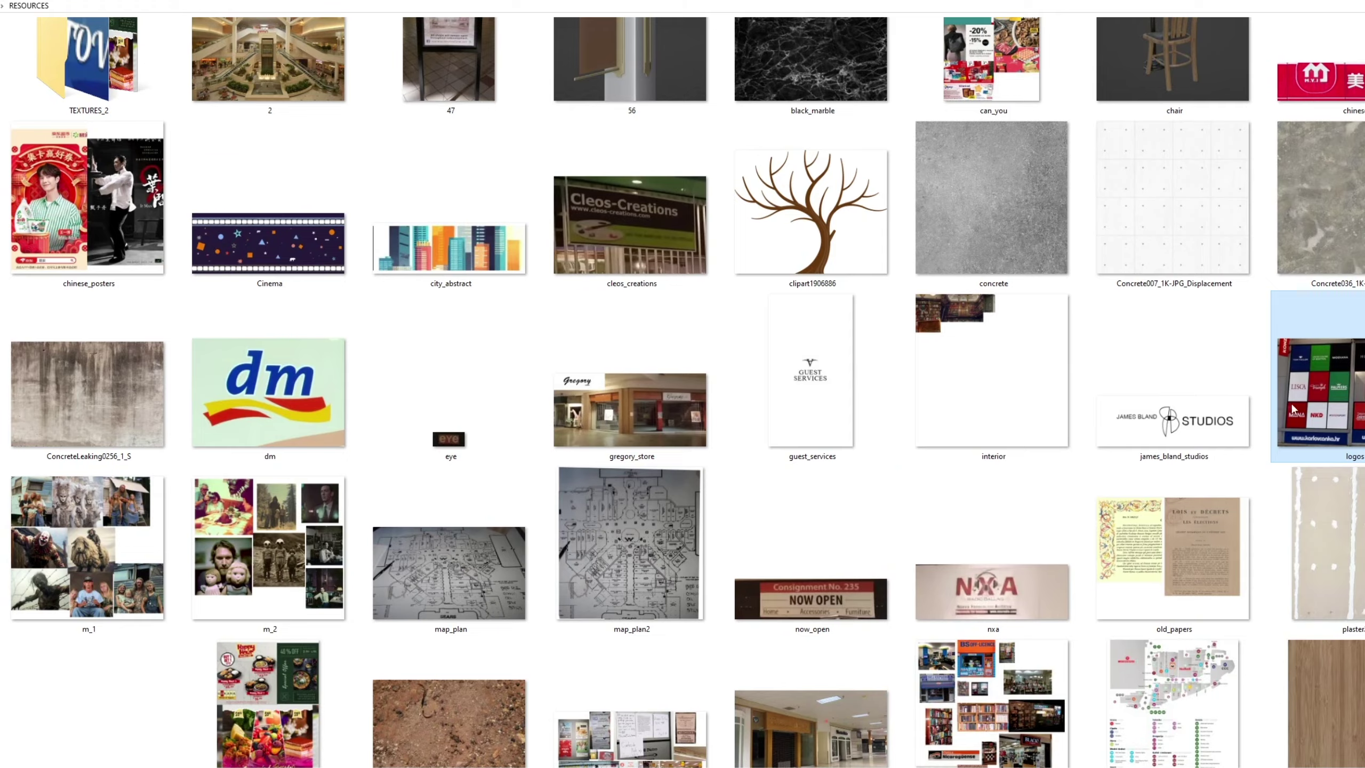
pyautogui.doubleClick(1319, 373)
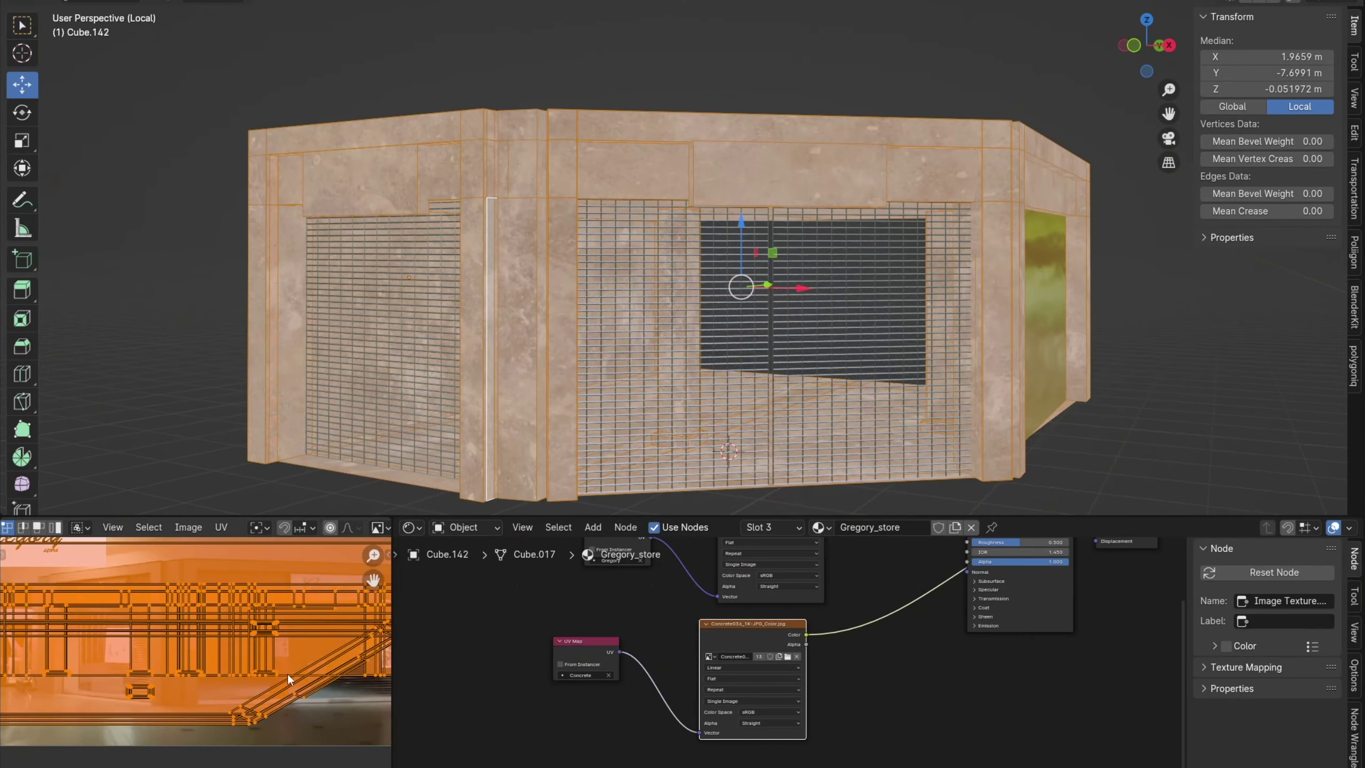
# Scale the Gregory store's concrete UVs, and set its Bump node's distance to 0.1 and strength to 0.01
pyautogui.press('s')
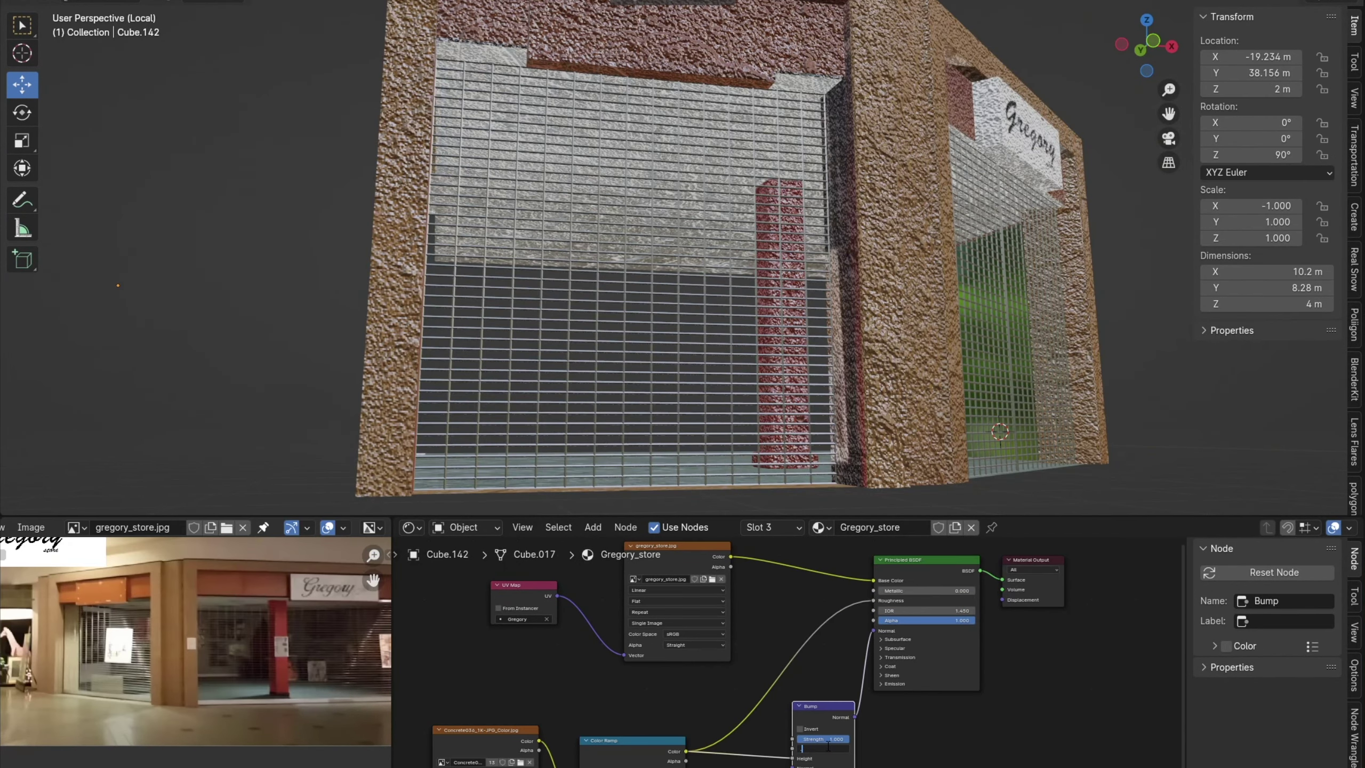
pyautogui.write('0.1')
pyautogui.press('Return')
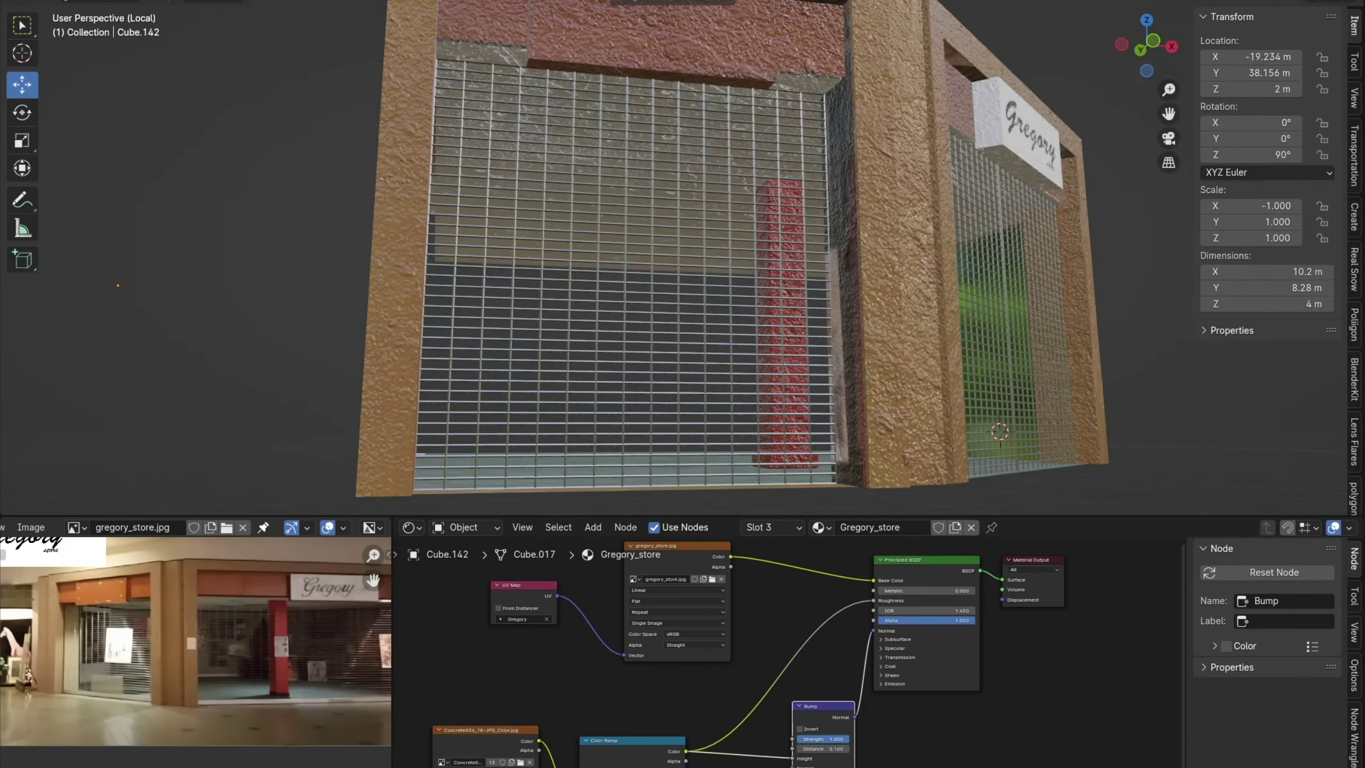
pyautogui.write('0.01')
pyautogui.press('Return')
# Lighten the dark stop of the Color Ramp that drives the Gregory_store material's roughness
pyautogui.scroll(-1, 779, 678)
pyautogui.click(682, 725)
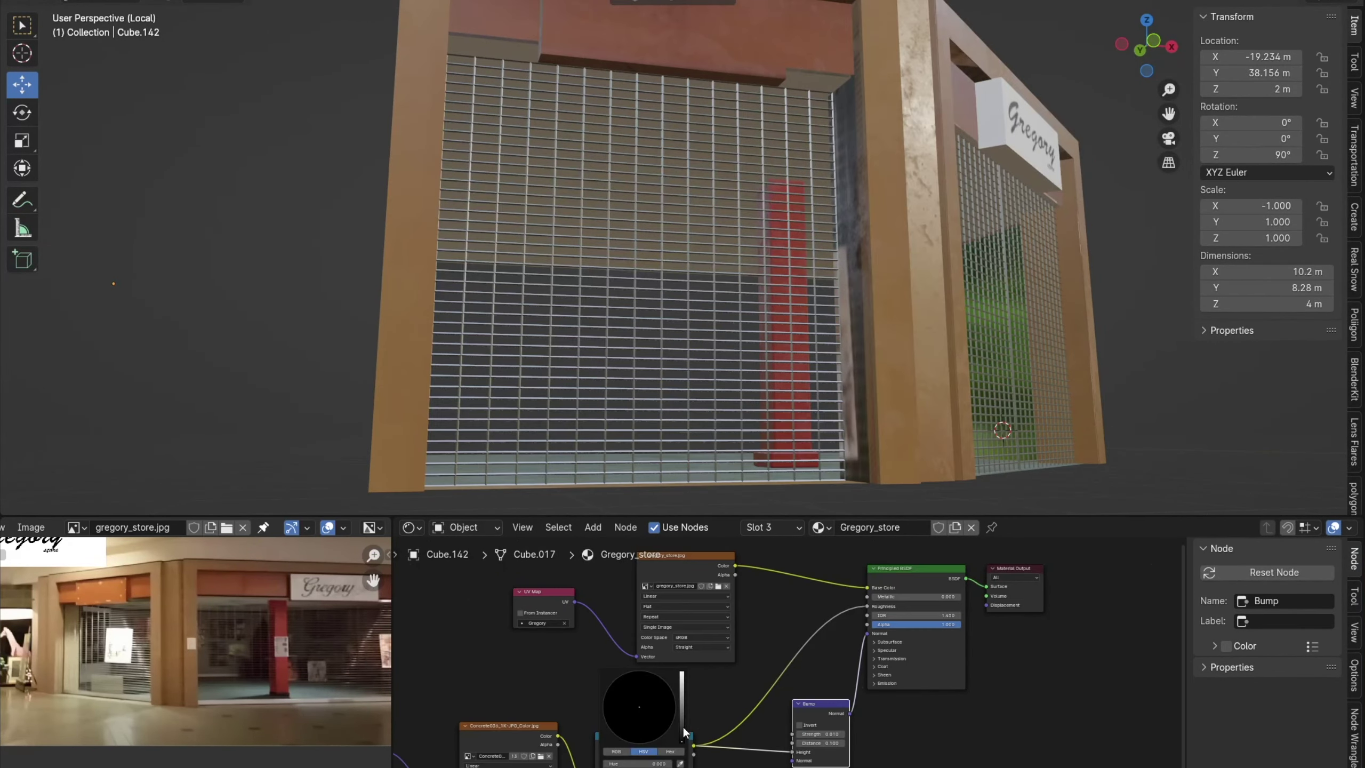
pyautogui.moveTo(683, 725); pyautogui.dragTo(682, 675)
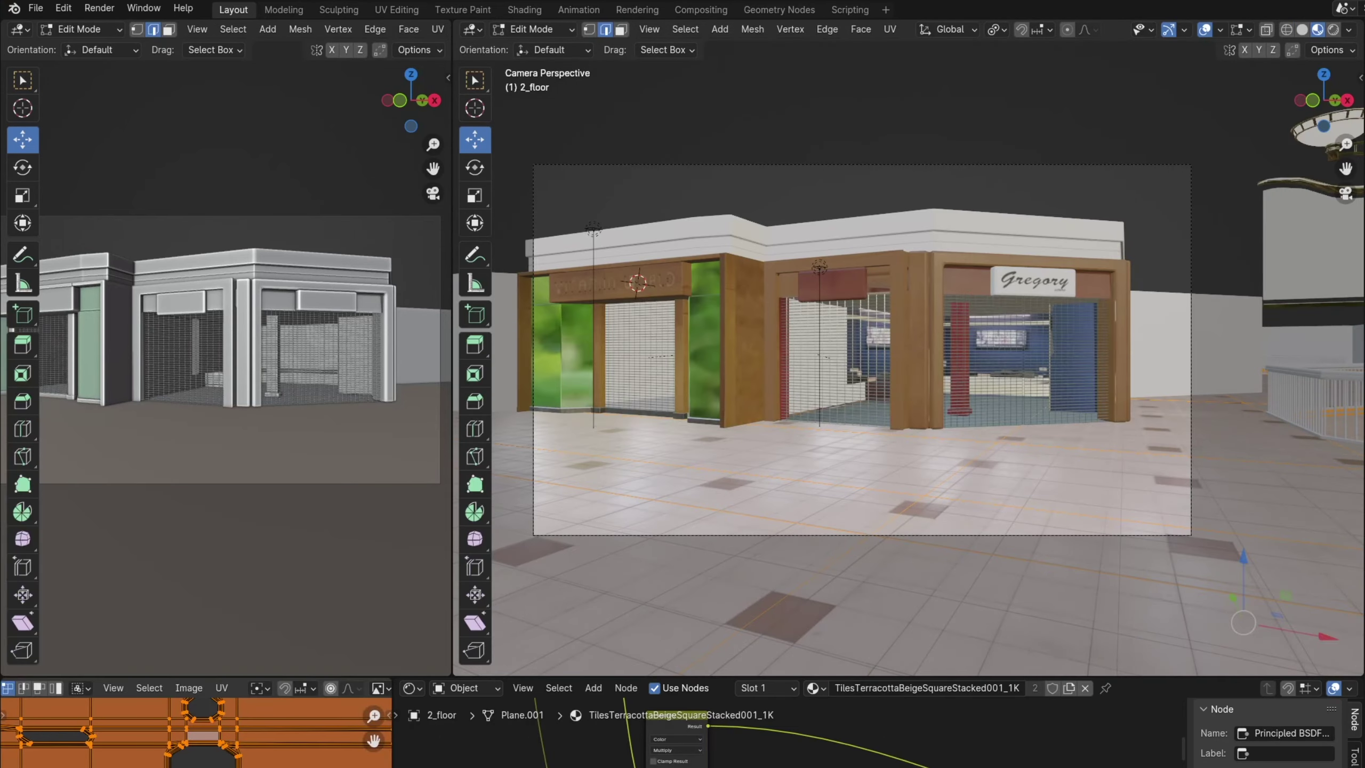
# Scale the 2_floor tile UVs by a factor of 2 and inspect the TilesCeramicSquareLarge001_COL_1K_var2.jpg texture's dark corner tile
pyautogui.press('s')
pyautogui.press('2')
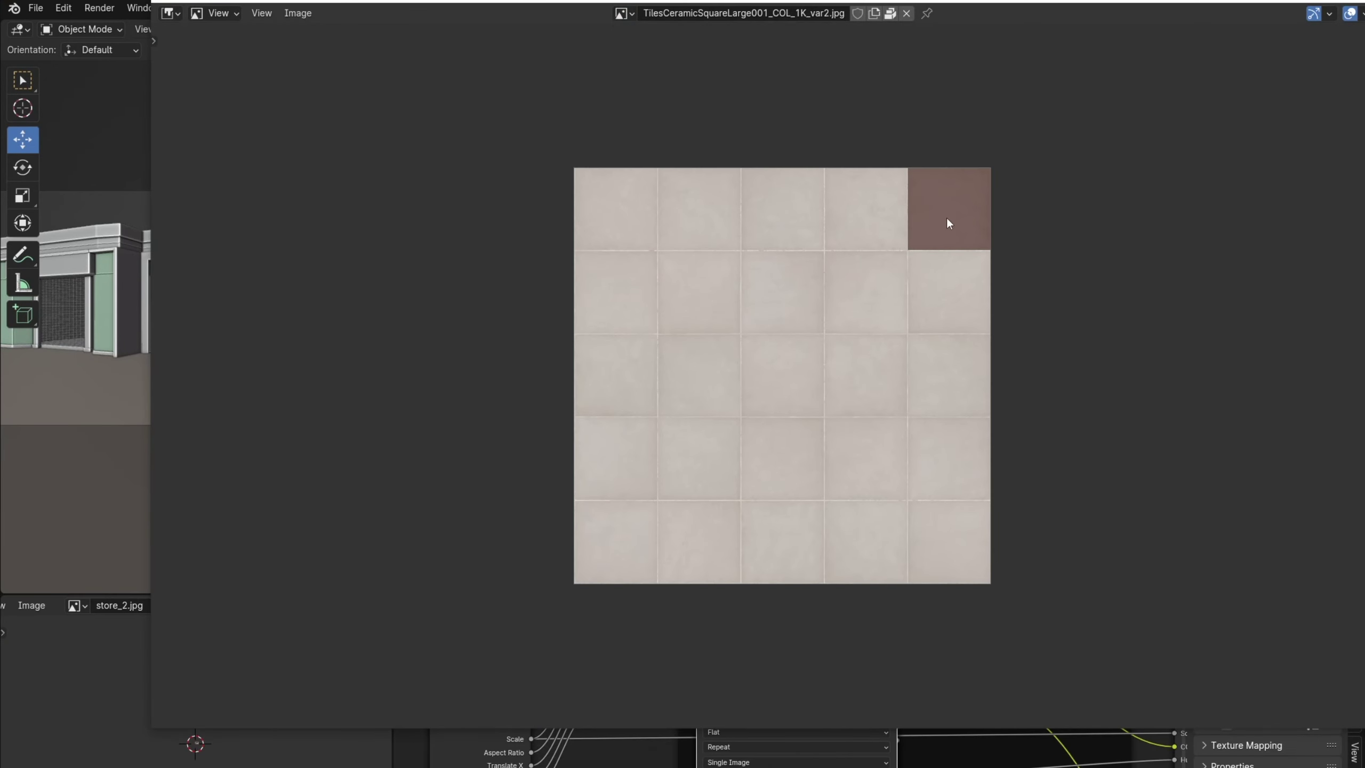
pyautogui.scroll(1, 945, 215)
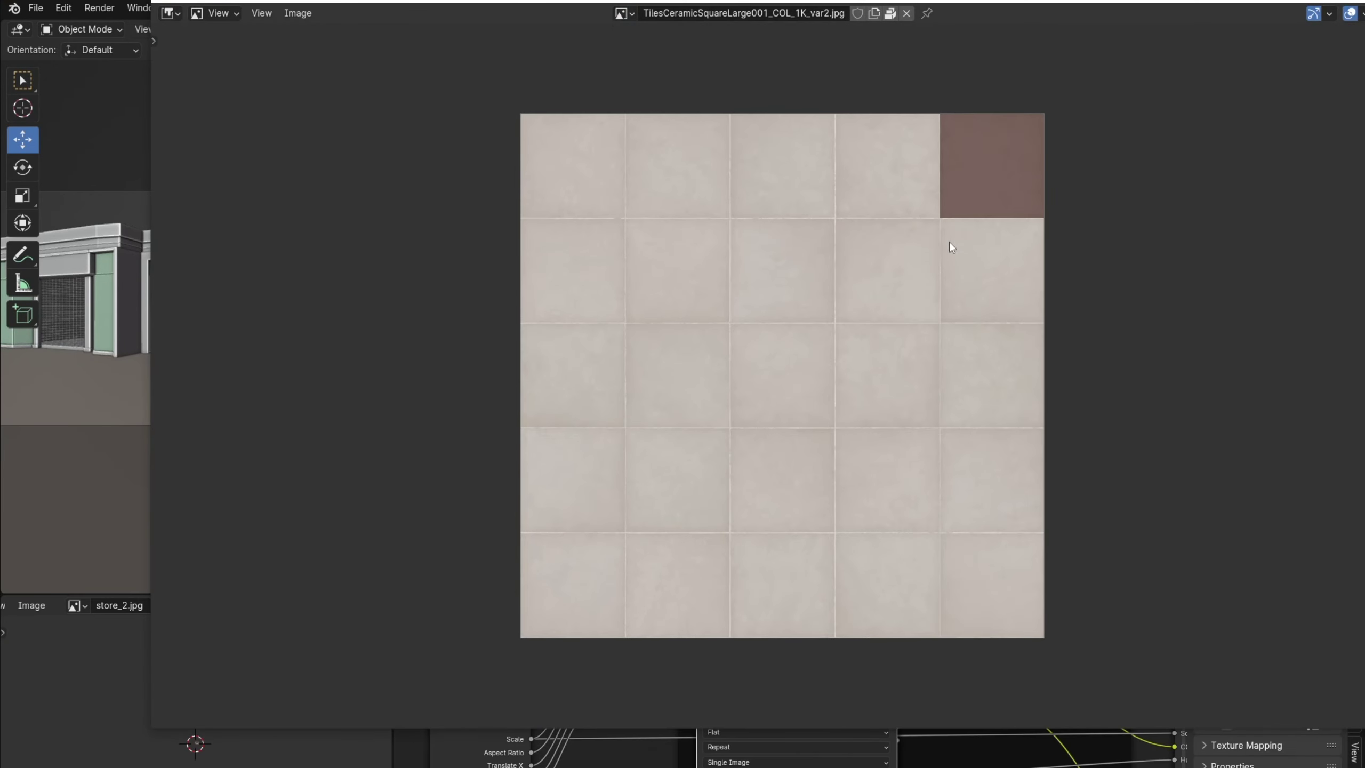
pyautogui.moveTo(952, 243); pyautogui.dragTo(841, 347, button='middle')
pyautogui.scroll(2, 841, 348)
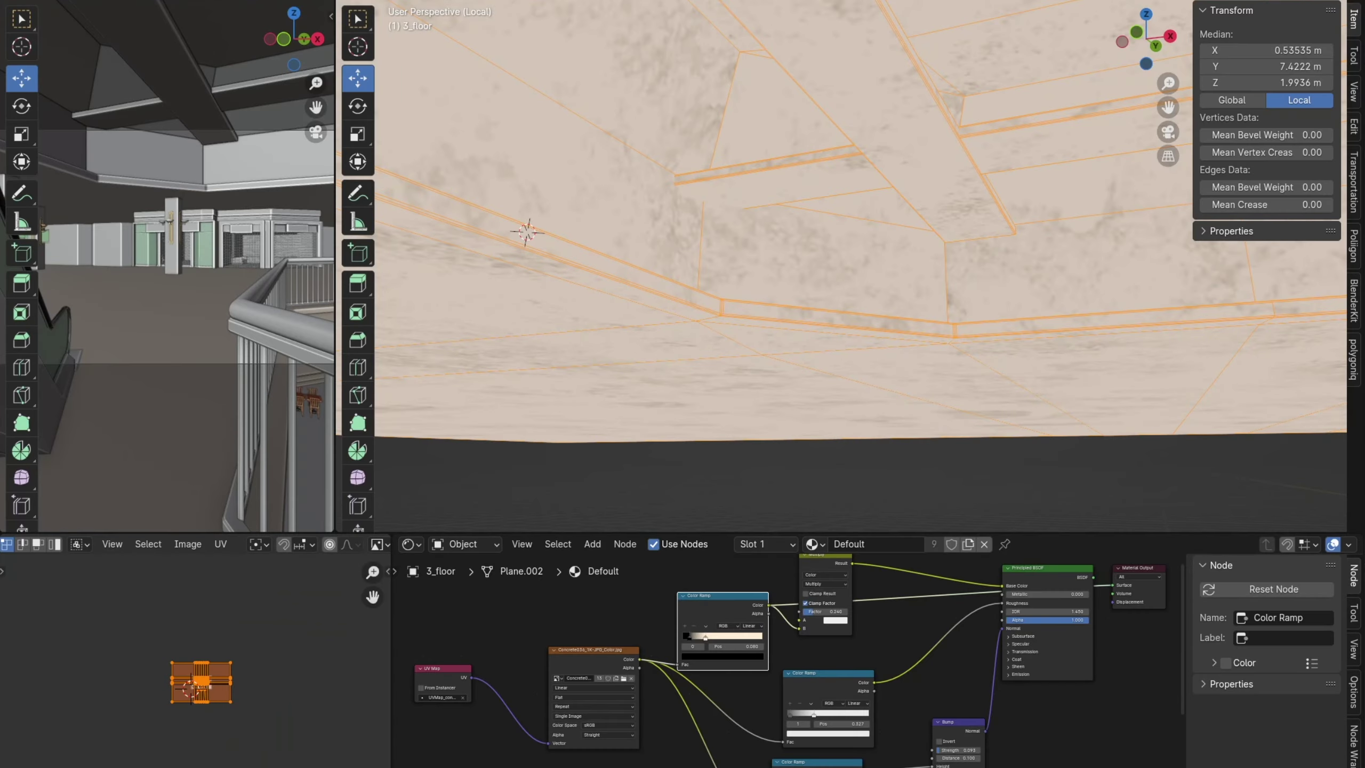
# UV-unwrap the selected upper wall faces of 3_floor for the plaster2.jpg texture and scale the UVs along X
pyautogui.scroll(5, 254, 675)
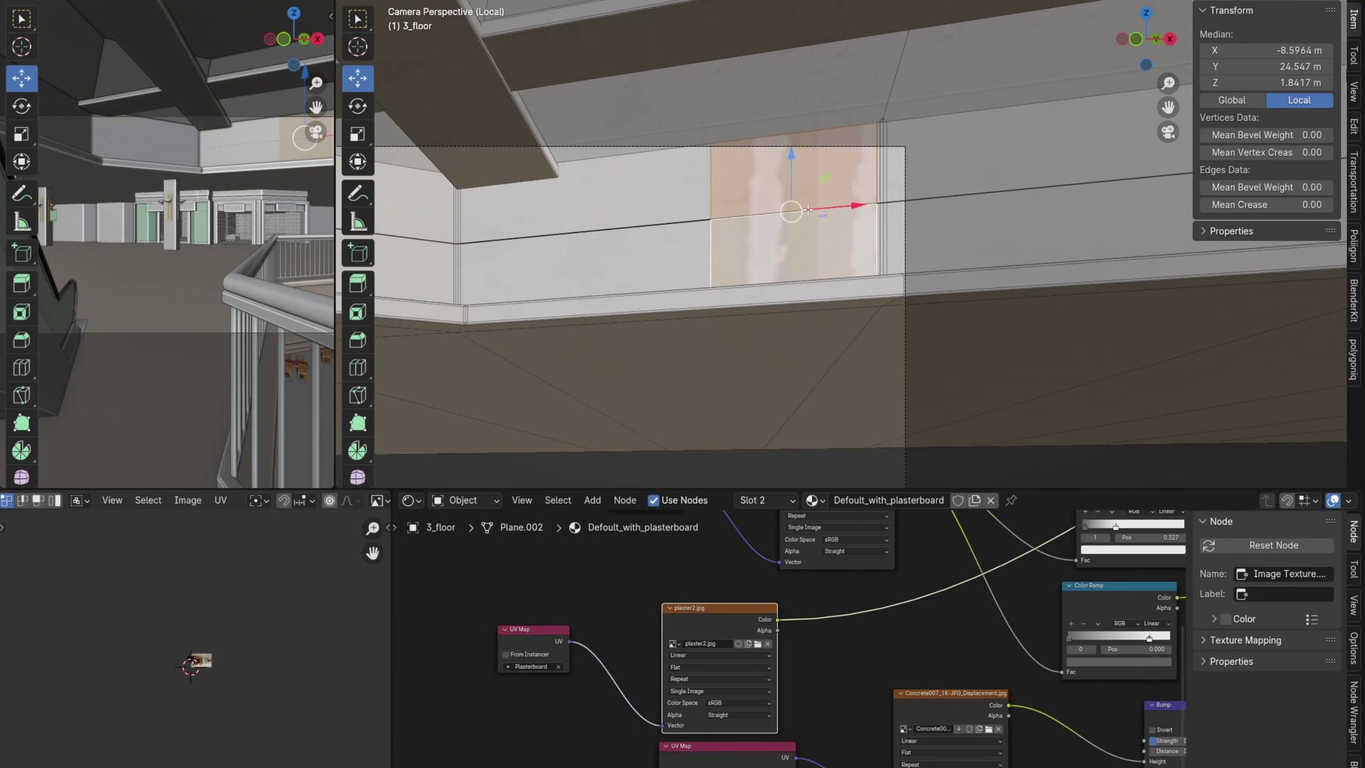
pyautogui.press('u')
pyautogui.click(796, 208)
pyautogui.press('s')
pyautogui.press('x')
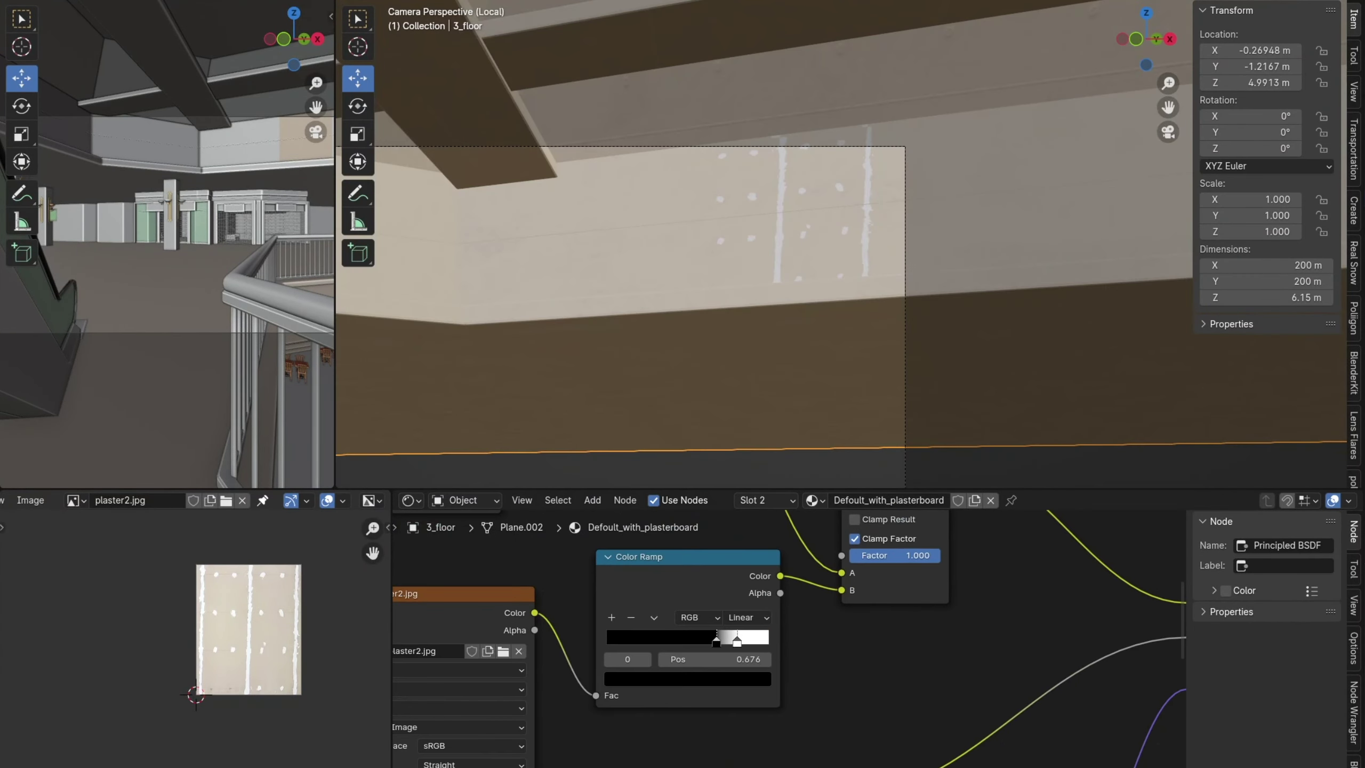
# Select the light stop of the Color Ramp fed by plaster2.jpg and open its colour for editing
pyautogui.click(736, 641)
pyautogui.click(688, 679)
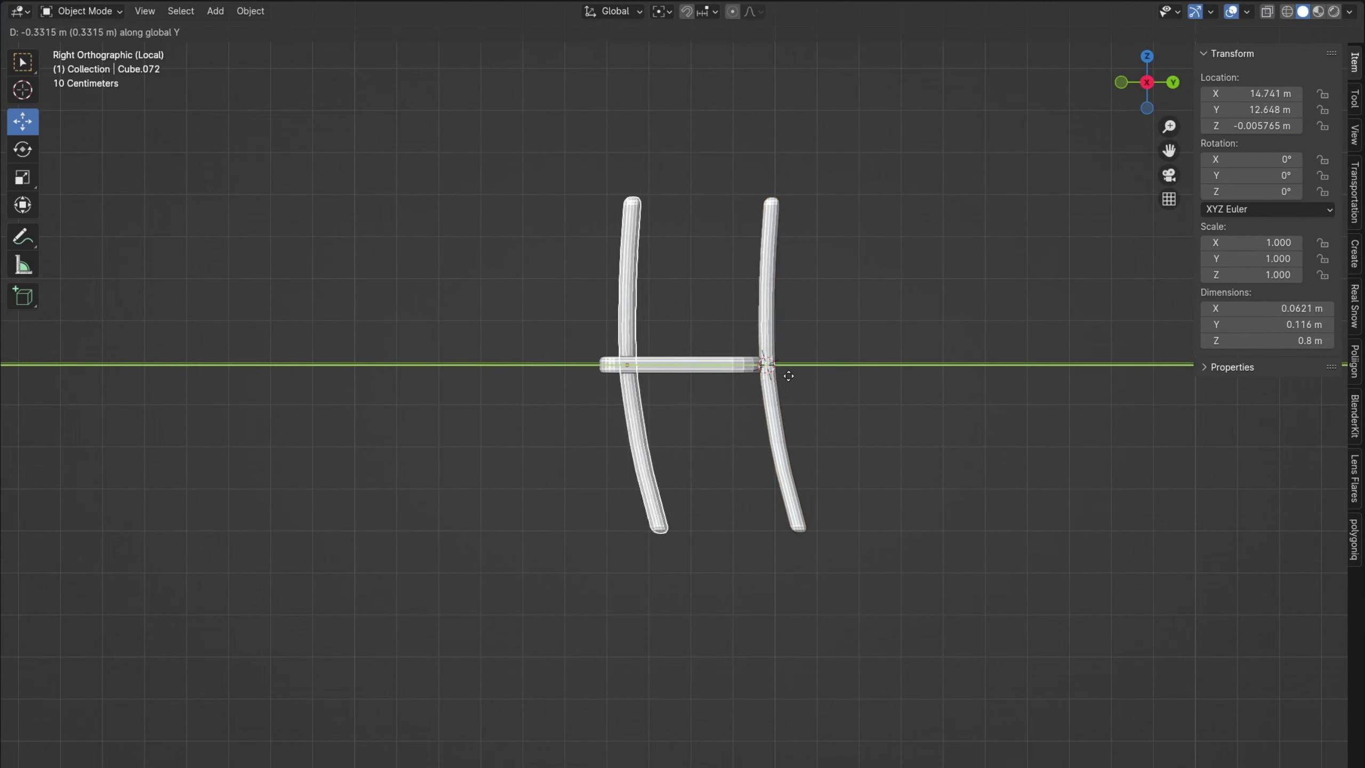
# Move the duplicated chair post along Y, delete its upper half, and place a copy of the resulting front leg about -0.22 m along X
pyautogui.click(735, 418)
pyautogui.moveTo(487, 85); pyautogui.dragTo(659, 305)
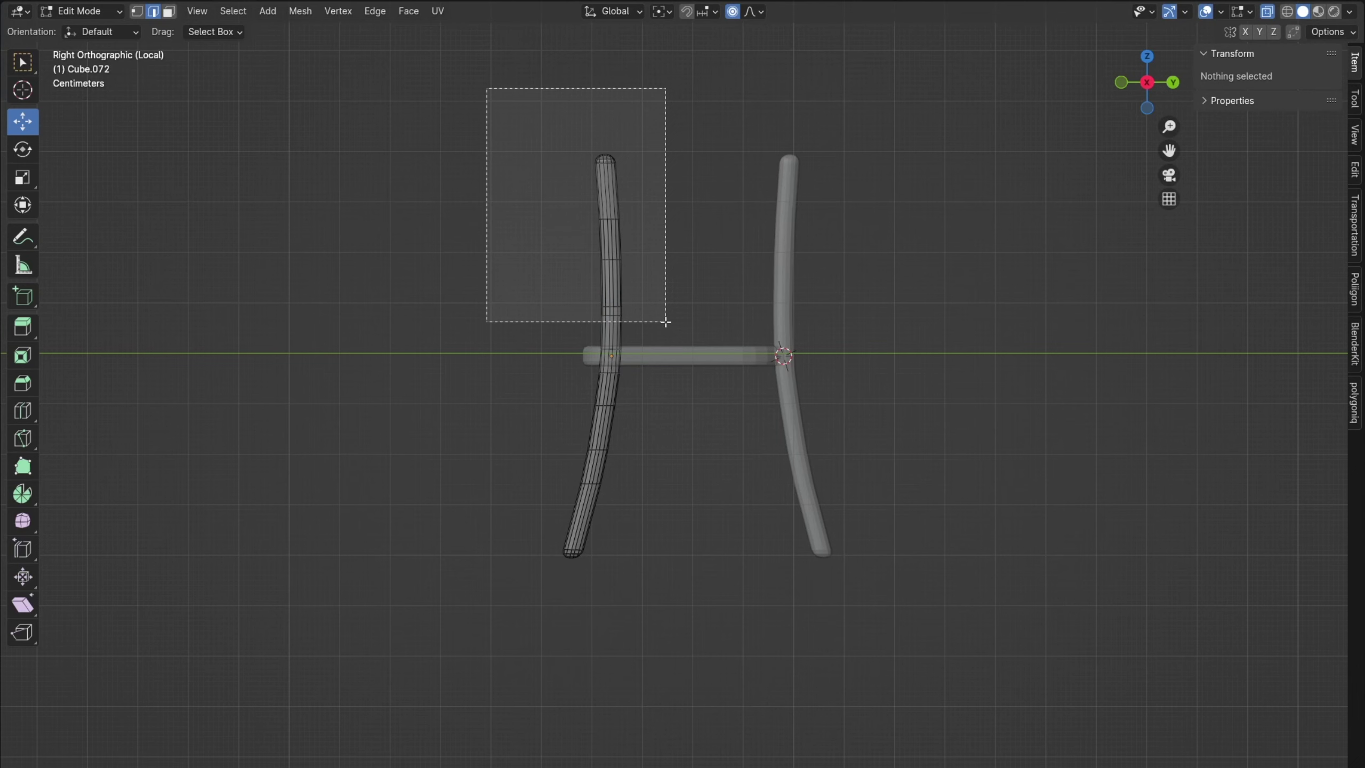
pyautogui.press('x')
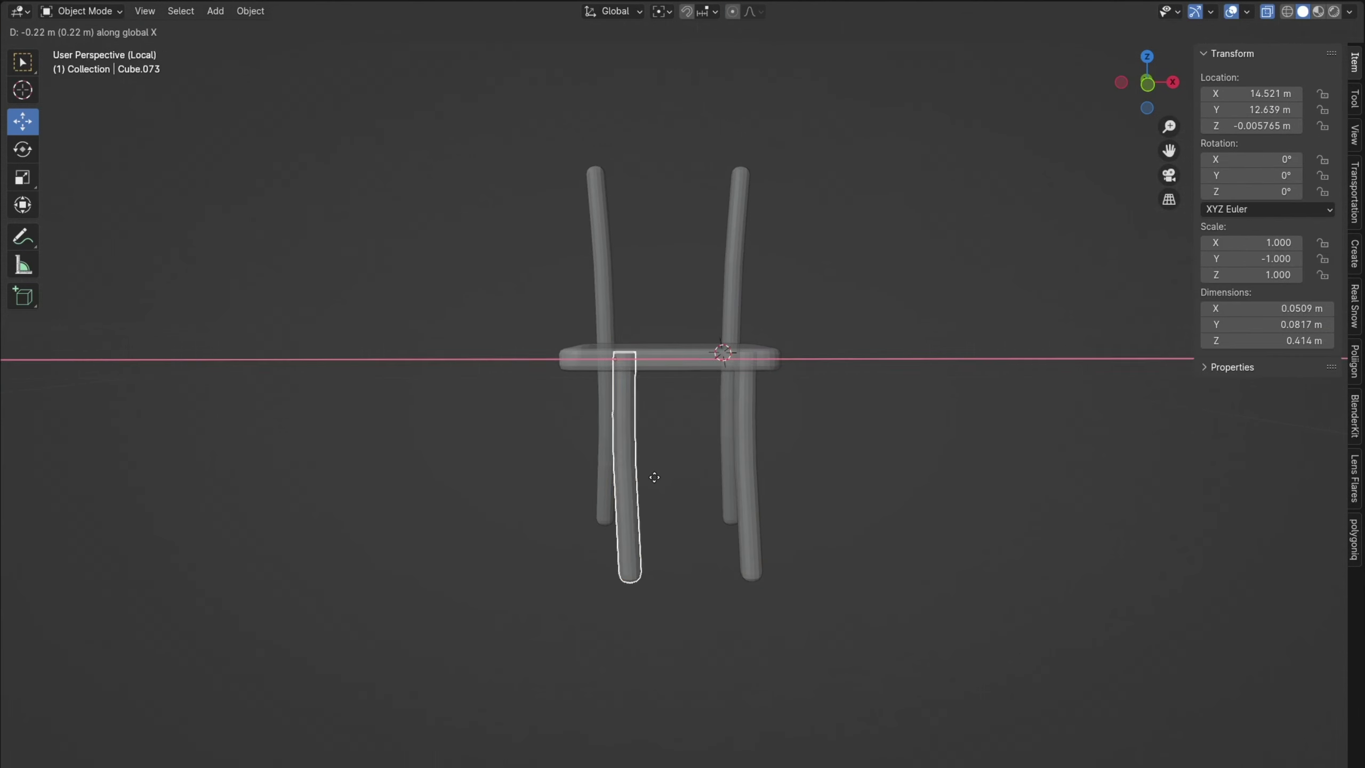
pyautogui.click(652, 475)
# Scale the copied front leg along X and move the curved top rail of the chair back along Z
pyautogui.press('s')
pyautogui.press('x')
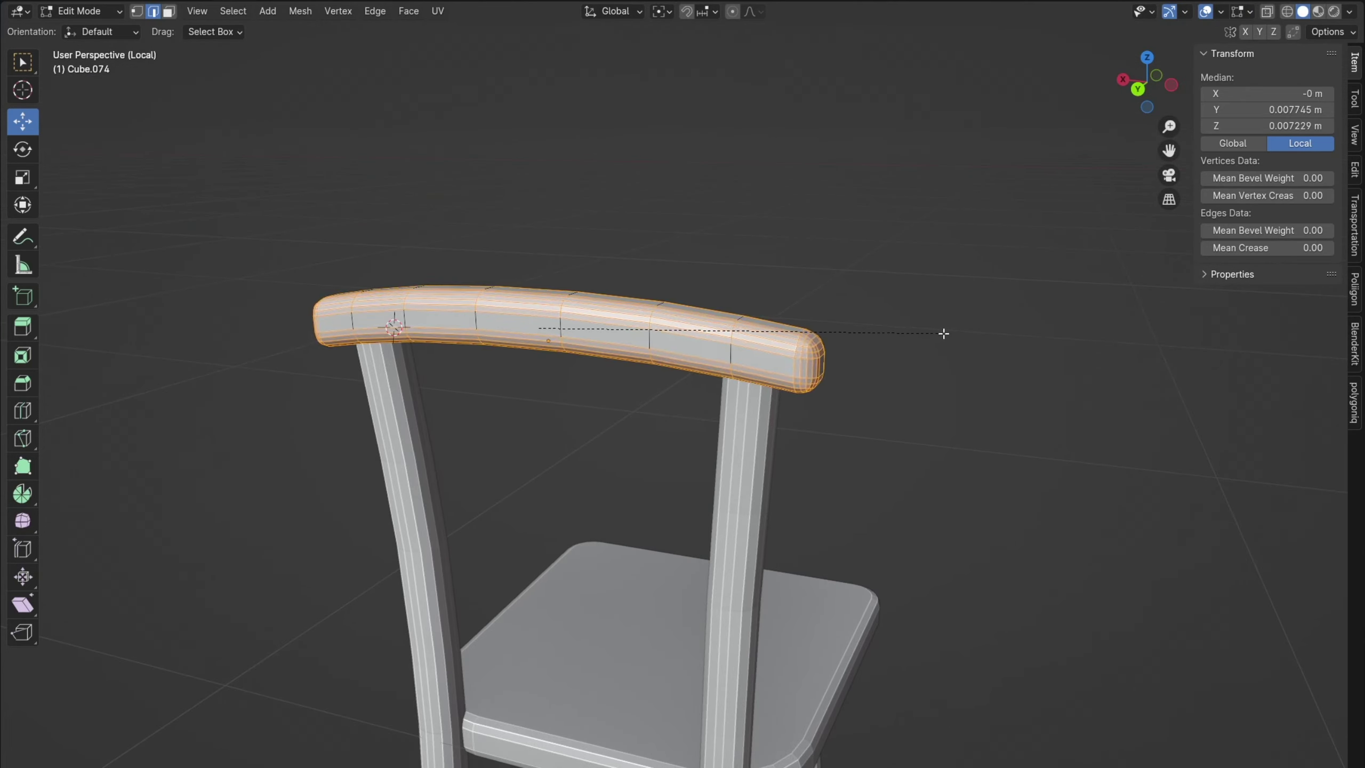
pyautogui.press('g')
pyautogui.press('z')
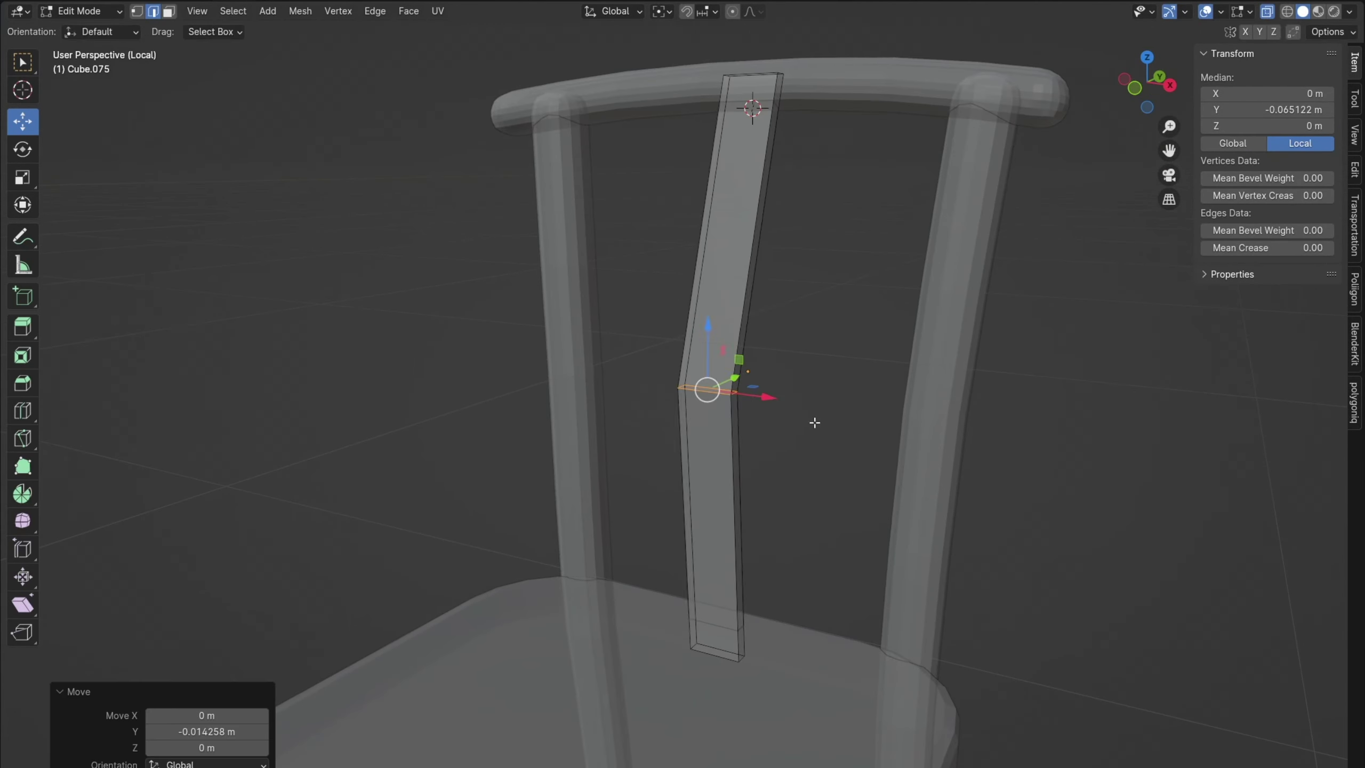
# Widen the backrest slat by scaling its middle edges along X, and place a copy of the slat along X, rotated about Y
pyautogui.press('s')
pyautogui.press('x')
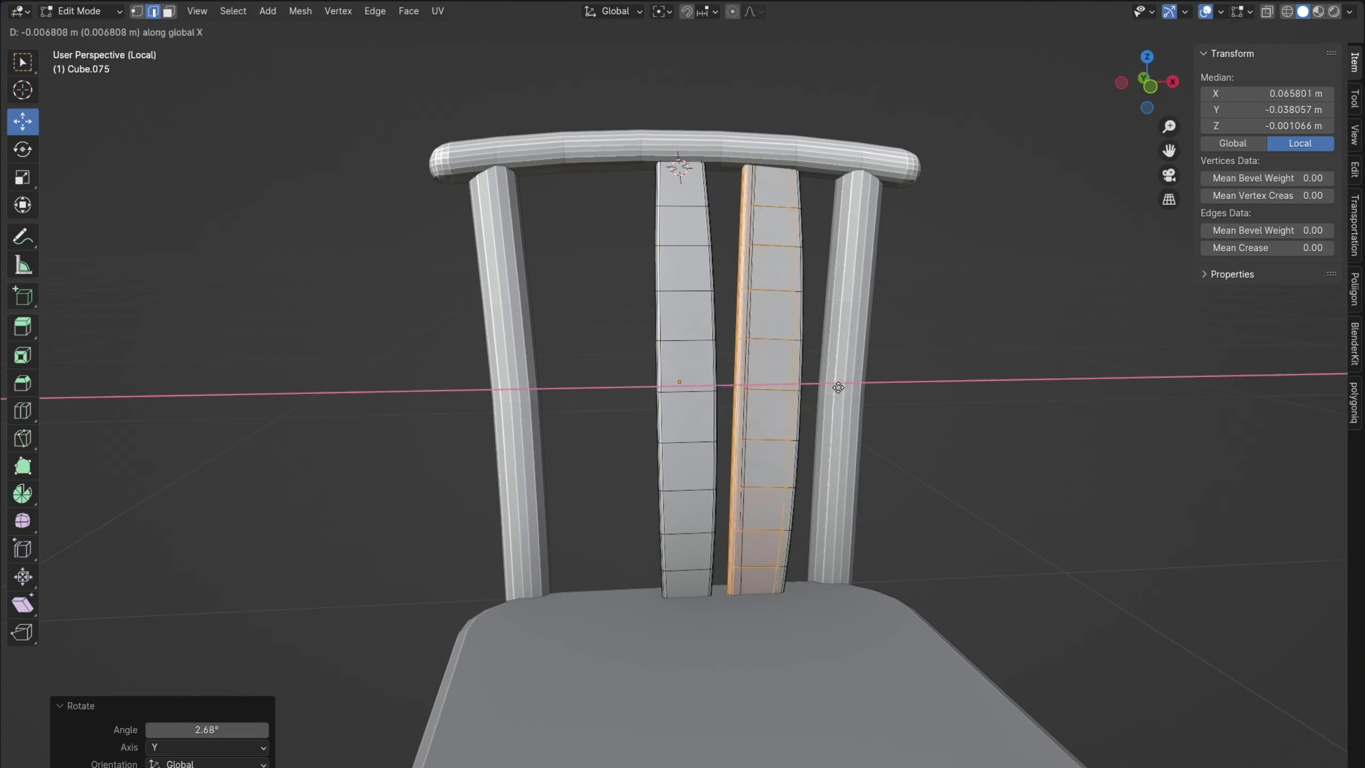
pyautogui.hotkey('shift', 'd')
pyautogui.press('x')
pyautogui.click(731, 365)
pyautogui.press('r')
pyautogui.press('y')
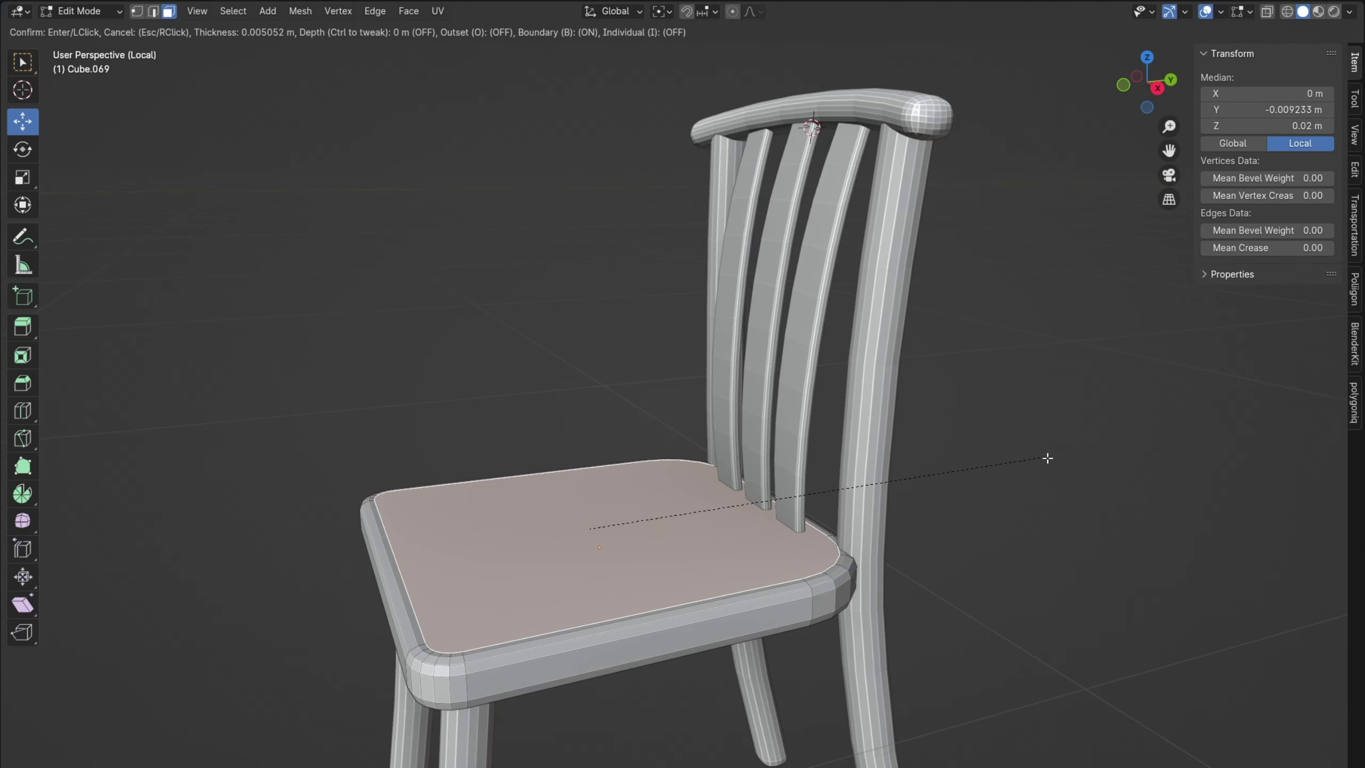
# Move the inset face of the chair seat along Z and delete the face of the seat-outline copy beneath the seat
pyautogui.press('g')
pyautogui.press('z')
pyautogui.click(1047, 458)
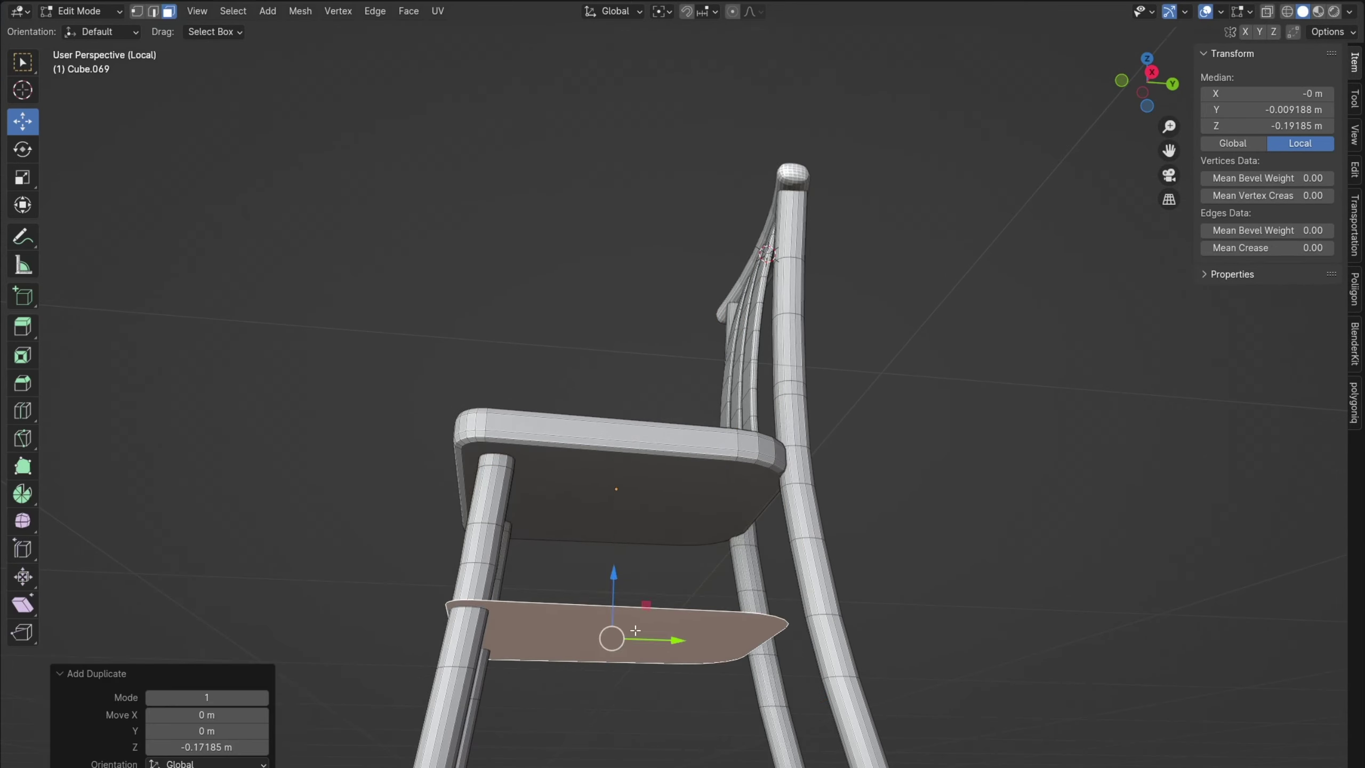
pyautogui.press('x')
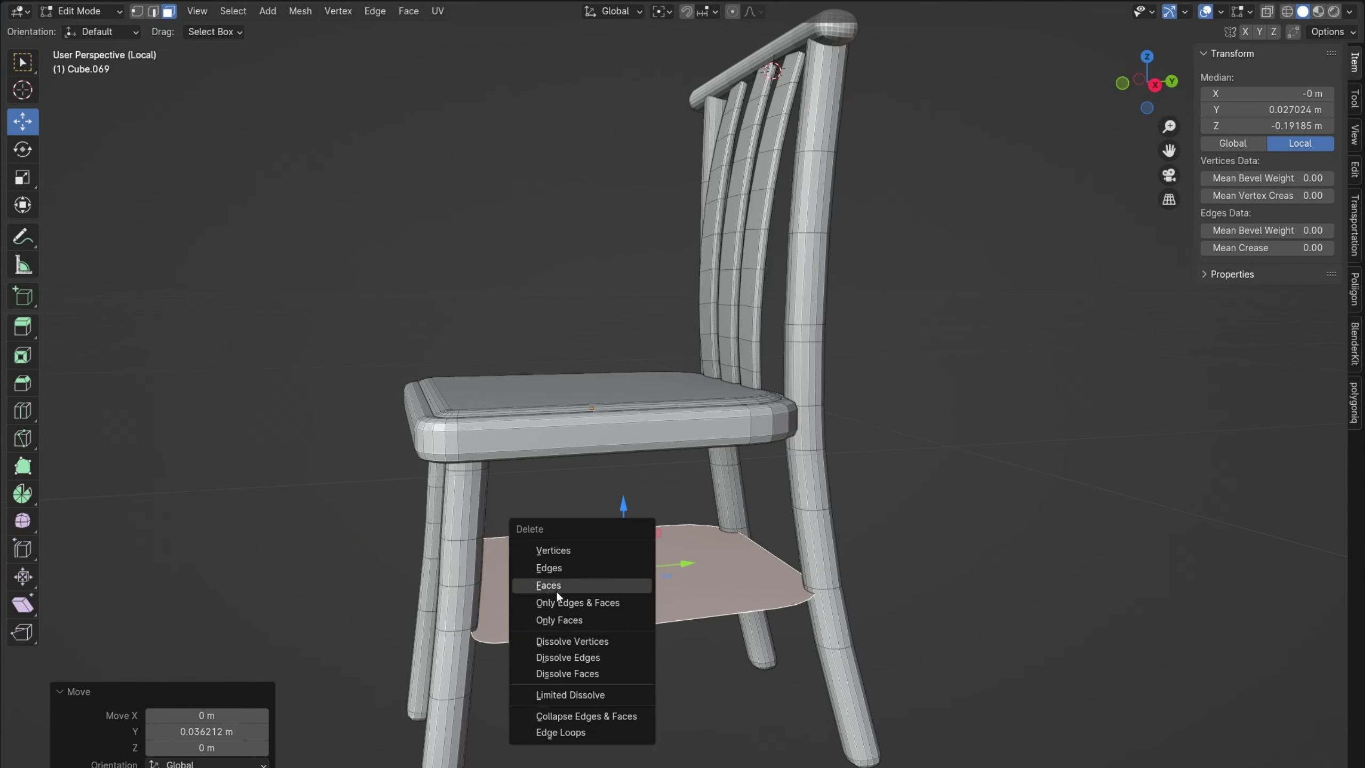
pyautogui.click(556, 590)
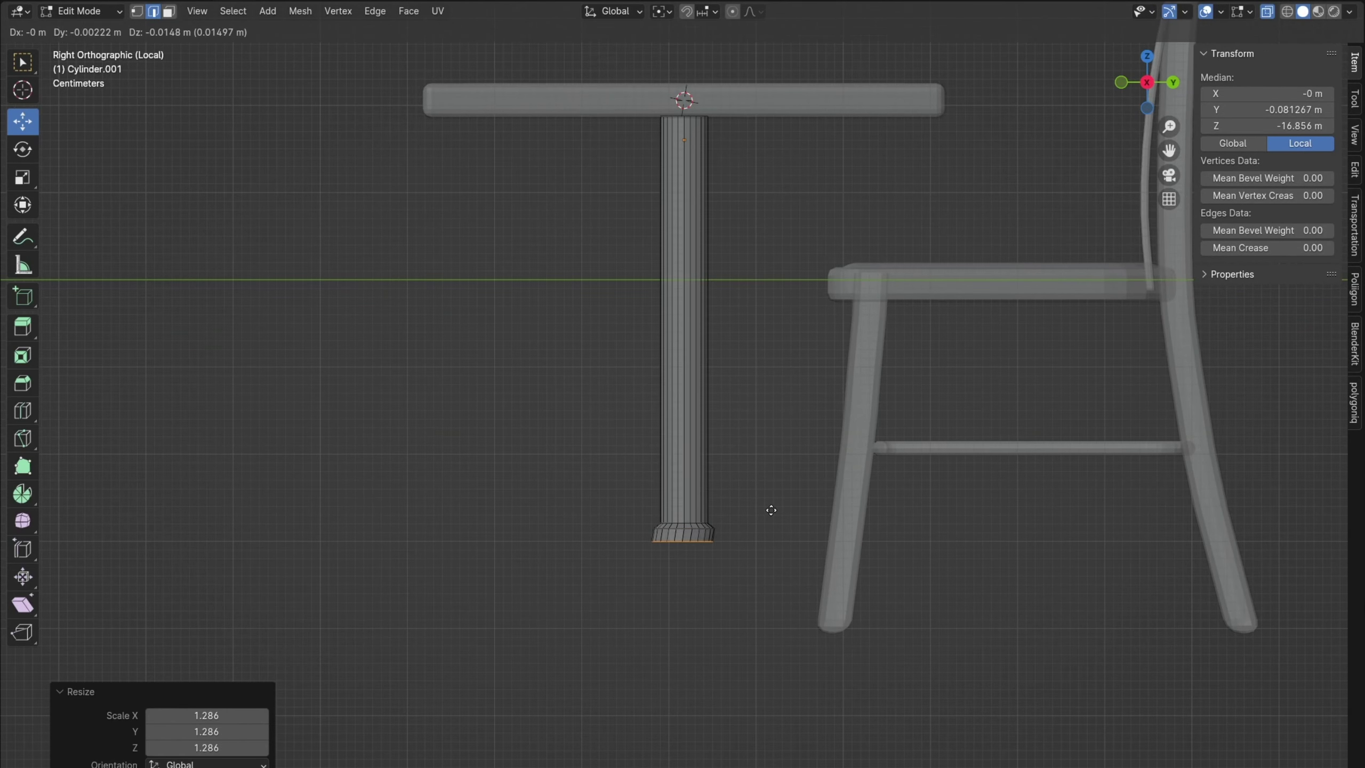
# Extrude and widen the lower end of the table post into a stepped round base and shift the base along Z
pyautogui.press('e')
pyautogui.click(771, 520)
pyautogui.press('s')
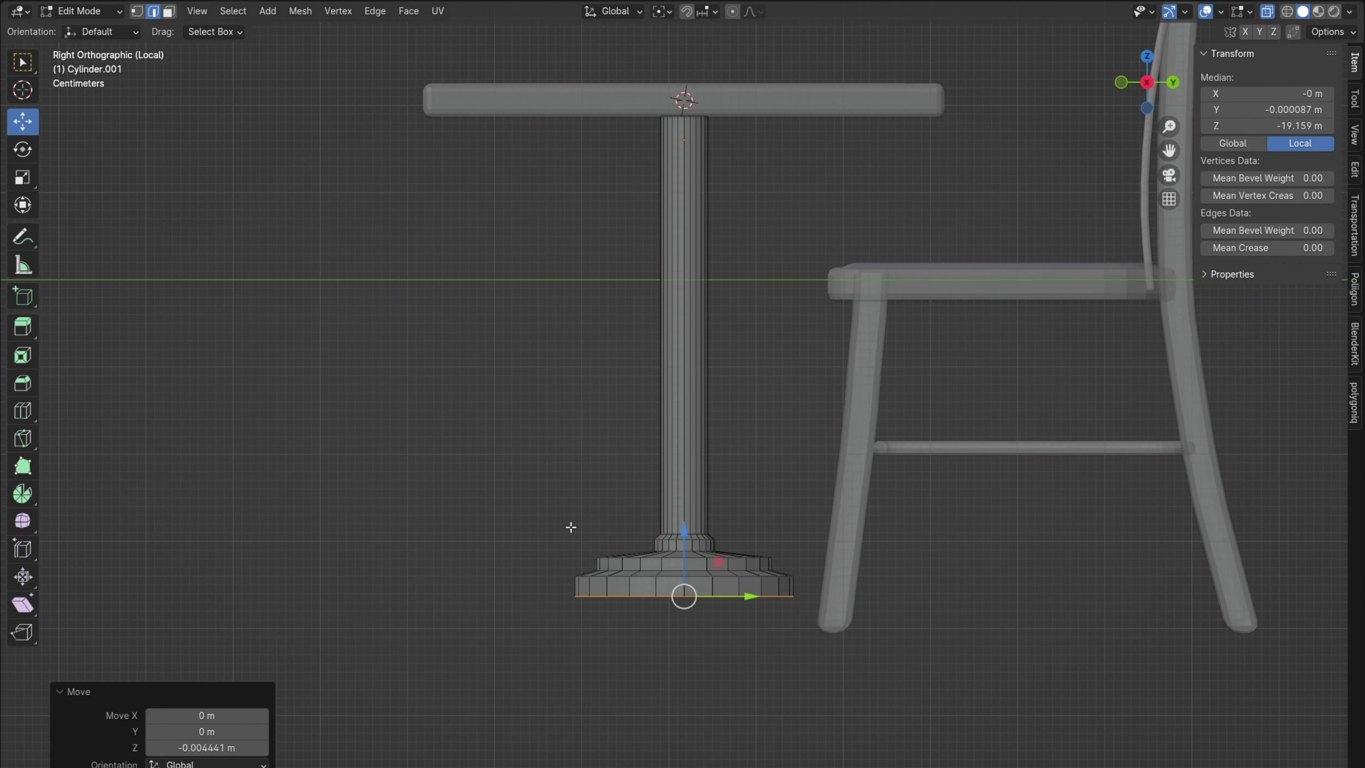
pyautogui.press('ctrl+KP_Add')
pyautogui.press('g')
pyautogui.press('z')
pyautogui.click(651, 597)
pyautogui.keyDown('alt'); pyautogui.click(651, 597); pyautogui.keyUp('alt')
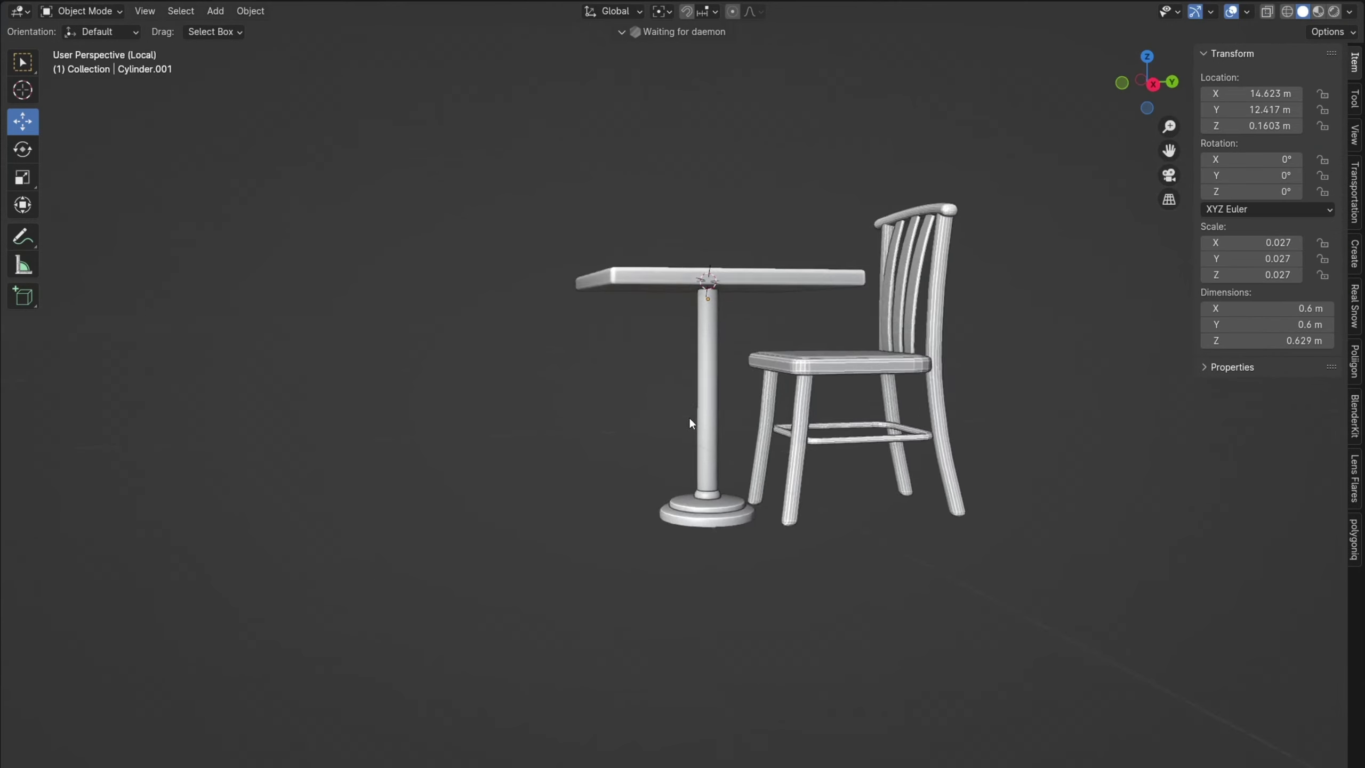
# Connect the TCom_CloseupBambooCuttingBoard texture to the Oak material's Base Color, then scale the chair's UVs about 2.84 and rotate them
pyautogui.moveTo(688, 417); pyautogui.dragTo(656, 471, button='middle')
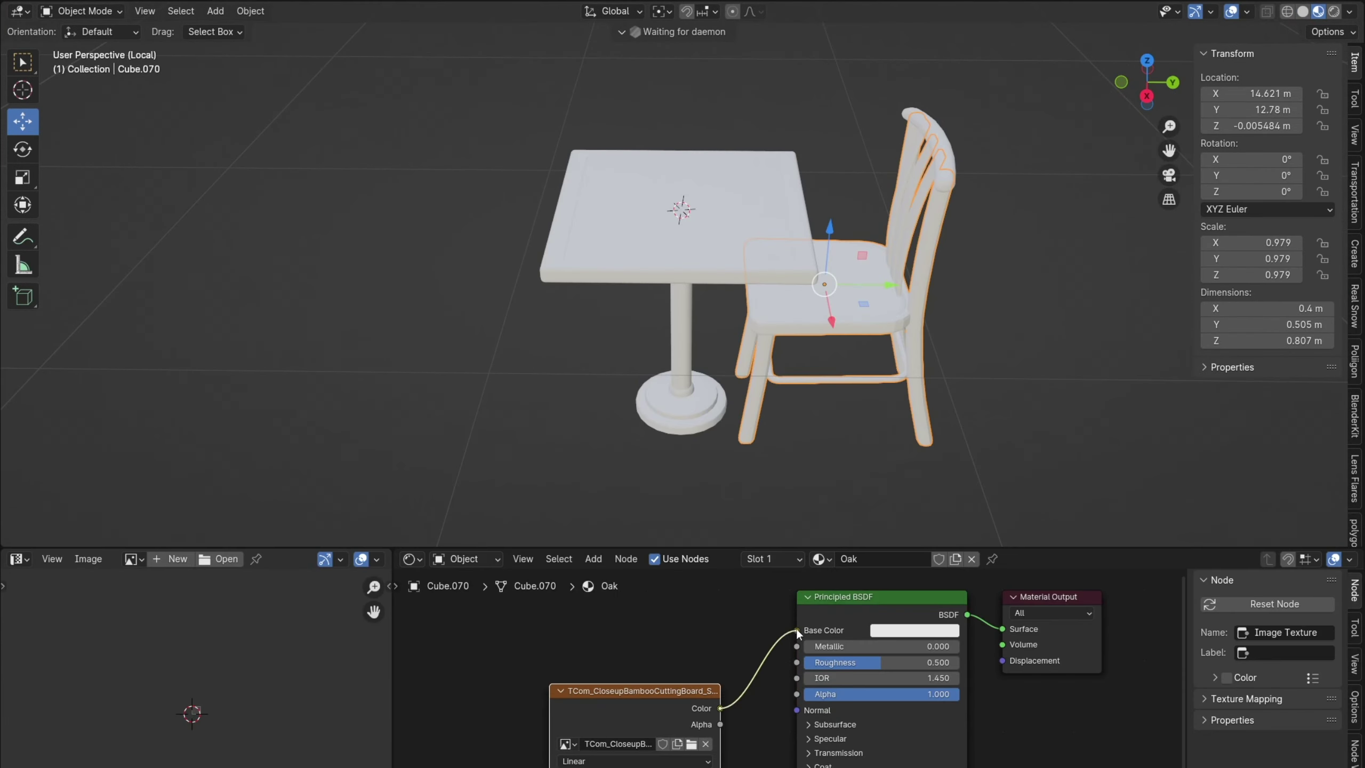
pyautogui.moveTo(795, 628); pyautogui.dragTo(797, 629)
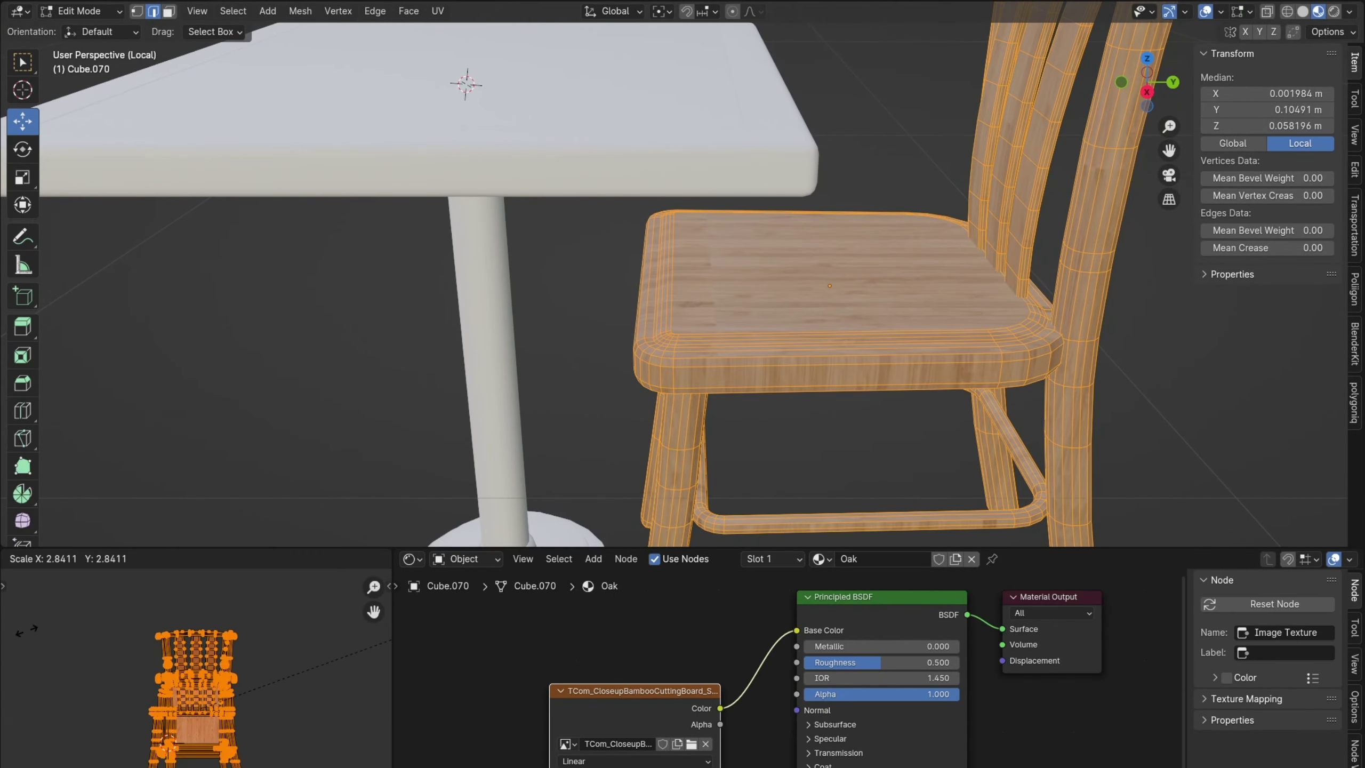
pyautogui.click(260, 692)
pyautogui.press('r')
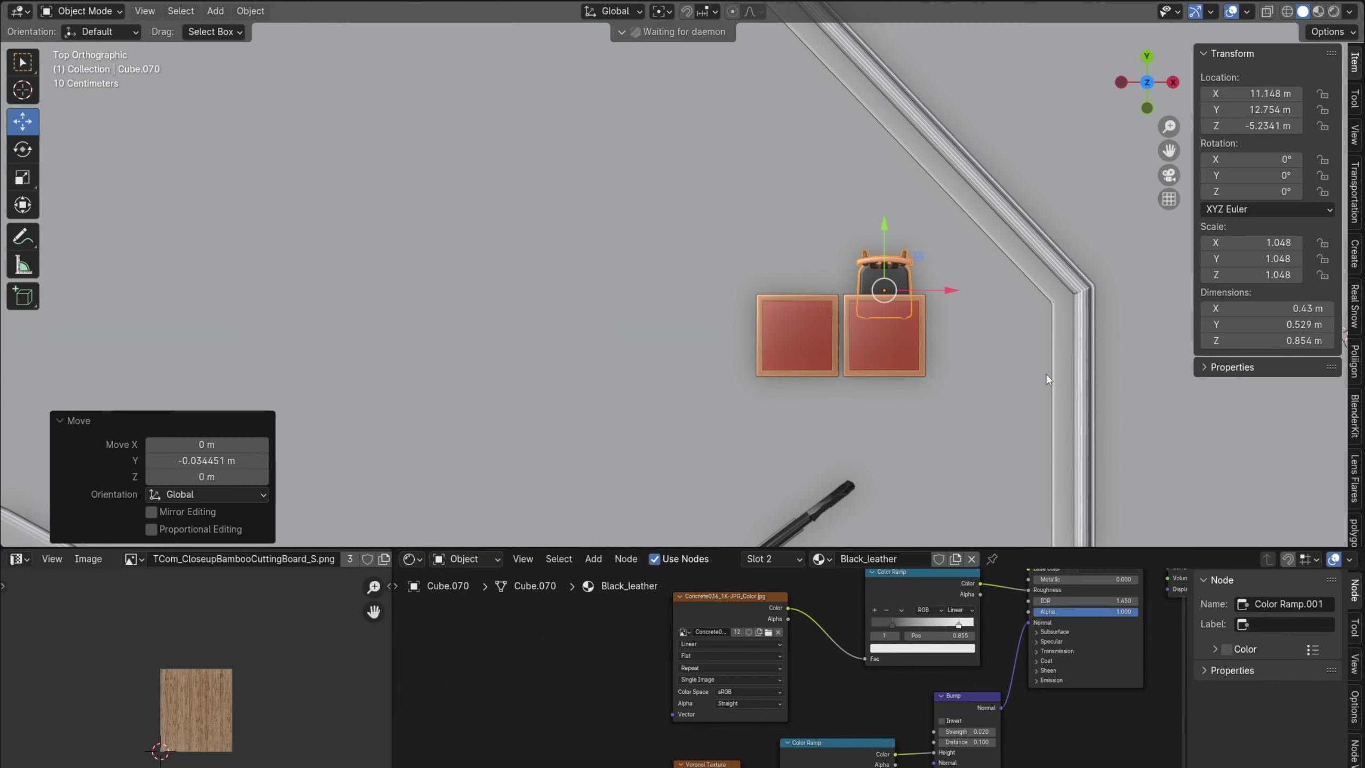
# Move the chair along X at its table and place a copy on the opposite side along Y, rotated 180°
pyautogui.press('g')
pyautogui.press('x')
pyautogui.click(964, 361)
pyautogui.hotkey('shift', 'd')
pyautogui.press('y')
pyautogui.click(870, 377)
pyautogui.write('r180')
pyautogui.press('Return')
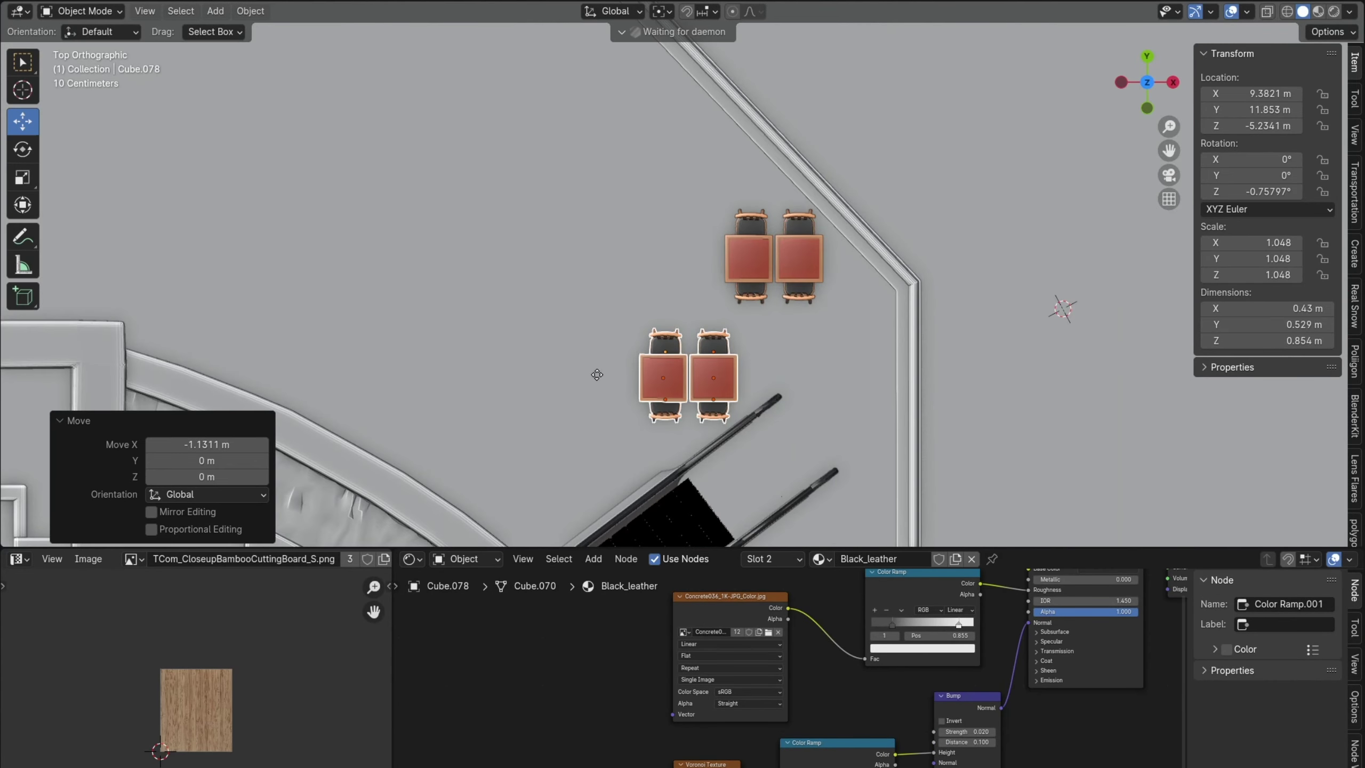
# Duplicate the two-table, four-chair group across the seating area along X and Y, rotating one copy 1.66° about Z
pyautogui.hotkey('shift', 'd')
pyautogui.press('r')
pyautogui.click(601, 381)
pyautogui.hotkey('shift', 'd')
pyautogui.press('y')
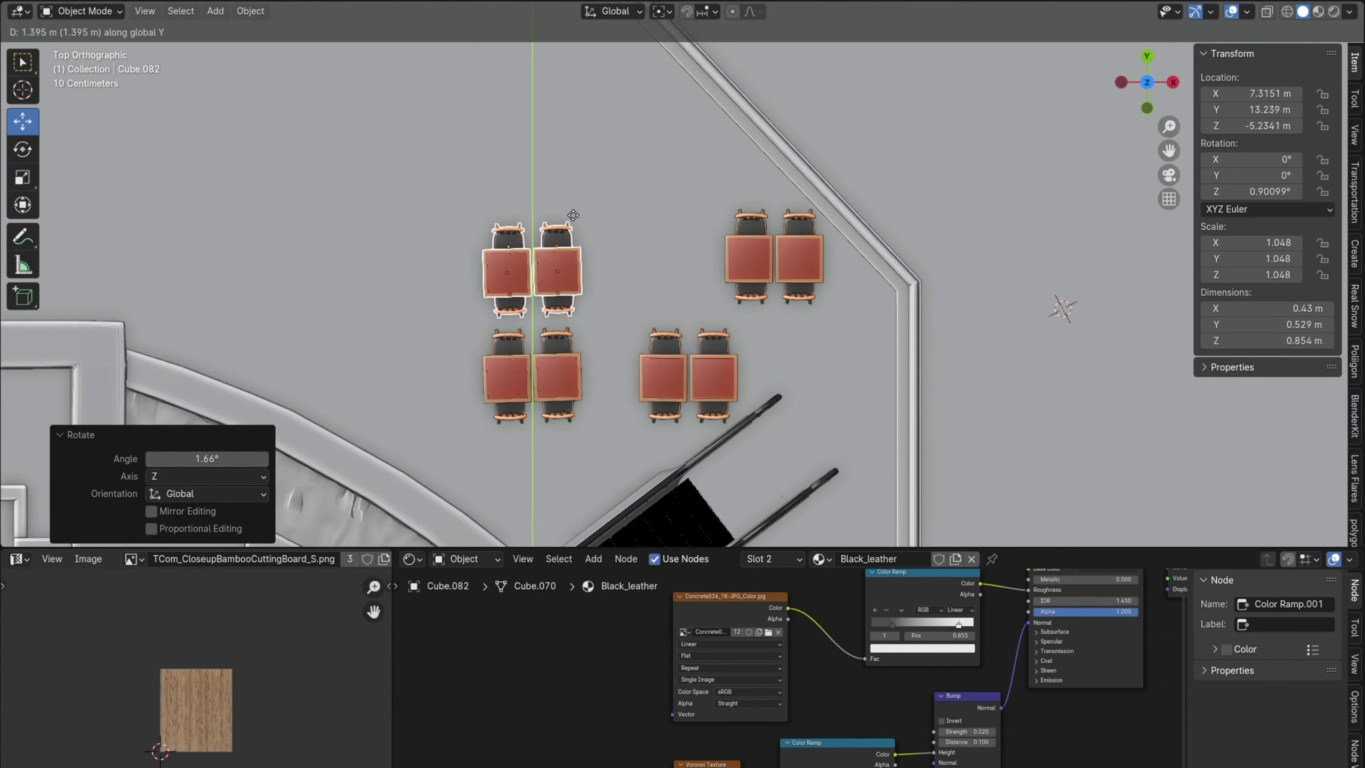
pyautogui.press('x')
pyautogui.click(634, 246)
pyautogui.hotkey('shift', 'd')
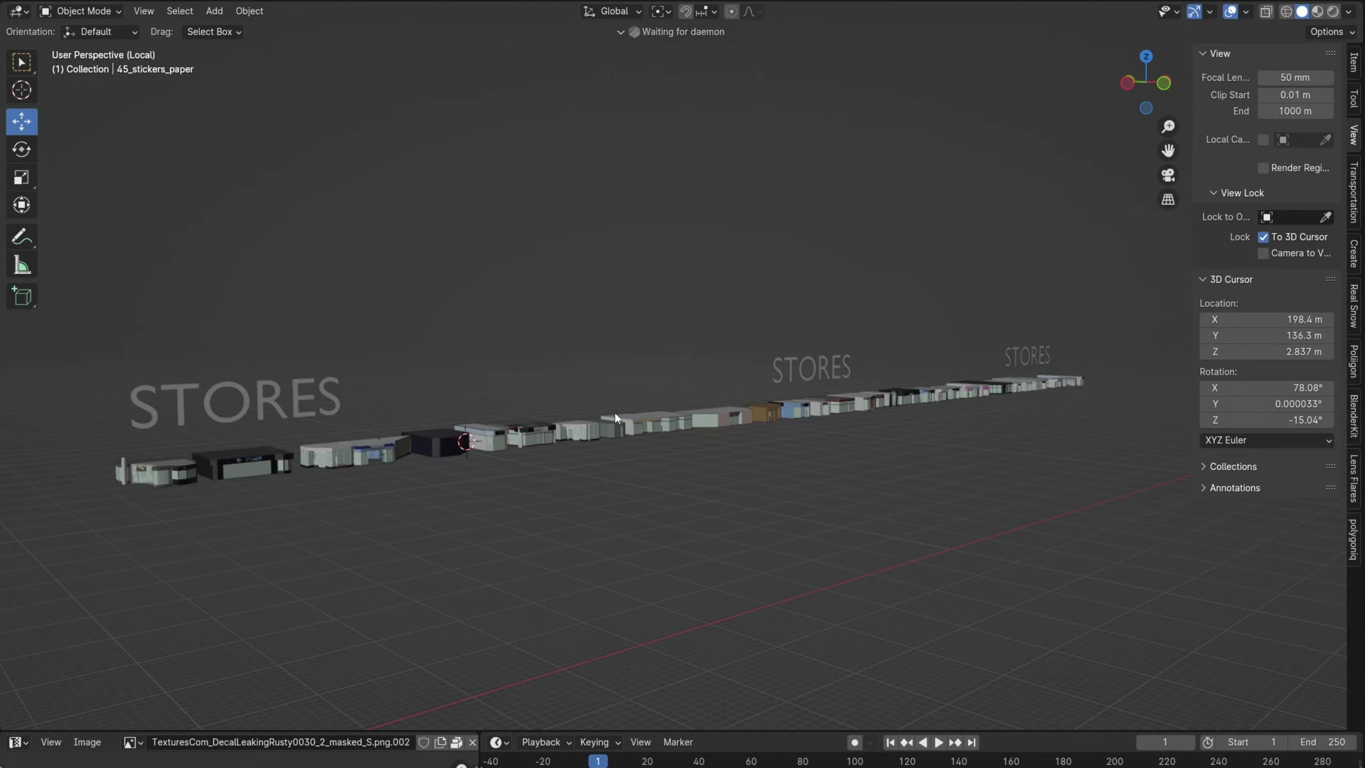
# Reshape the footprint of the angled store block by moving its corner edges
pyautogui.hotkey('shift', '`')
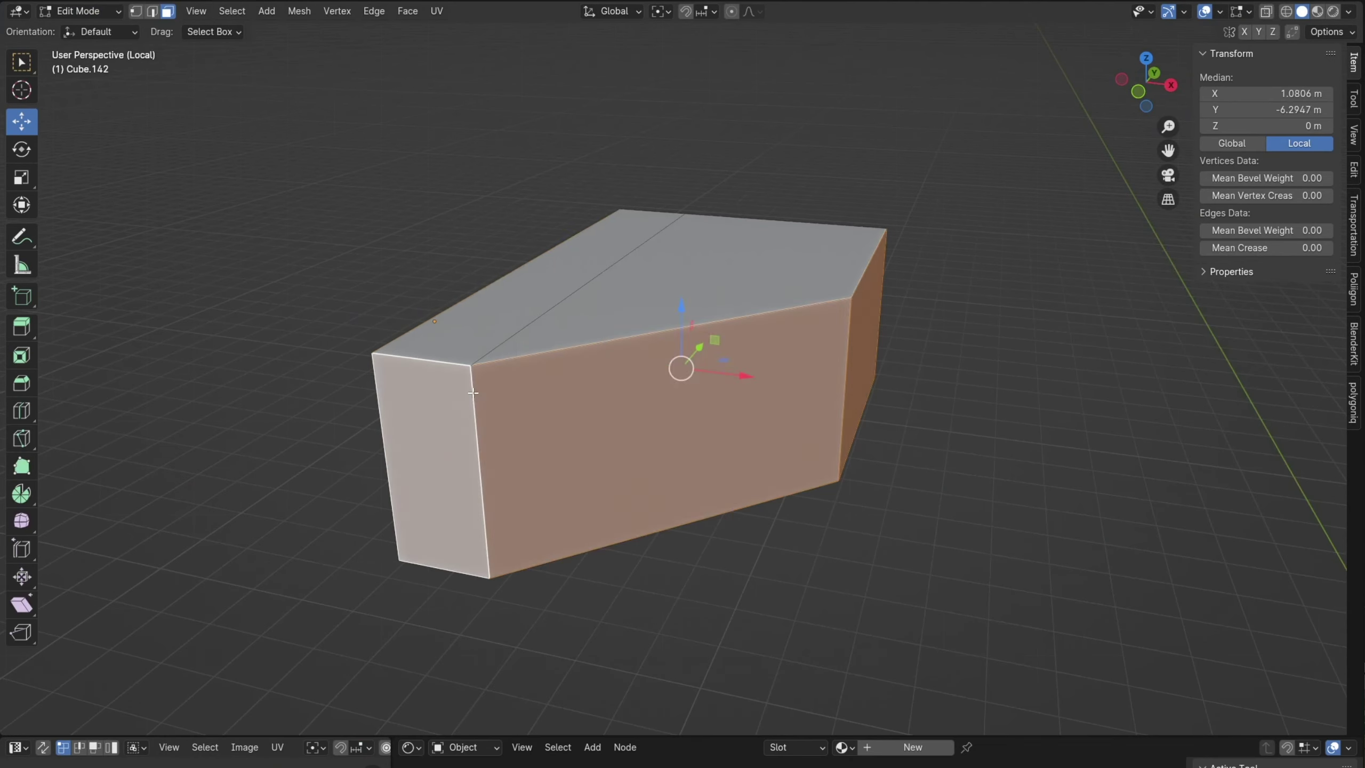
pyautogui.press('KP_7')
pyautogui.press('2')
pyautogui.click(595, 631)
pyautogui.moveTo(598, 564); pyautogui.dragTo(597, 484)
pyautogui.scroll(-1, 811, 128)
pyautogui.click(819, 317)
pyautogui.moveTo(912, 266); pyautogui.dragTo(911, 265)
# Add a loop cut through the store block and slide it beside the front corner
pyautogui.hotkey('ctrl', 'r')
pyautogui.click(701, 537)
pyautogui.moveTo(698, 538); pyautogui.dragTo(558, 343, button='middle')
pyautogui.press('g')
pyautogui.press('g')
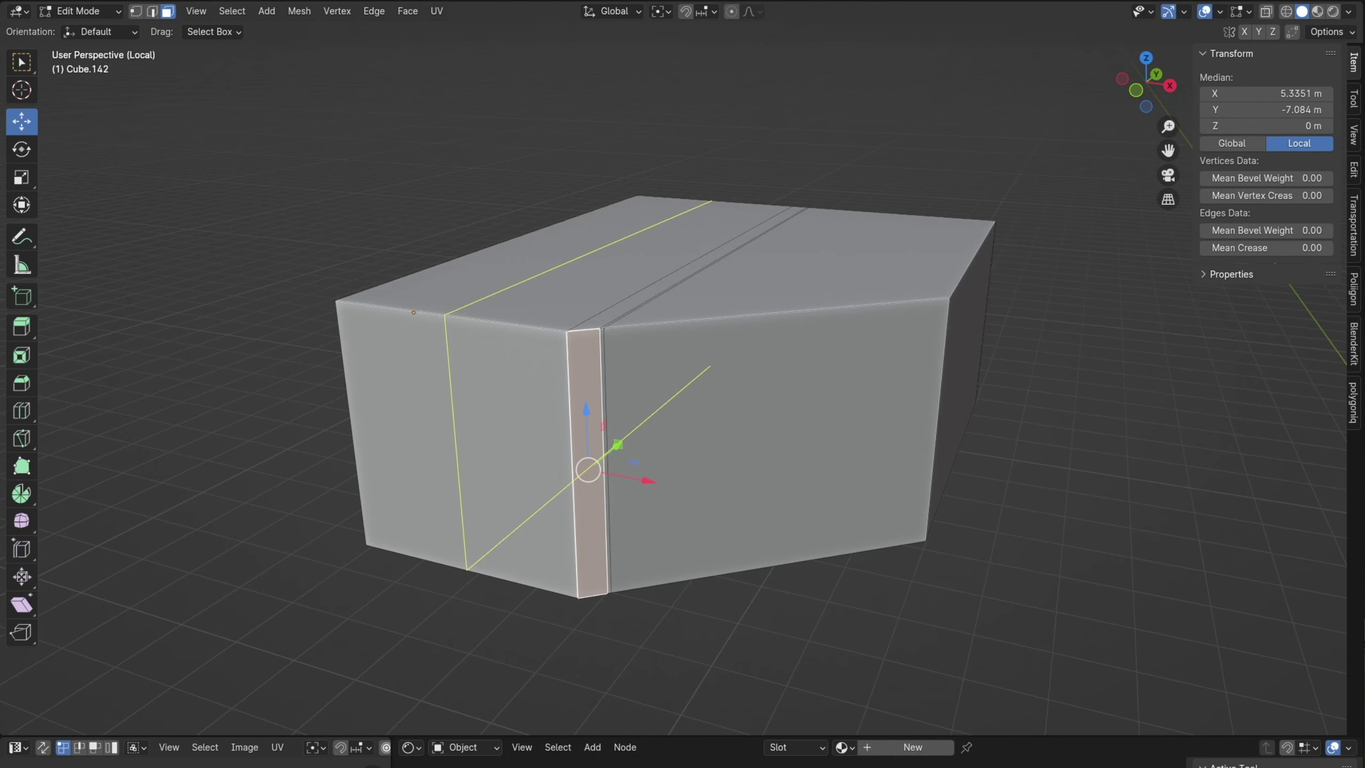
pyautogui.press('g')
pyautogui.press('g')
pyautogui.press('Escape')
# Rotate the narrow front strip at the store's corner about Z
pyautogui.press('r')
pyautogui.press('z')
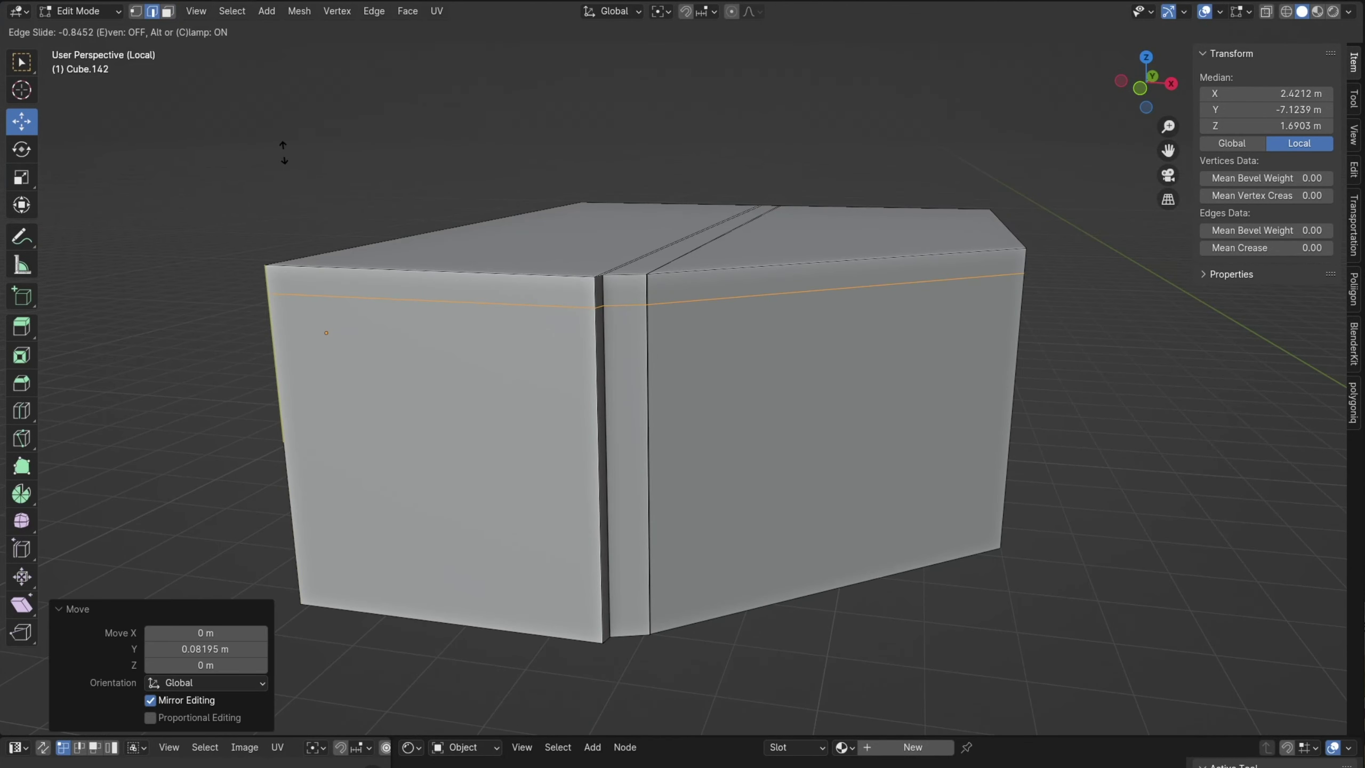
# Add edge loops near the top and side edges of the store's front walls and offset the frame faces with Shrink/Fatten
pyautogui.click(283, 152)
pyautogui.hotkey('ctrl', 'r')
pyautogui.click(278, 280)
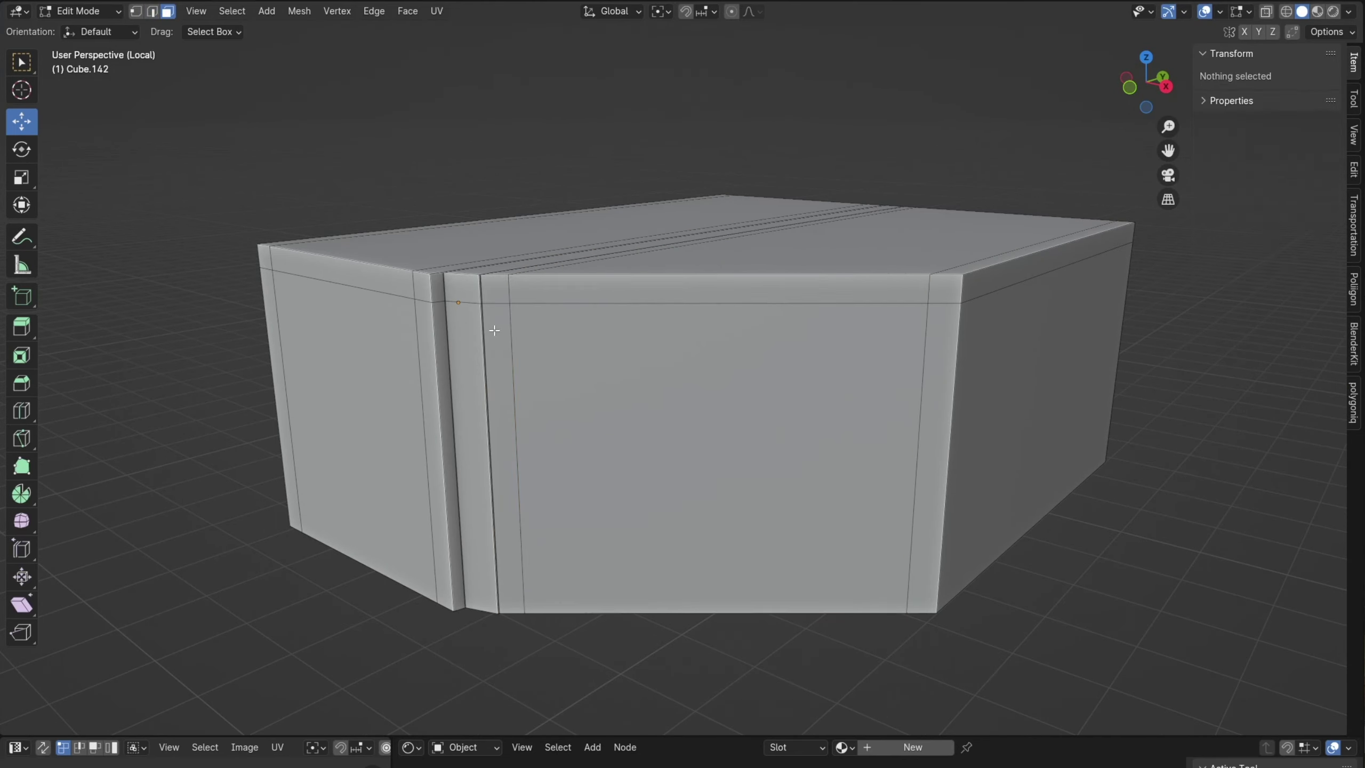
pyautogui.hotkey('alt', 's')
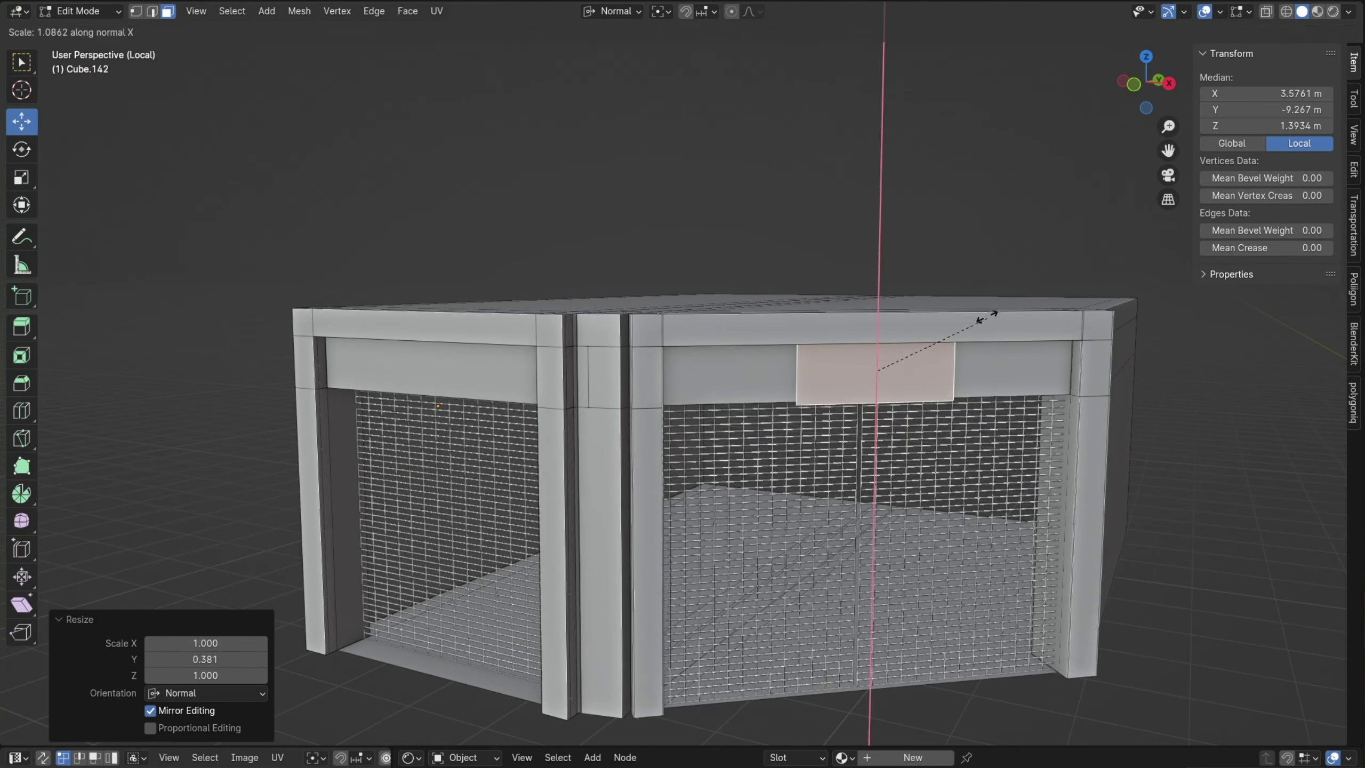
# Position the sign face on the band above the front shutter and move the interior column along X
pyautogui.press('g')
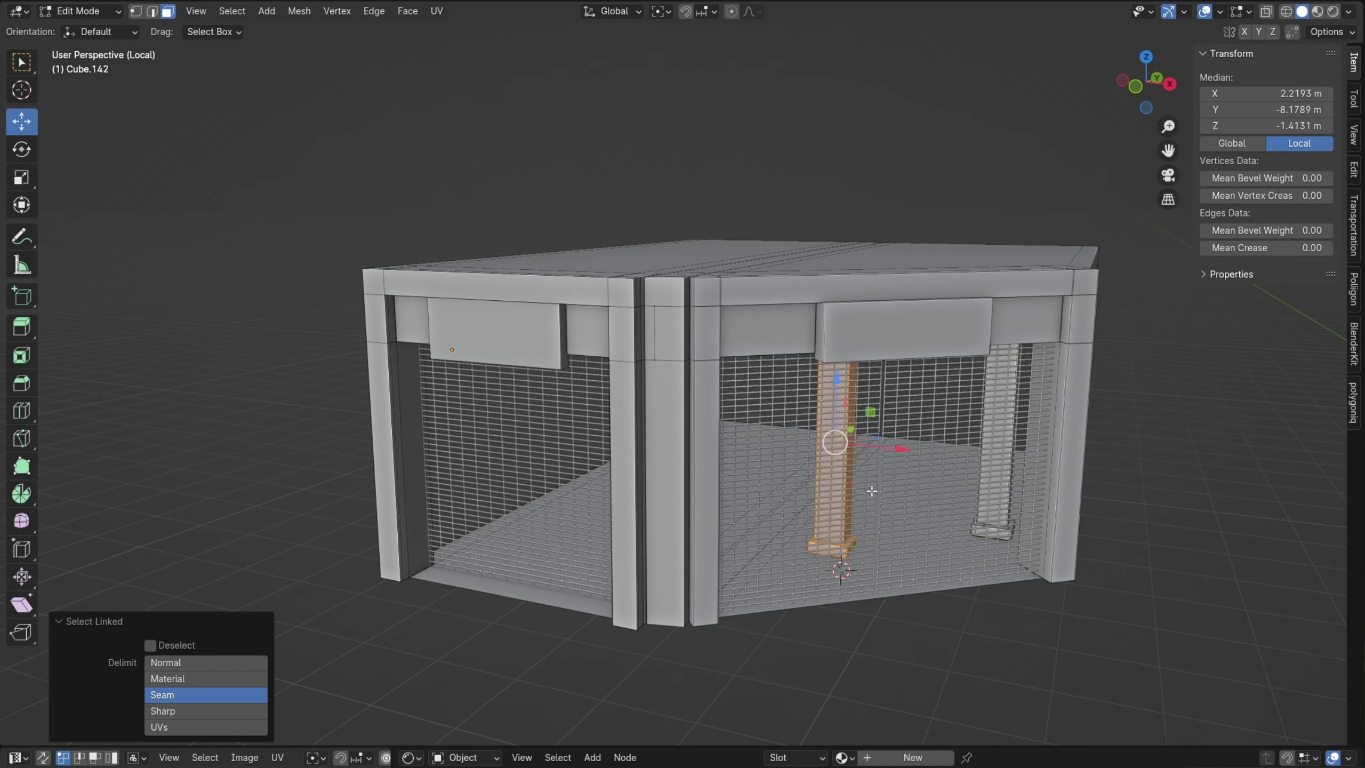
pyautogui.press('g')
pyautogui.press('x')
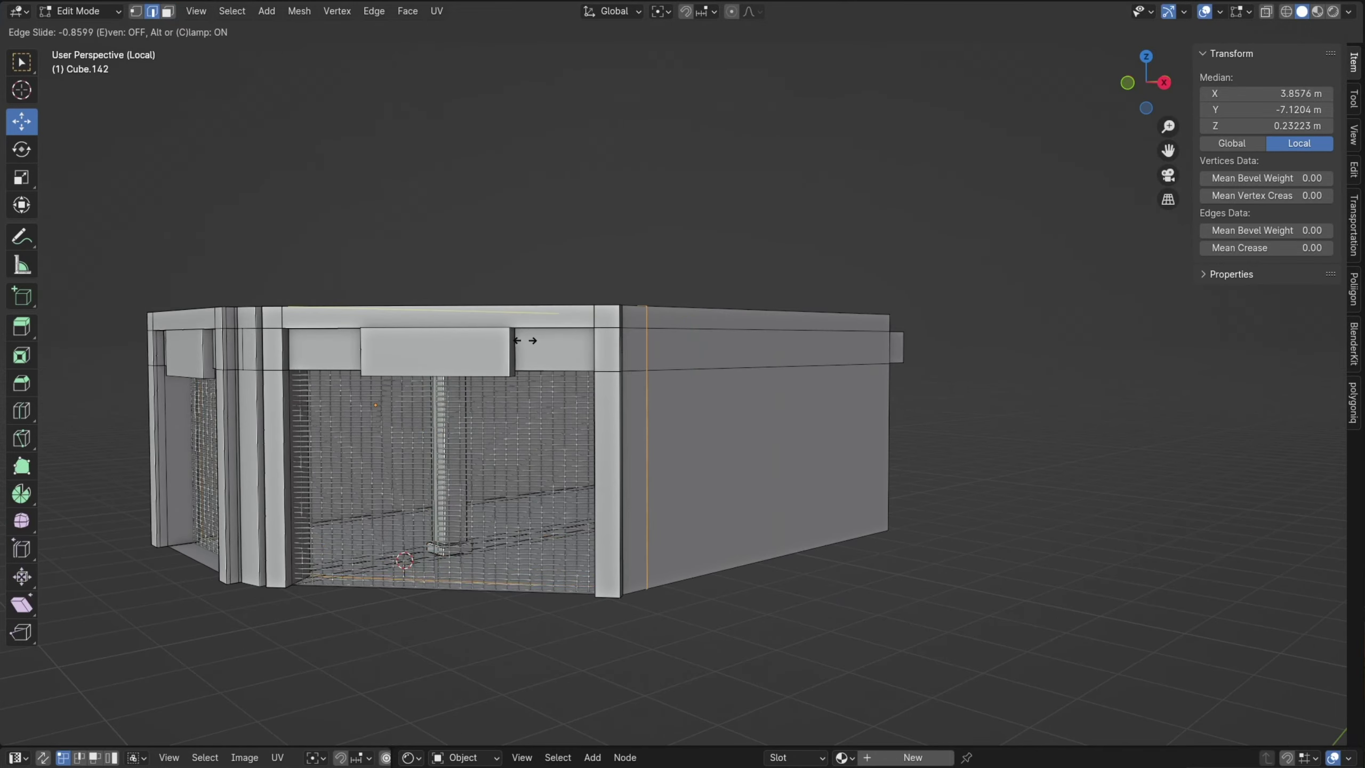
# Slide a vertical edge loop toward the side wall's front corner and fatten the side wall's frame faces about 0.11 m
pyautogui.click(524, 341)
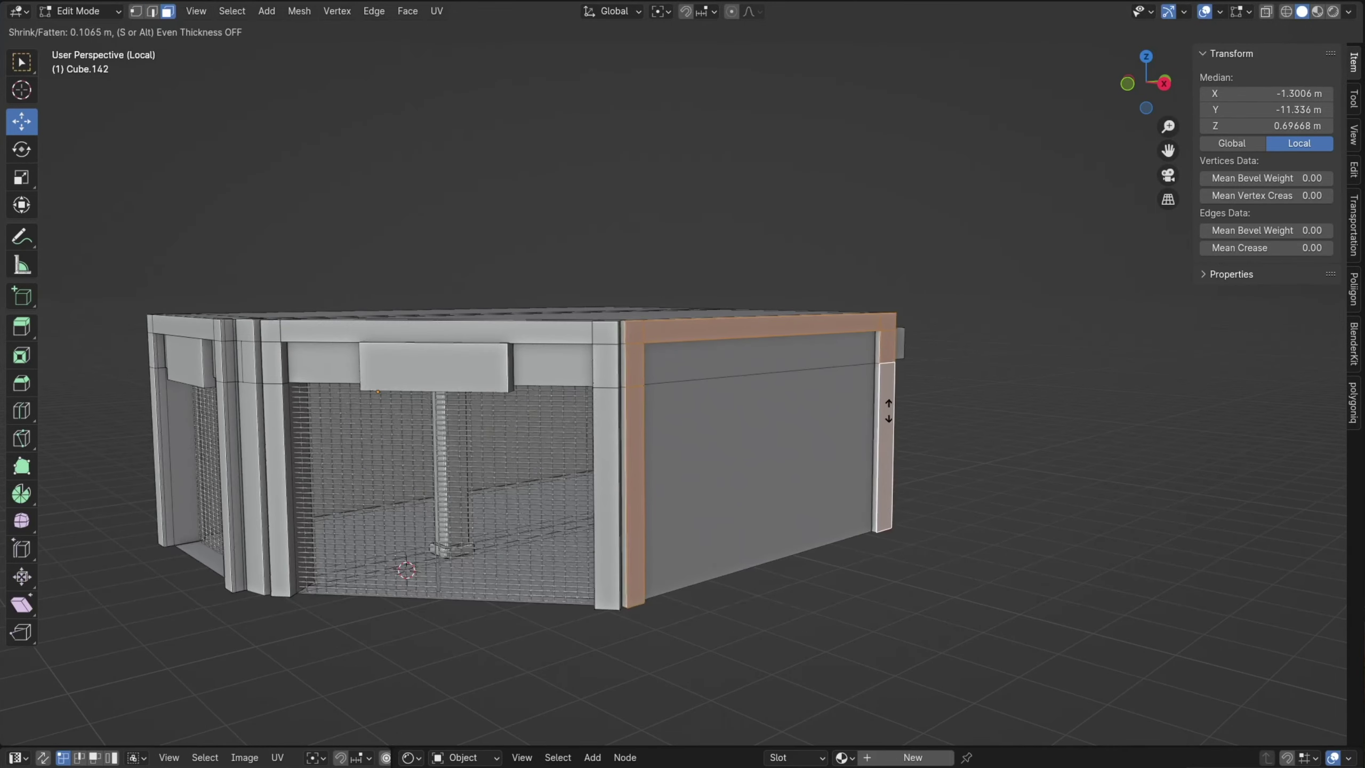
pyautogui.click(834, 463)
pyautogui.click(826, 464)
pyautogui.press('Tab')
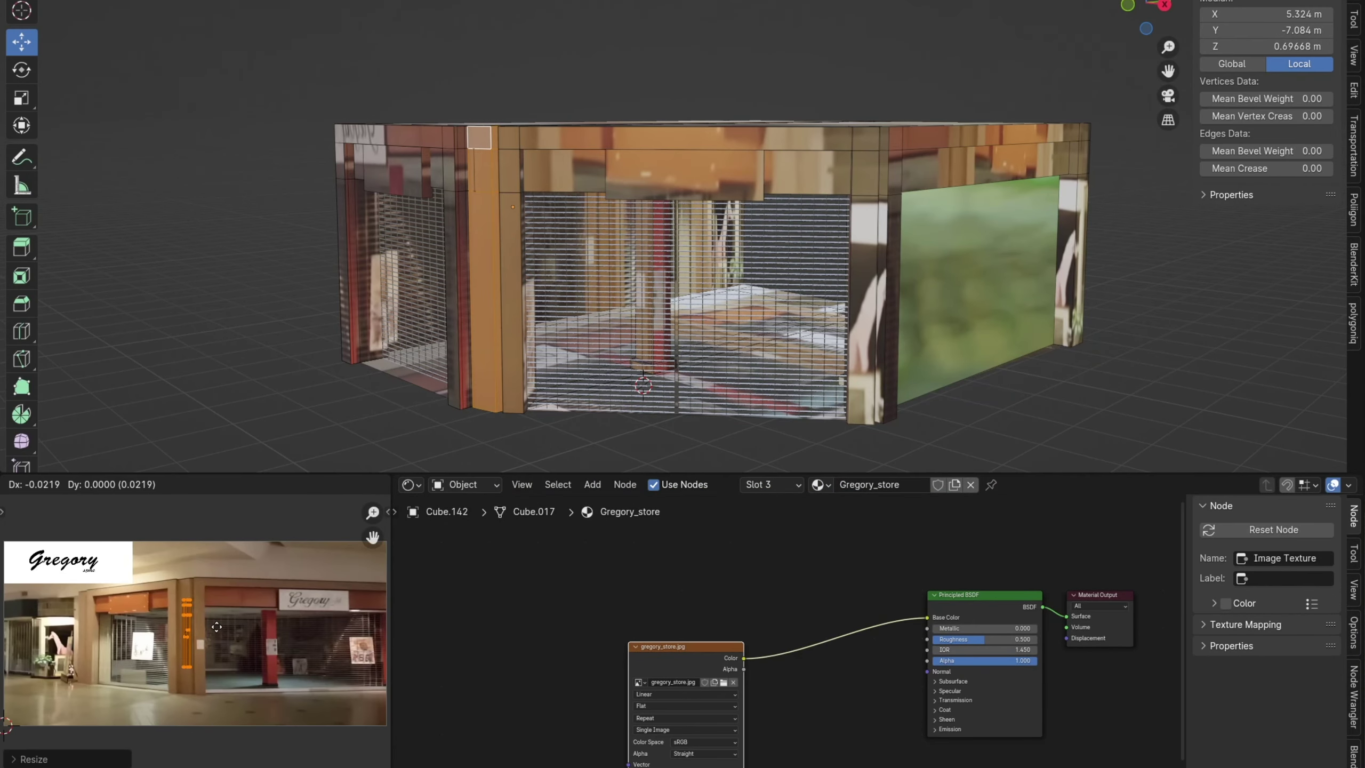
# Move the storefront frame UVs onto the brown pillar of gregory_store.jpg and mirror the Gregory sign's UVs along X
pyautogui.scroll(6, 216, 627)
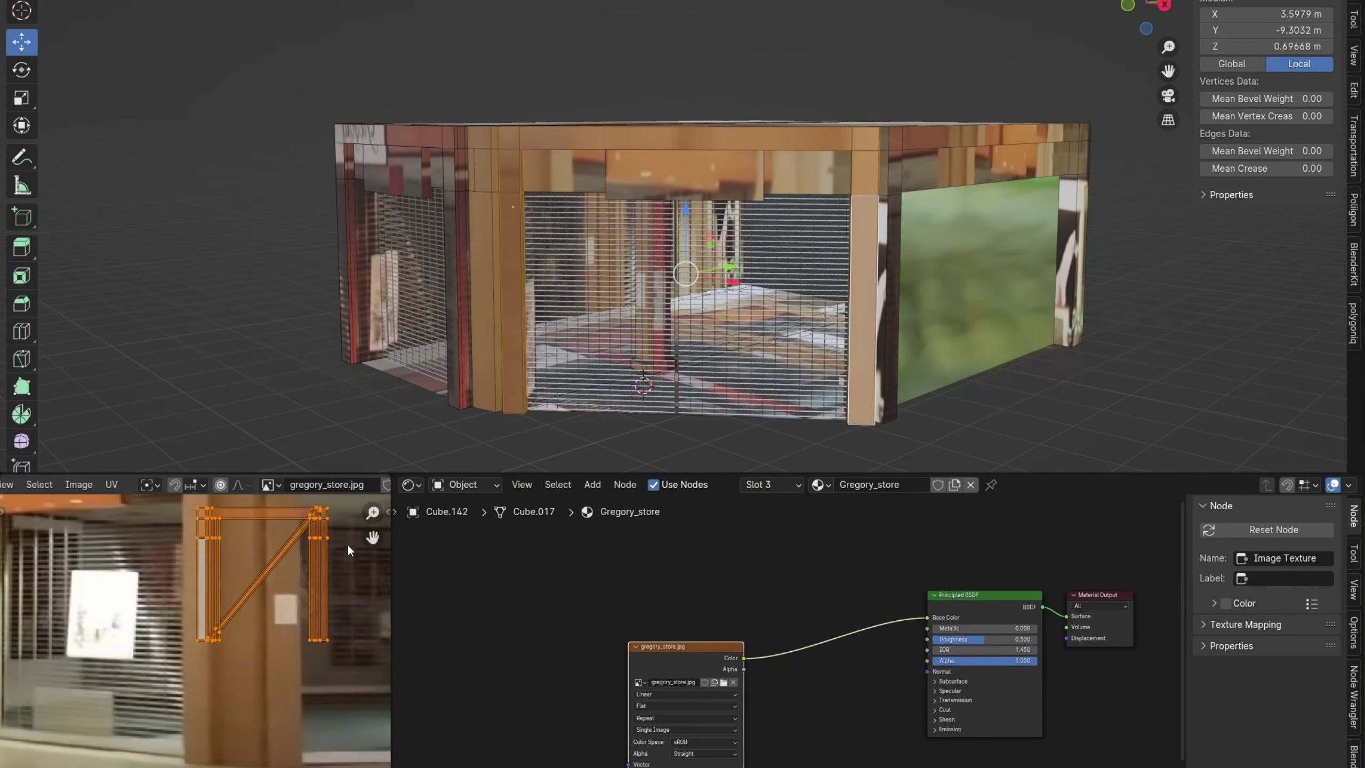
pyautogui.press('g')
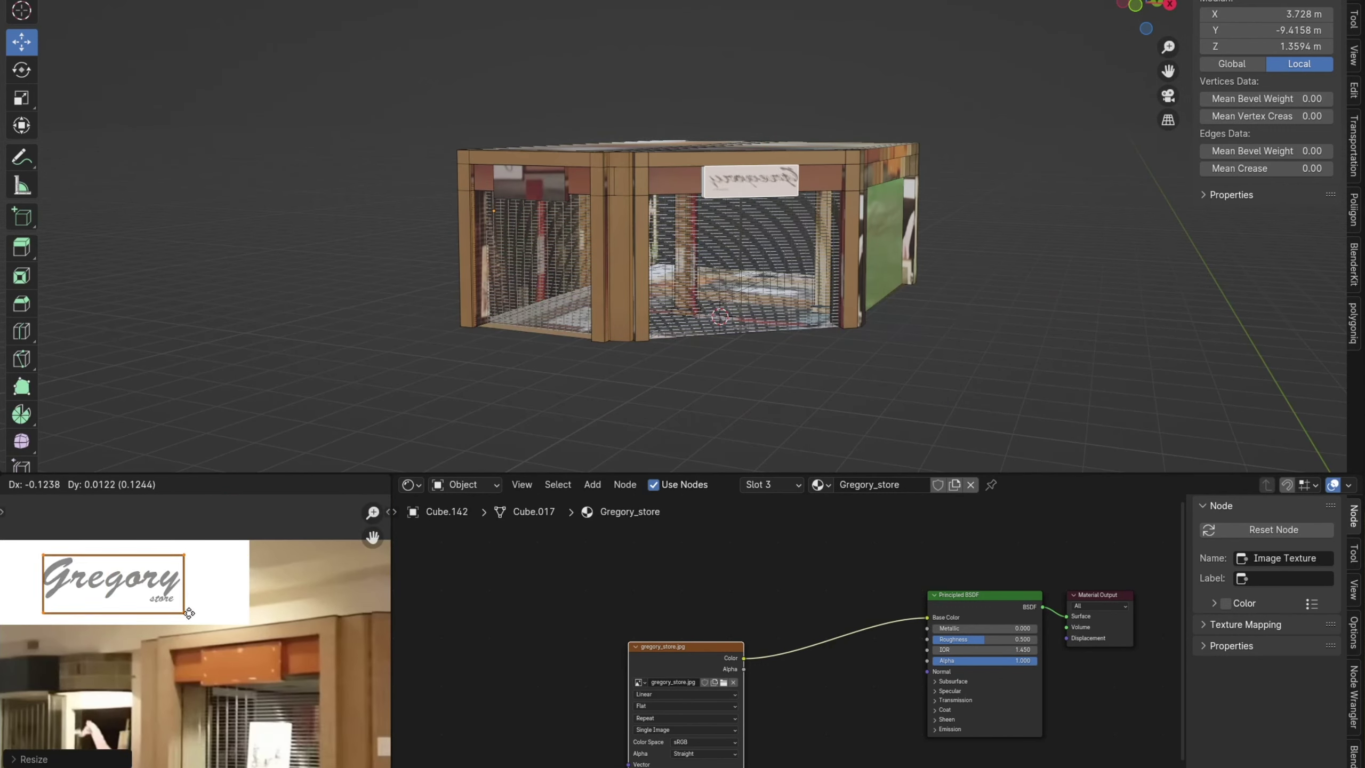
pyautogui.press('s')
pyautogui.press('x')
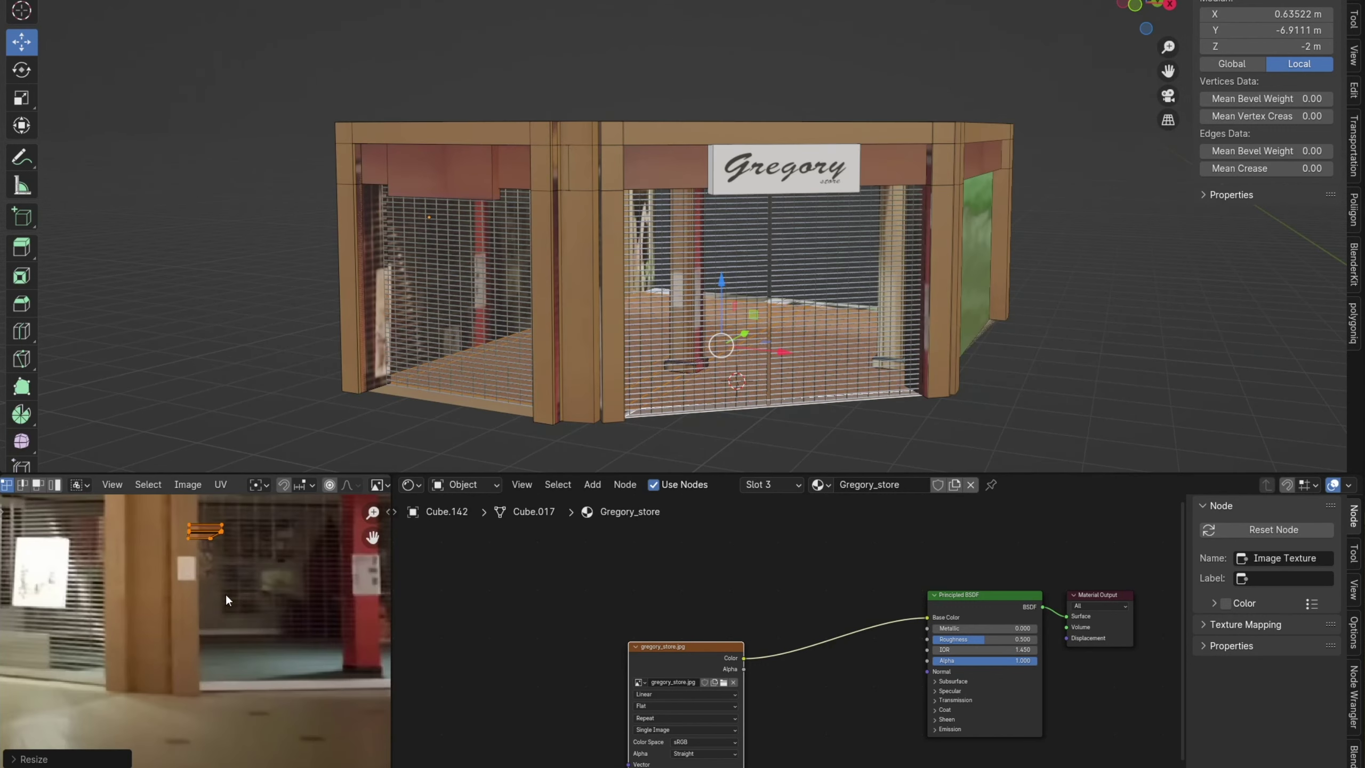
# Move the store floor's UVs within gregory_store.jpg and scale them along X
pyautogui.press('g')
pyautogui.press('s')
pyautogui.press('x')
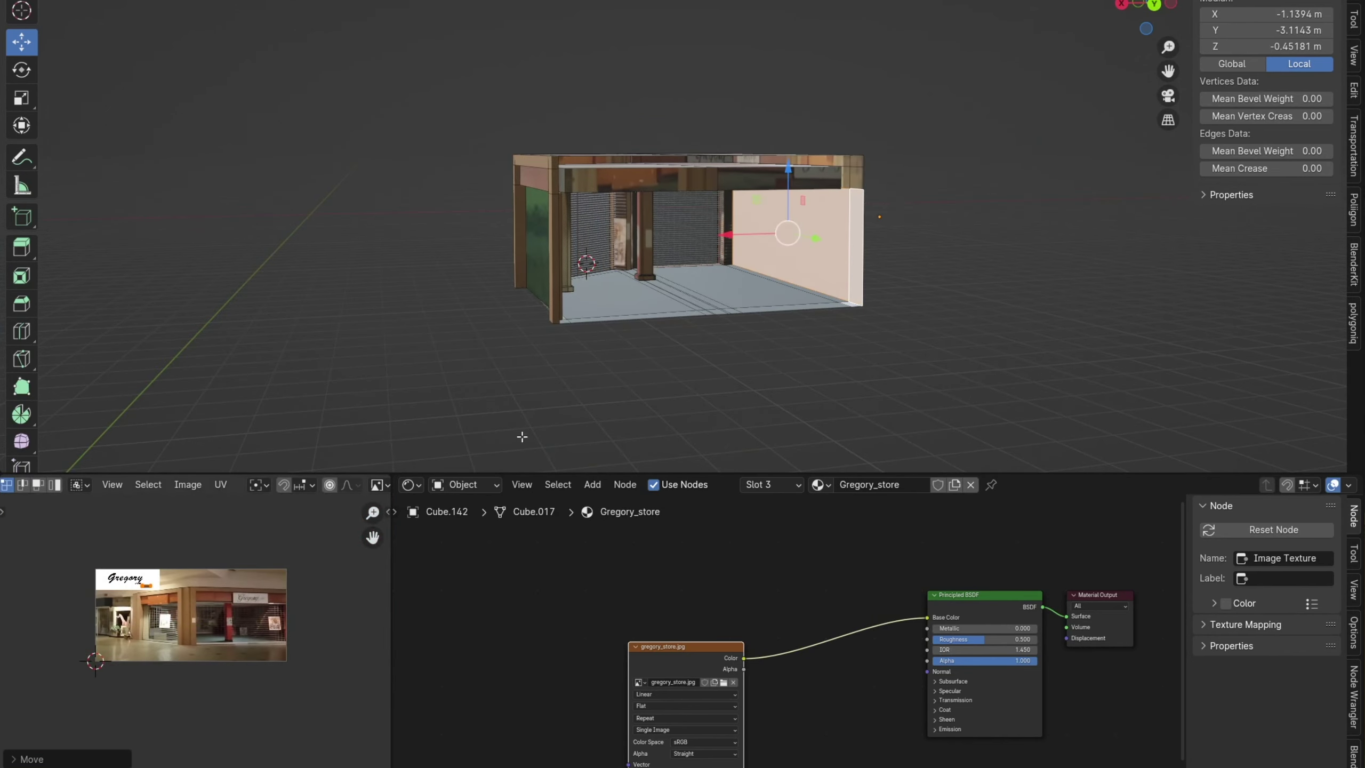
# Shrink the interior columns' UVs to about 0.16 and move them onto the red pillar in gregory_store.jpg
pyautogui.scroll(3, 774, 258)
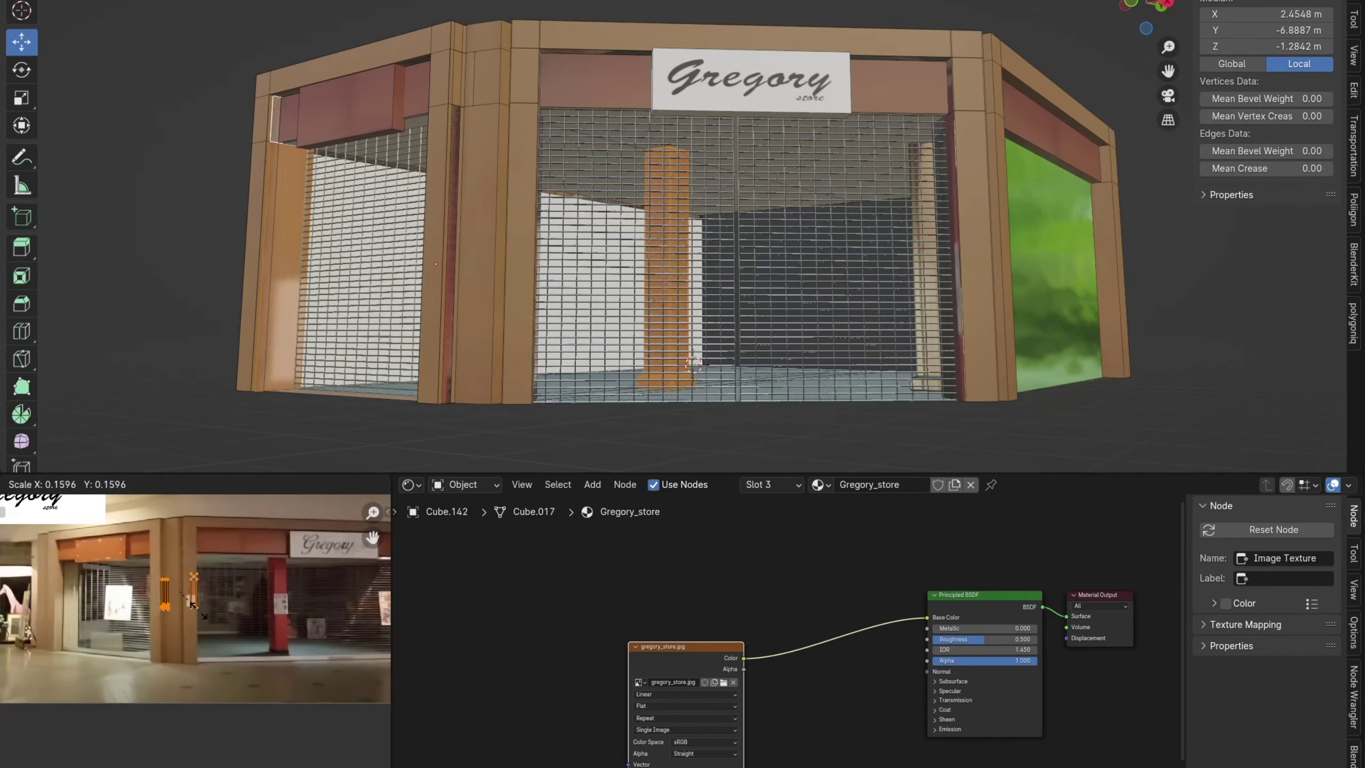
pyautogui.press('g')
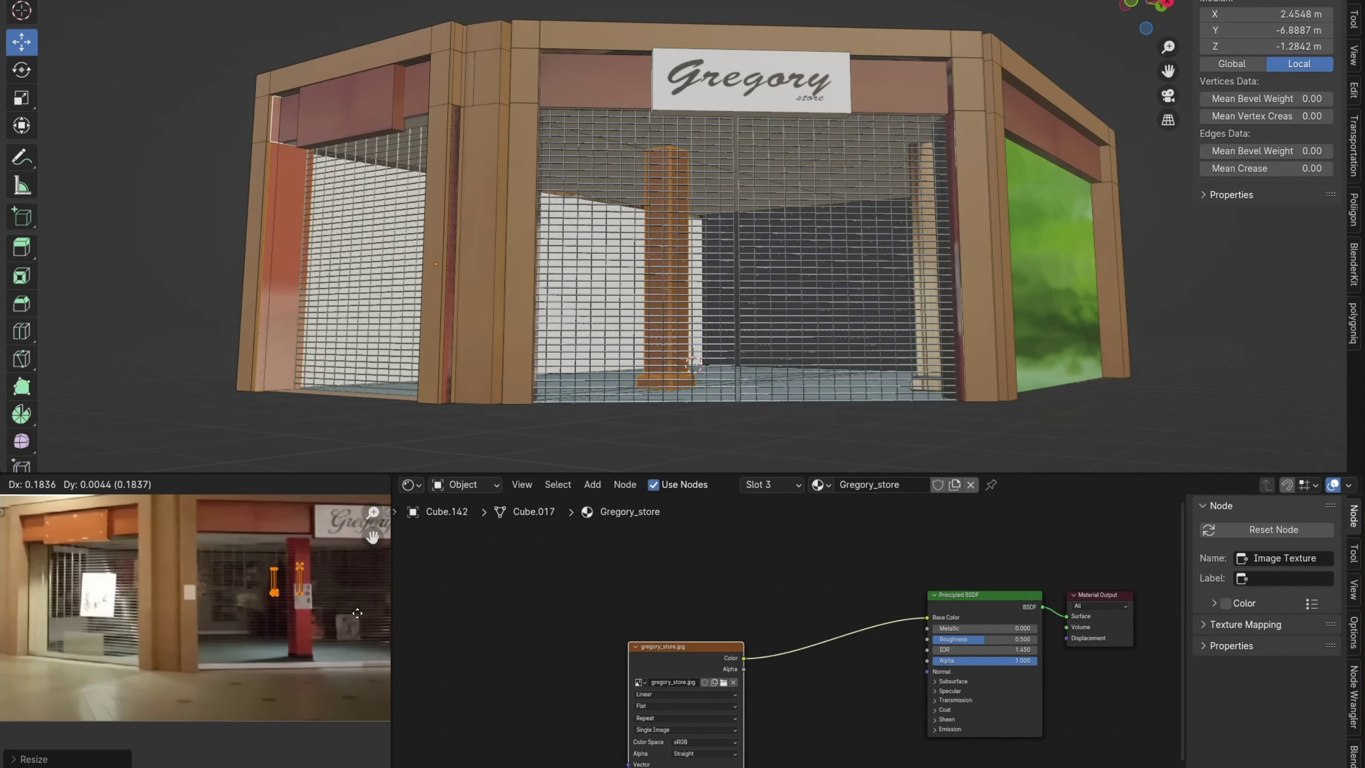
pyautogui.click(357, 602)
pyautogui.press('g')
pyautogui.click(301, 619)
pyautogui.click(752, 7)
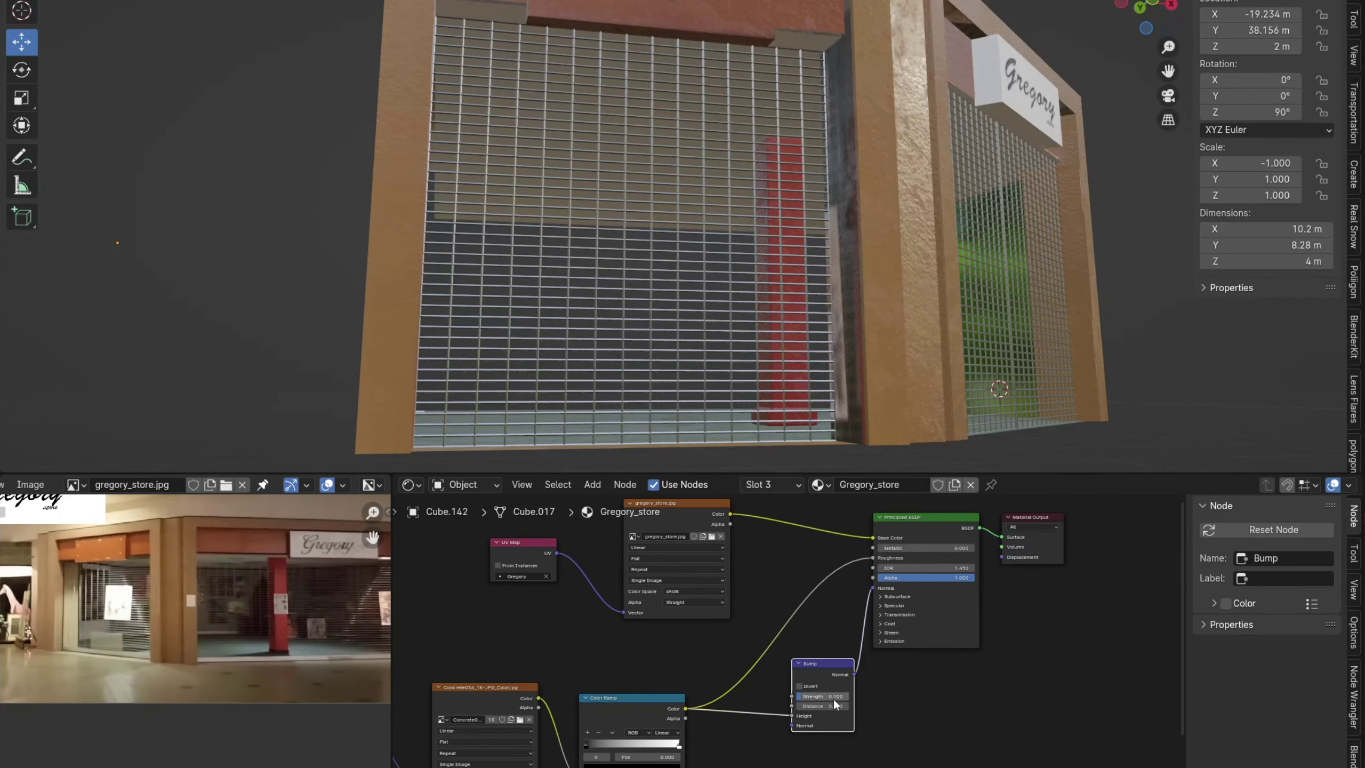
# Scale the 27_store_inside interior, and in rendered shading set its emission Color Ramp's dark stop to 0.829 and the Multiply value to 0.200
pyautogui.press('s')
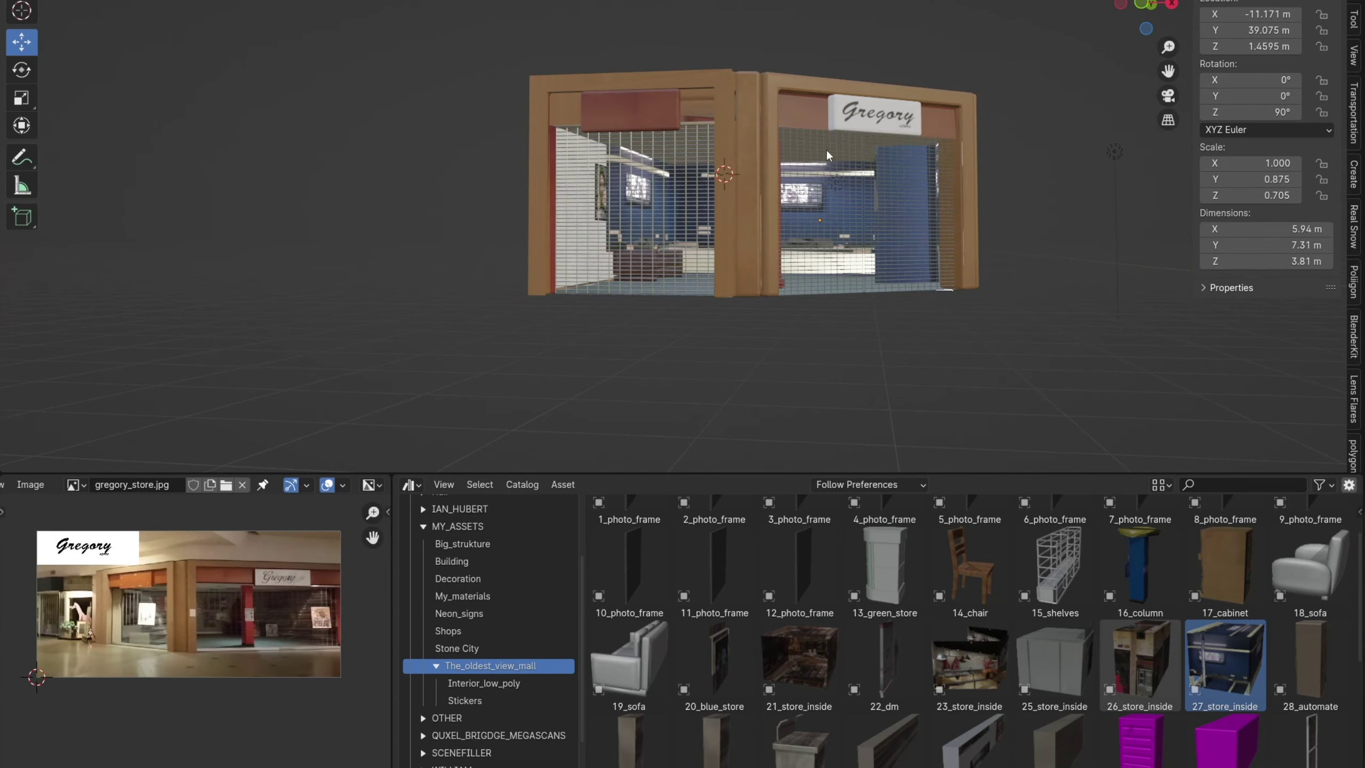
pyautogui.press('z')
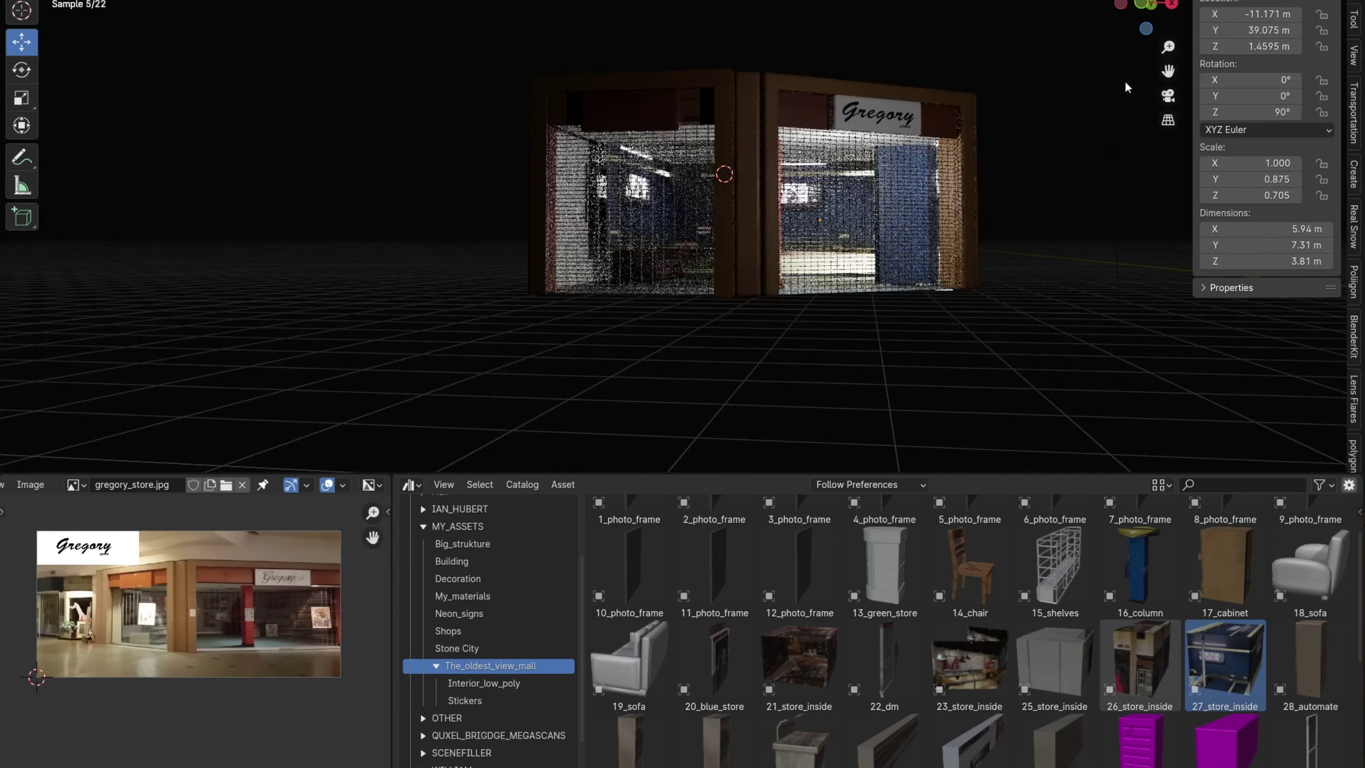
pyautogui.moveTo(1168, 70); pyautogui.dragTo(1168, 70)
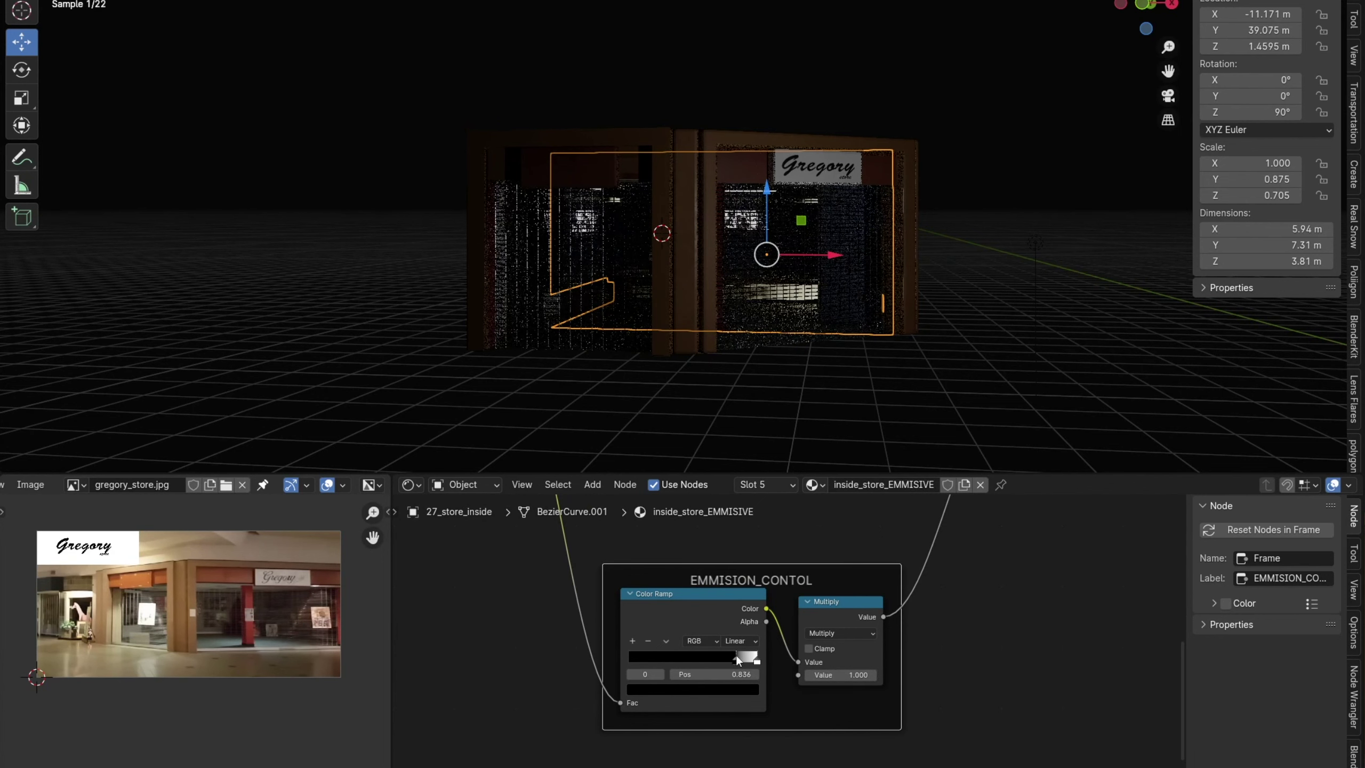
pyautogui.moveTo(746, 657); pyautogui.dragTo(689, 666)
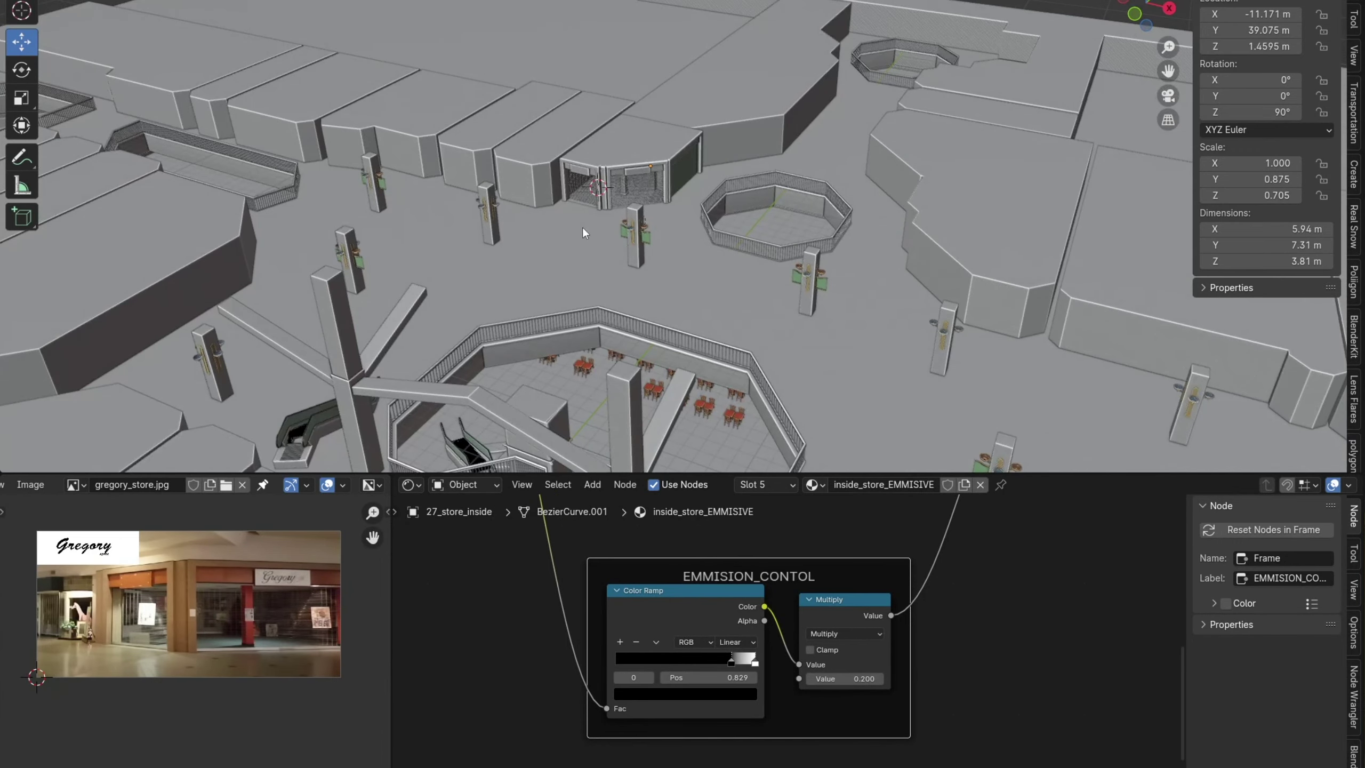
pyautogui.scroll(2, 607, 199)
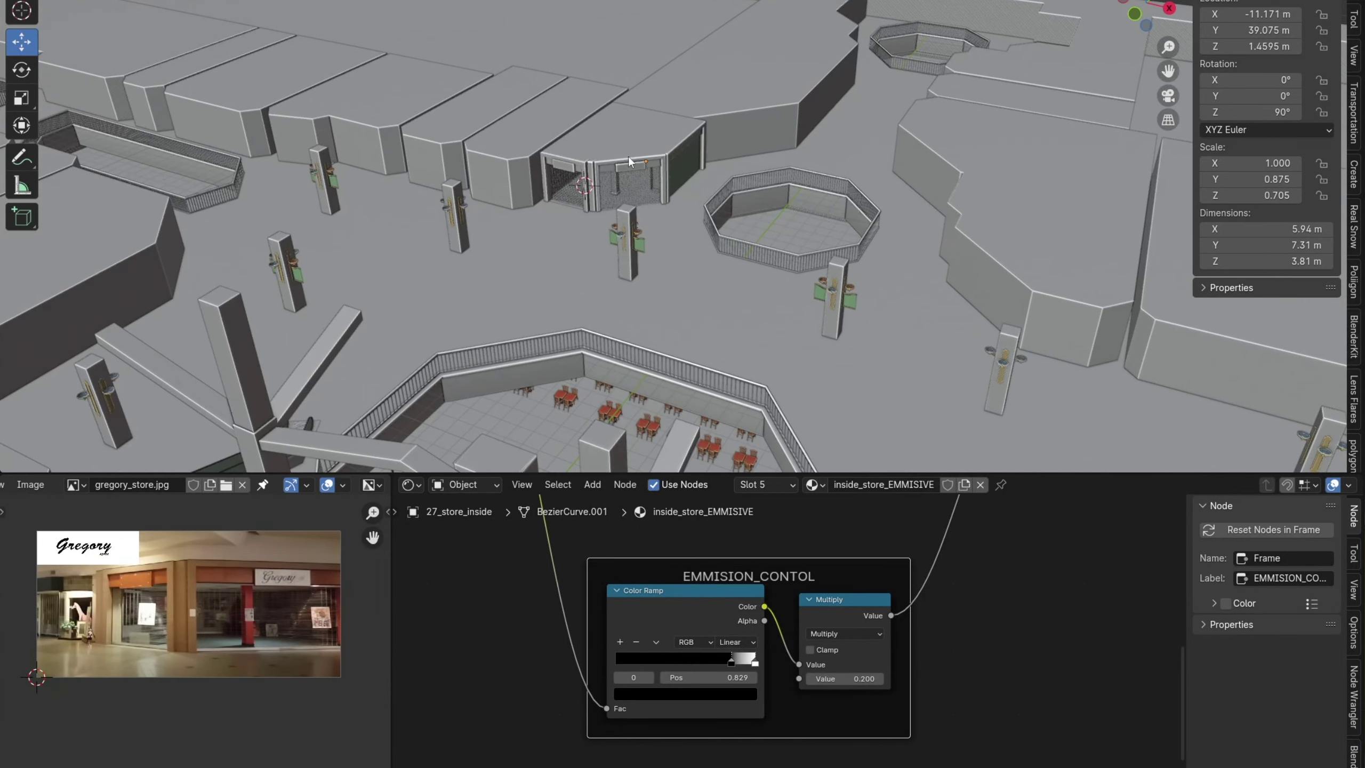
pyautogui.scroll(-3, 632, 138)
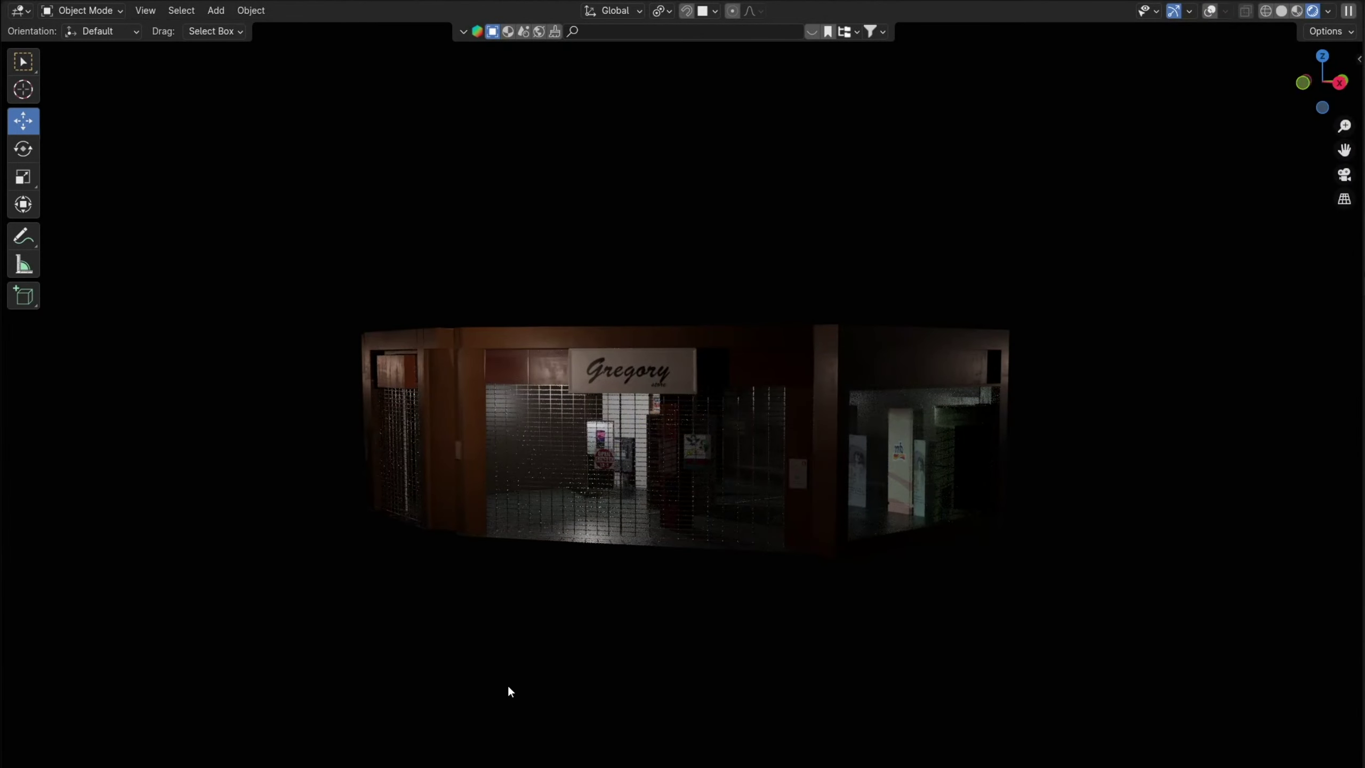
pyautogui.moveTo(508, 684)
pyautogui.mouseDown(button='middle')
pyautogui.moveTo(497, 686)
pyautogui.moveTo(535, 687)
pyautogui.mouseUp(button='middle')
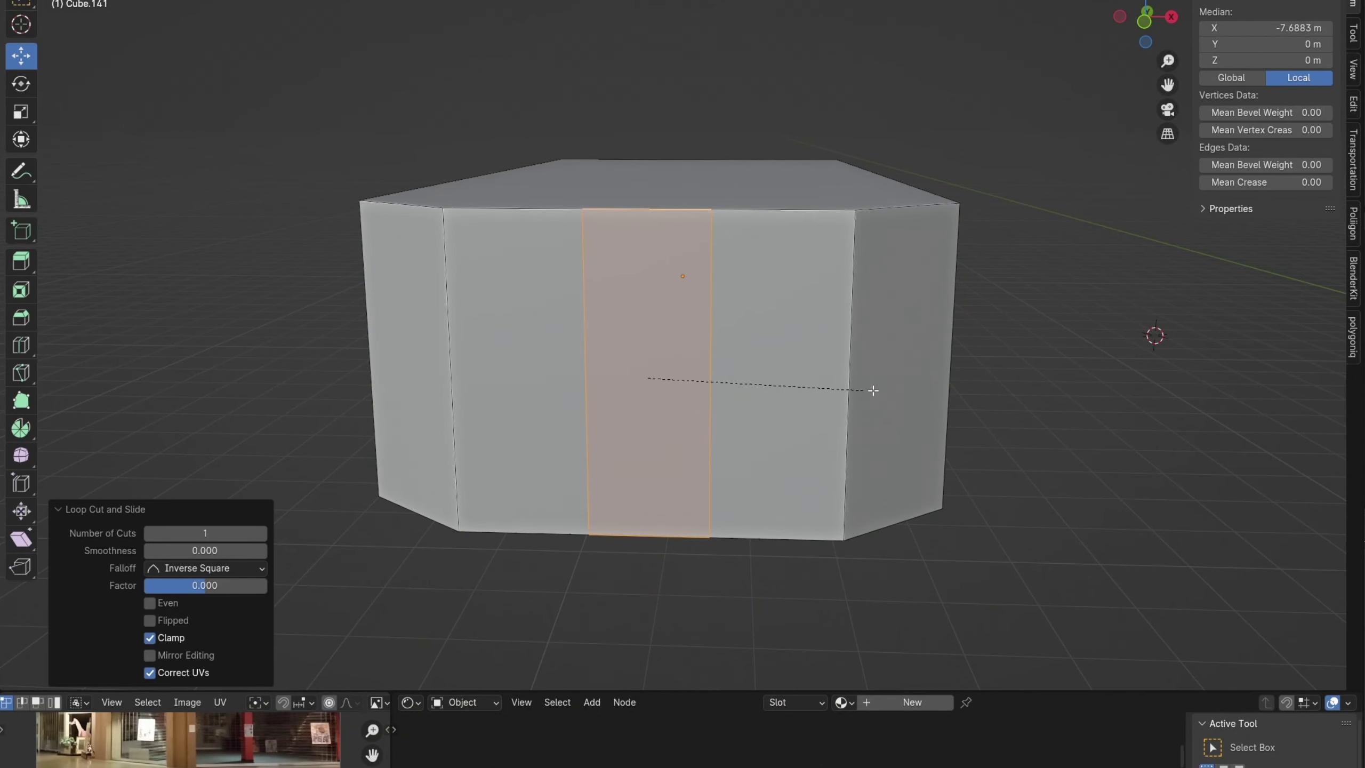
# Scale the block's centre front section along X for a recessed entrance and slide a vertical loop cut on the front wall toward its corner
pyautogui.click(709, 363)
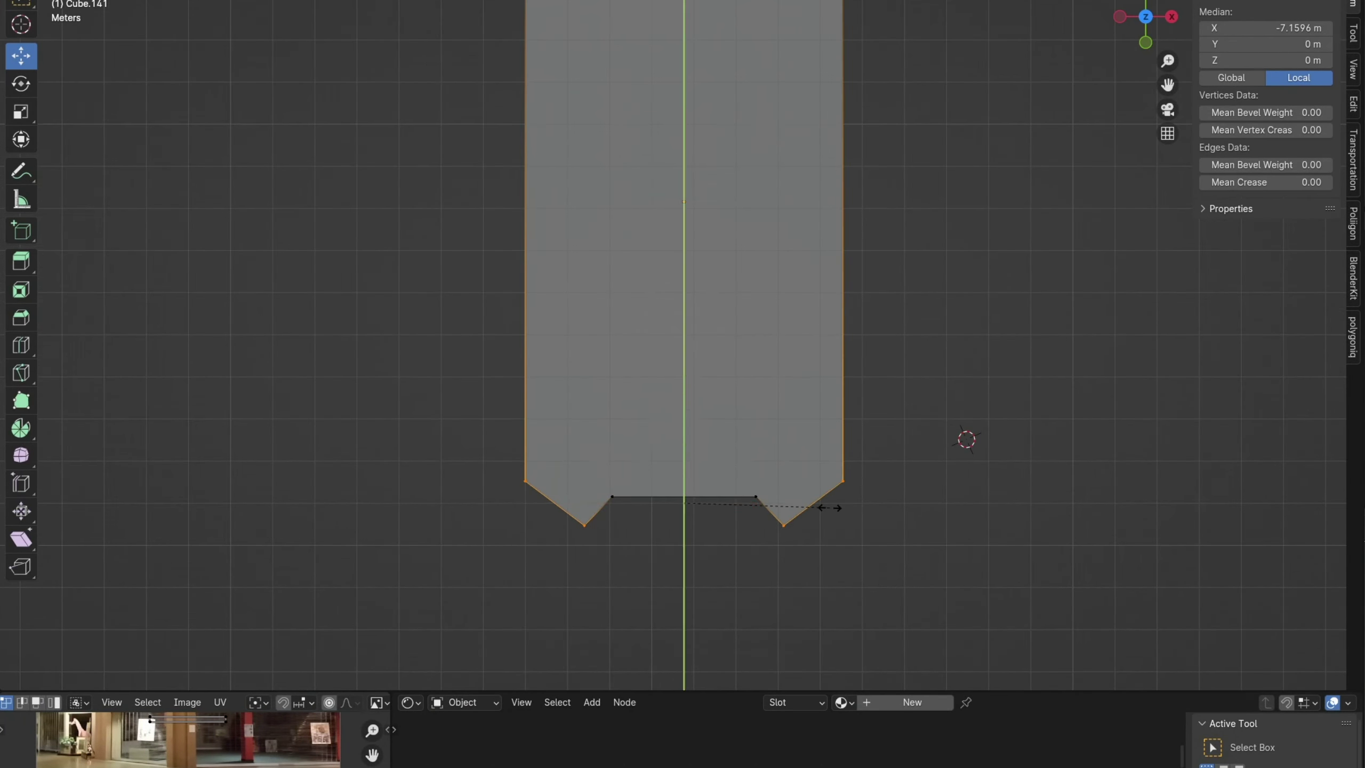
pyautogui.click(829, 507)
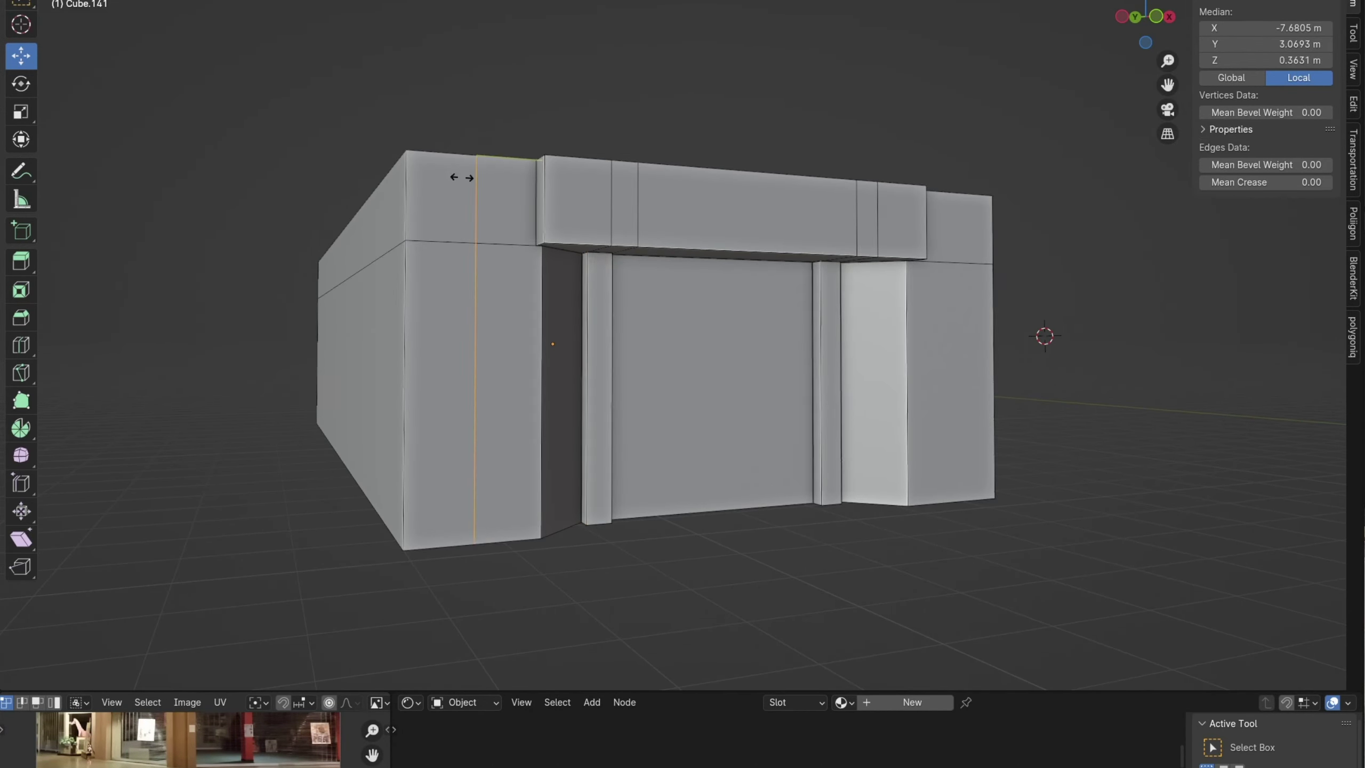
pyautogui.moveTo(458, 178); pyautogui.dragTo(416, 180)
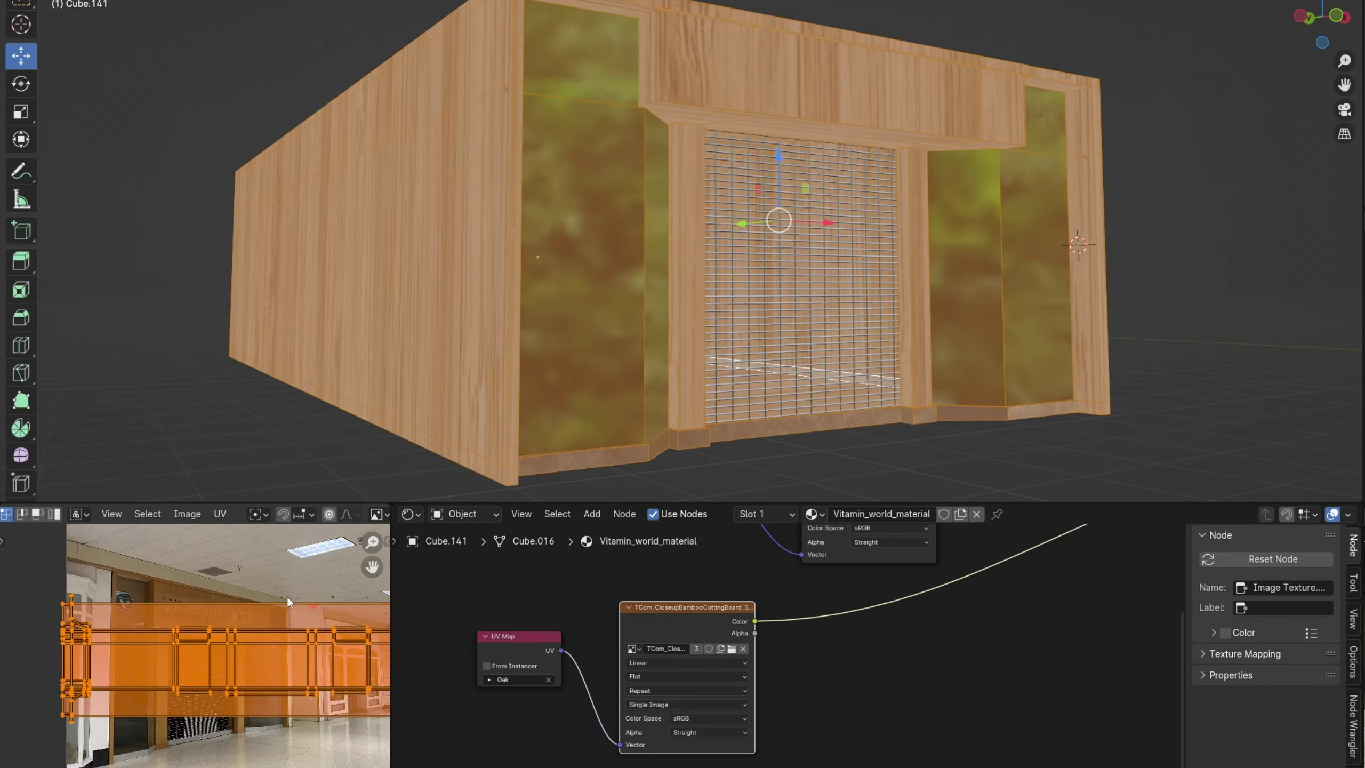
# Scale the Vitamin World storefront's wood-texture UVs, and bring the 15_shelves and 28_automate assets into its scene
pyautogui.press('s')
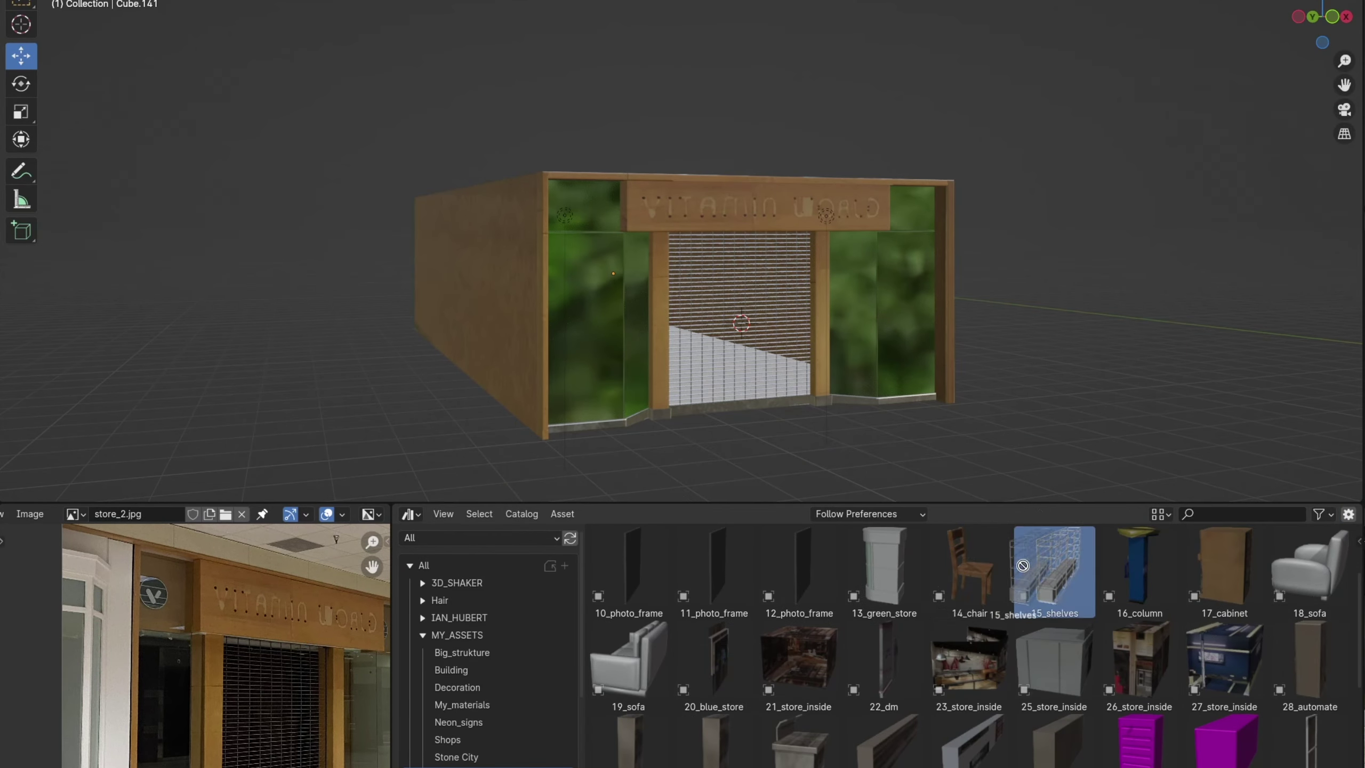
pyautogui.moveTo(1054, 570); pyautogui.dragTo(806, 376)
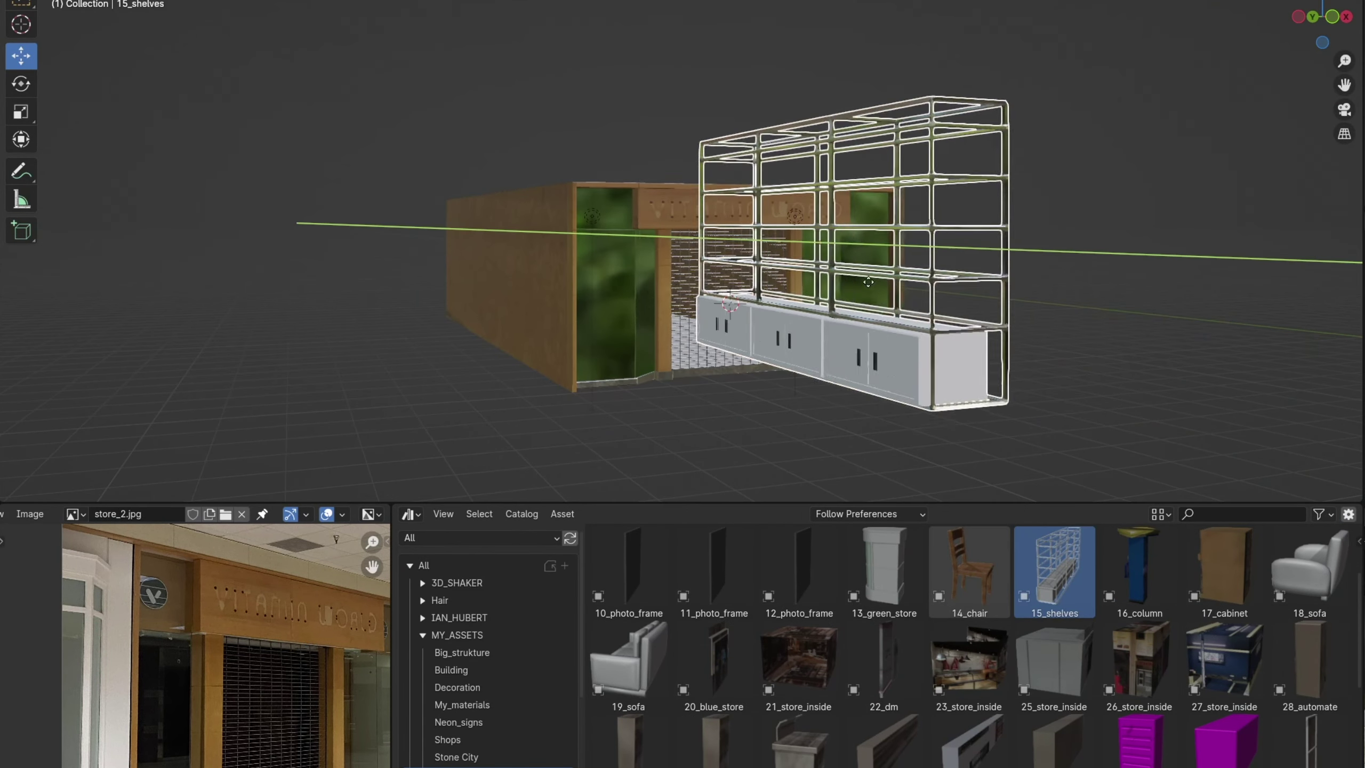
pyautogui.moveTo(1309, 666); pyautogui.dragTo(771, 321)
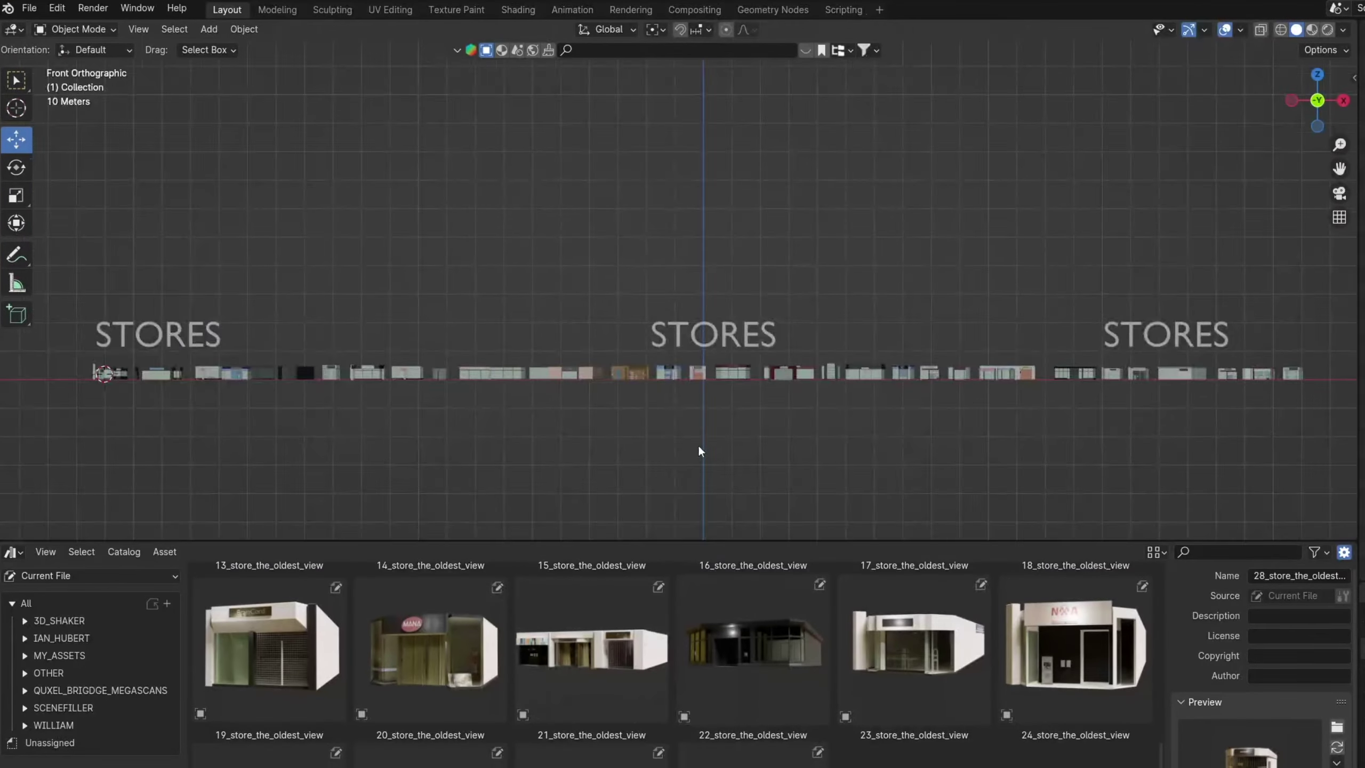
pyautogui.scroll(4, 1018, 444)
pyautogui.keyDown('shift'); pyautogui.moveTo(1019, 444); pyautogui.dragTo(691, 391, button='middle'); pyautogui.keyUp('shift')
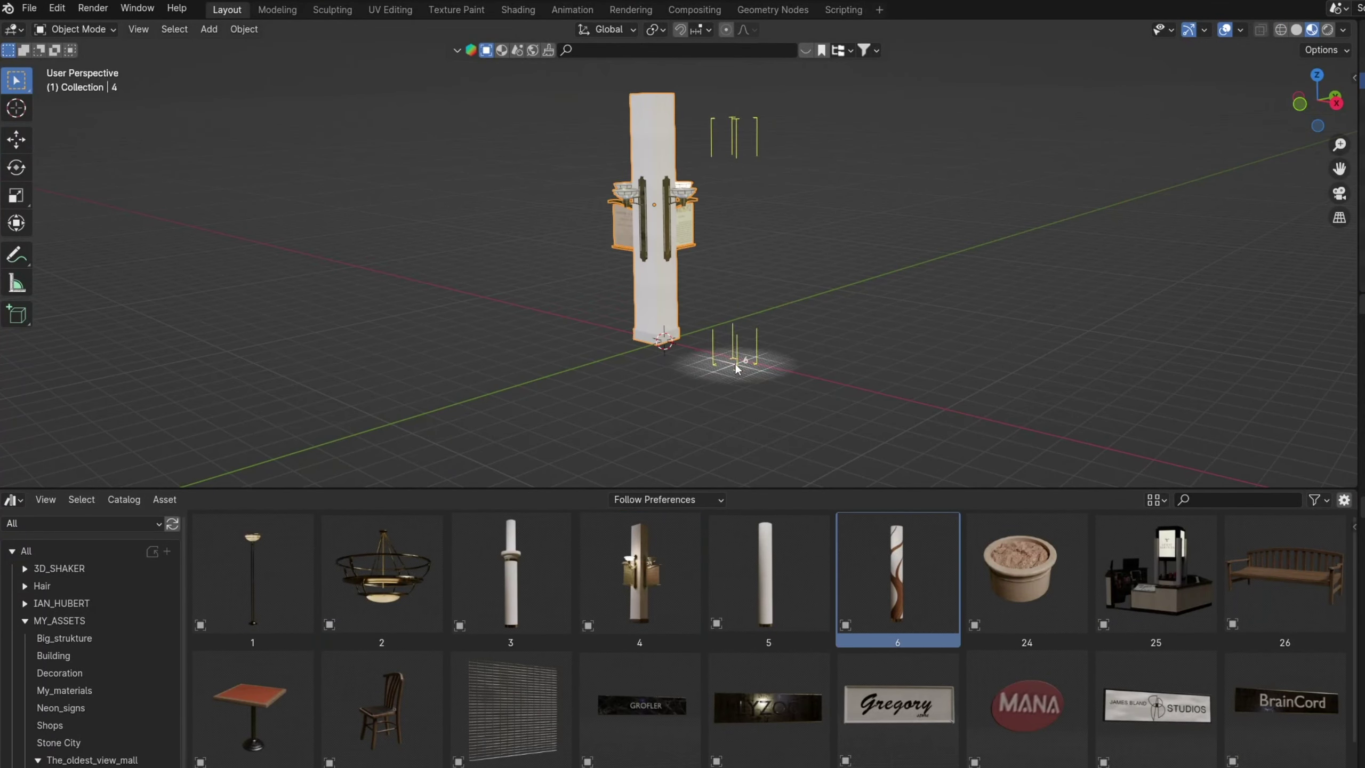
# Place the brown-striped column asset 6 and the 1_store_the_oldwst_view storefront in the scene beside the square column
pyautogui.moveTo(735, 363); pyautogui.dragTo(735, 363)
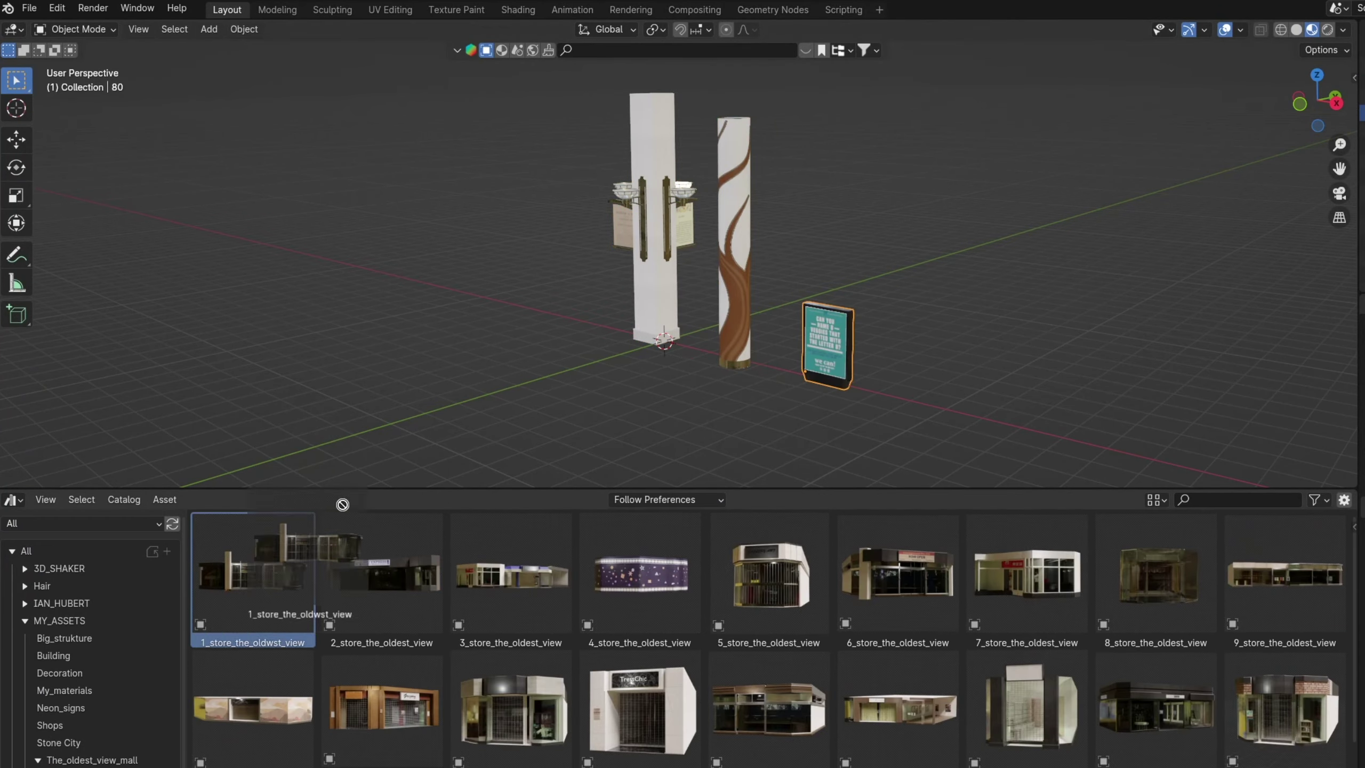
pyautogui.moveTo(253, 575); pyautogui.dragTo(500, 302)
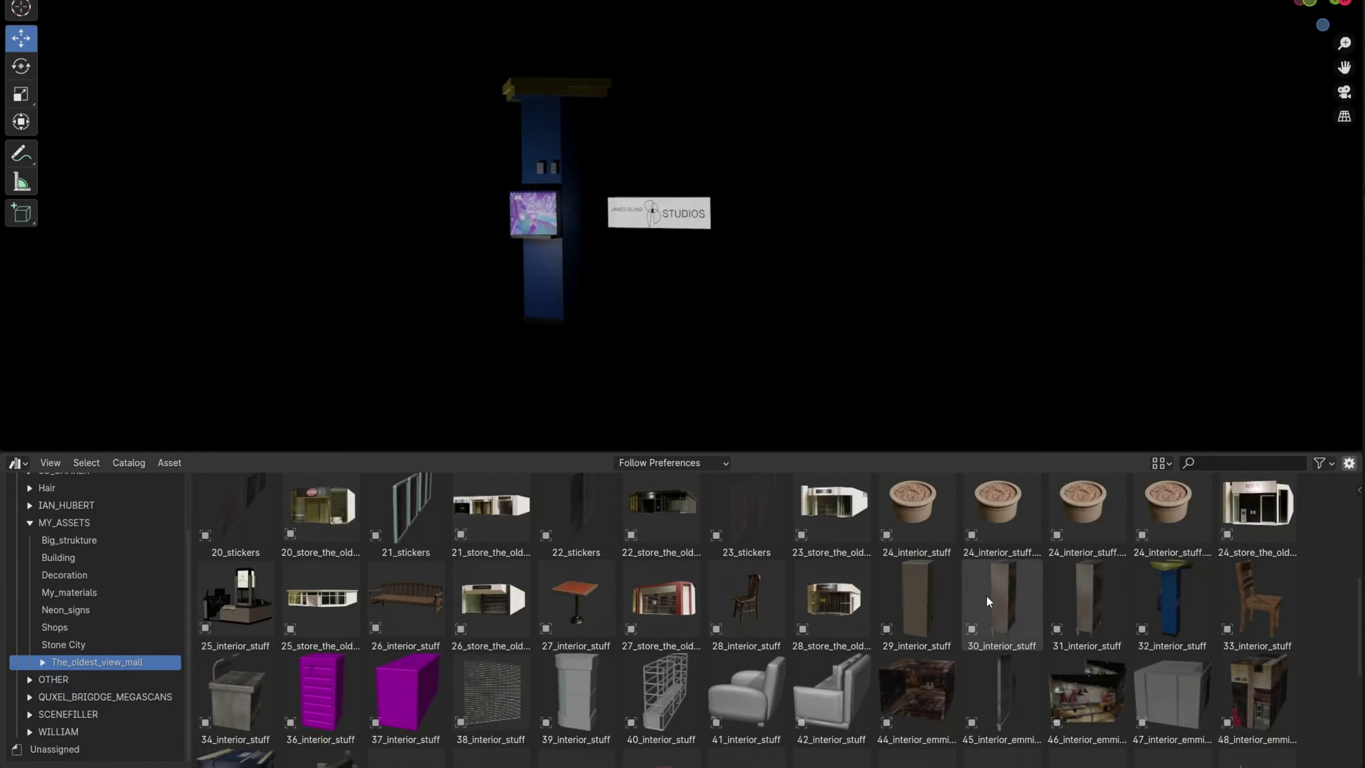
# Place the 30_interior_stuff and 31_interior_stuff vending machines side by side, beyond the STUDIOS sign
pyautogui.moveTo(854, 300); pyautogui.dragTo(853, 296)
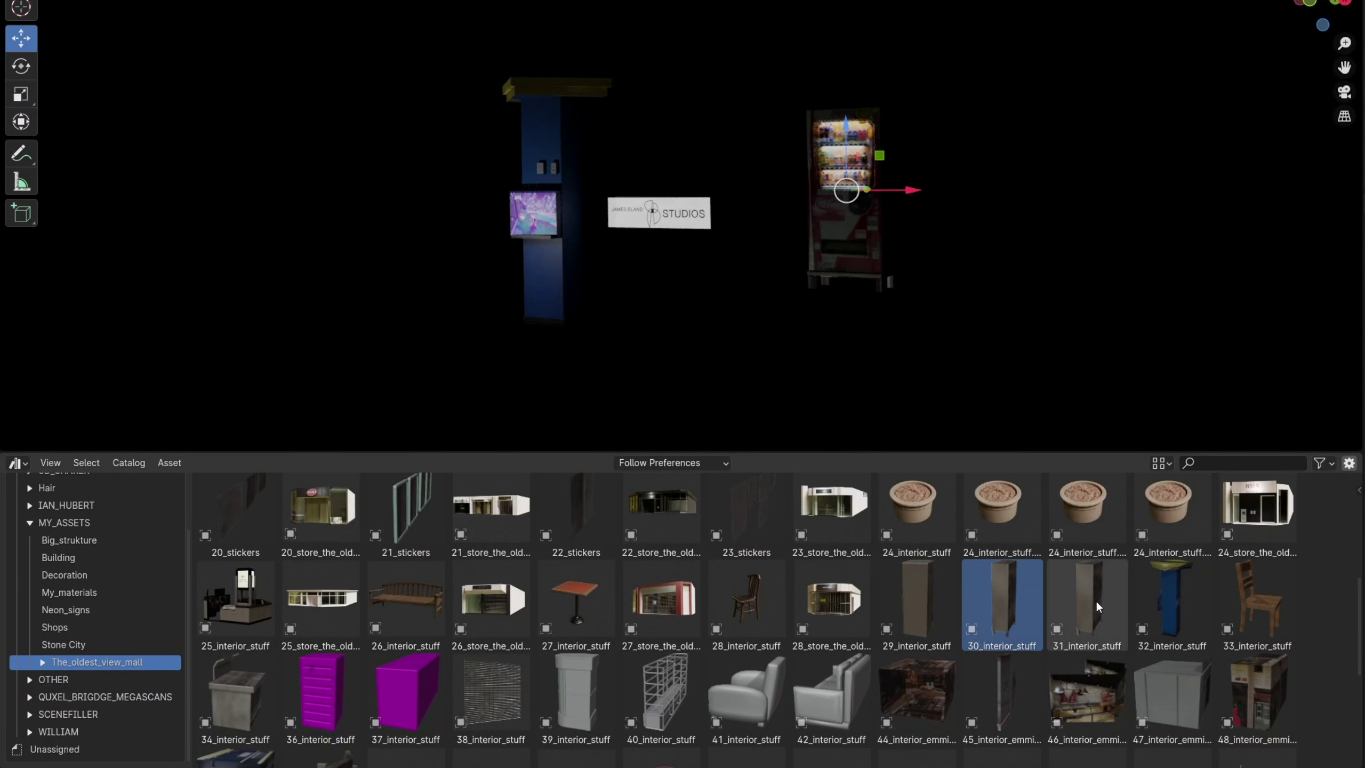
pyautogui.moveTo(962, 294); pyautogui.dragTo(990, 320)
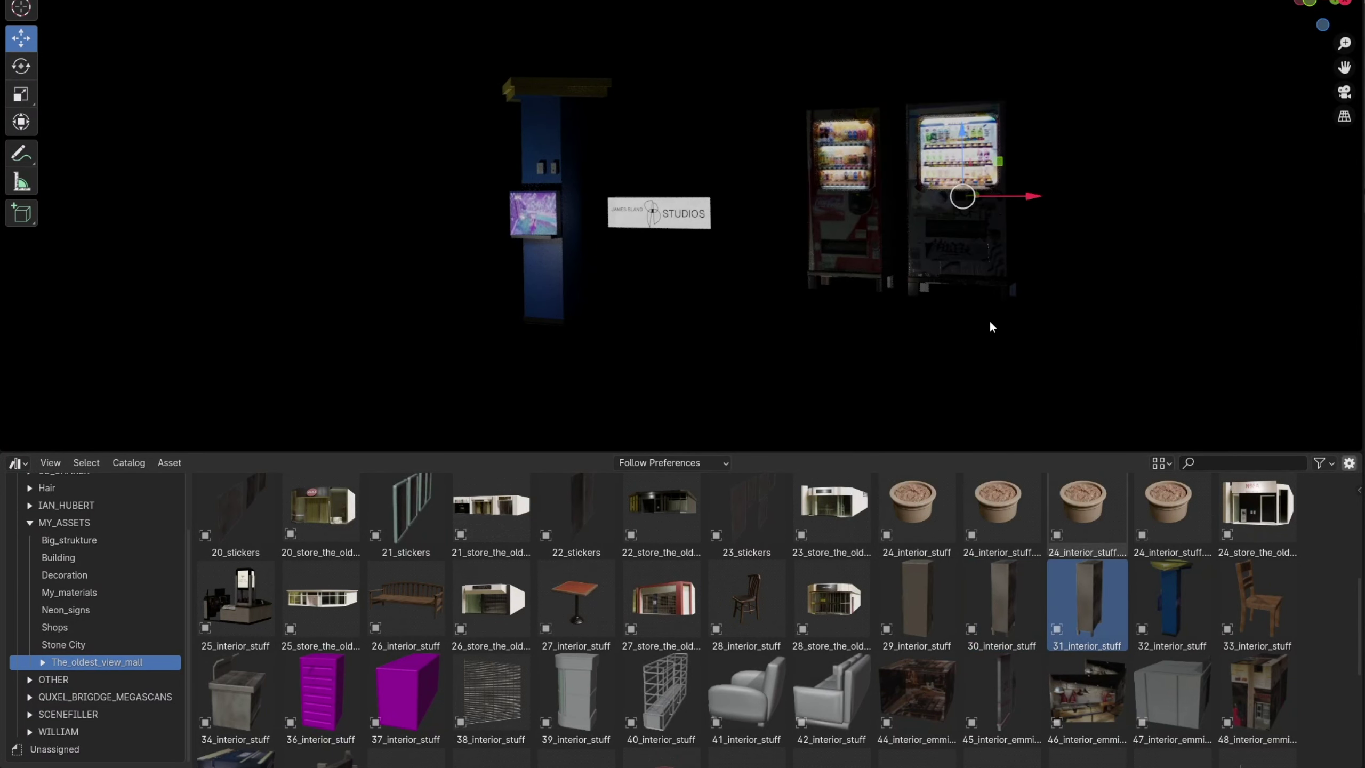
pyautogui.click(1192, 307)
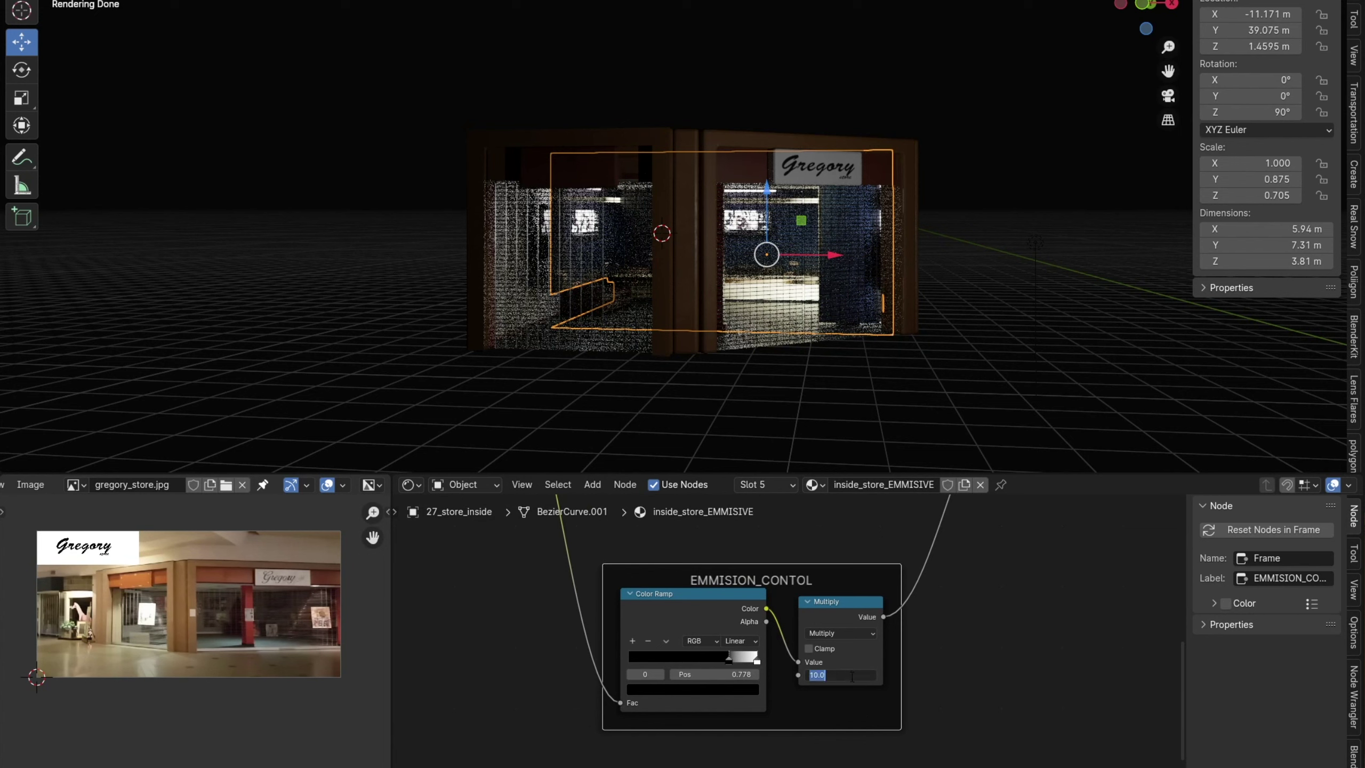
# Set the emission Multiply value of the 27_store_inside material to 1.000 and shift the Color Ramp's dark stop
pyautogui.write('2')
pyautogui.press('Return')
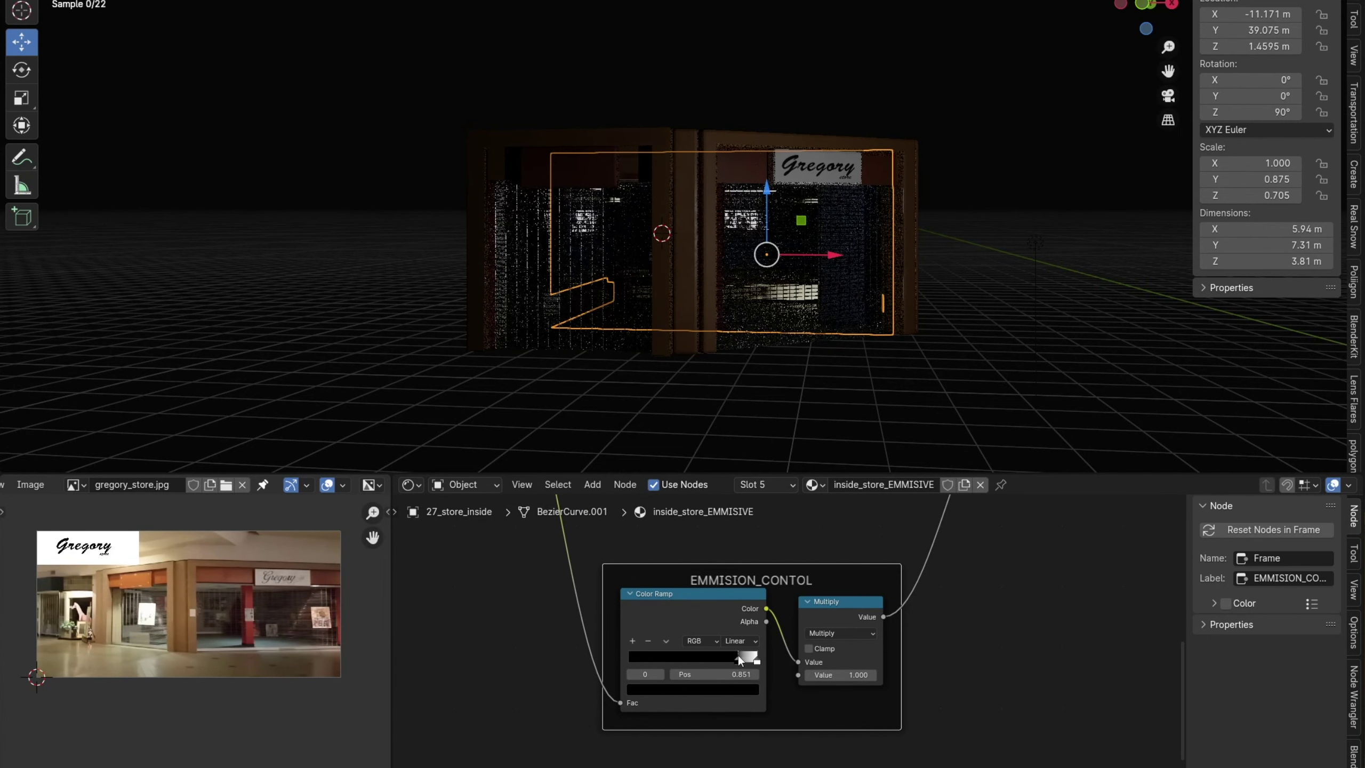
pyautogui.moveTo(747, 656); pyautogui.dragTo(690, 660)
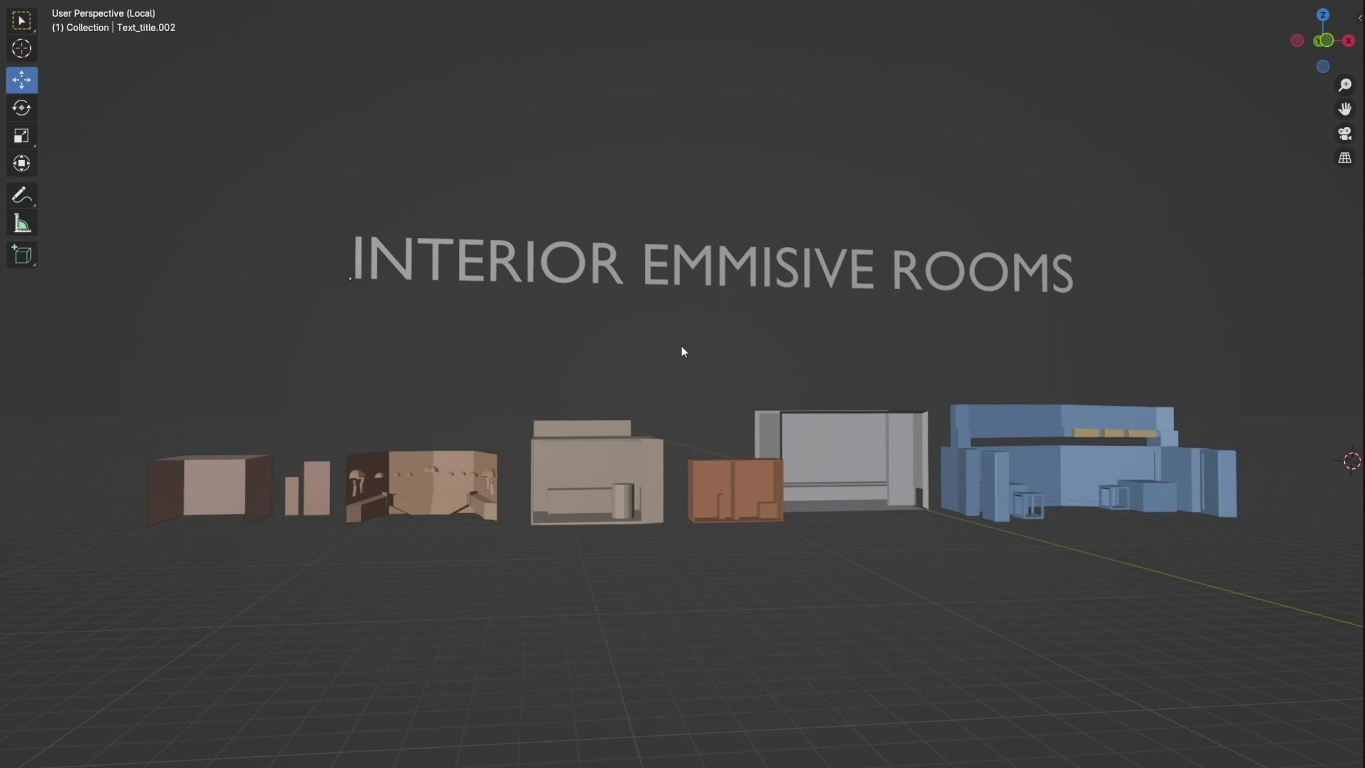
# Preview the whole row of interior emissive rooms in rendered shading
pyautogui.press('z')
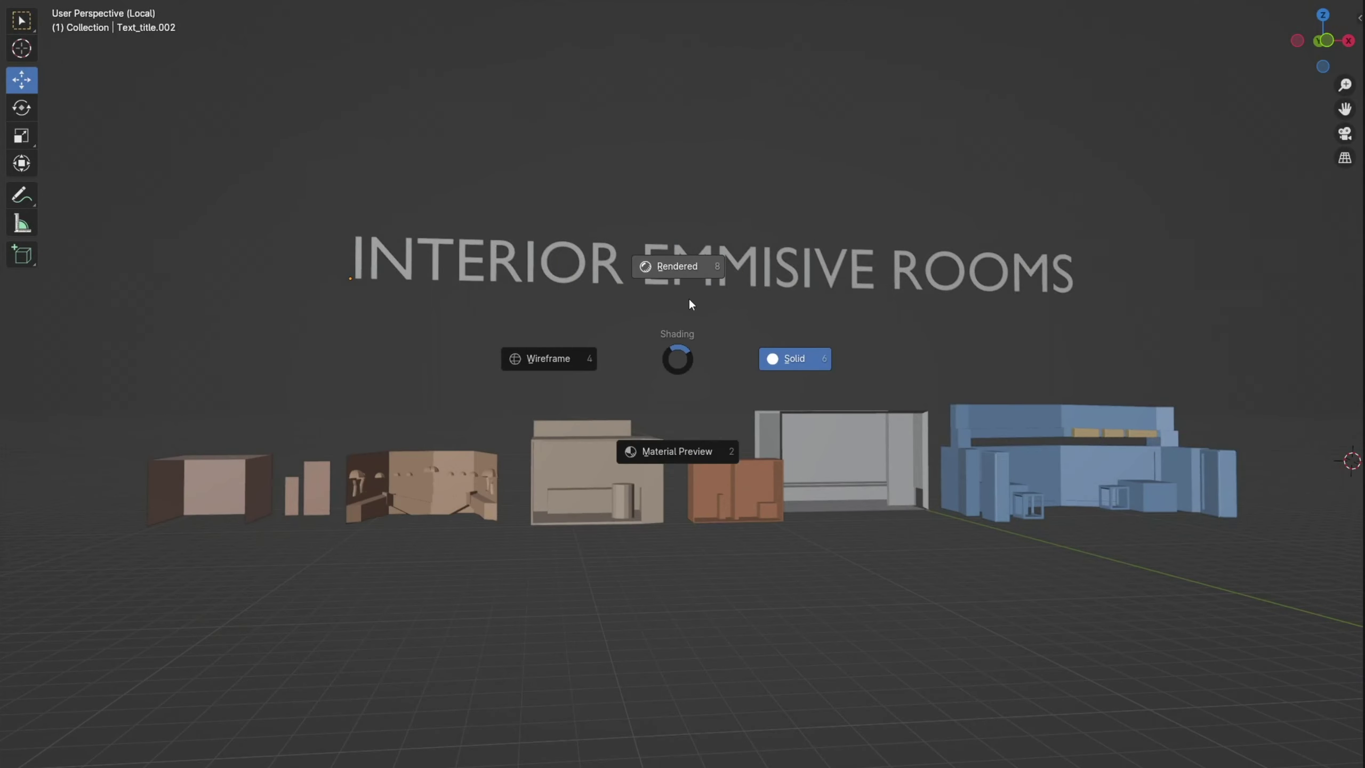
pyautogui.click(685, 285)
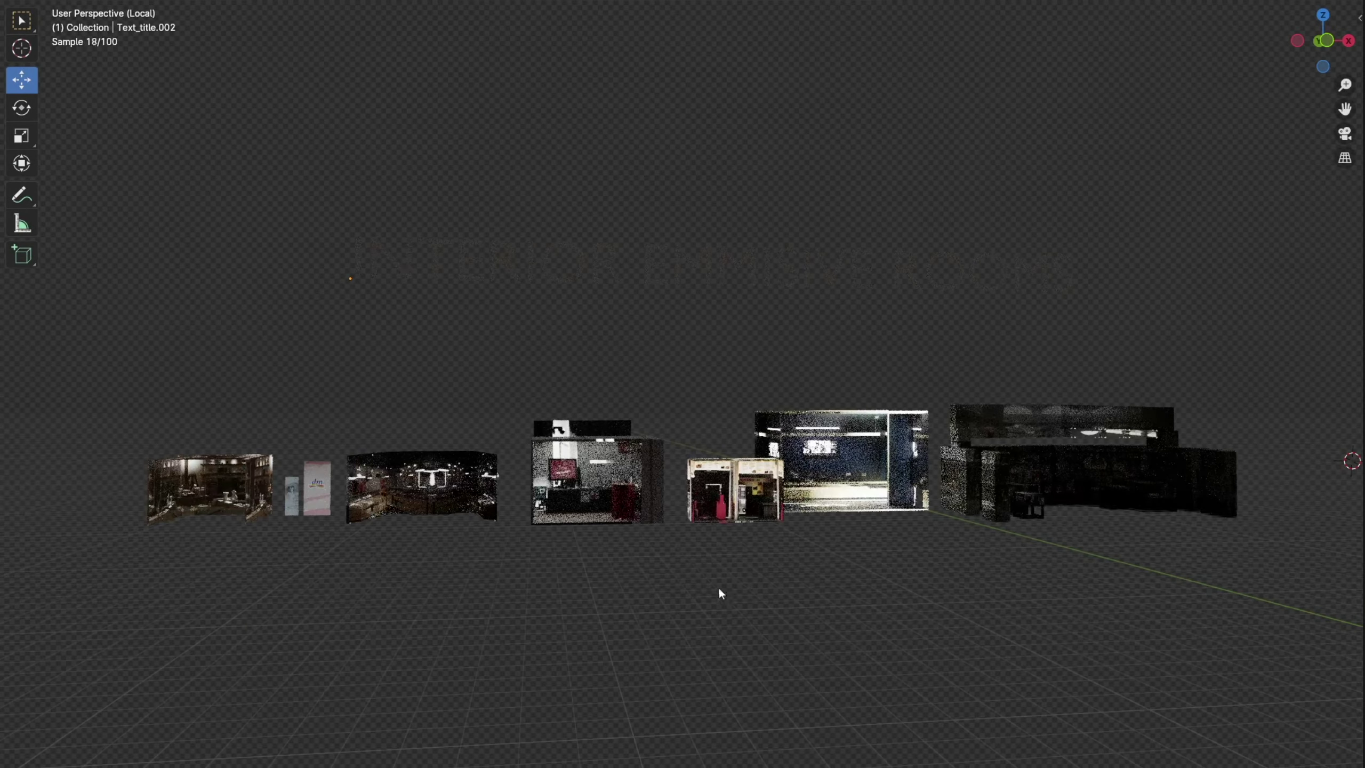
pyautogui.moveTo(890, 608); pyautogui.dragTo(893, 607, button='middle')
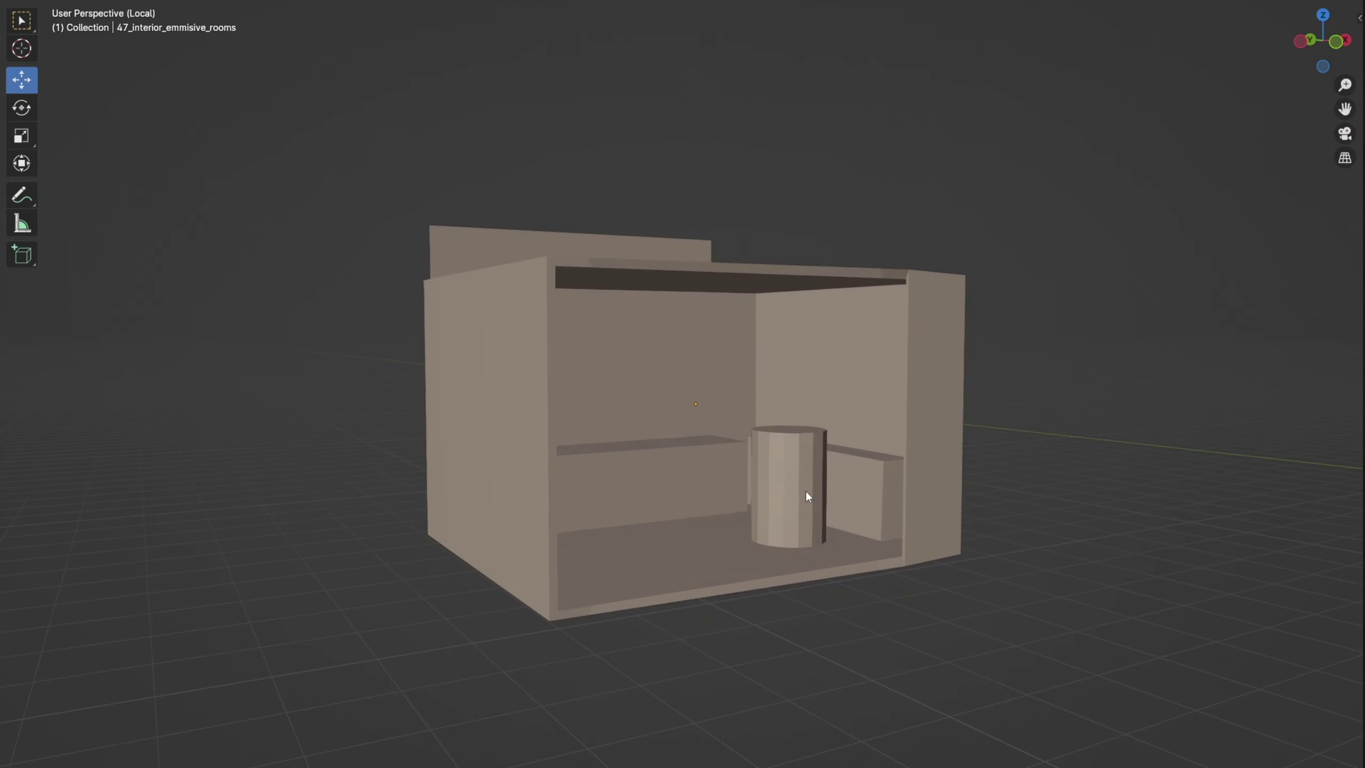
# Preview the 47_interior_emmisive_rooms interior on its own in rendered shading
pyautogui.press('z')
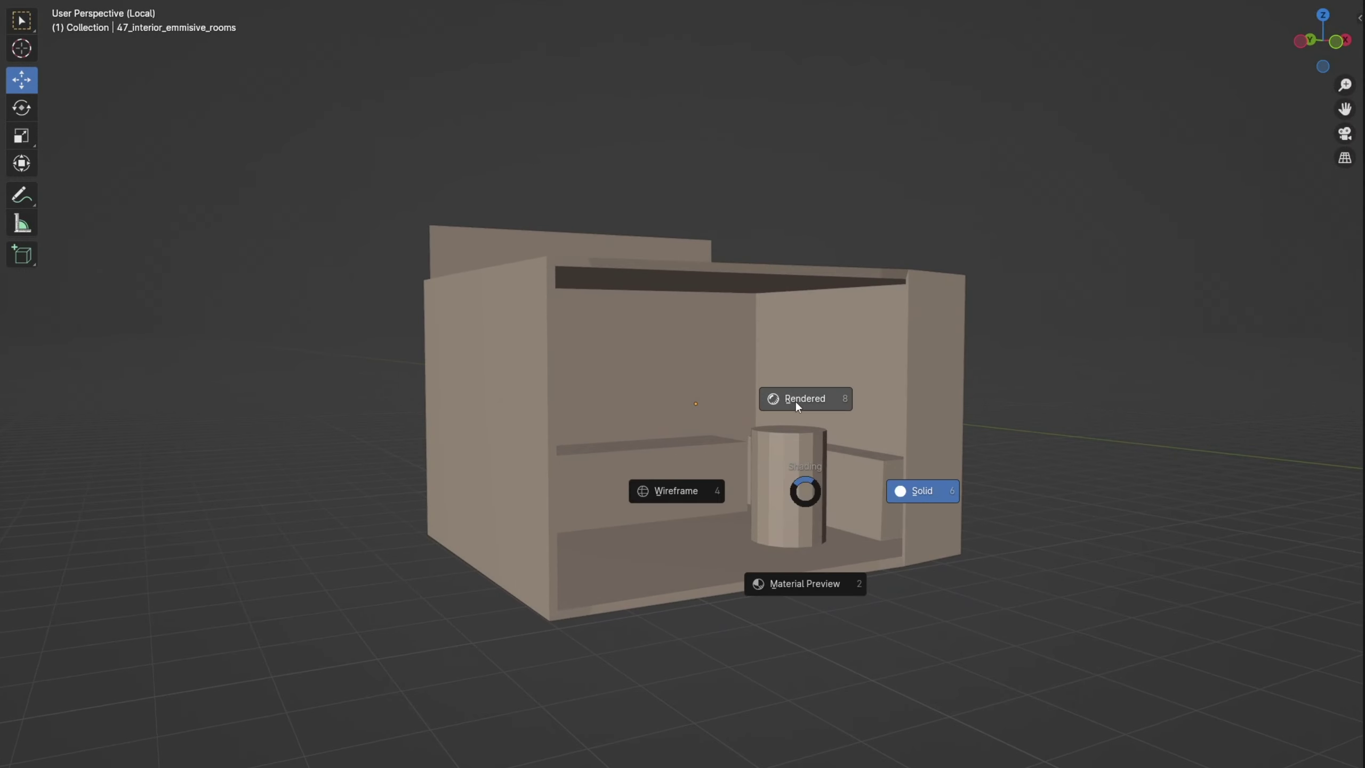
pyautogui.click(810, 422)
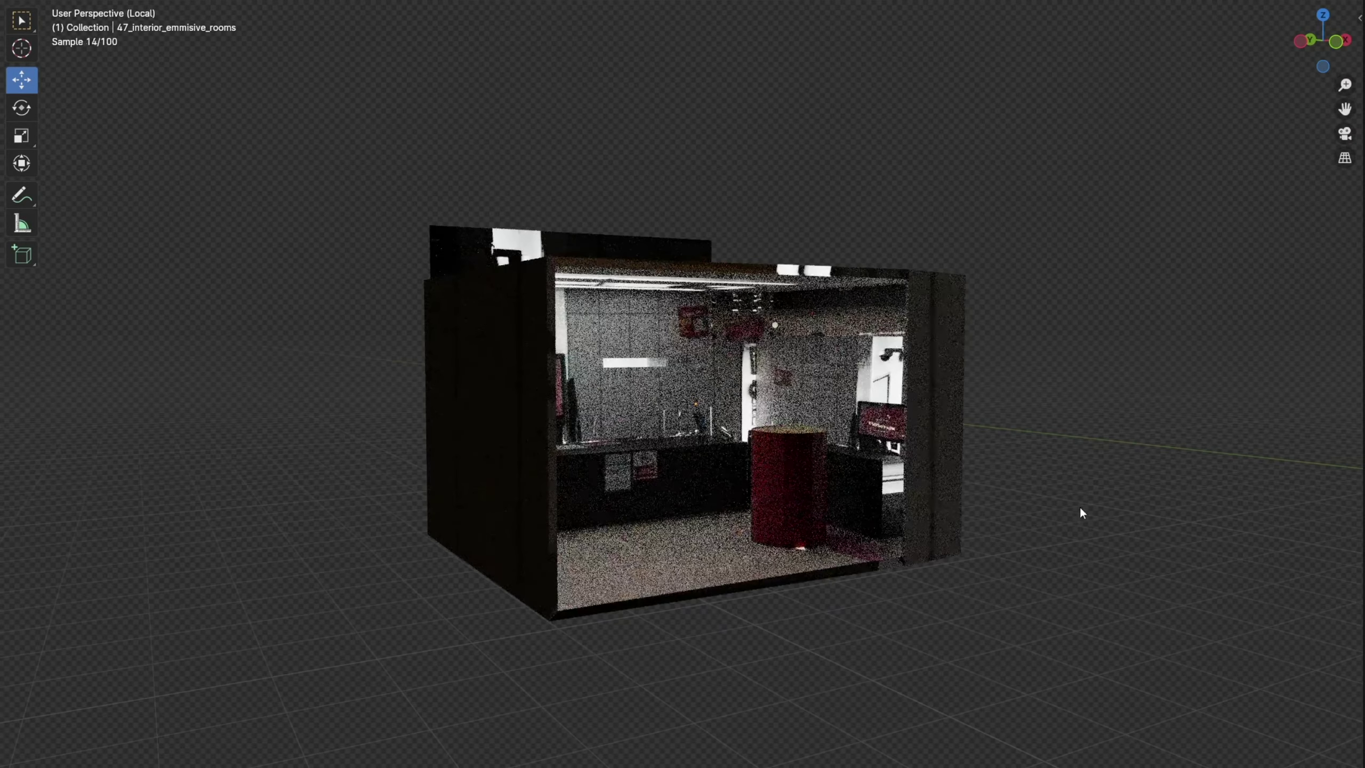
pyautogui.moveTo(1084, 545); pyautogui.dragTo(1073, 542, button='middle')
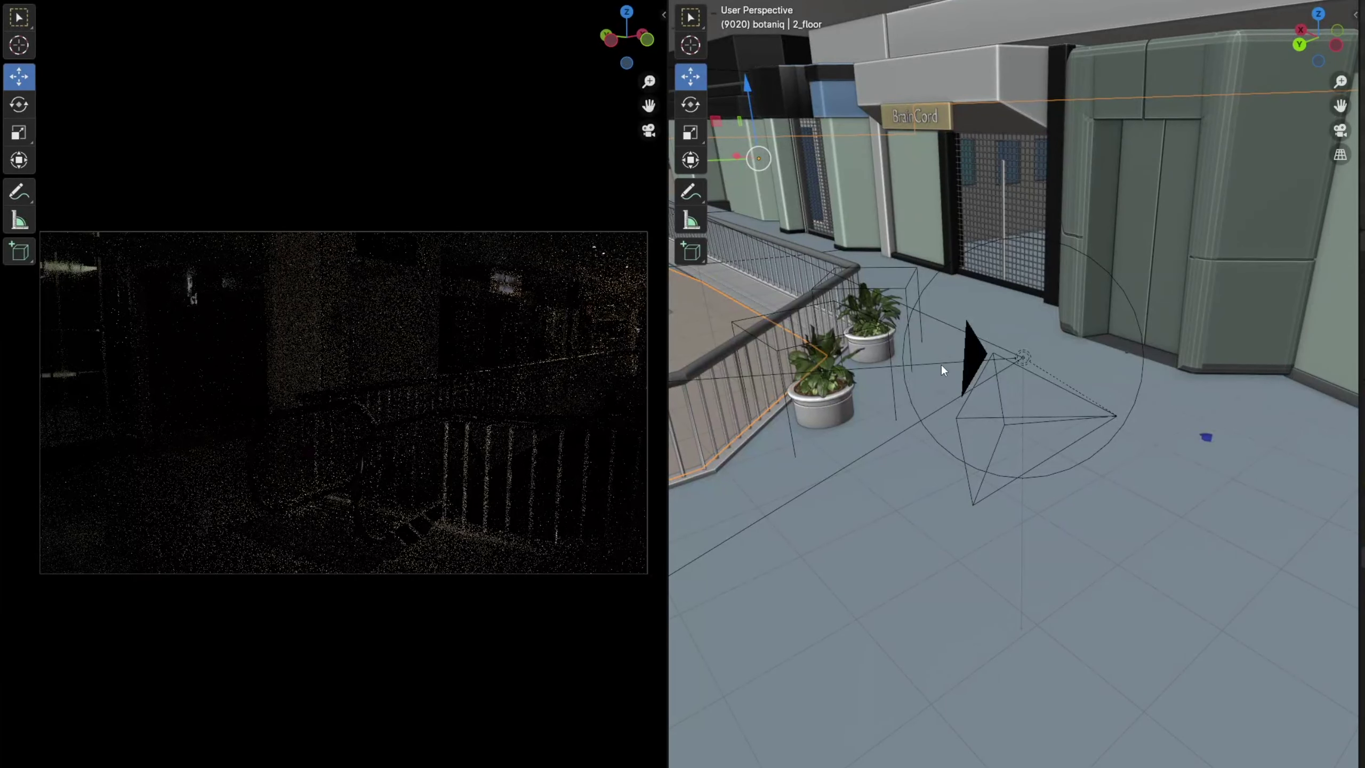
# Select the spot light above the second-floor walkway near the BrainCord store and set its power to 5
pyautogui.click(941, 365)
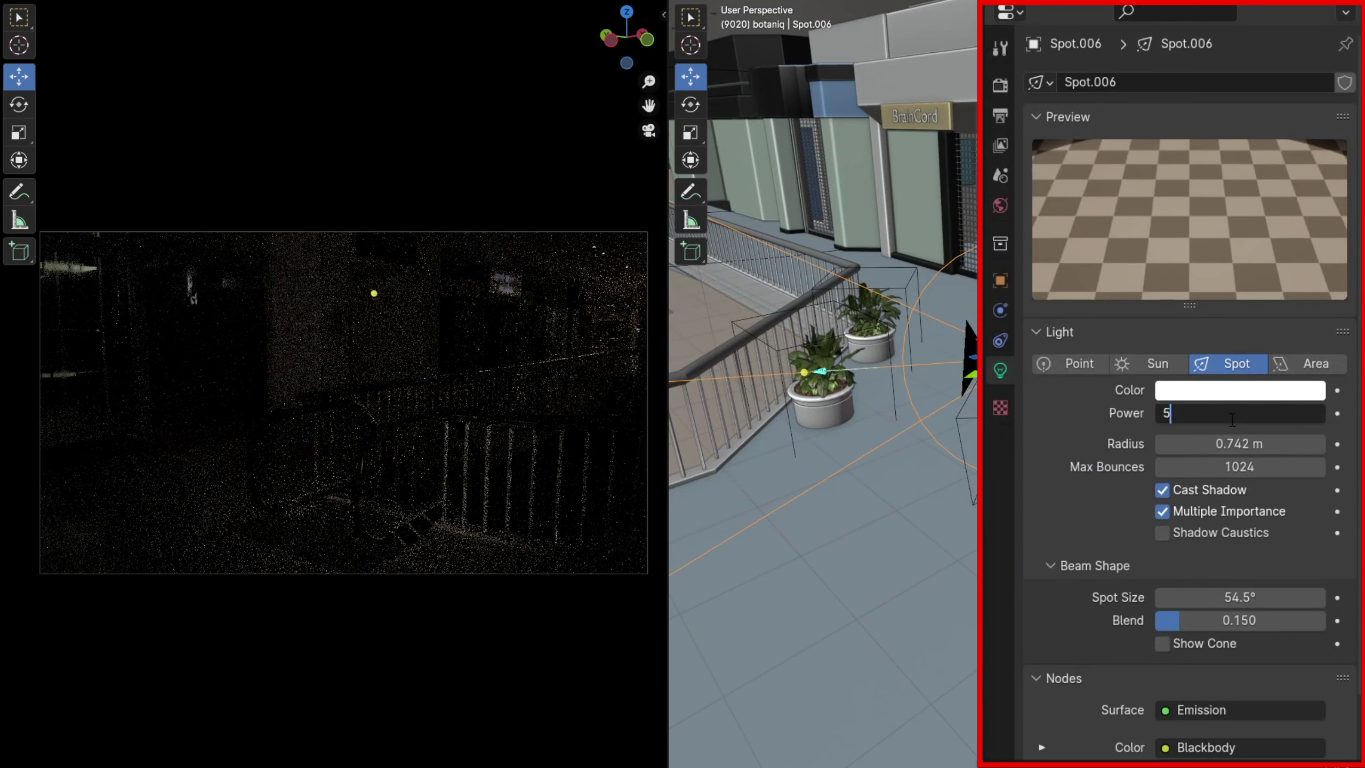
pyautogui.press('Return')
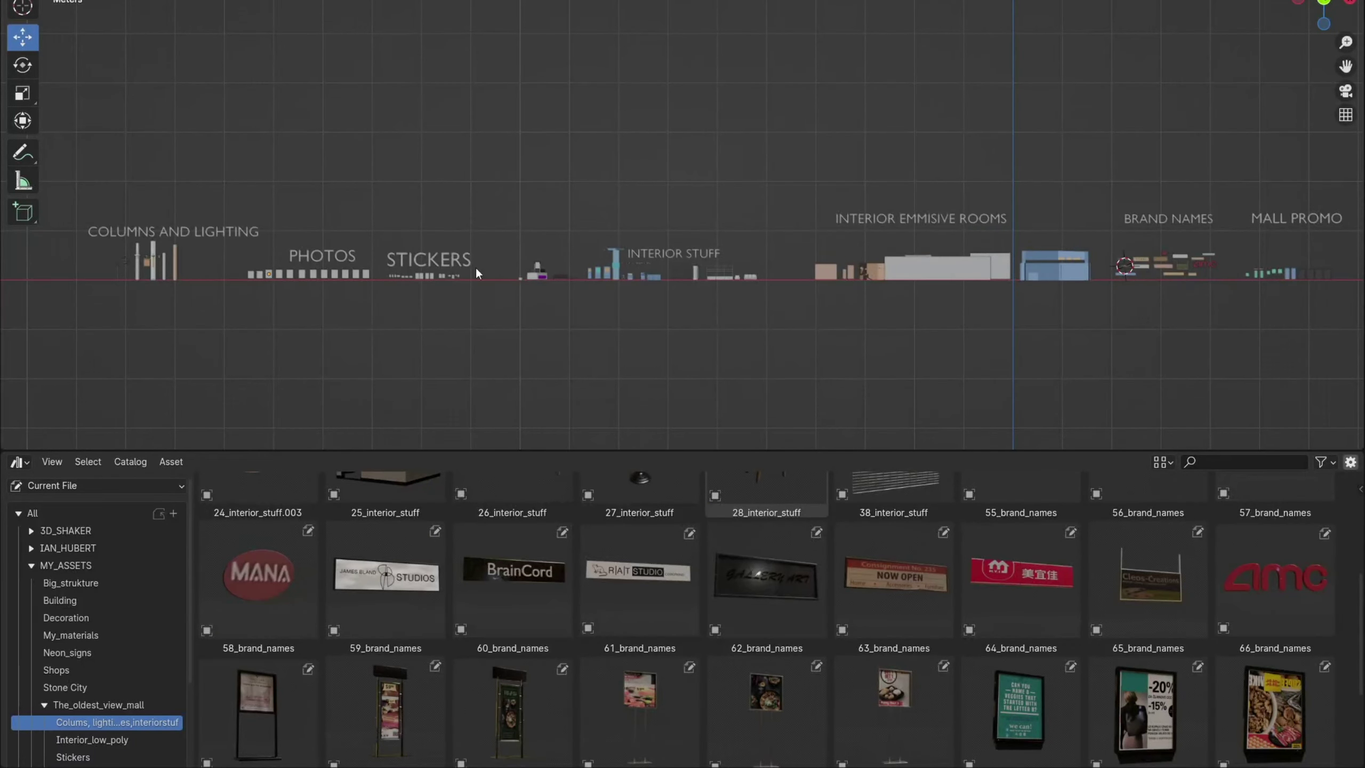
# Inspect the brand-name signs among the mall assets, and isolate a group of assets in local view
pyautogui.moveTo(474, 270); pyautogui.dragTo(316, 316, button='middle')
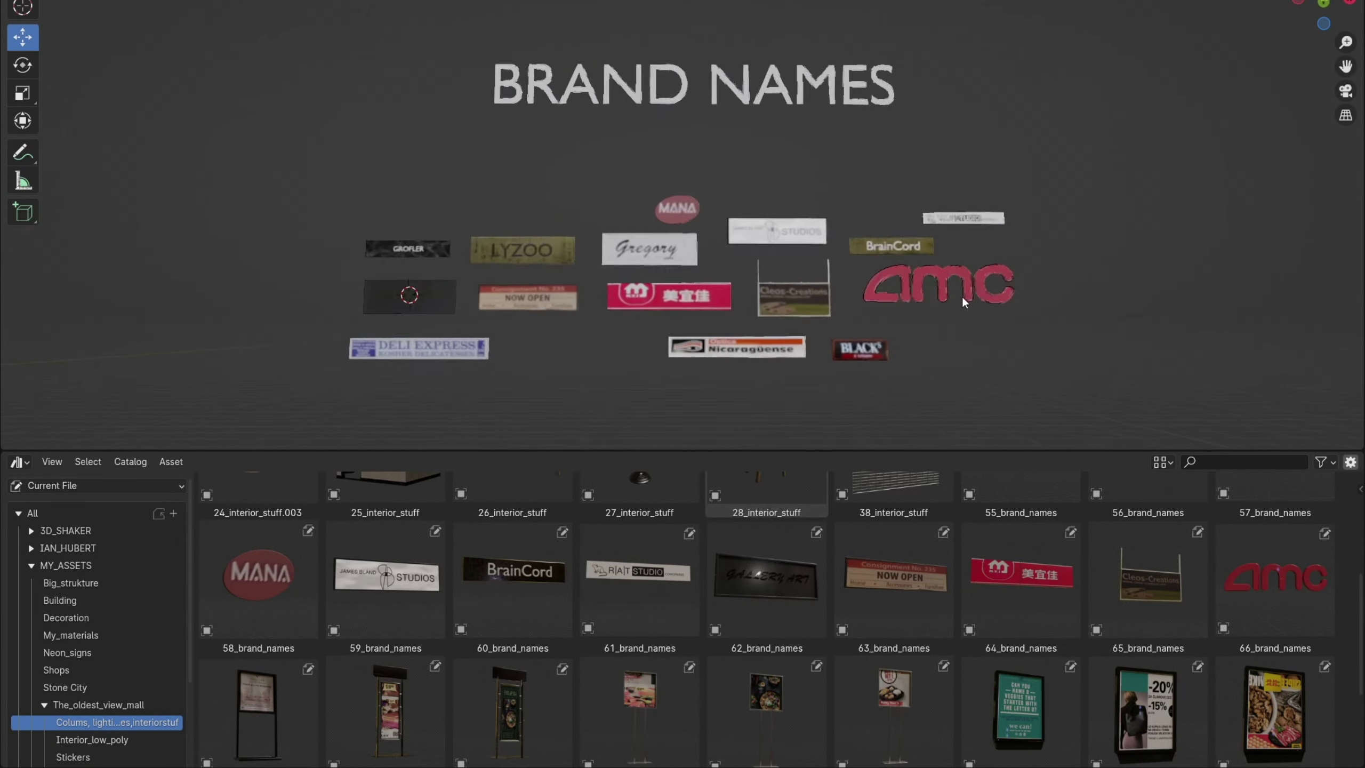
pyautogui.scroll(-5, 941, 297)
pyautogui.moveTo(788, 155); pyautogui.dragTo(1000, 322)
pyautogui.press('KP_Divide')
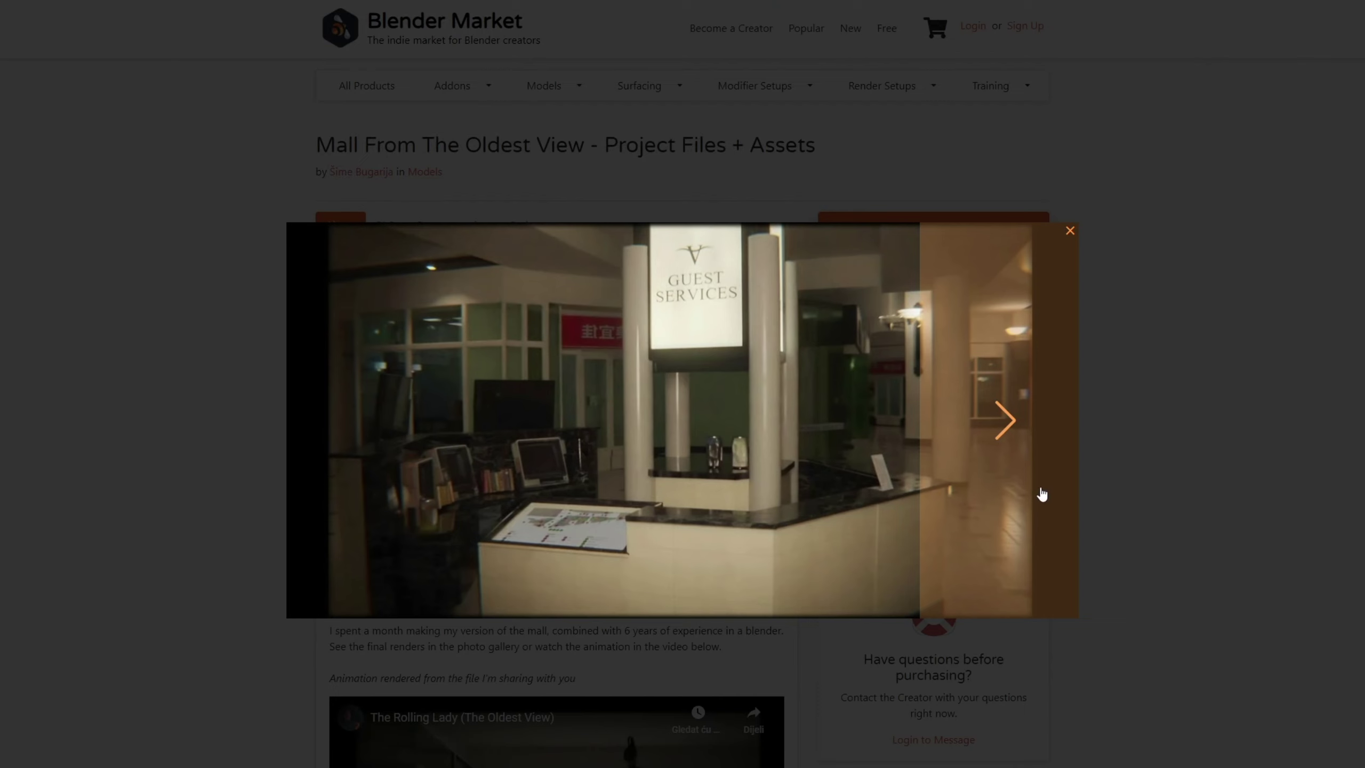
# Switch to the Blender Market product page and advance its image gallery to the next picture
pyautogui.click(1041, 494)
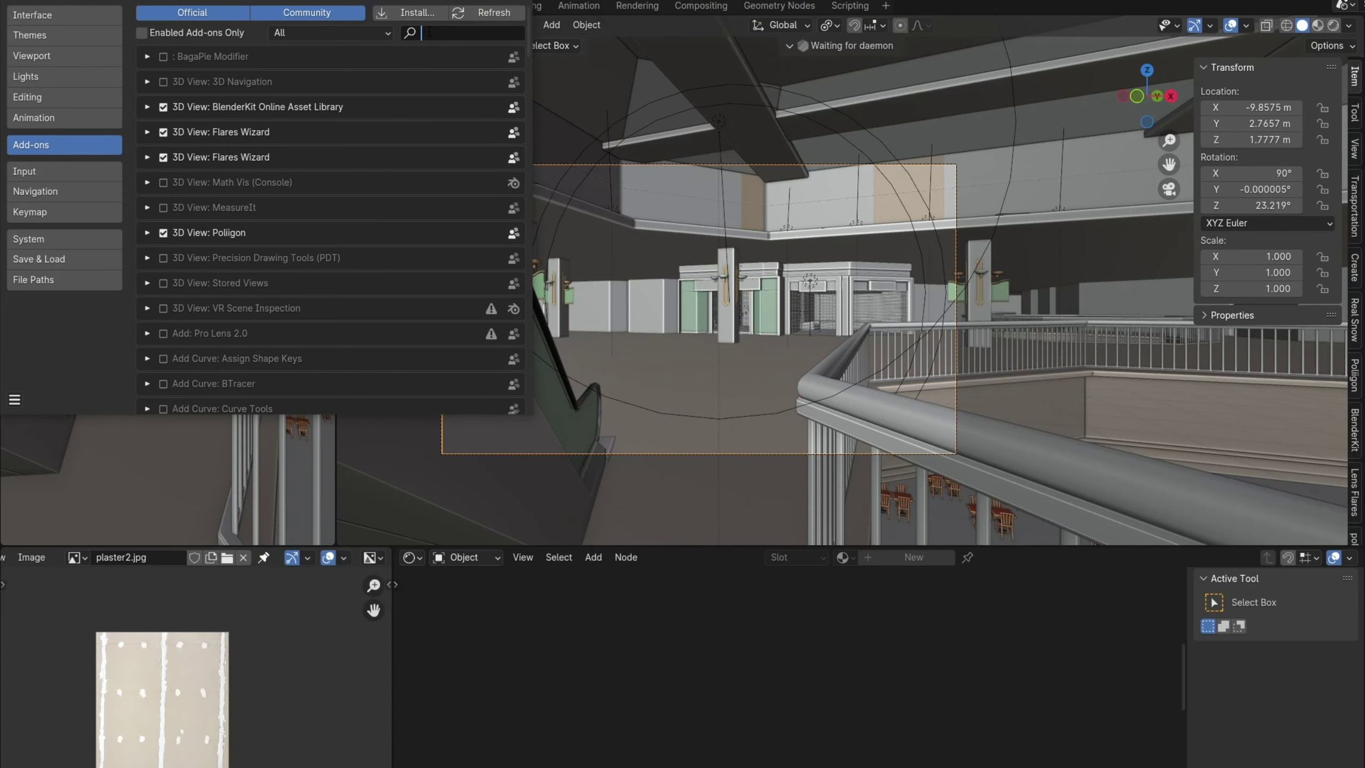
# Search Blender's add-ons for "came", add an Investigation shake to the camera with Camera Shakify, and play the animation
pyautogui.write('came')
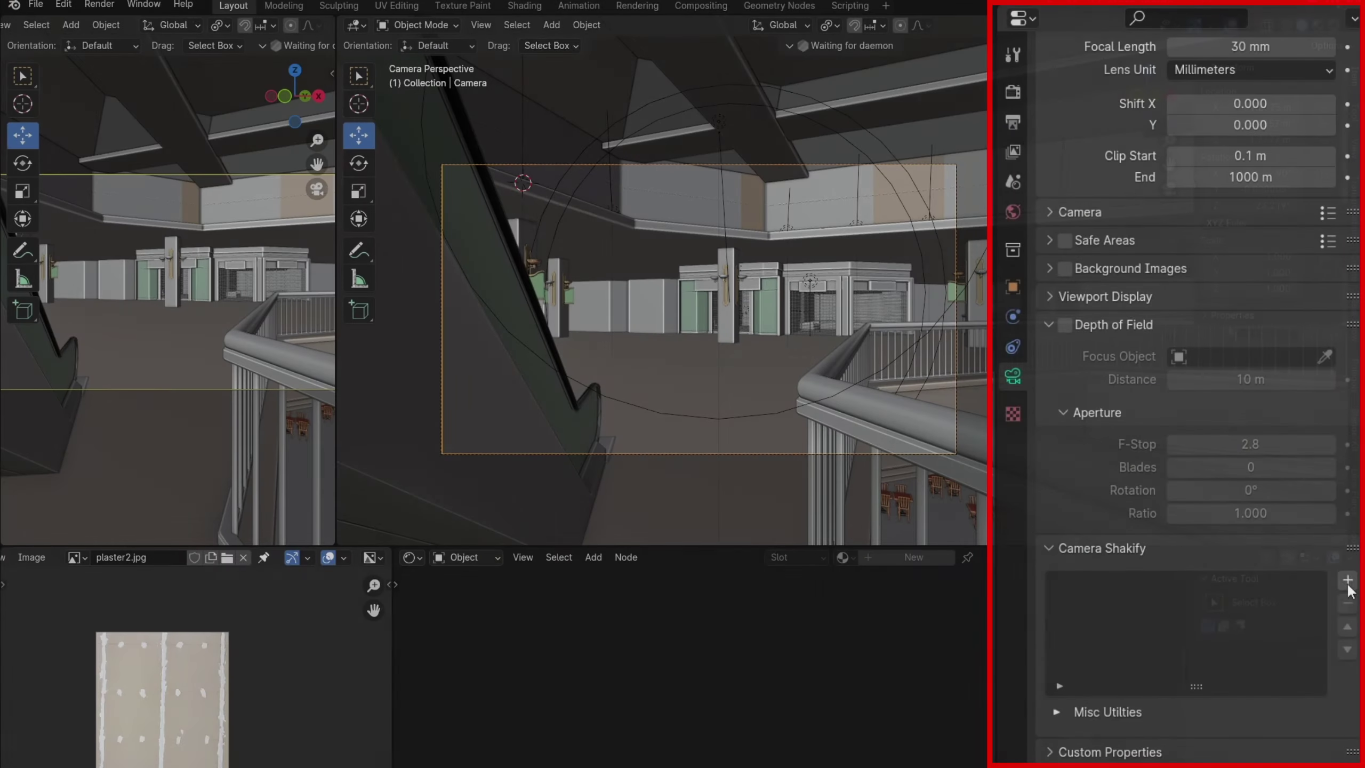
pyautogui.click(1347, 579)
pyautogui.scroll(-5, 1156, 606)
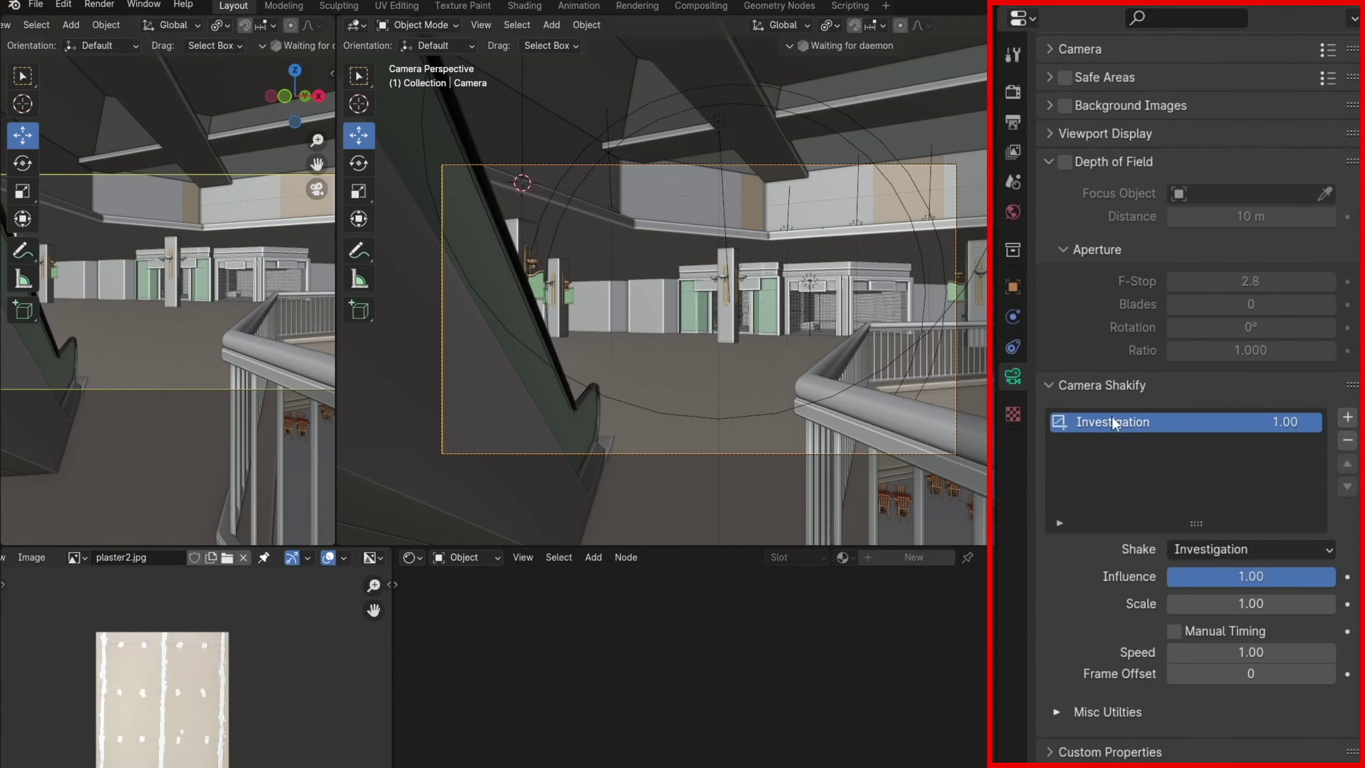
pyautogui.press('space')
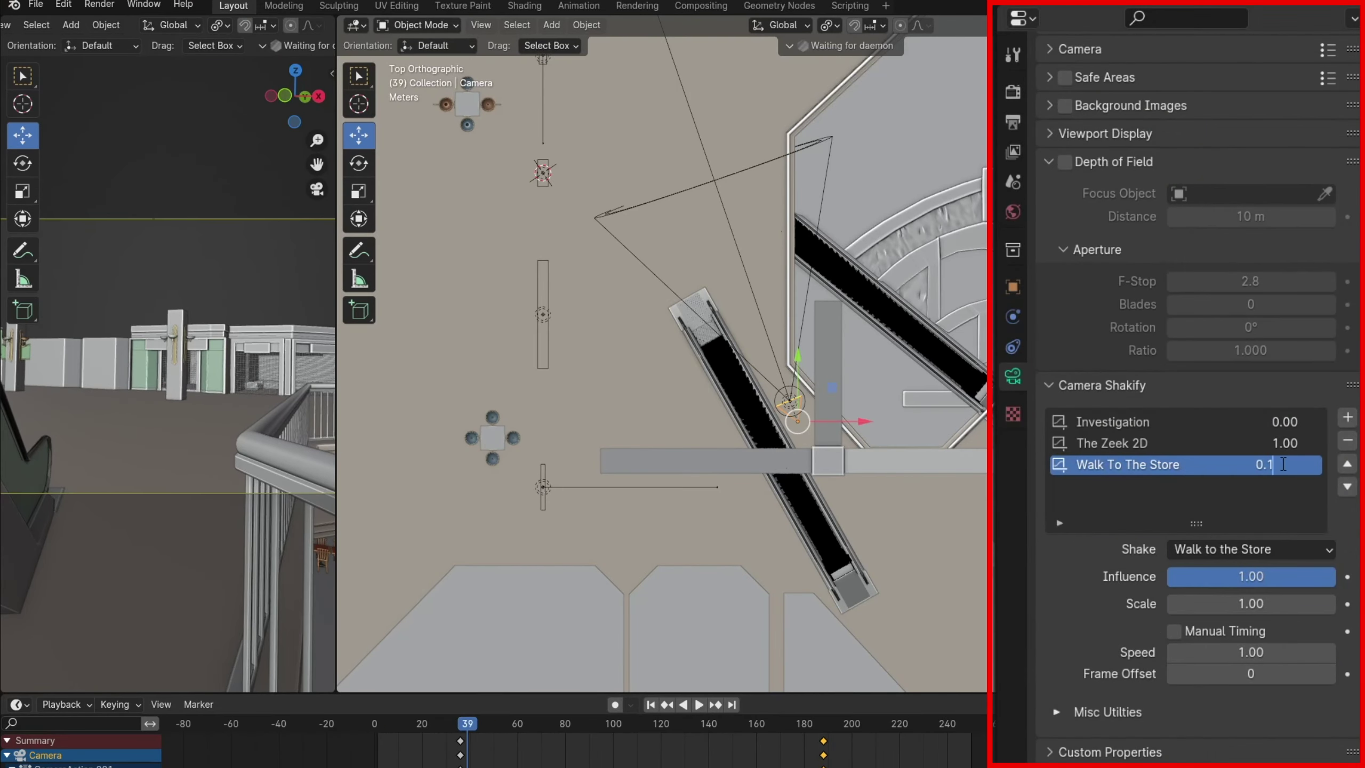
# Keyframe the Walk To The Store shake's influence at 0.1 on frame 39 and 0.20 on frame 63, playing the animation
pyautogui.write('01')
pyautogui.press('Return')
pyautogui.press('i')
pyautogui.press('space')
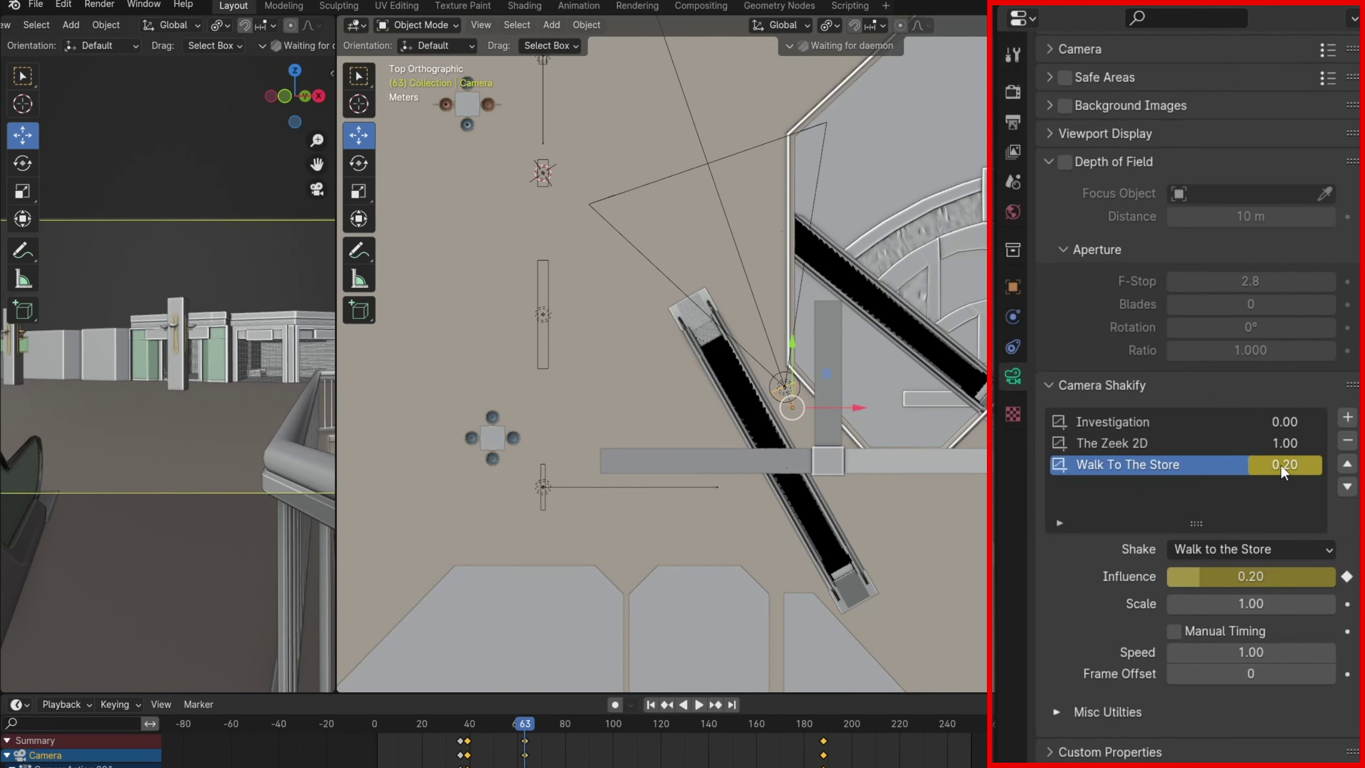
pyautogui.press('space')
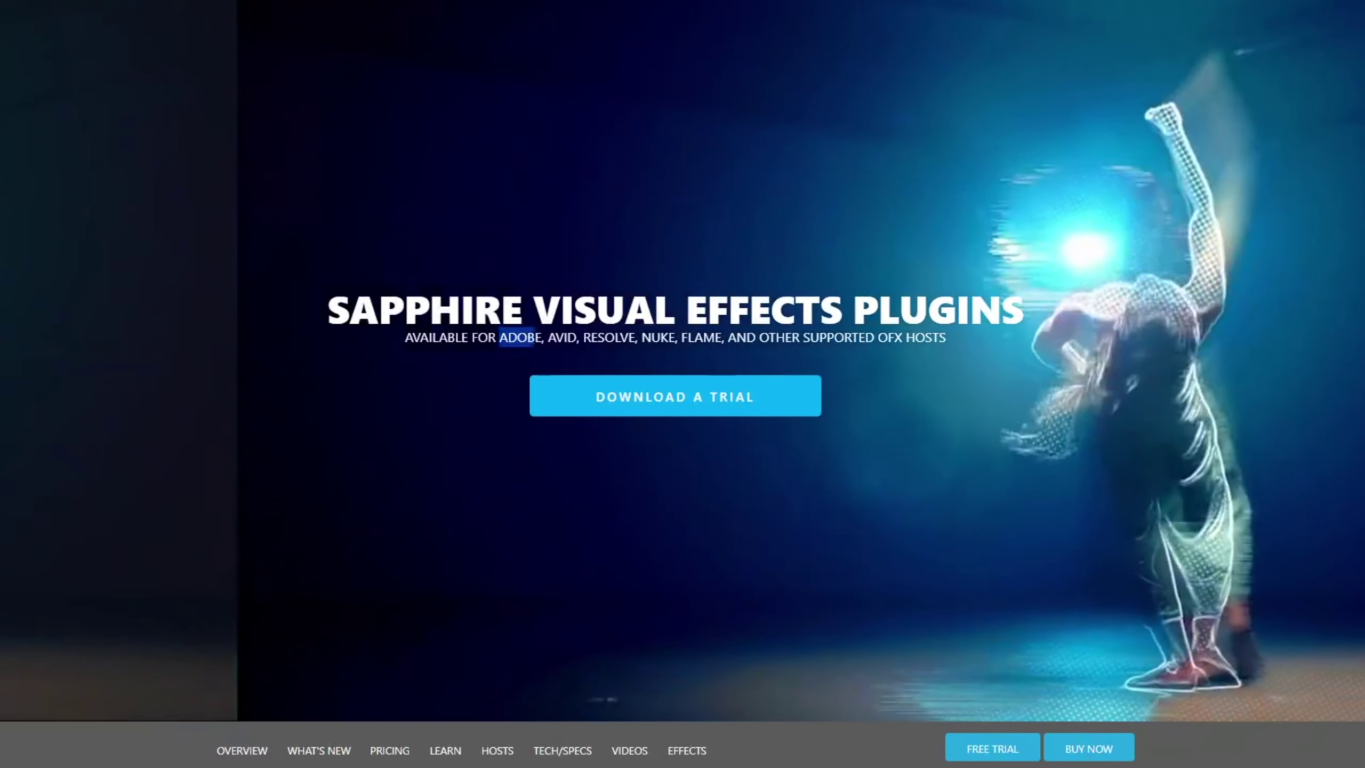
# Switch to the Sapphire Visual Effects Plugins web page and highlight its list of supported host applications
pyautogui.moveTo(535, 337); pyautogui.dragTo(948, 337)
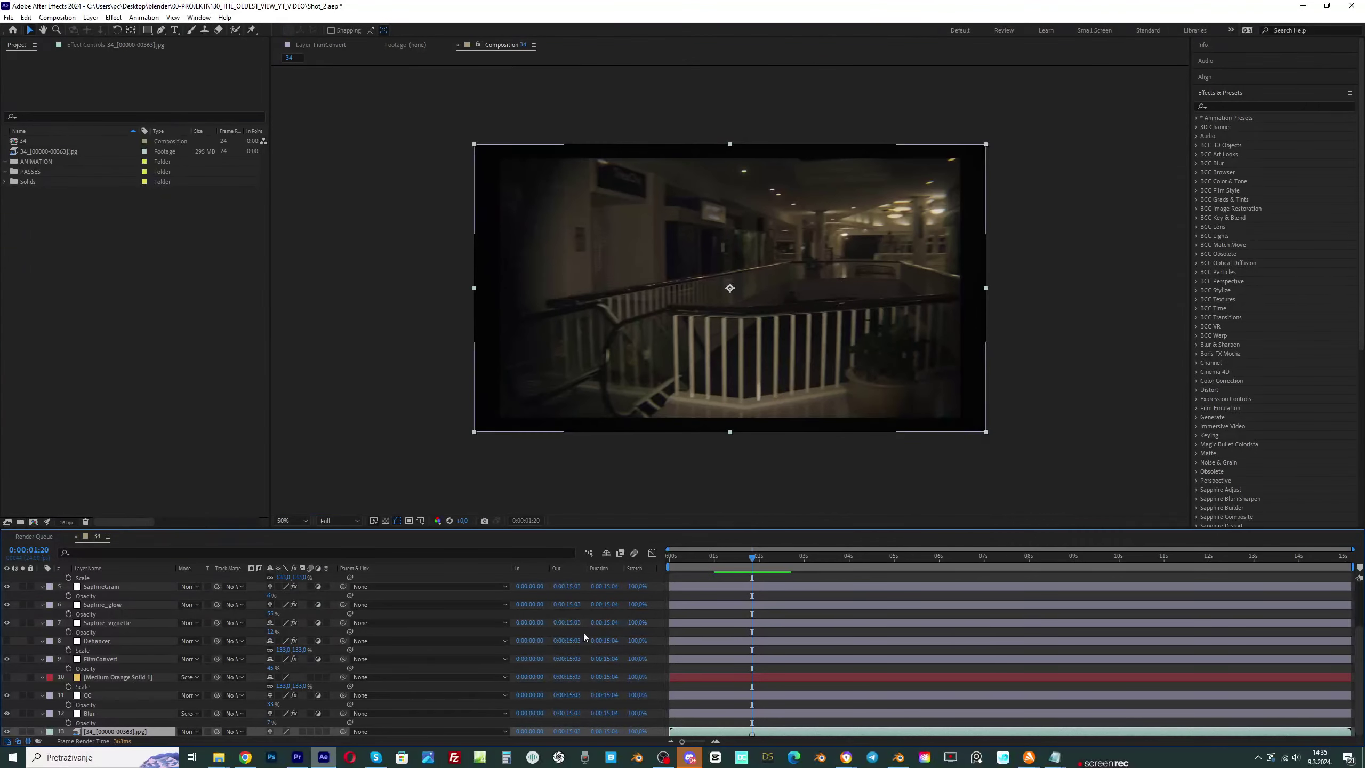
# Switch to After Effects and search the effects and presets for "s_"
pyautogui.click(1238, 106)
pyautogui.write('s_')
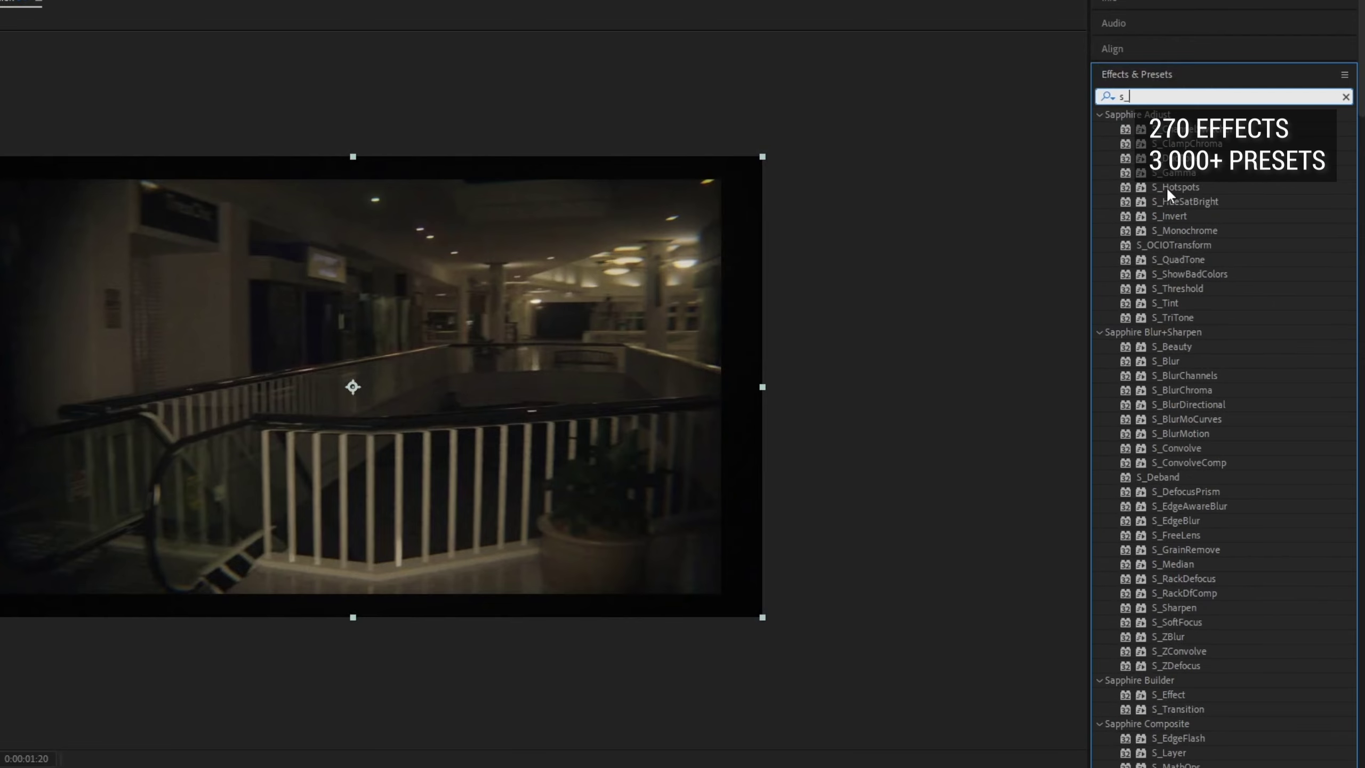
# Apply S_Glow to the footage with Width X 1.620, Width Y 1.310, Glow From Alpha 0.32 and Glow Under Source 0.4
pyautogui.scroll(-20, 1167, 185)
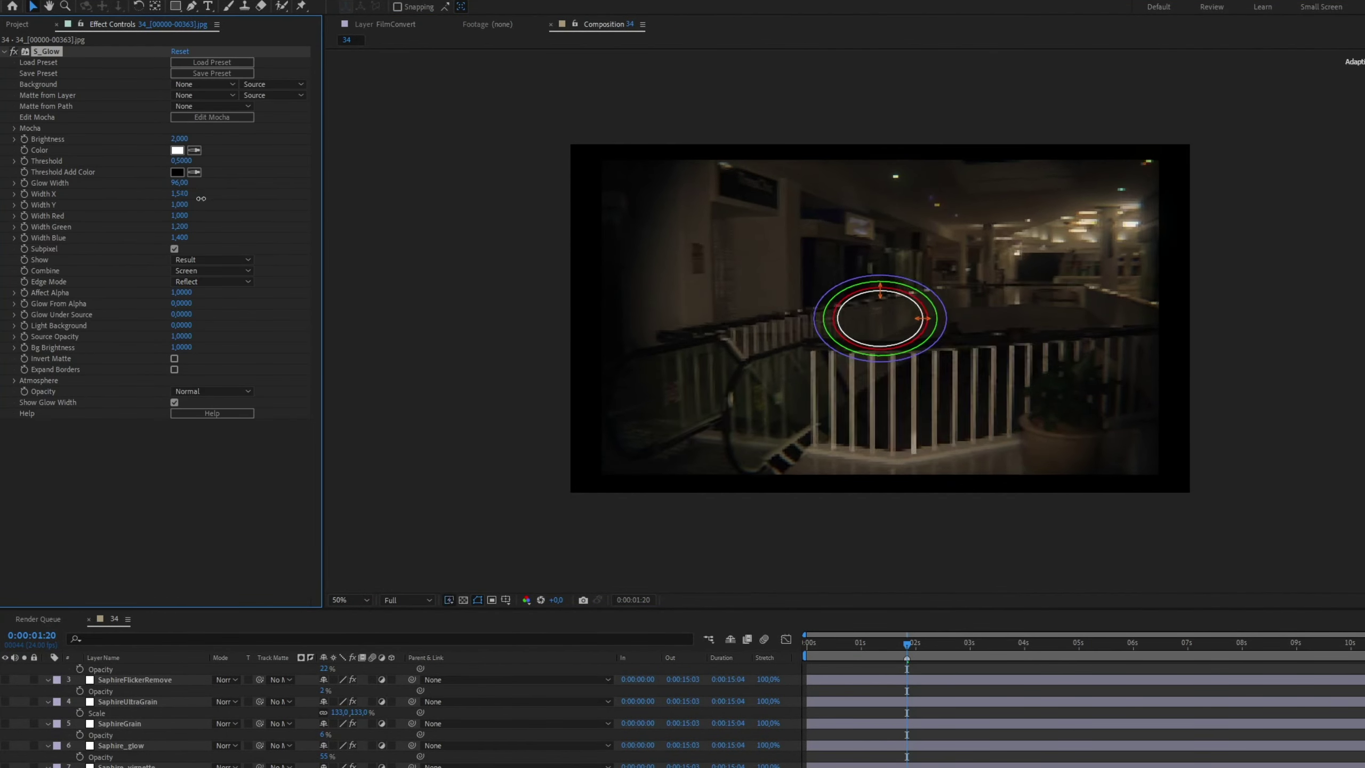
pyautogui.moveTo(923, 350); pyautogui.dragTo(927, 361)
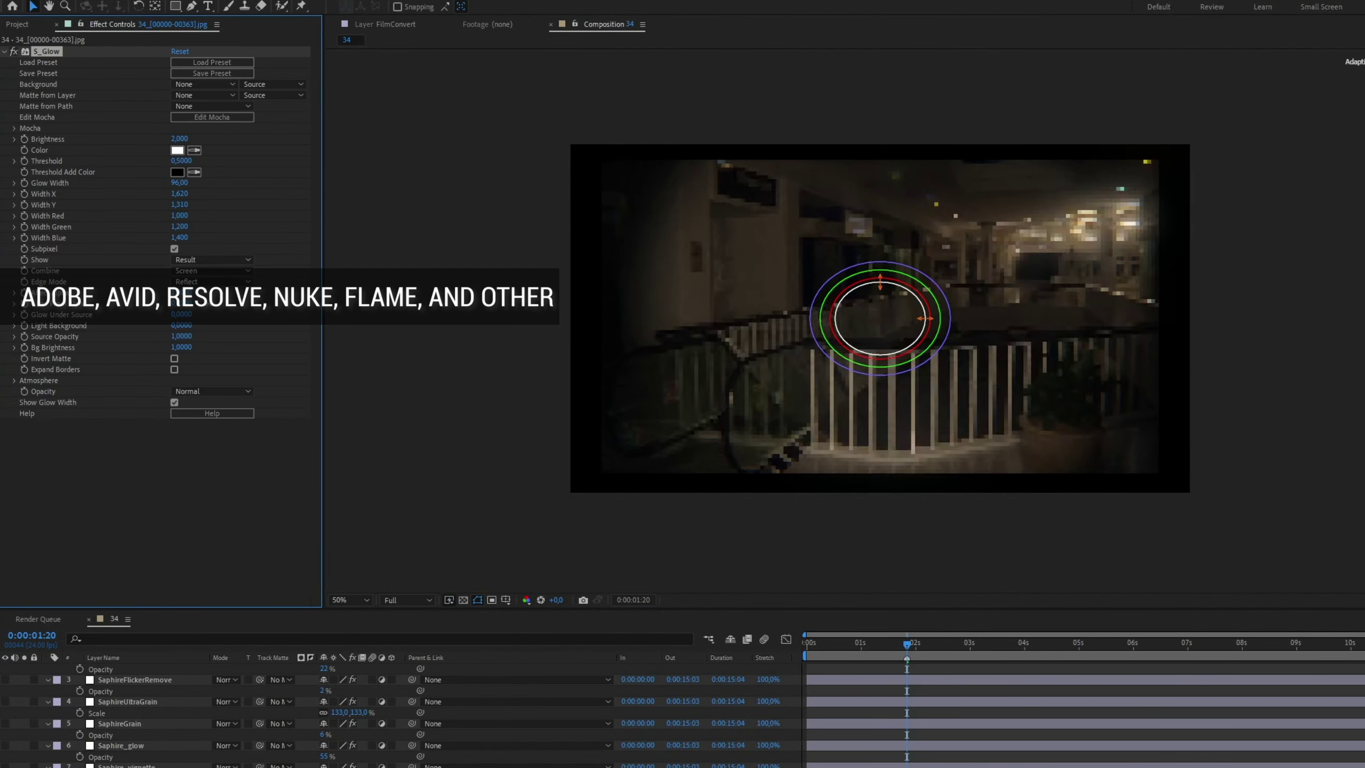
pyautogui.moveTo(195, 316); pyautogui.dragTo(246, 310)
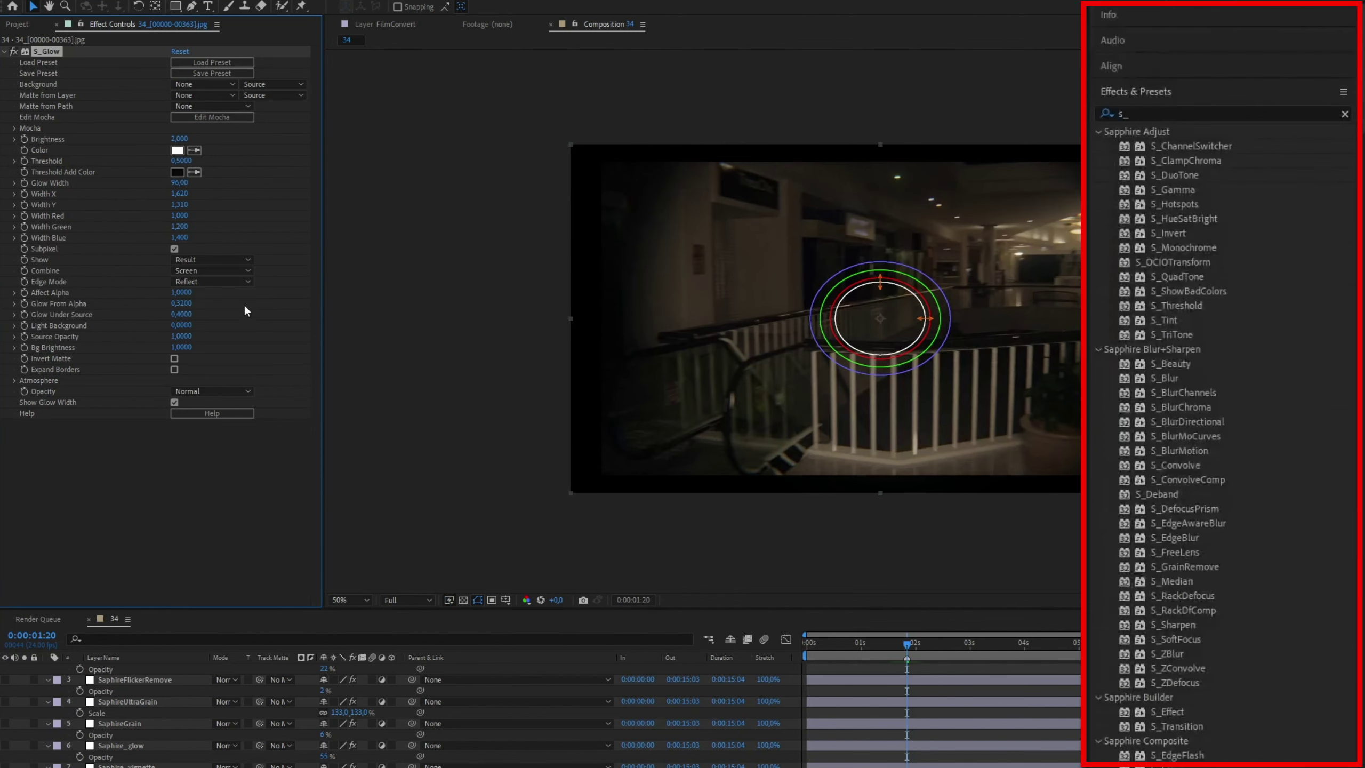
# Search the effects for "s_gl" and preview S_Glow presets, including Afterglow, Boiling Glow, Dirty Glow, Dream Sequence, Fire Haze and Neon Lights
pyautogui.click(1163, 114)
pyautogui.write('s_gl')
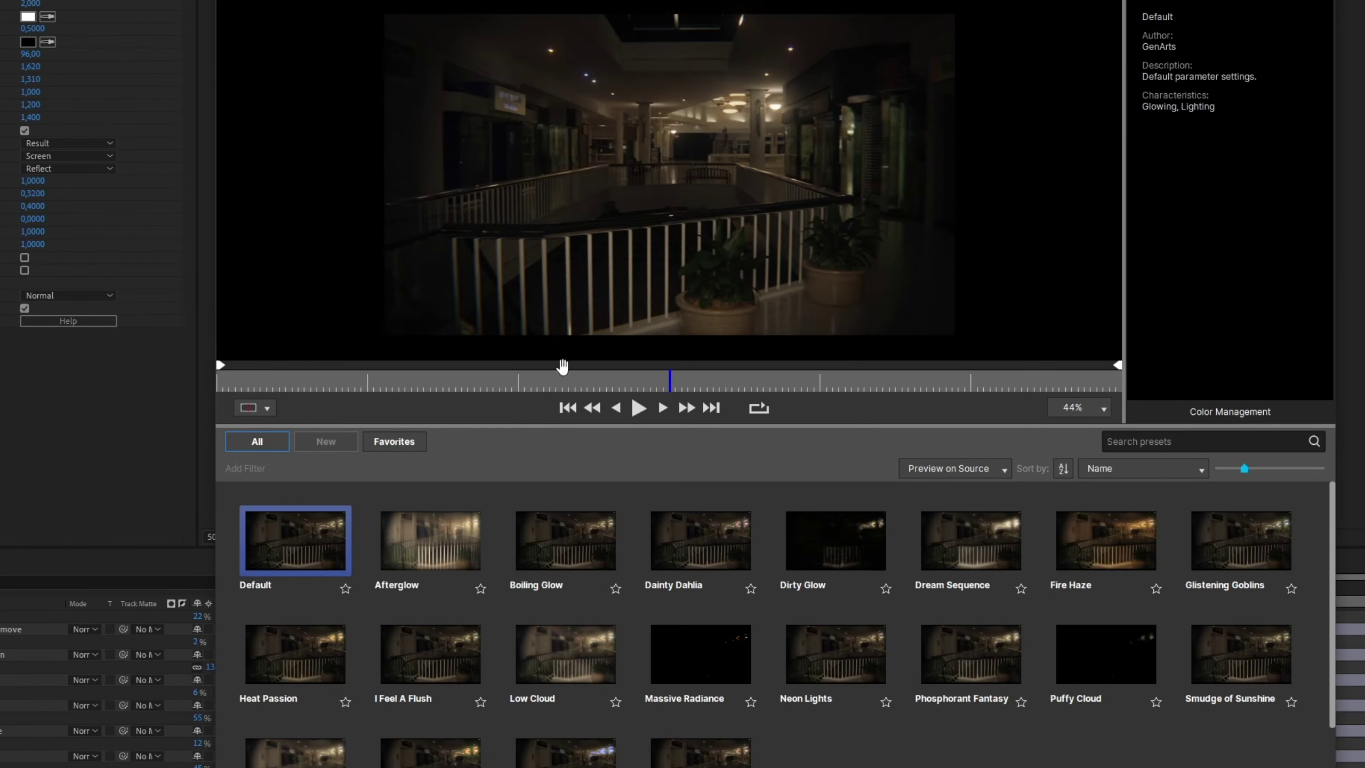
pyautogui.click(453, 545)
pyautogui.click(571, 554)
pyautogui.click(833, 554)
pyautogui.click(946, 559)
pyautogui.click(1090, 554)
pyautogui.click(1201, 547)
pyautogui.click(699, 656)
pyautogui.click(835, 659)
pyautogui.click(1219, 688)
pyautogui.scroll(-1, 1219, 688)
pyautogui.click(301, 723)
pyautogui.click(560, 724)
pyautogui.click(699, 722)
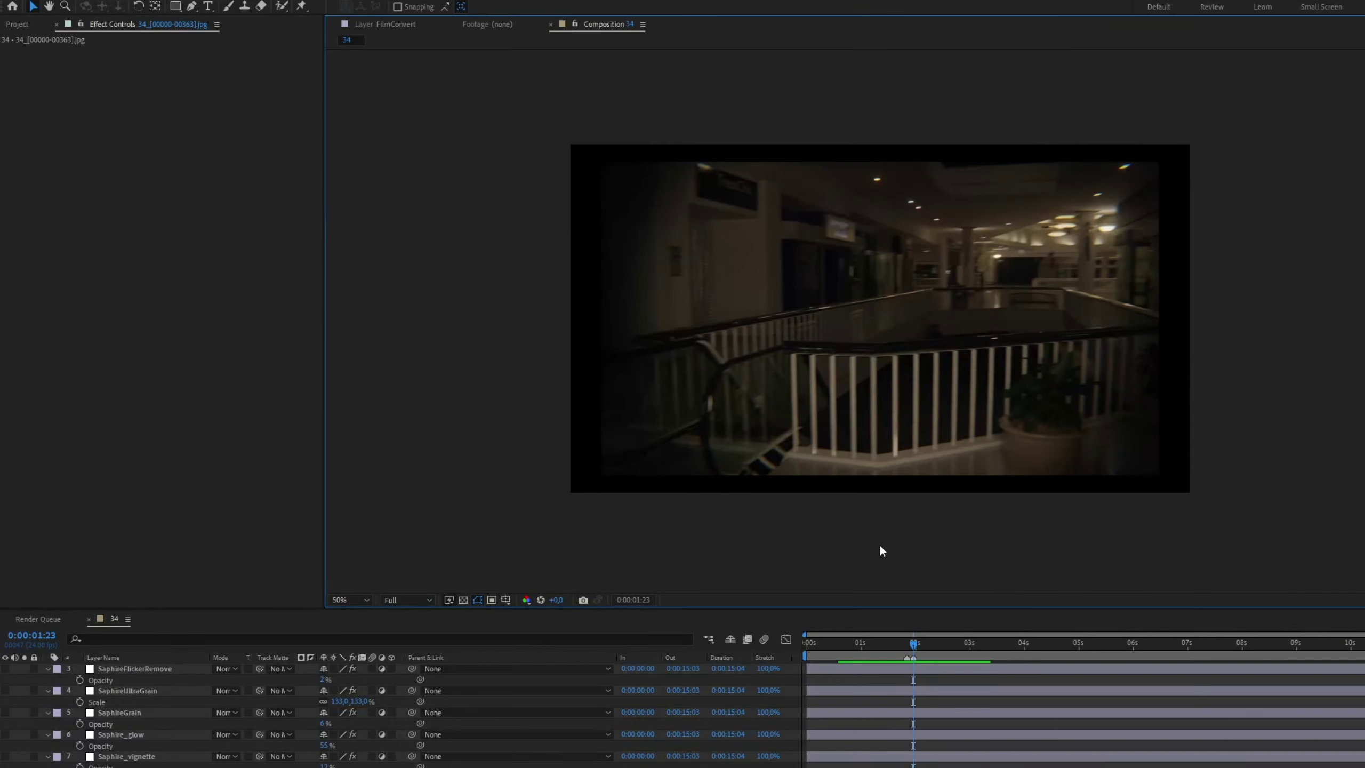
# Search the effects for "autotr", apply S_LensFlareAutoTrack to the footage, and open its preset browser
pyautogui.click(1132, 114)
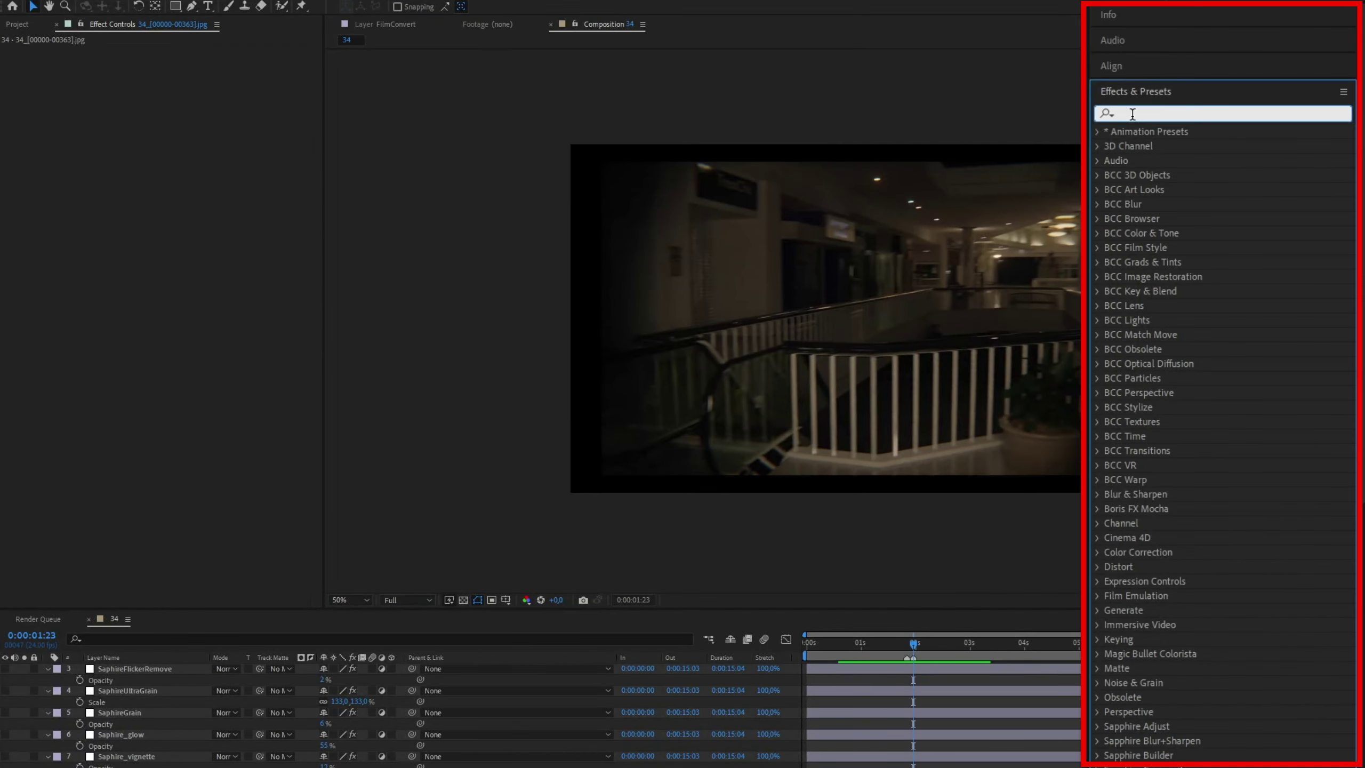
pyautogui.write('autotr')
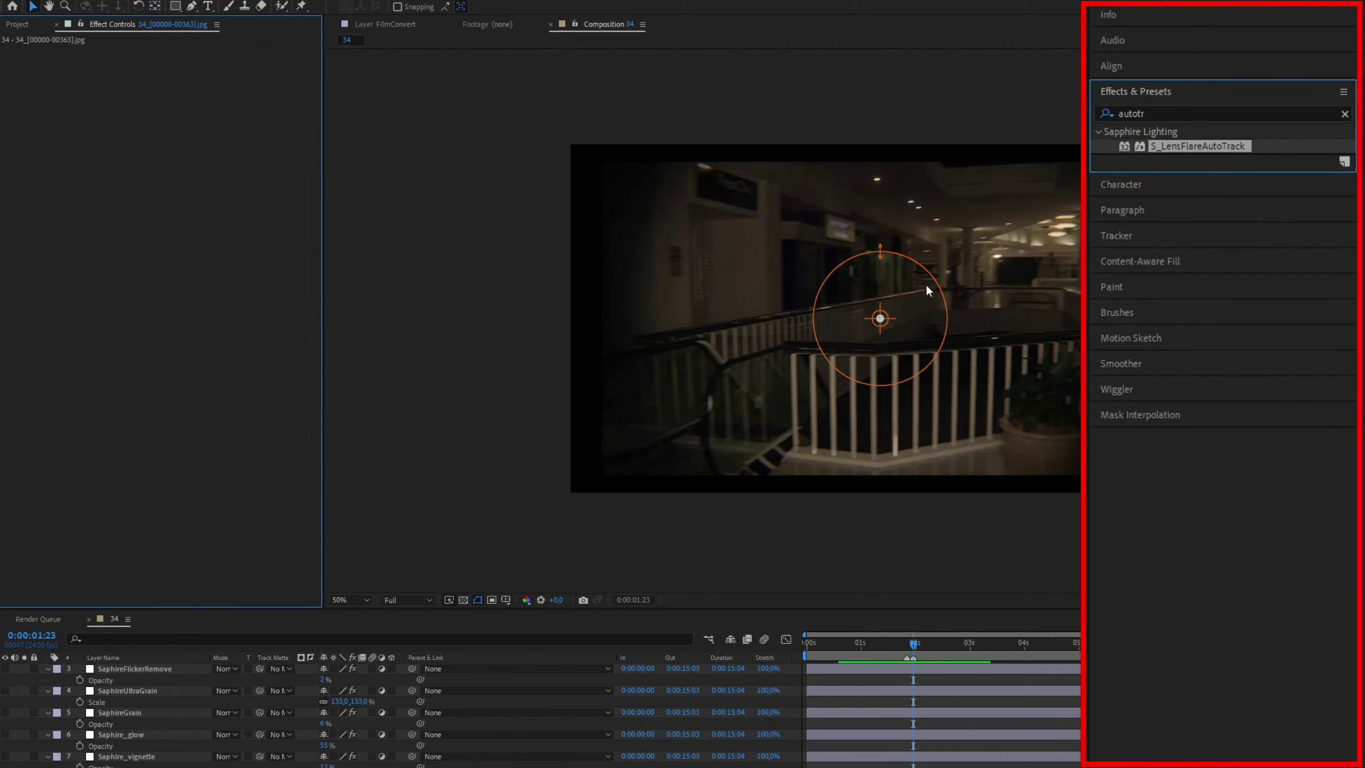
pyautogui.moveTo(926, 291); pyautogui.dragTo(924, 289)
pyautogui.click(228, 62)
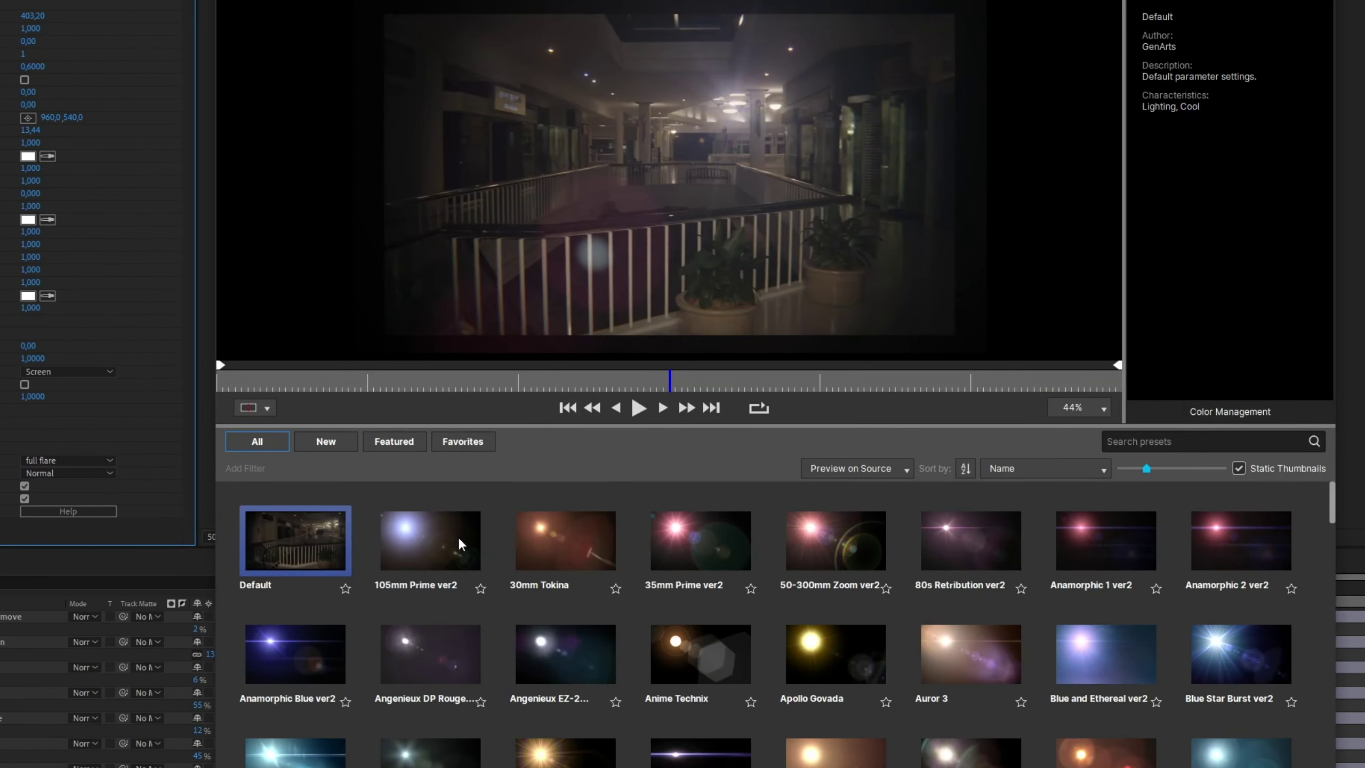
# Compare lens flare presets starting with 105mm Prime ver2, load a pink flare with a blue horizontal streak, and preview the composition
pyautogui.click(548, 598)
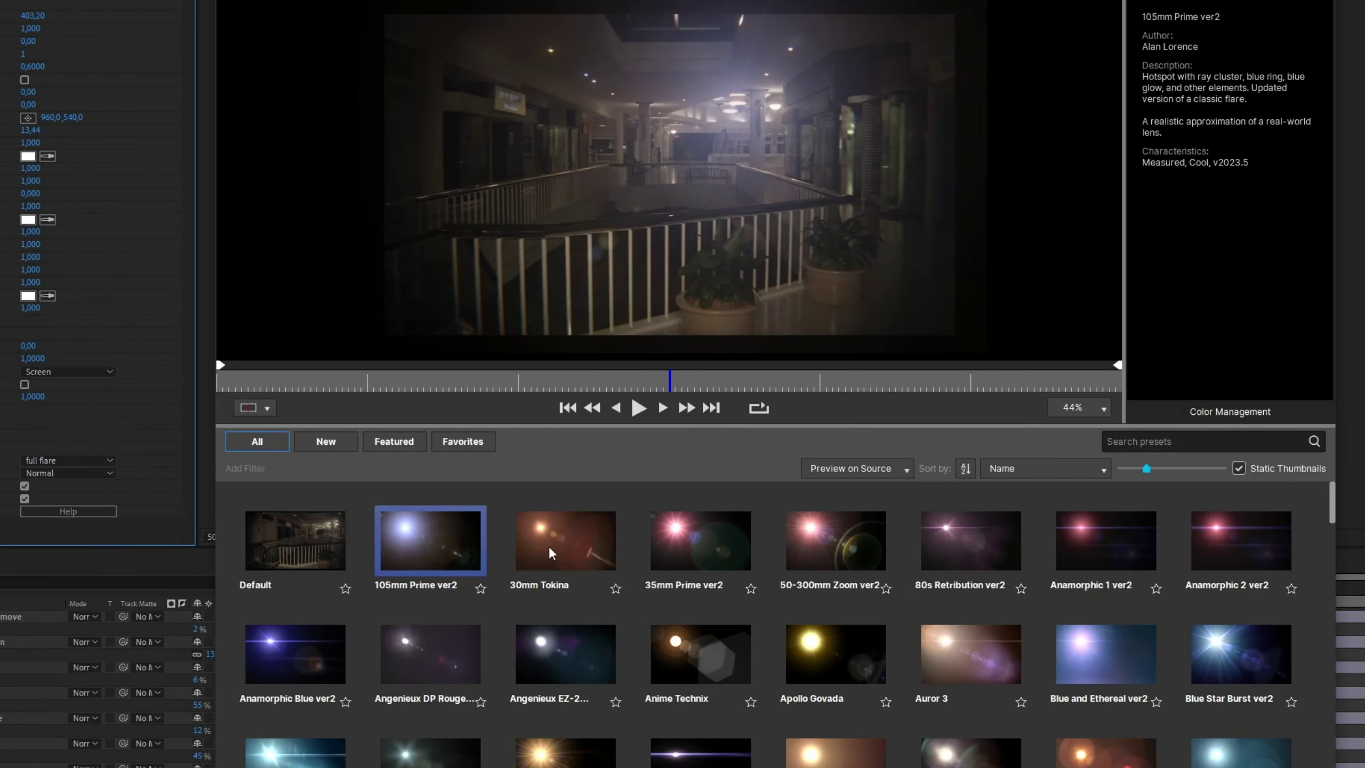
pyautogui.click(627, 608)
pyautogui.click(662, 552)
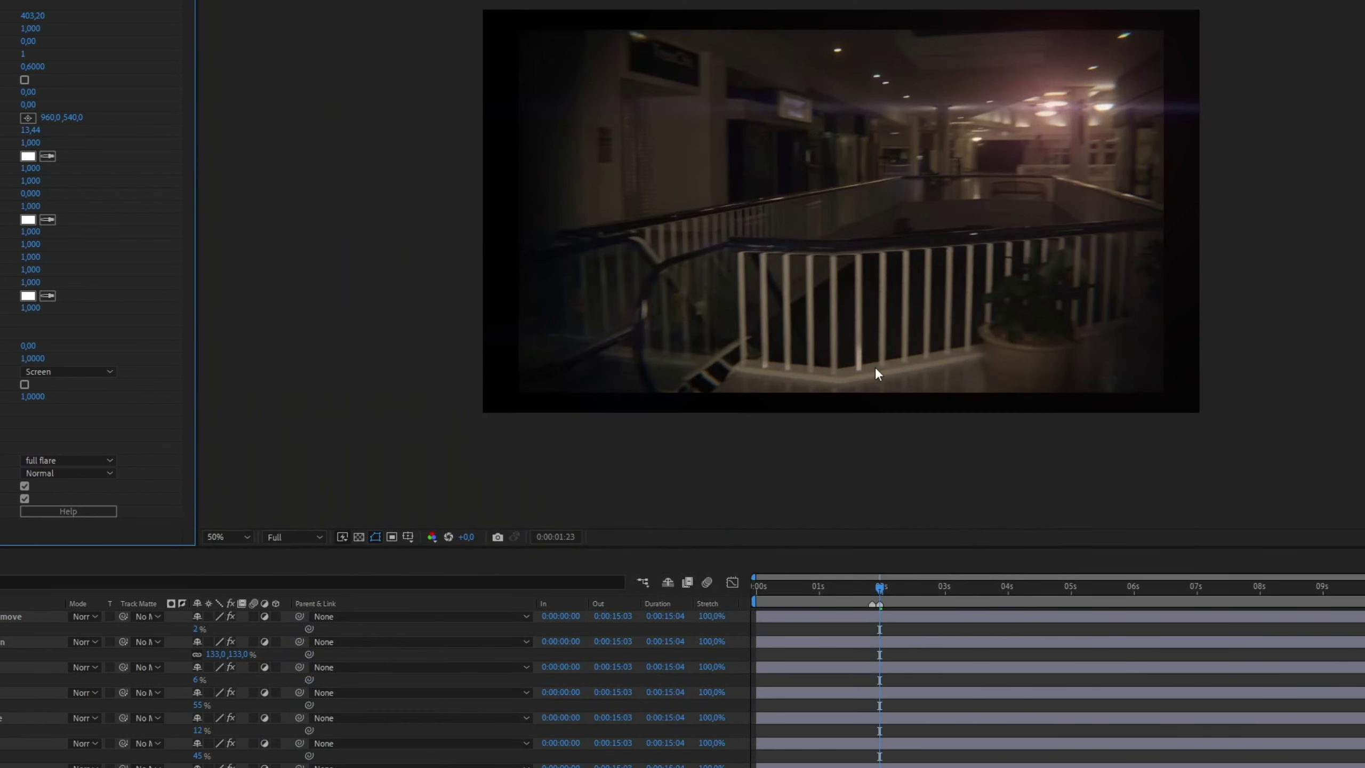
pyautogui.press('space')
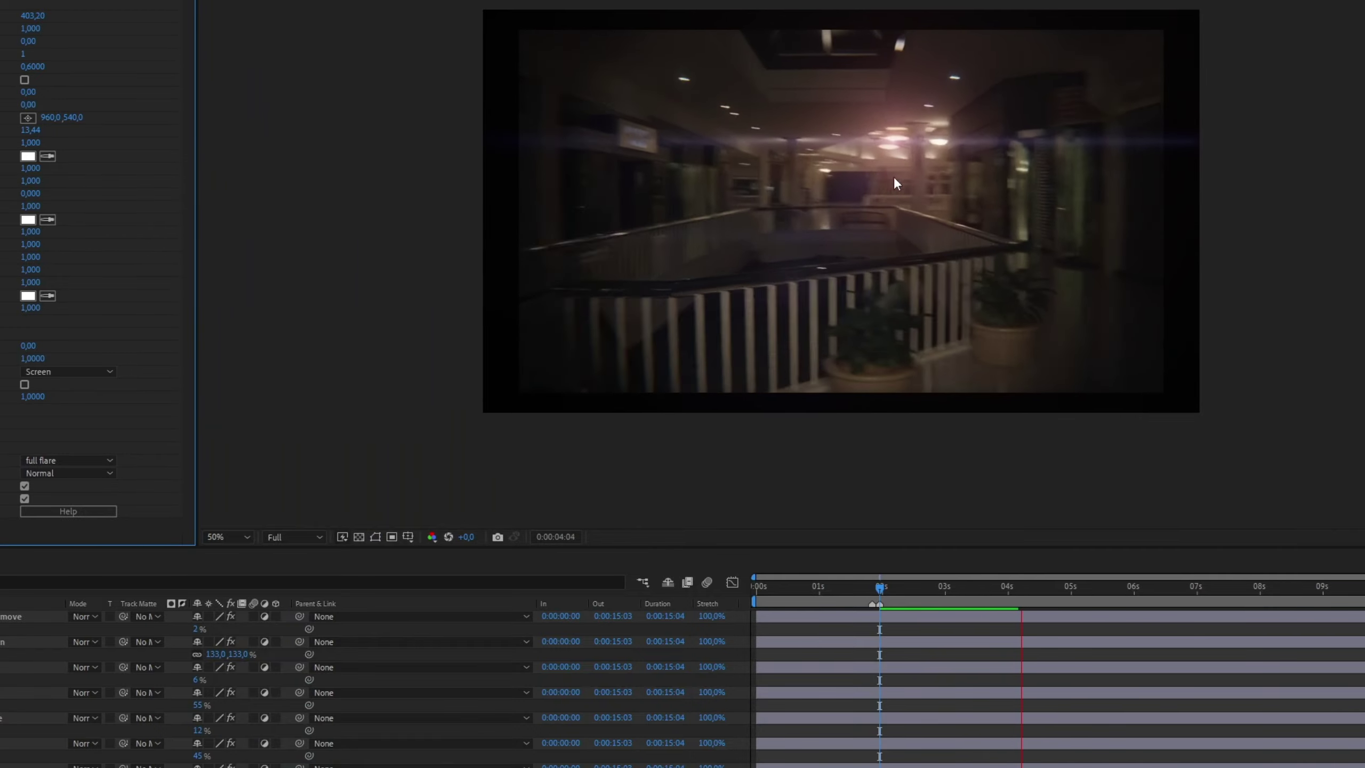
pyautogui.press('space')
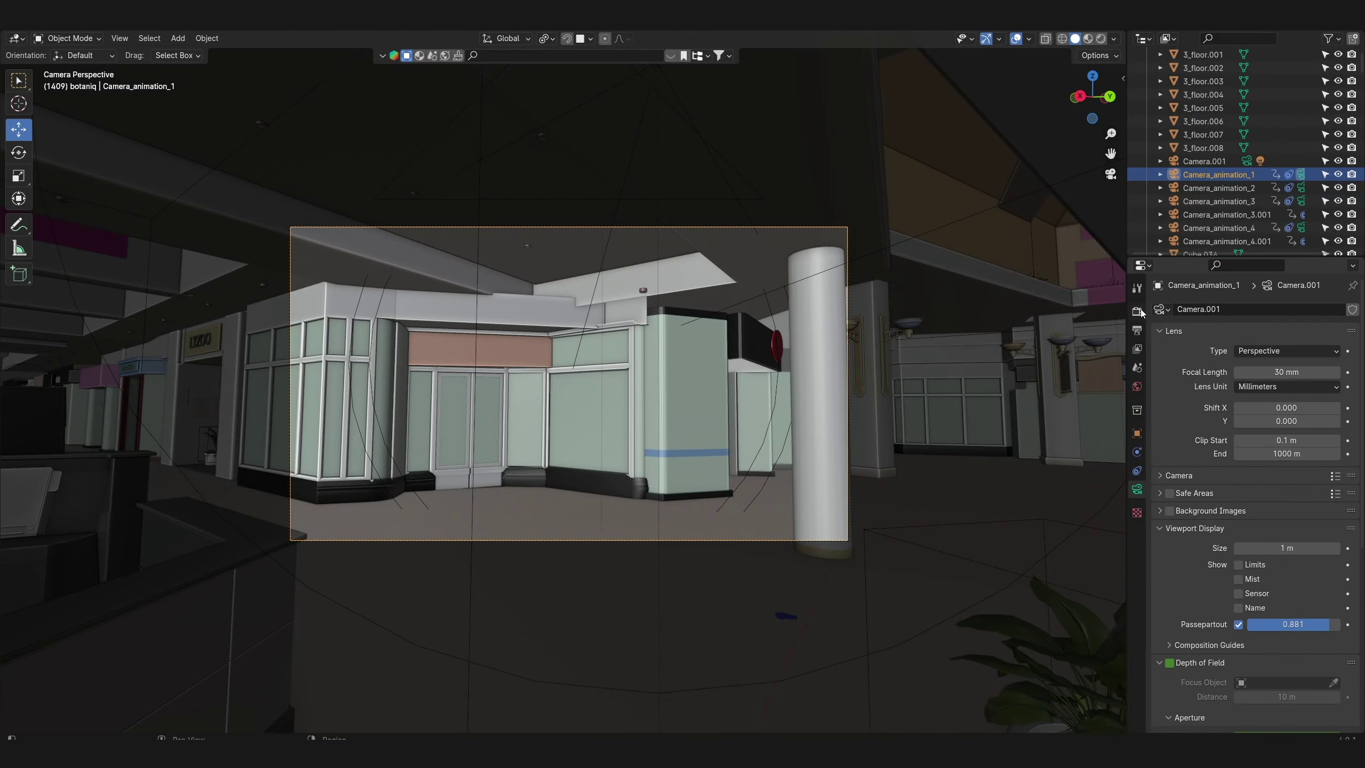
# Switch to Blender and open the render properties while viewing through Camera_animation_1
pyautogui.click(1138, 312)
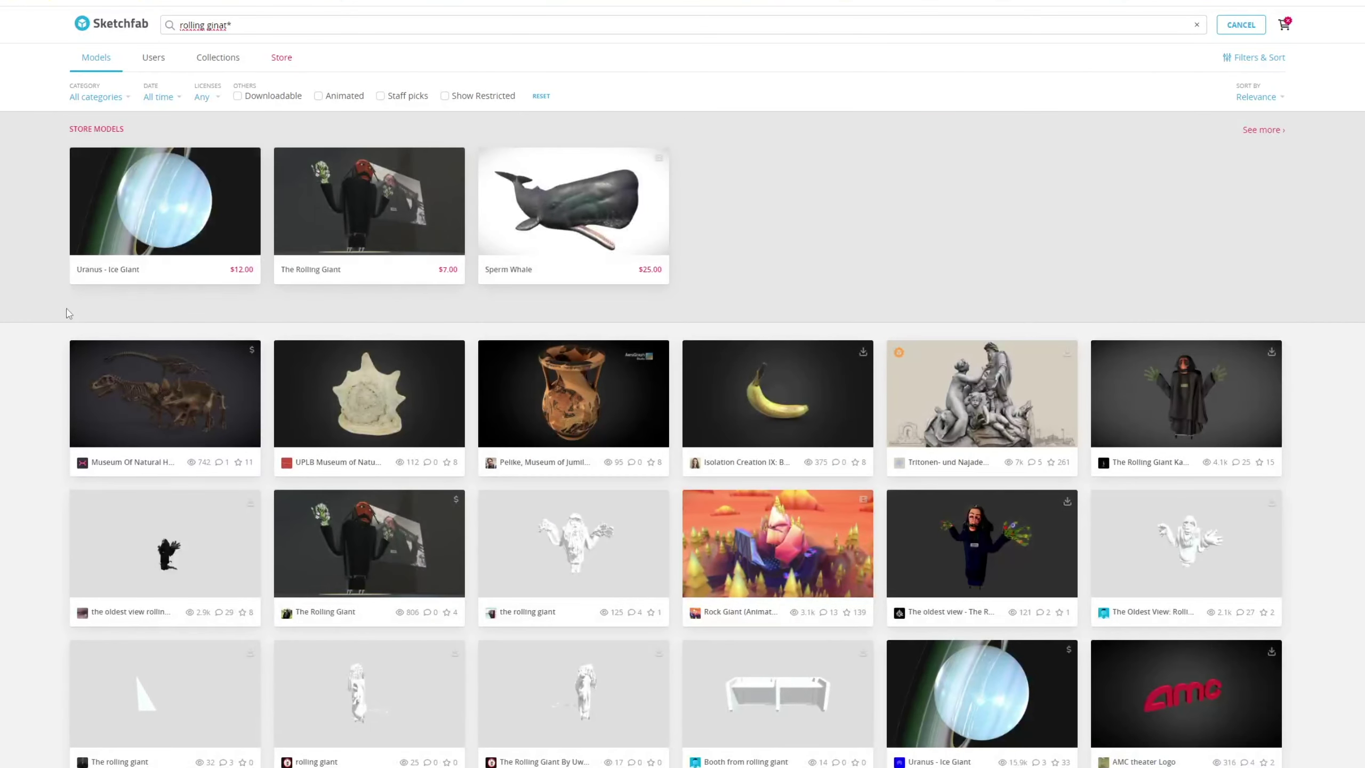
# Switch to Sketchfab, browse the rolling giant search results, and view the "Arjuna" Wayang Golek theatre puppet model before closing it
pyautogui.scroll(-2, 67, 318)
pyautogui.scroll(-1, 69, 322)
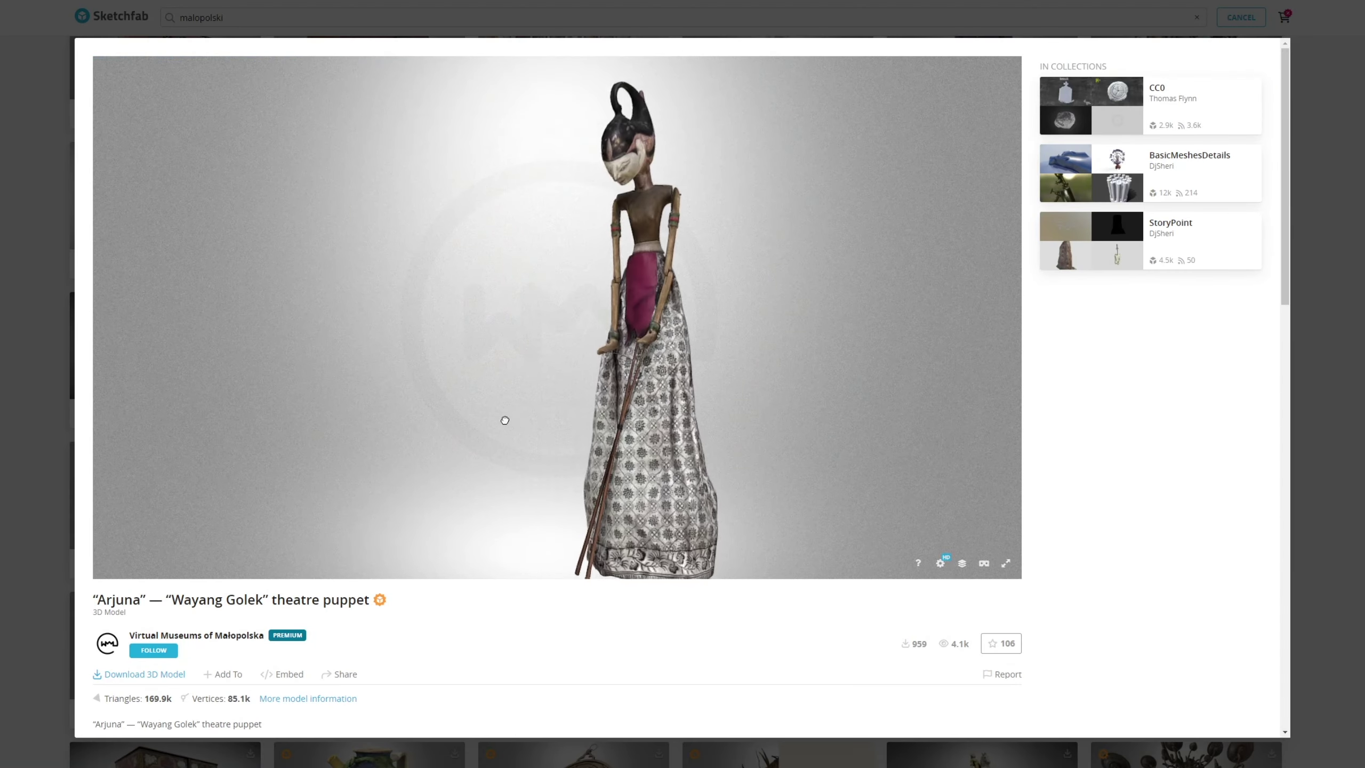
pyautogui.press('Escape')
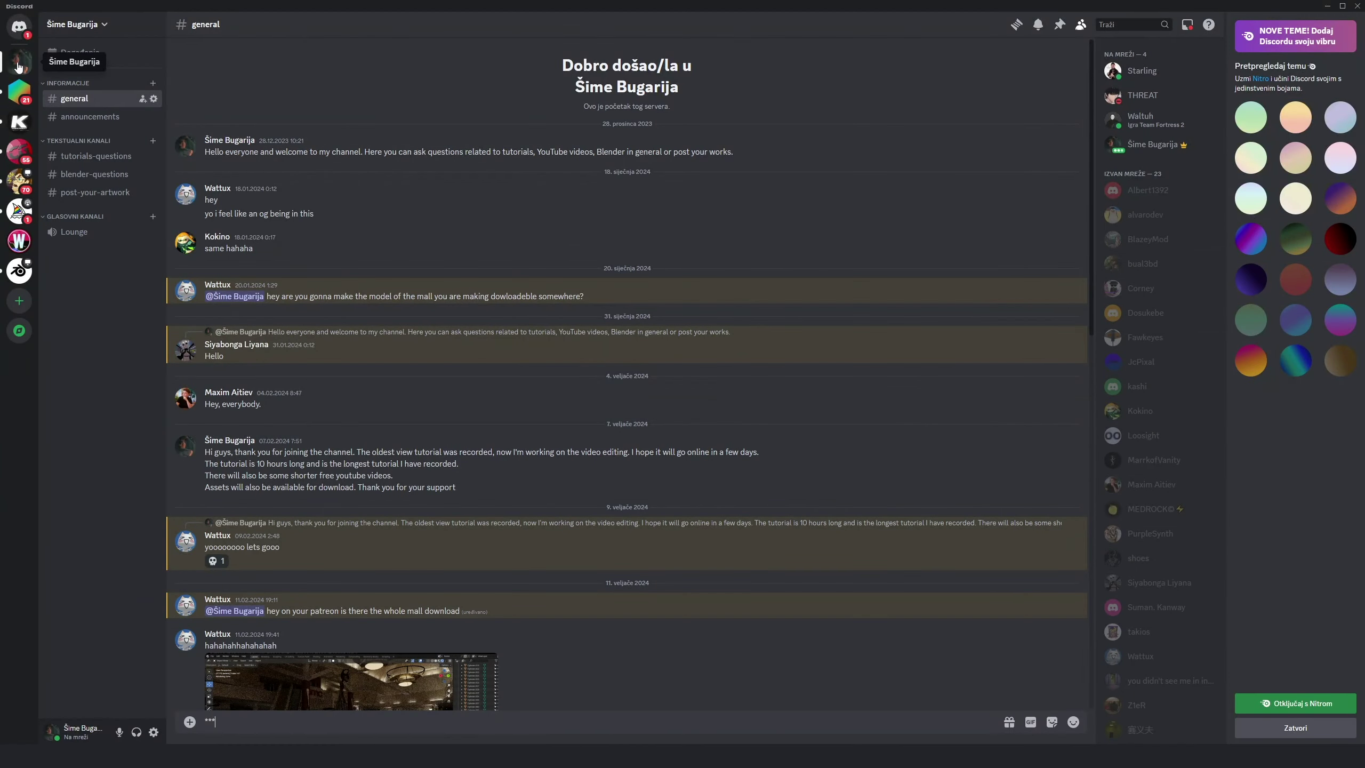
# Switch to Discord and read through the messages in the server's general and blender-questions channels
pyautogui.scroll(-8, 411, 210)
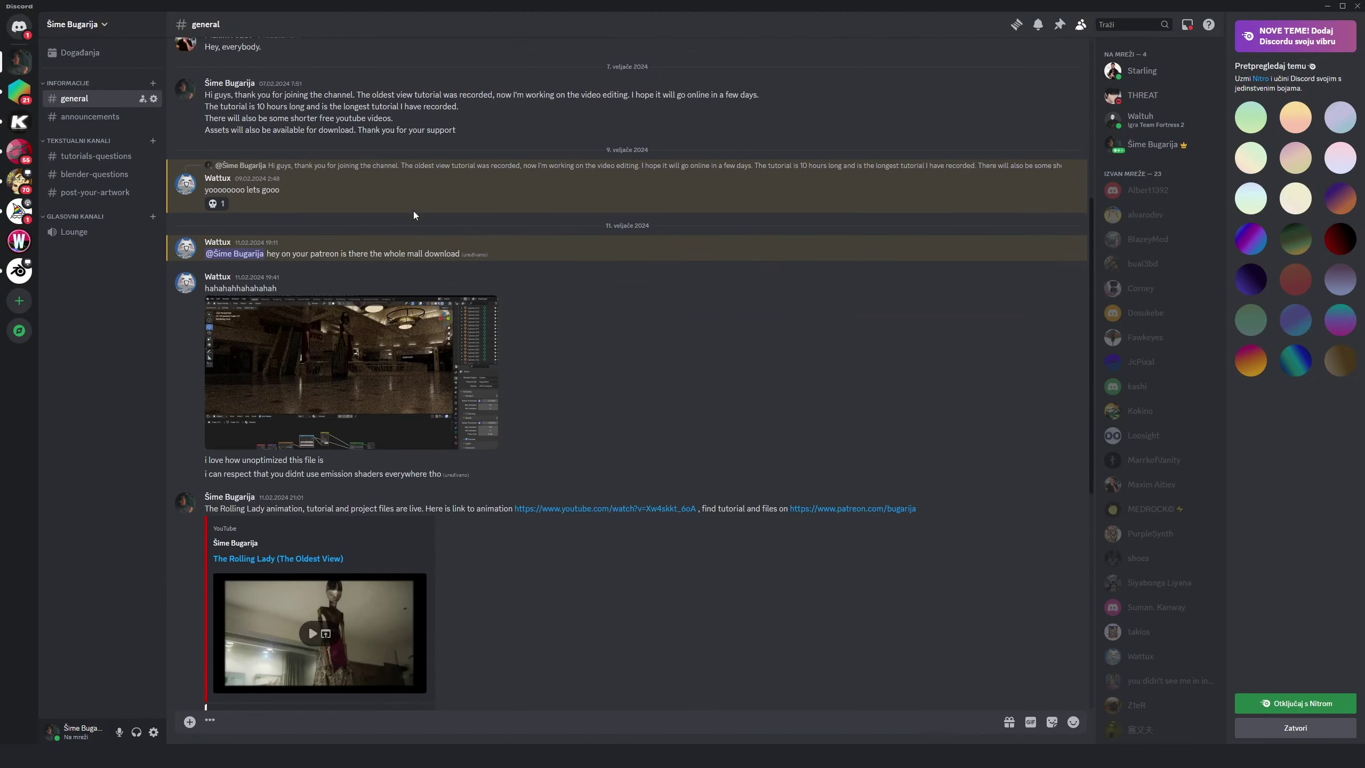
pyautogui.scroll(-1, 413, 211)
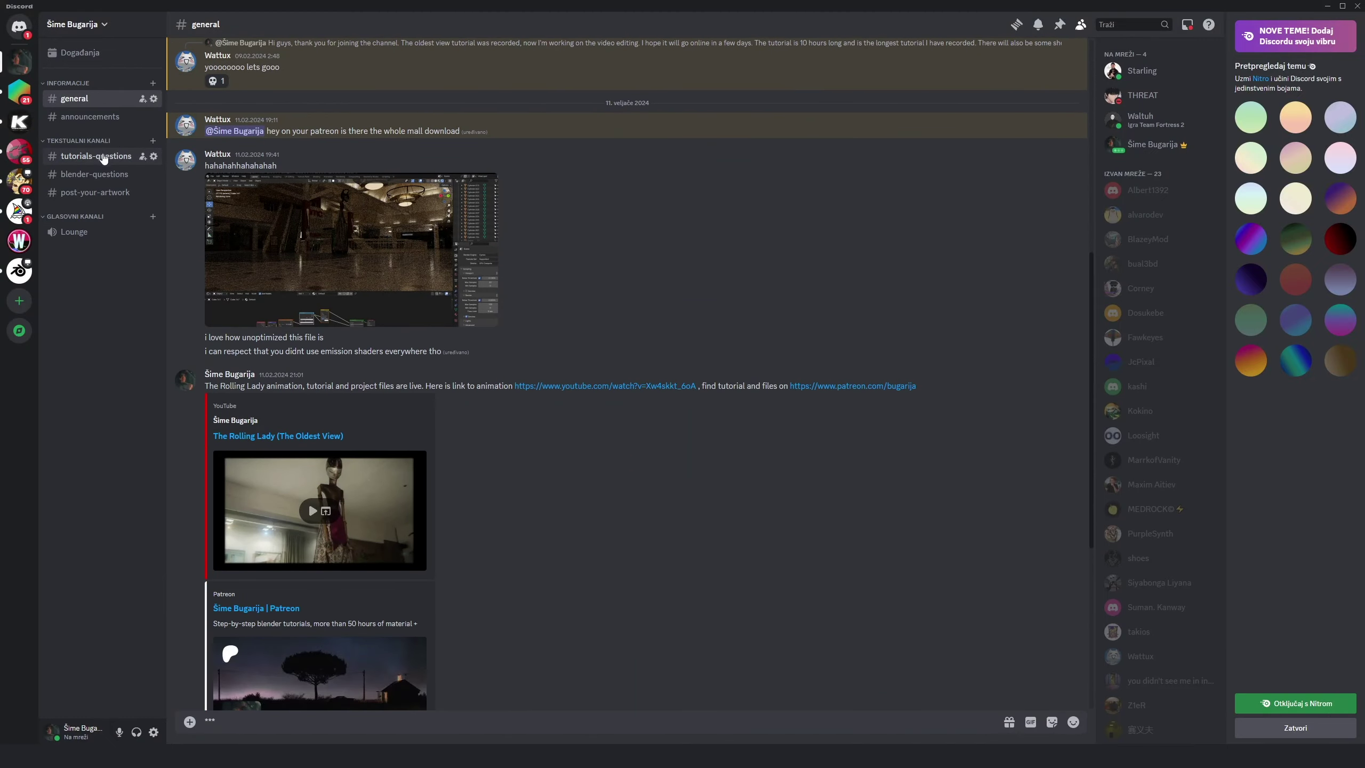
pyautogui.click(104, 172)
pyautogui.scroll(-6, 491, 418)
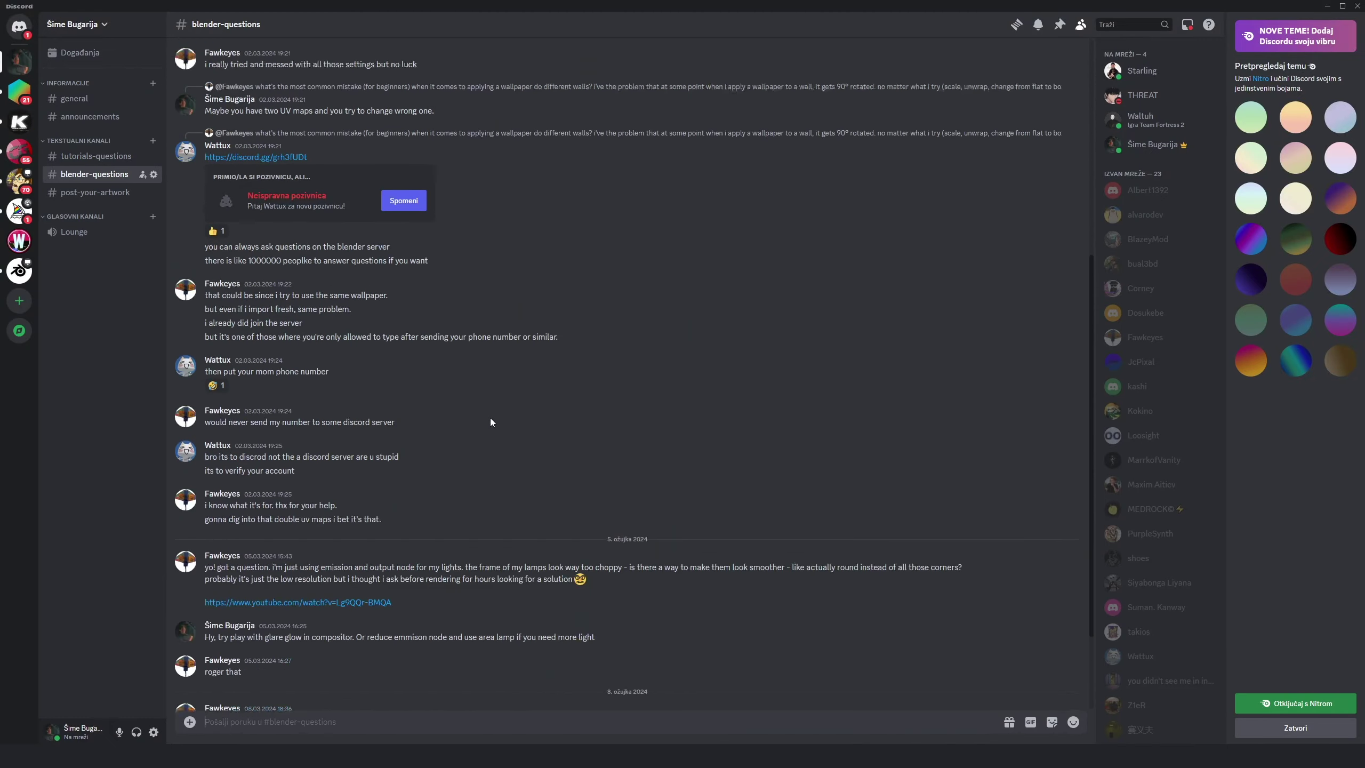